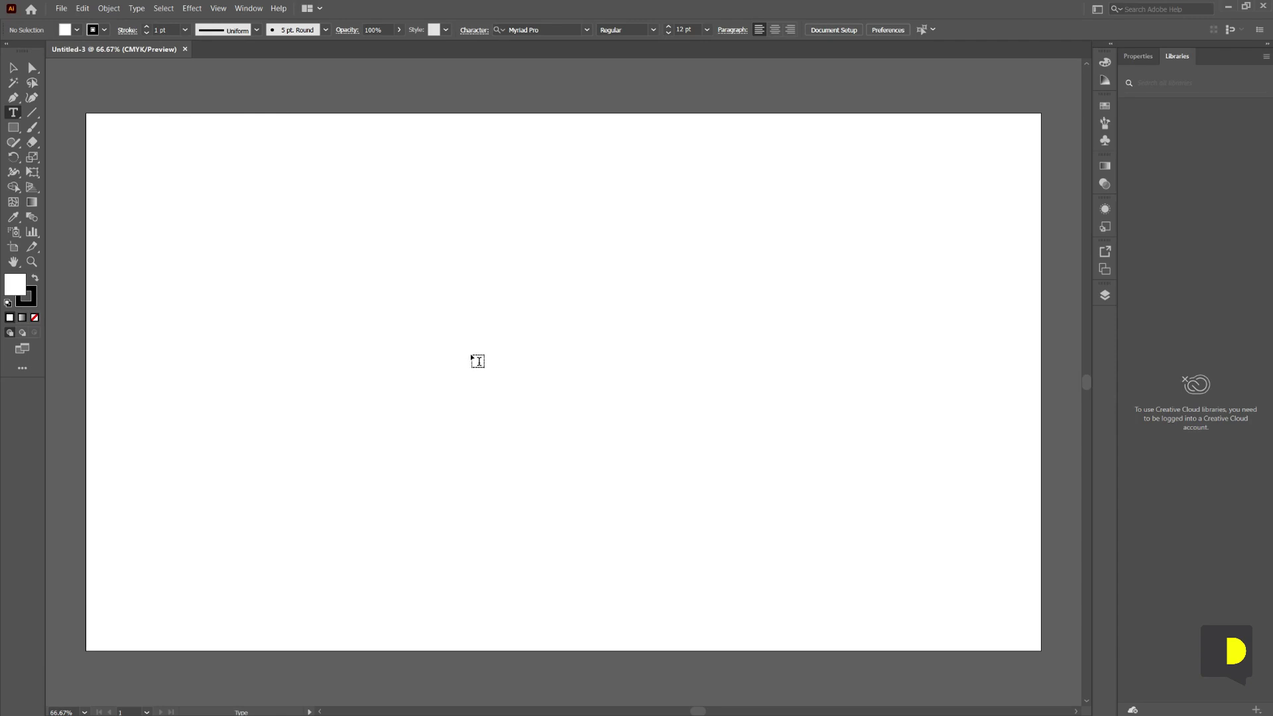
Type 'Hello!' on the artboard and scale the text up
click(472, 353)
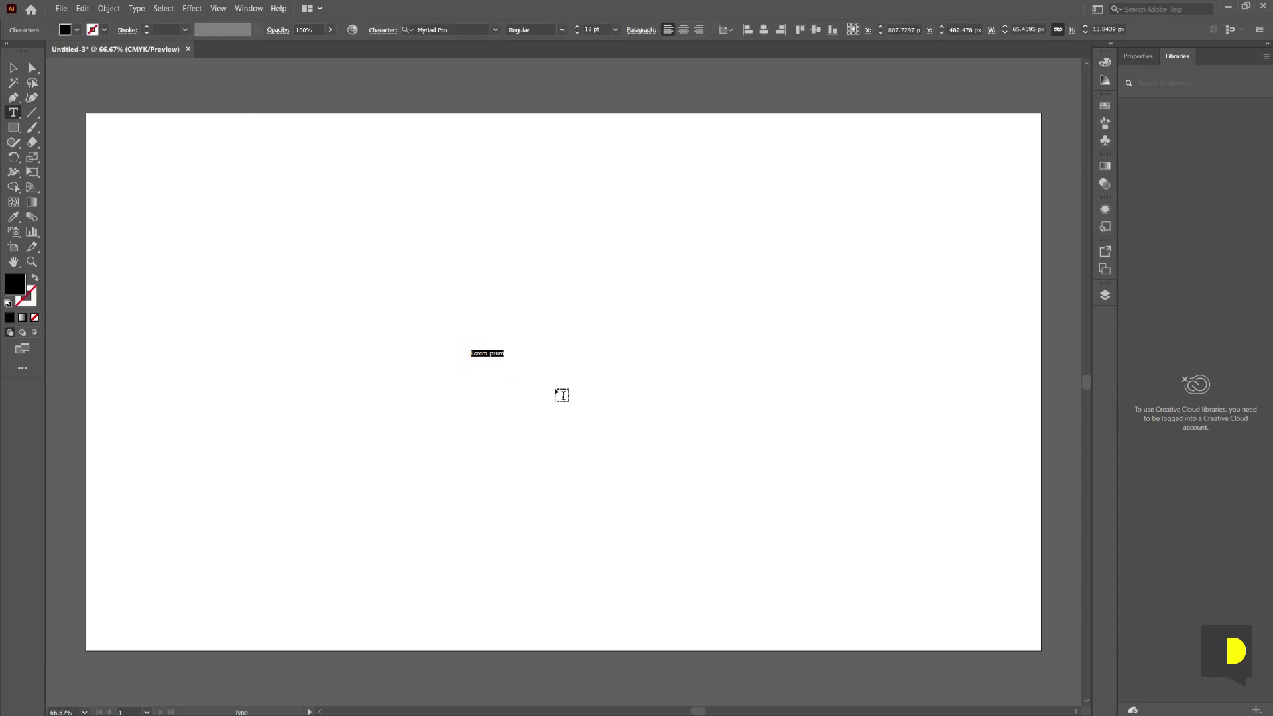
text(Hello)
key(Escape)
mouse_move(485, 358)
mouse_down()
mouse_move(539, 381)
mouse_move(583, 377)
mouse_up()
click(590, 415)
click(564, 386)
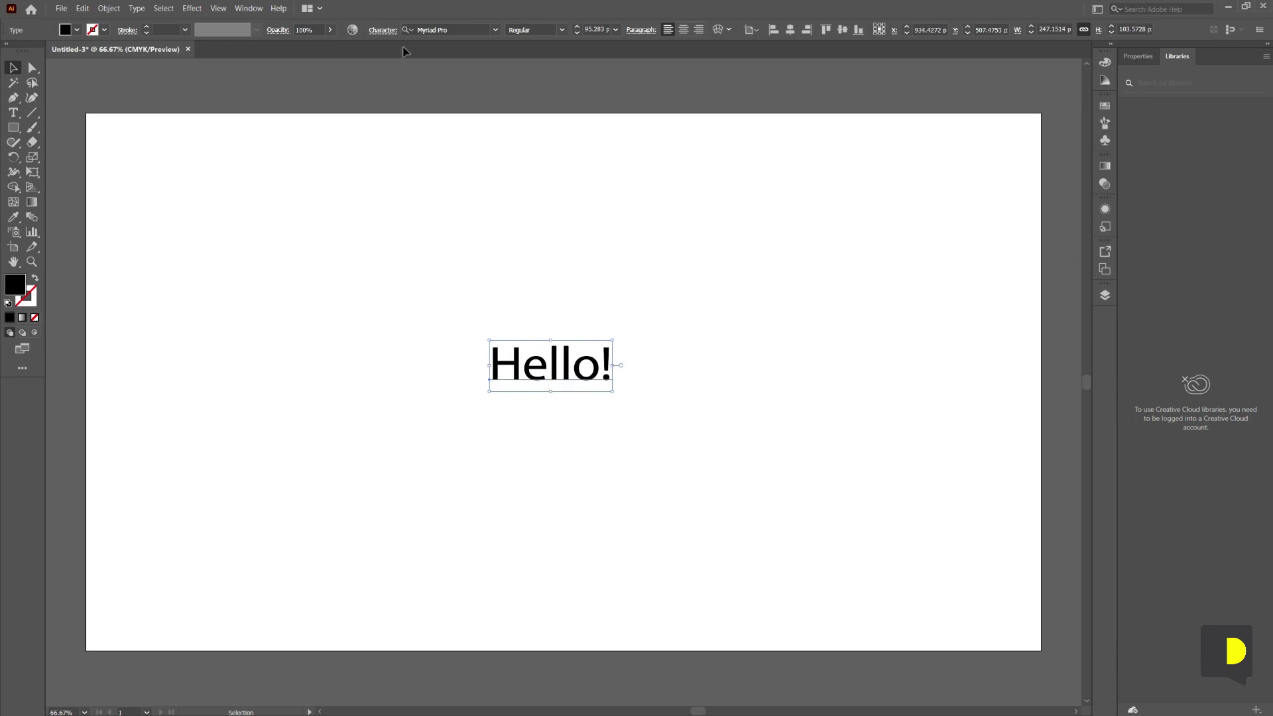
Set the Hello! text font to Bahnschrift
click(458, 30)
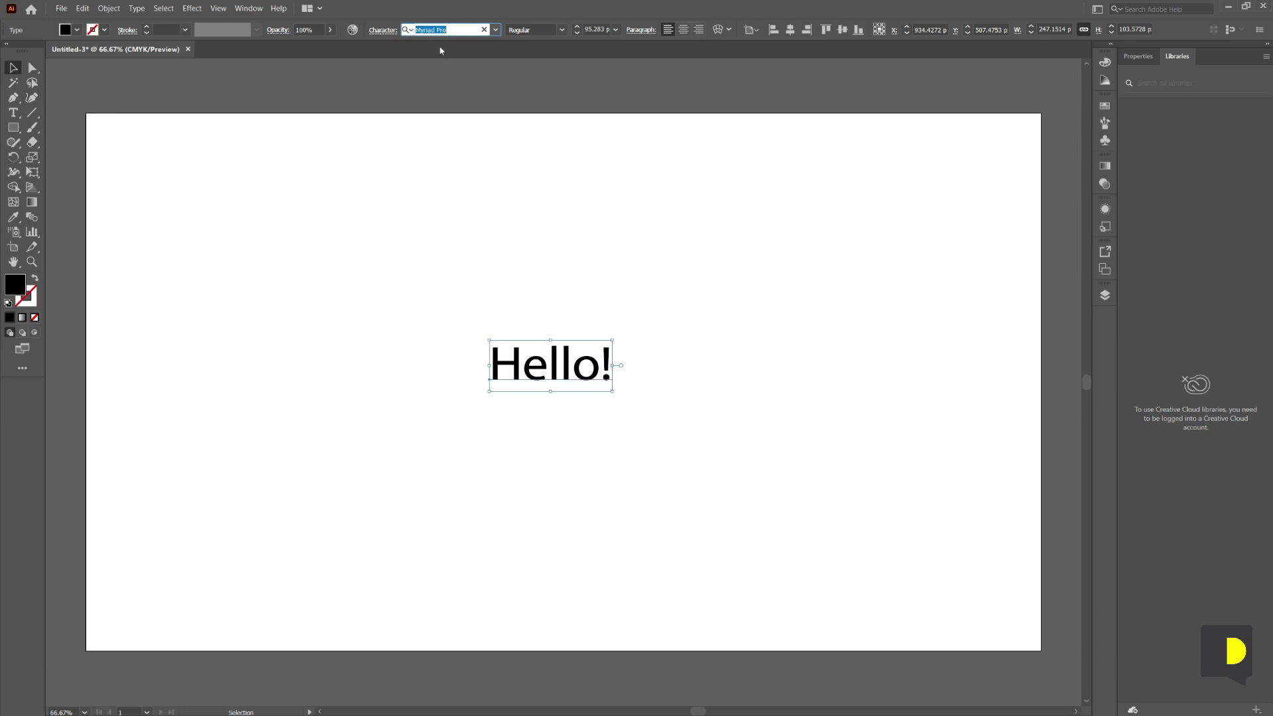
click(496, 31)
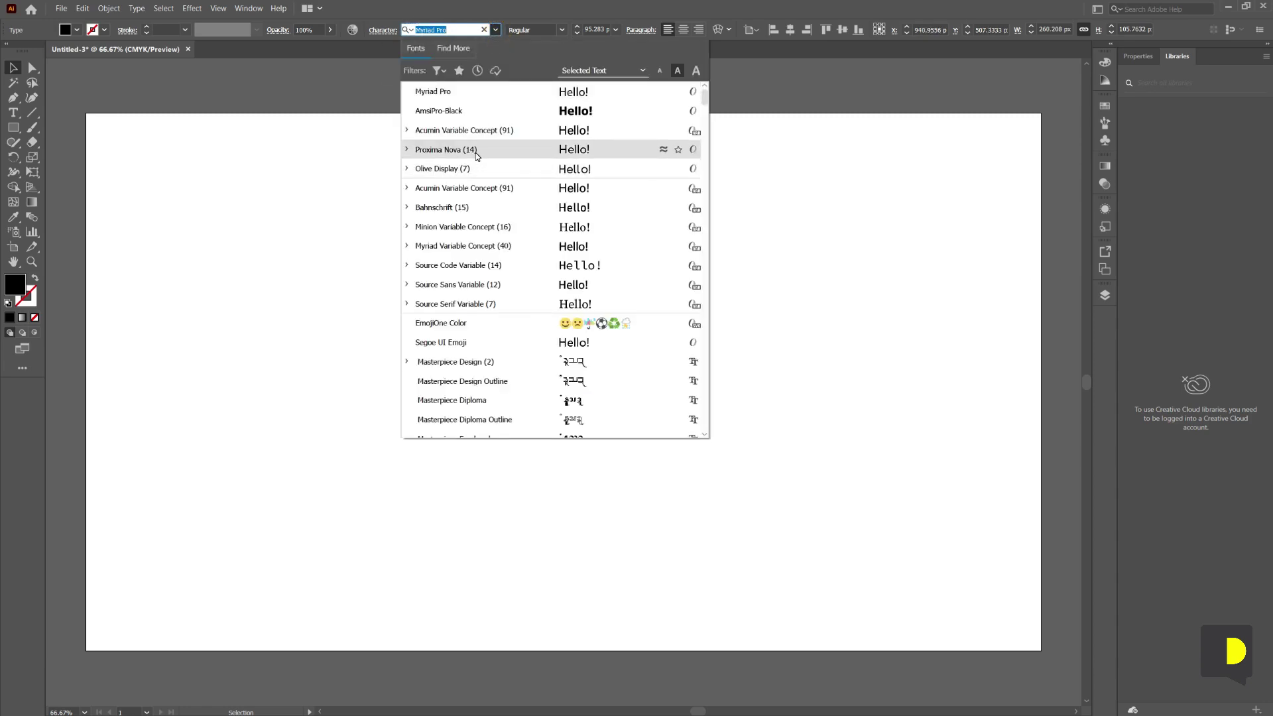
click(437, 207)
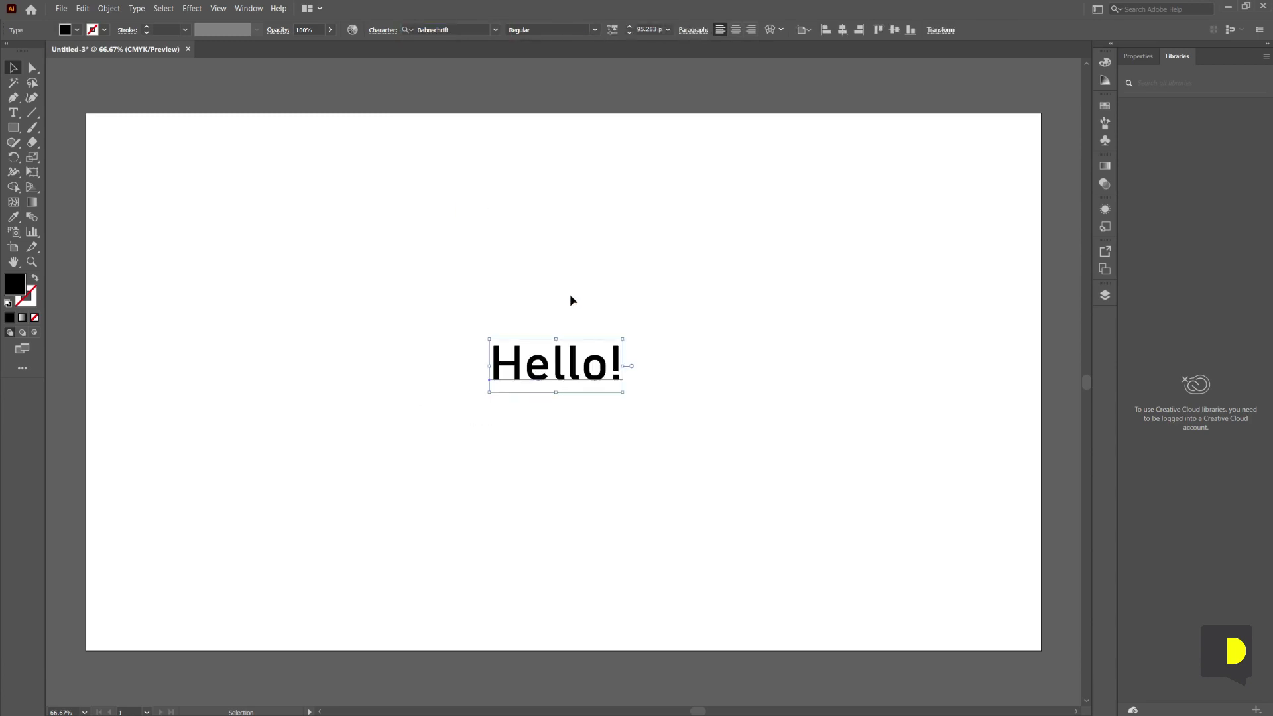
Move Hello! up and to the right of the artboard centre
click(609, 379)
mouse_move(600, 381)
mouse_down()
mouse_move(726, 358)
mouse_move(726, 340)
mouse_up()
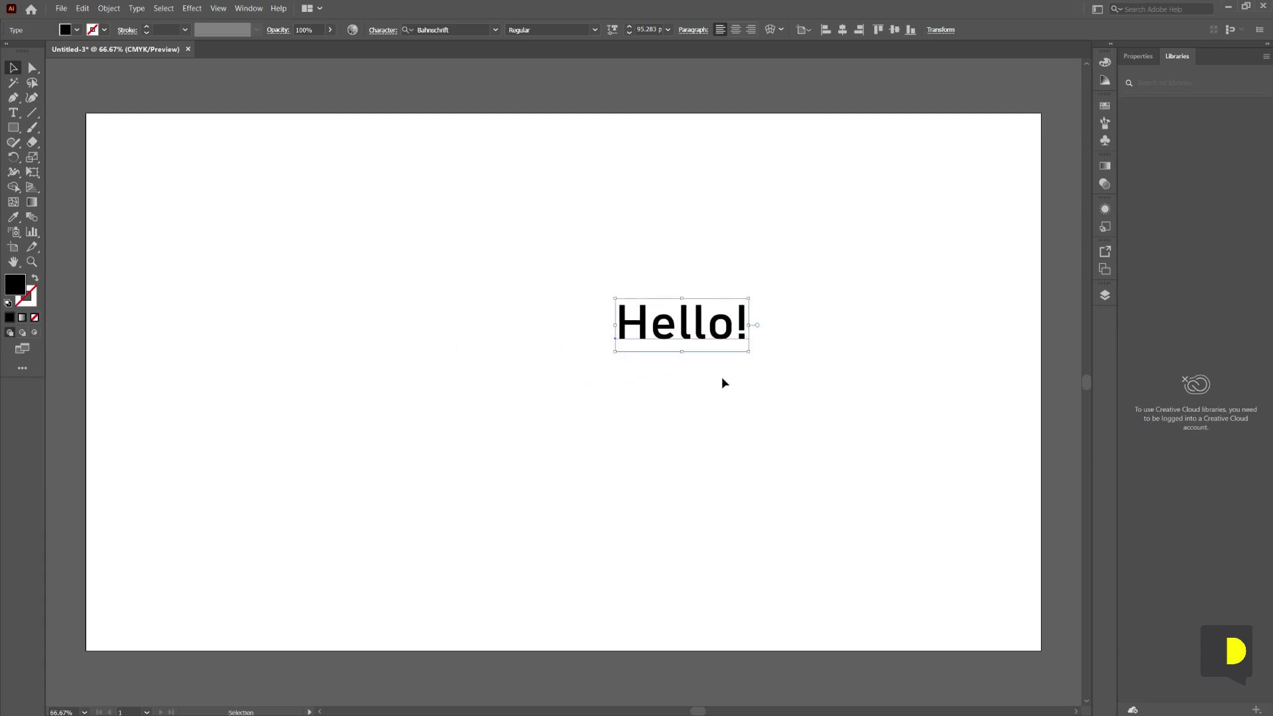
click(723, 383)
click(720, 329)
click(456, 340)
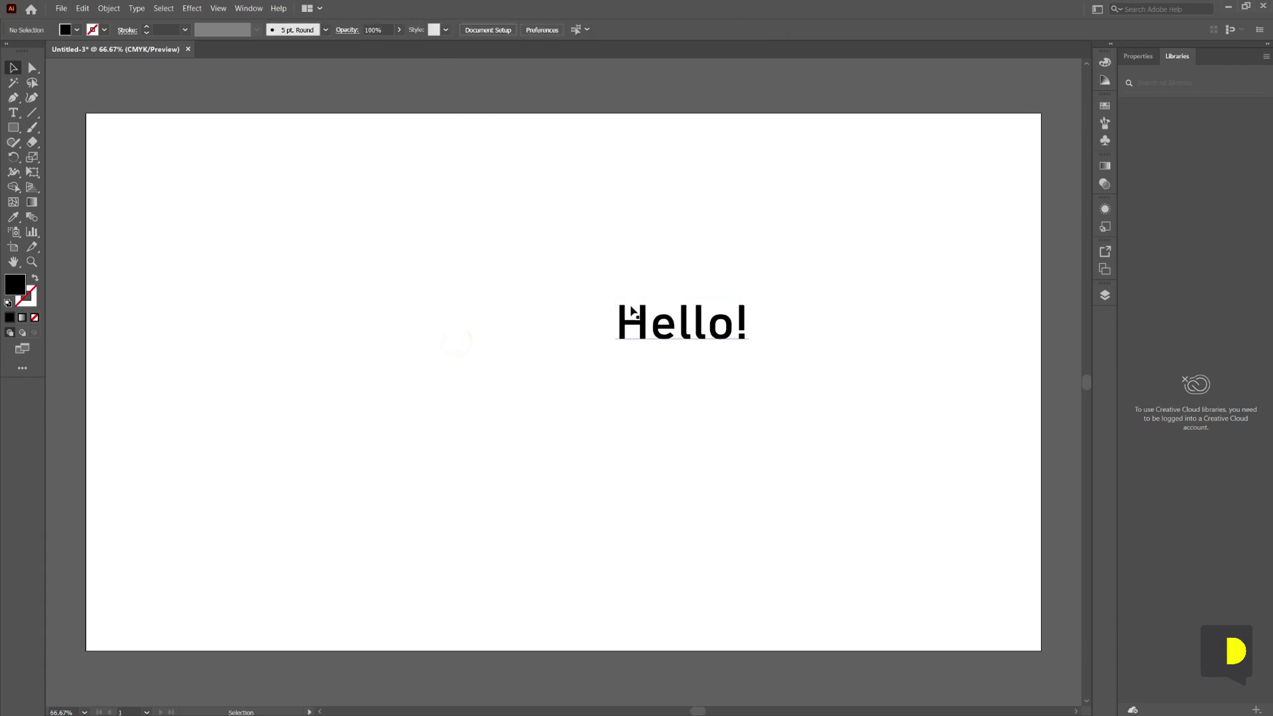
drag(574, 269, 818, 434)
click(743, 419)
click(666, 306)
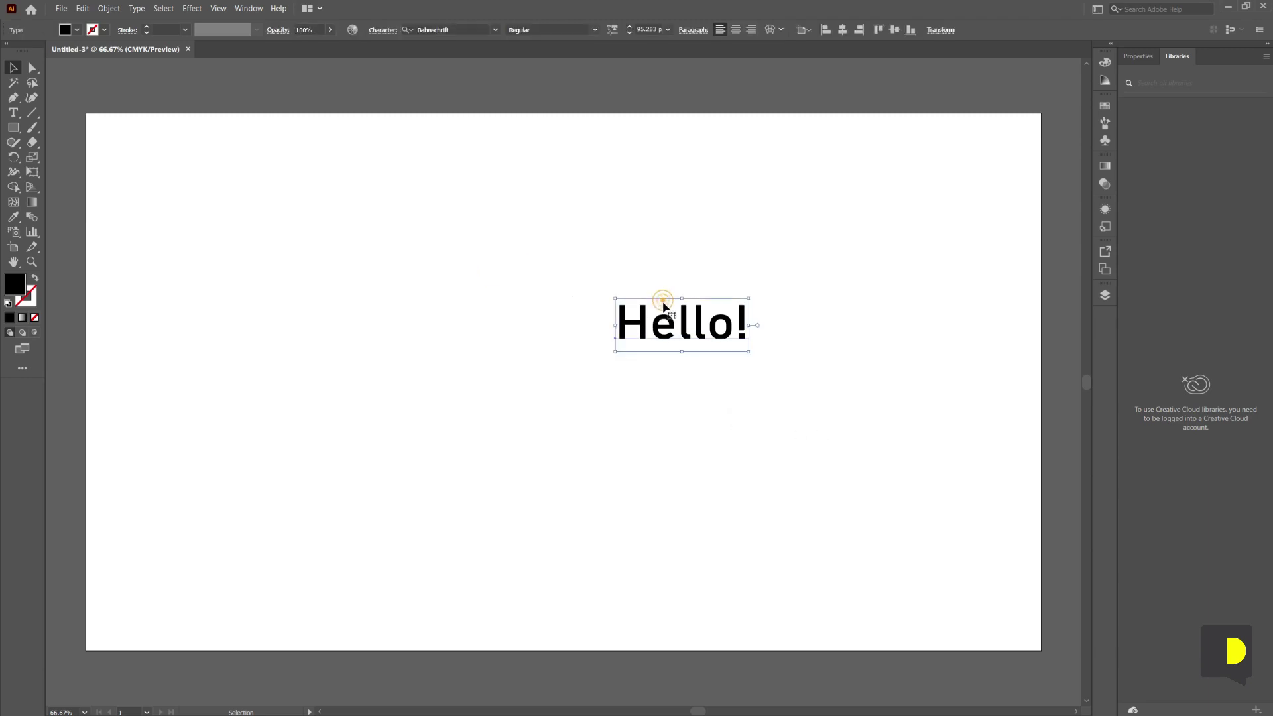
click(77, 30)
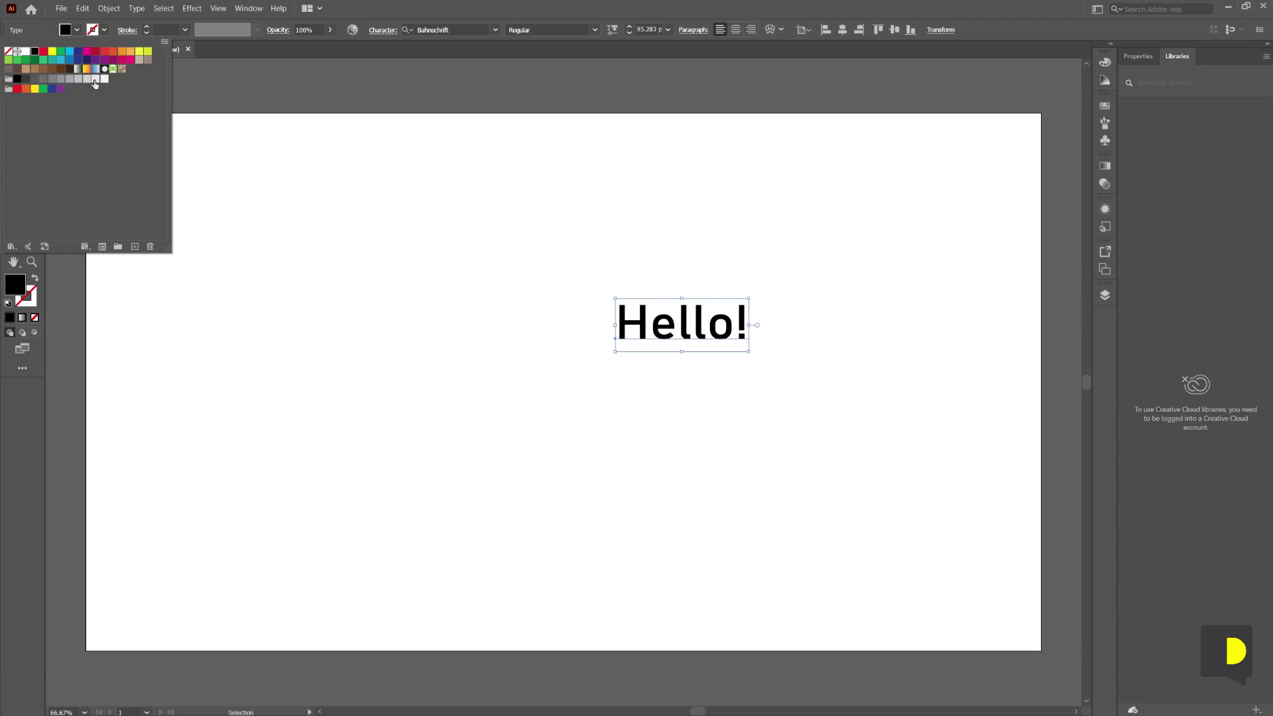
Draw a rectangle left of Hello! and fill it with magenta from the swatches
click(414, 248)
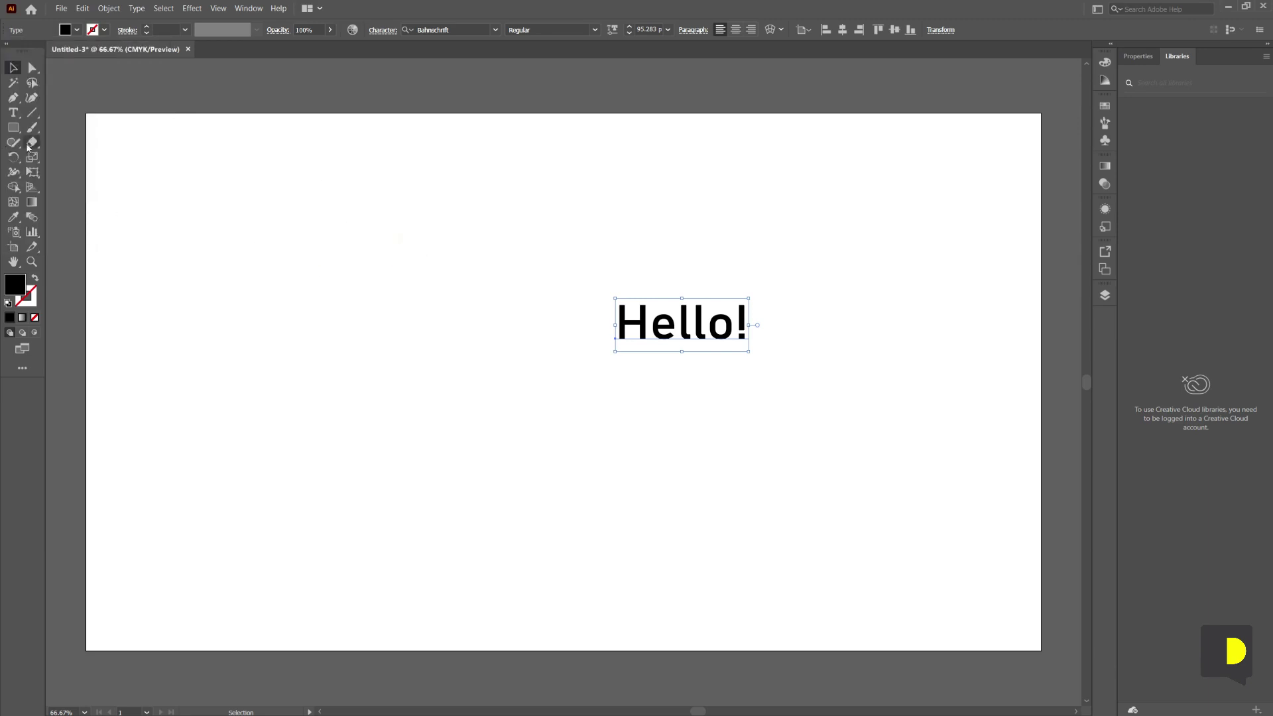
click(13, 127)
drag(334, 268, 422, 328)
click(73, 32)
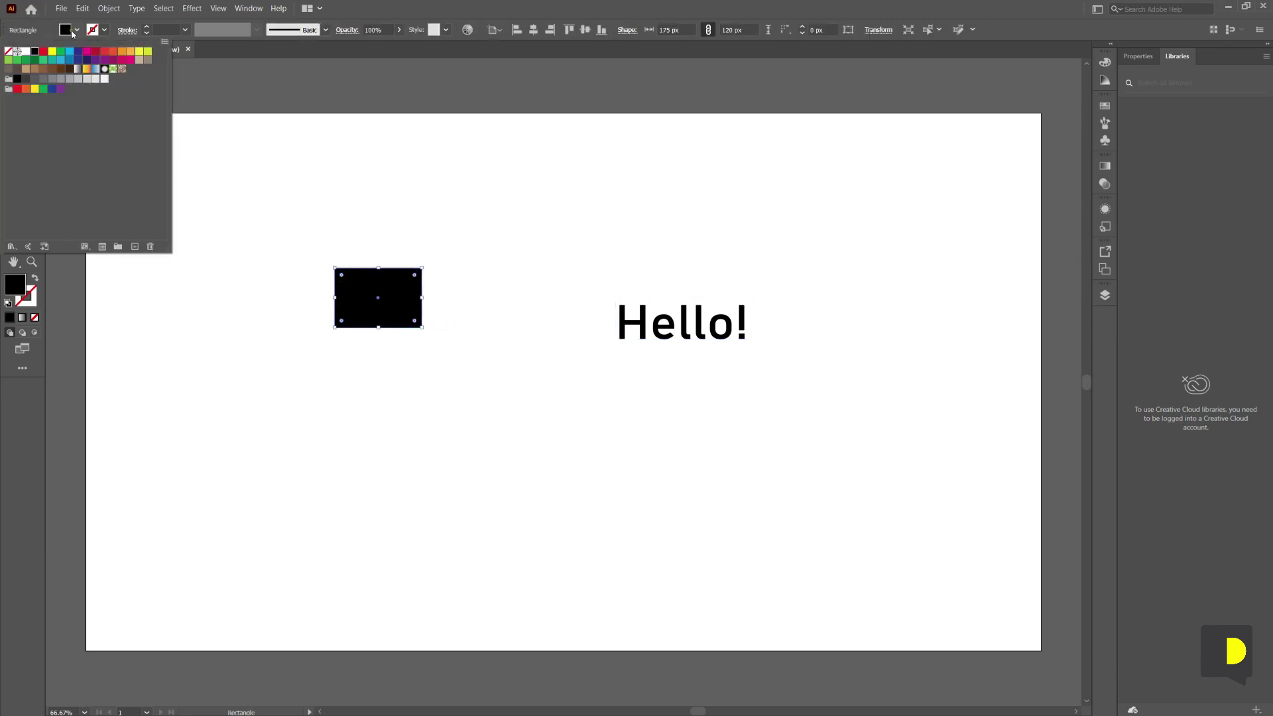
click(44, 51)
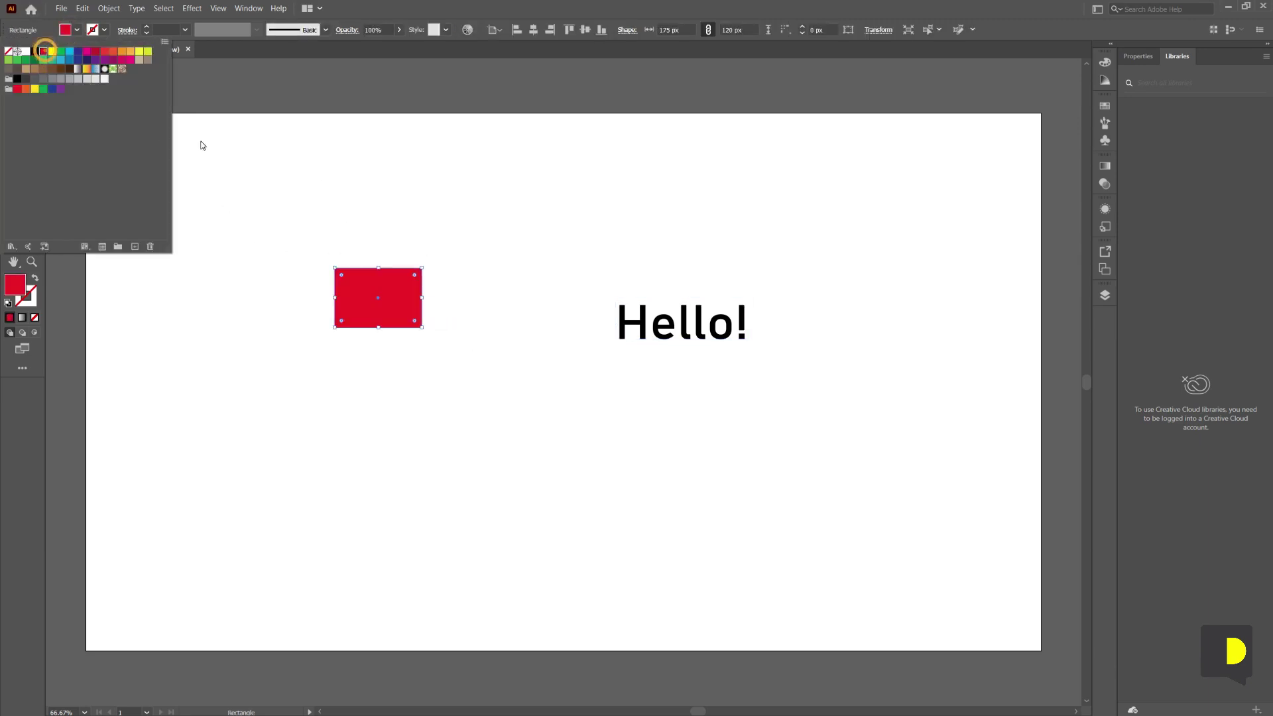
click(88, 60)
click(122, 60)
Darken the rectangle's fill to a deep magenta in the Color Picker
double_click(14, 284)
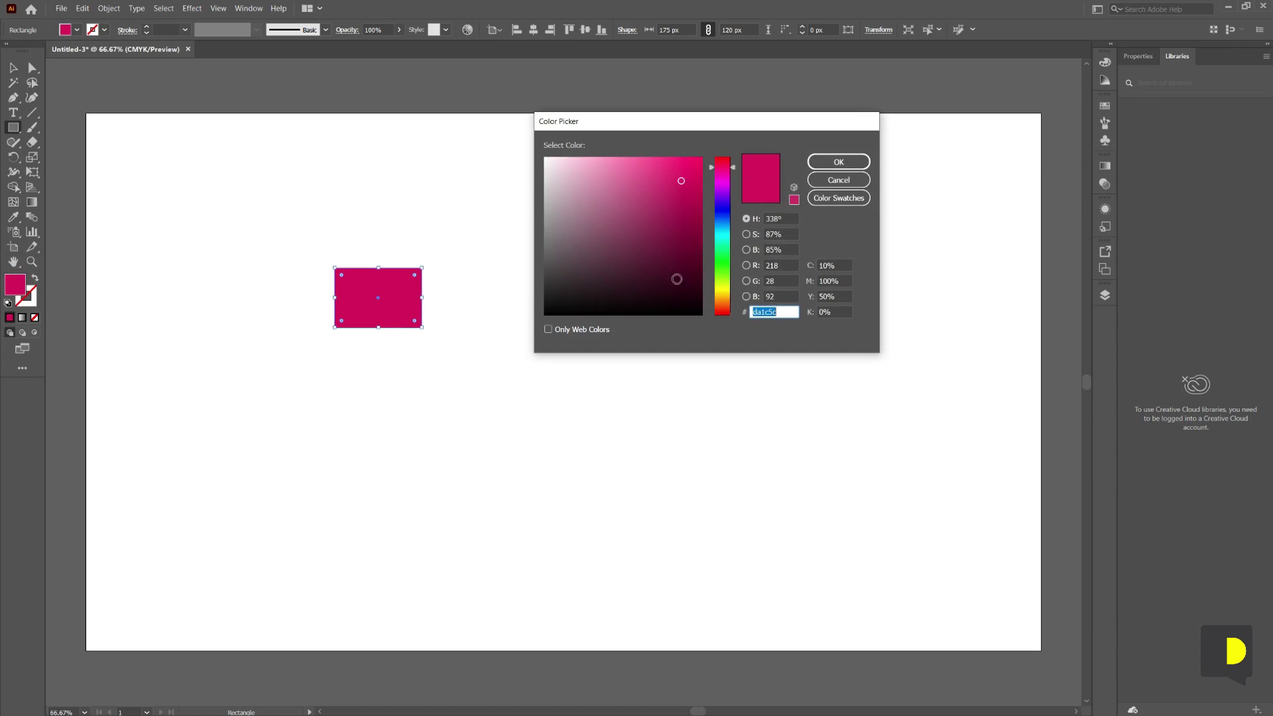
click(690, 214)
click(838, 162)
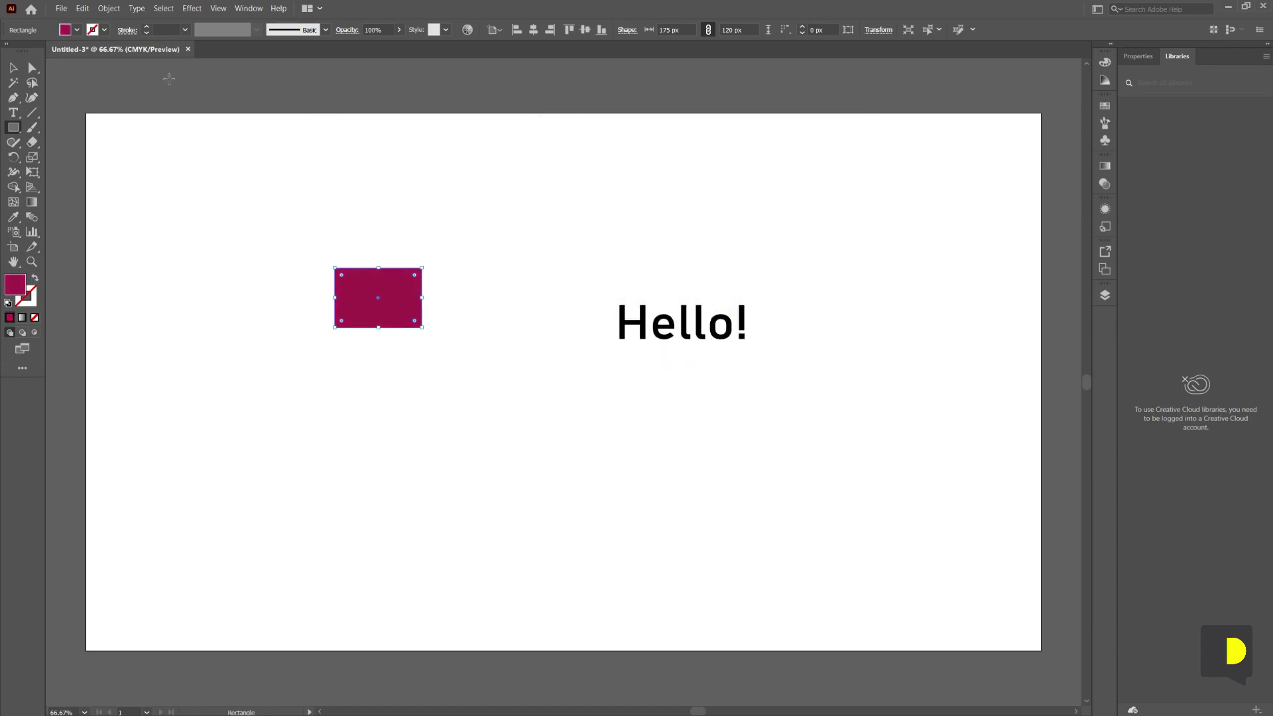
click(77, 30)
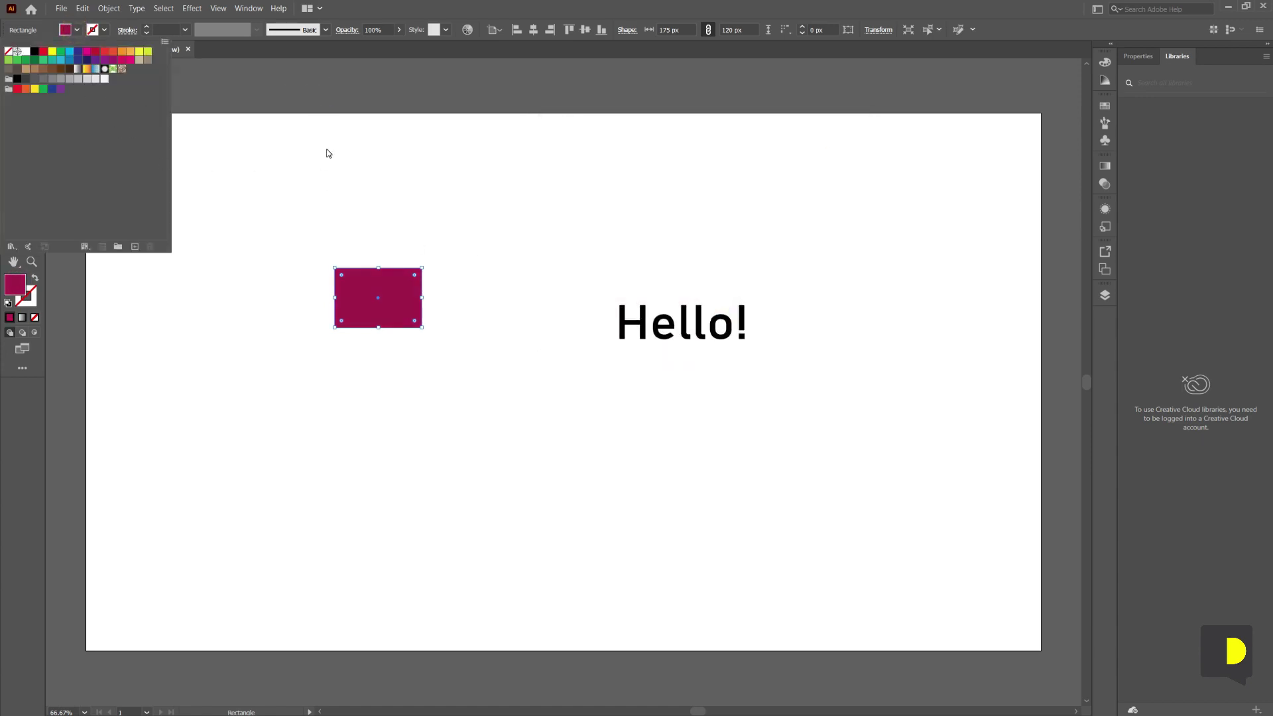
click(371, 166)
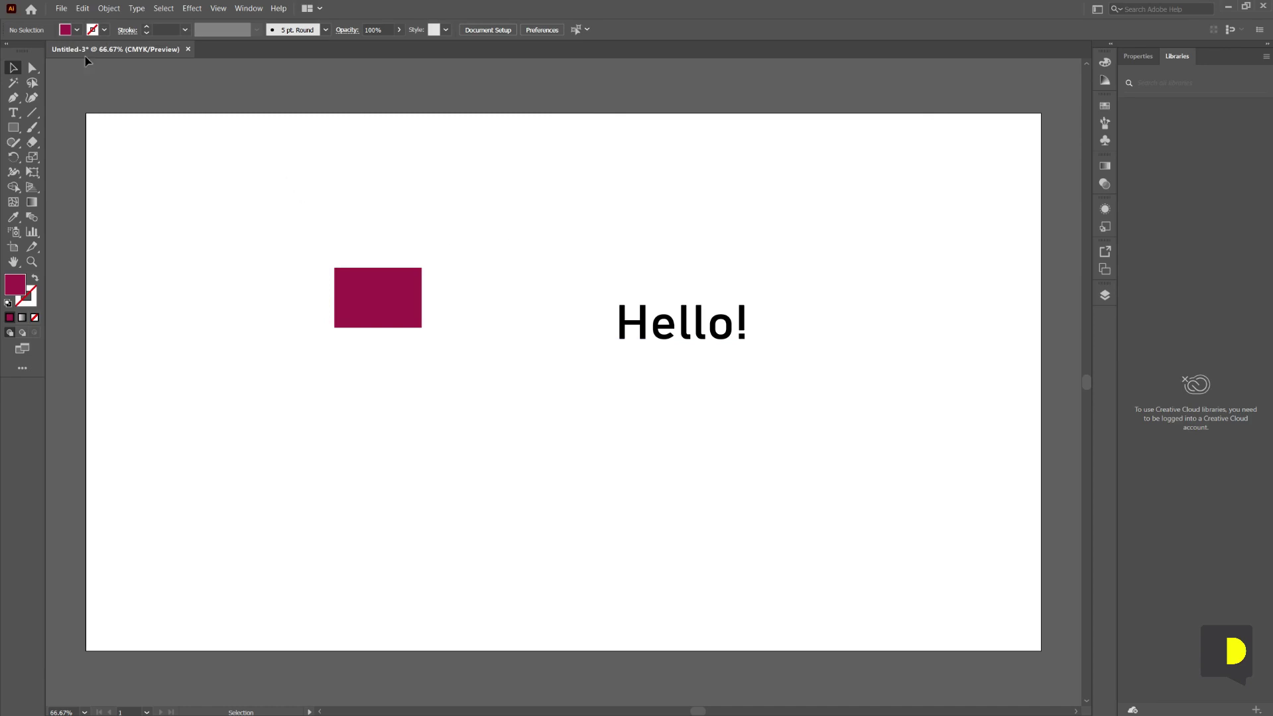
Close the Hello! document without saving changes
click(61, 8)
click(99, 89)
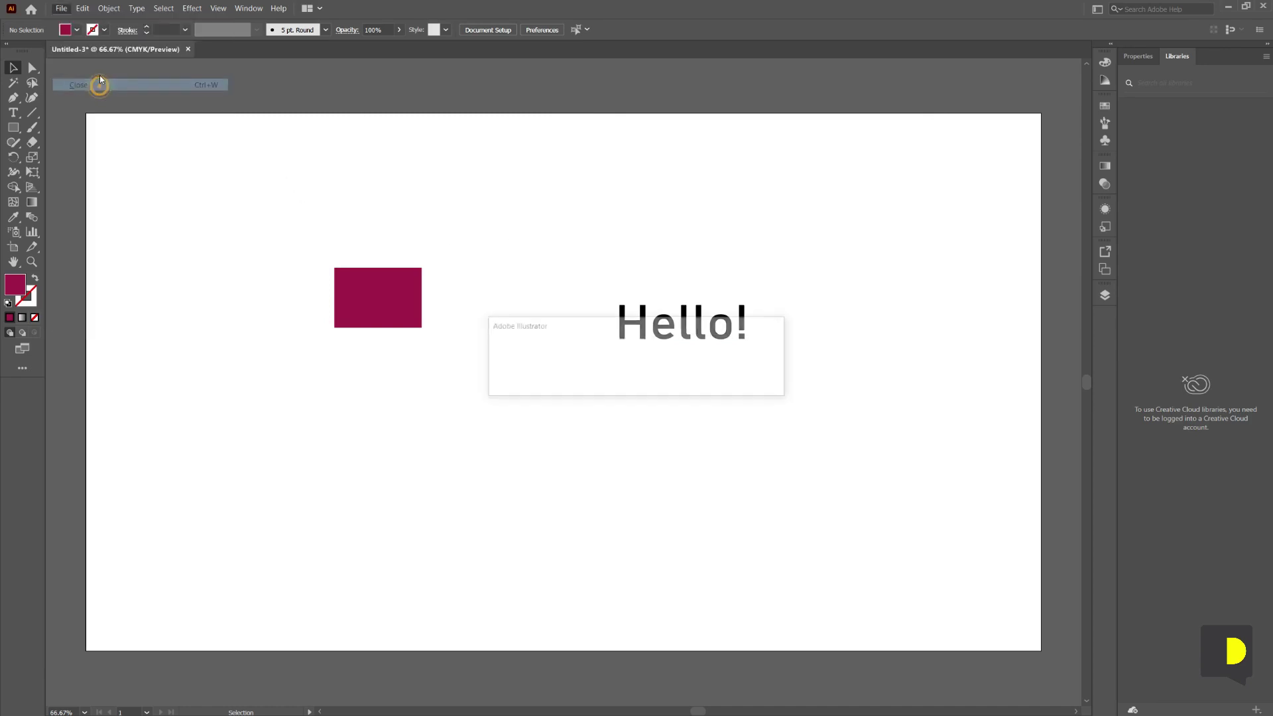
click(683, 383)
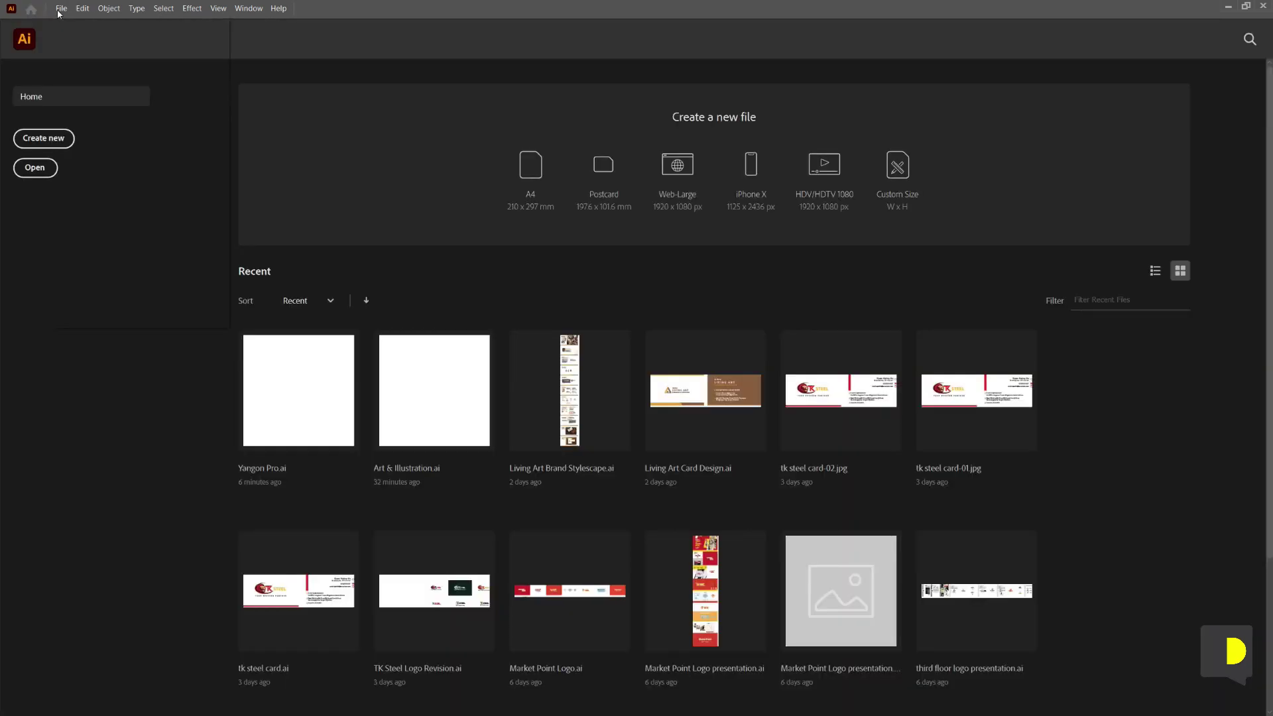
Create a new 1920 × 1080 px document in CMYK with High (300 ppi) raster effects
click(61, 8)
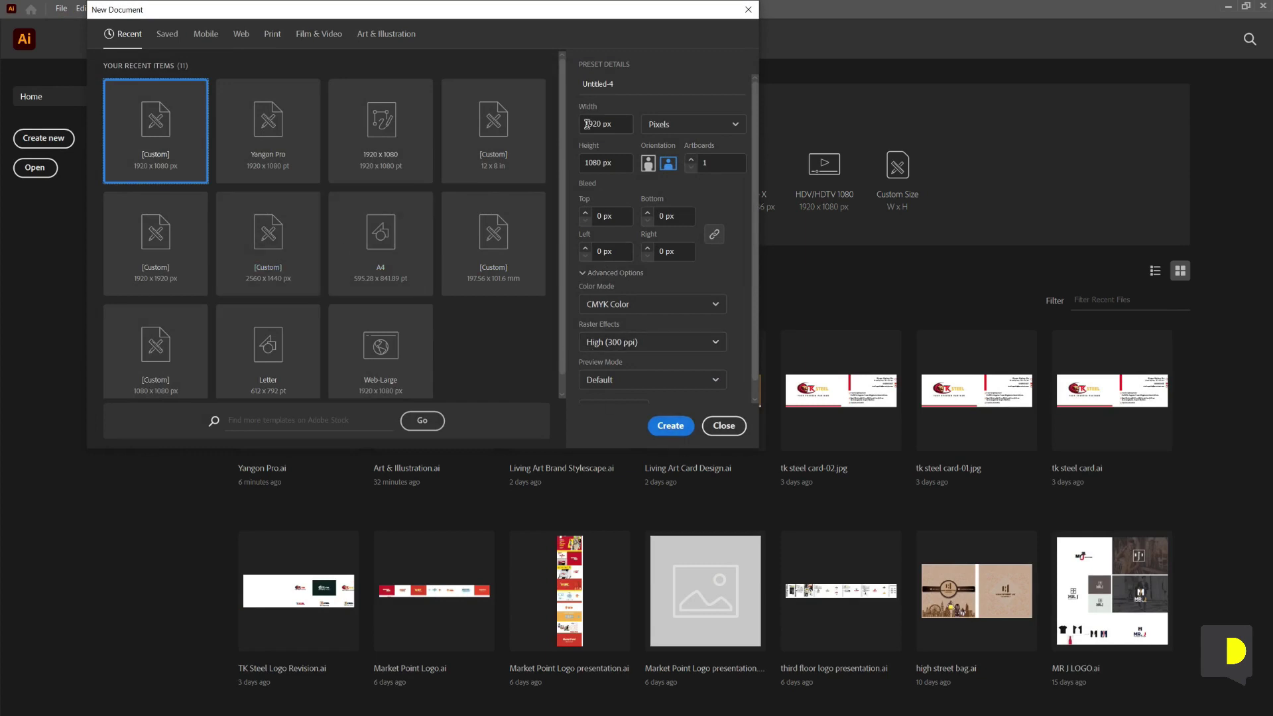
click(614, 124)
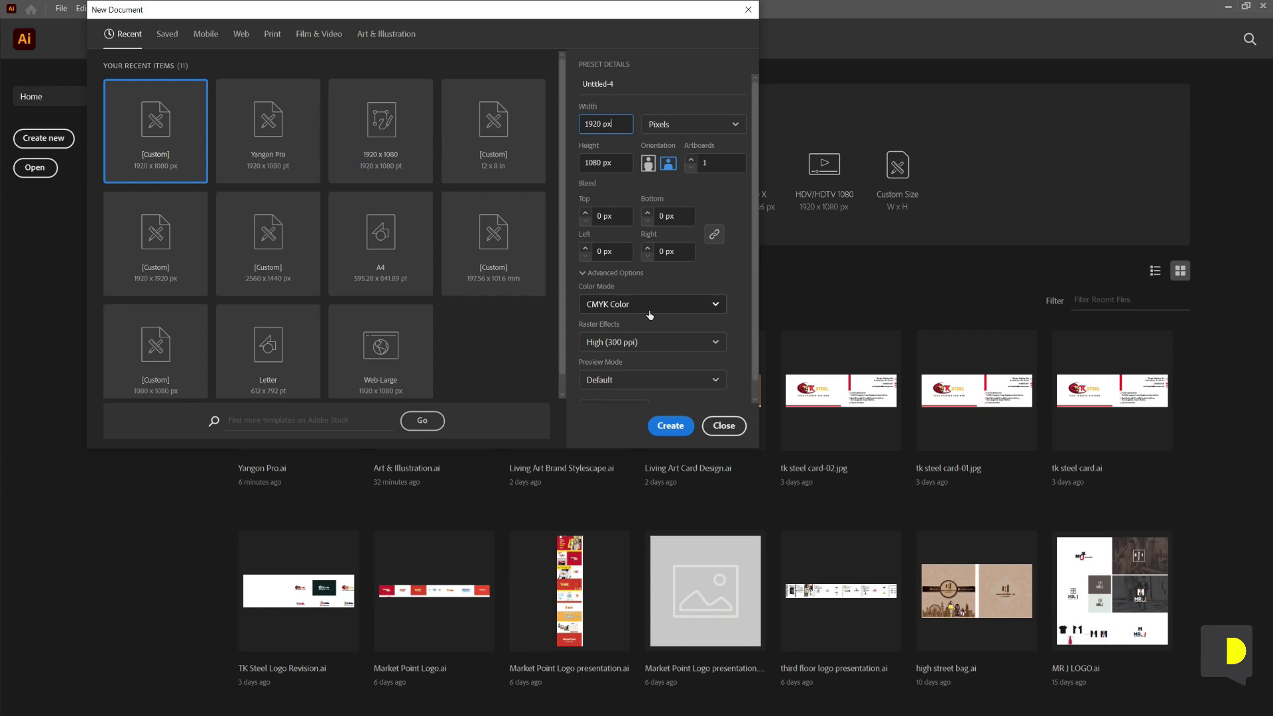
click(649, 308)
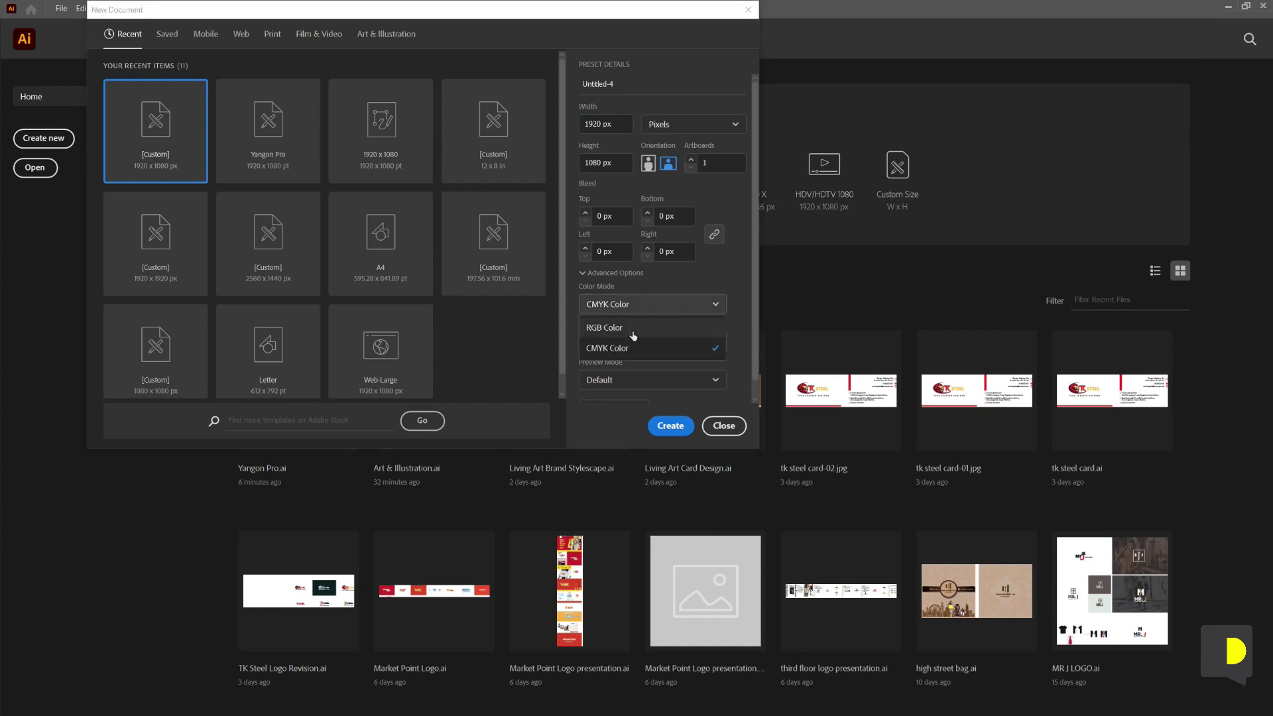
click(729, 296)
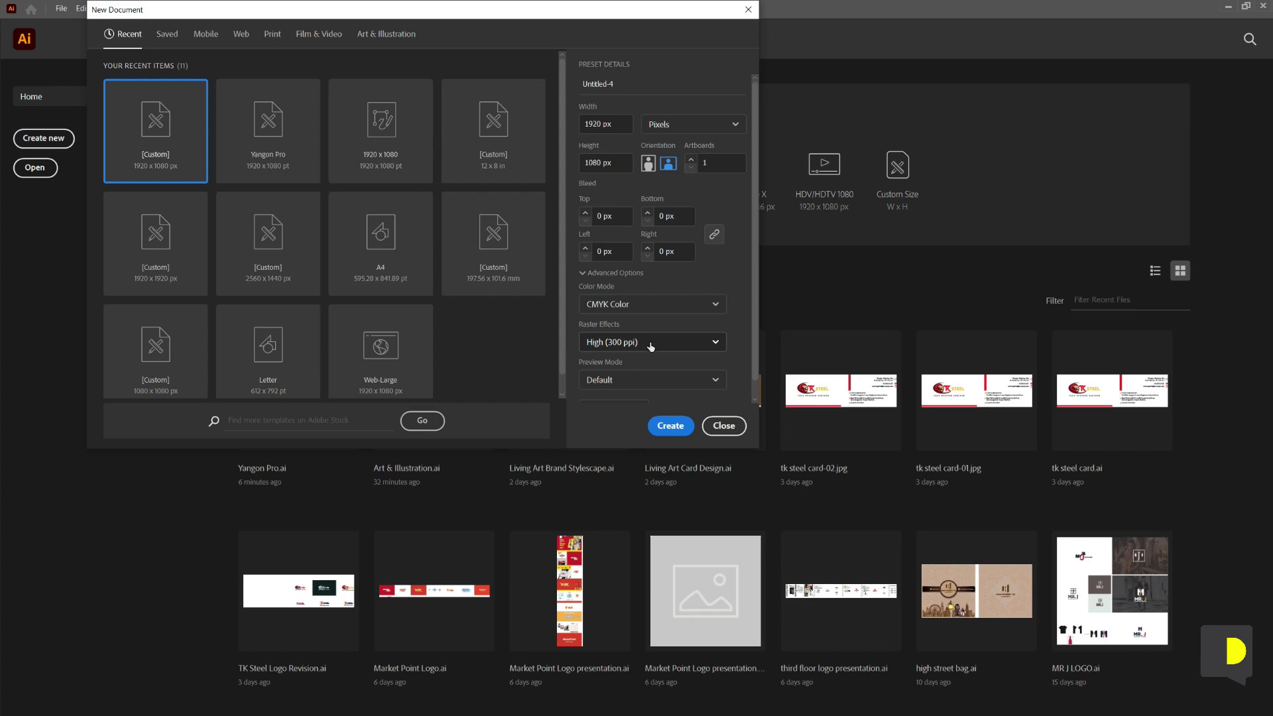
click(667, 343)
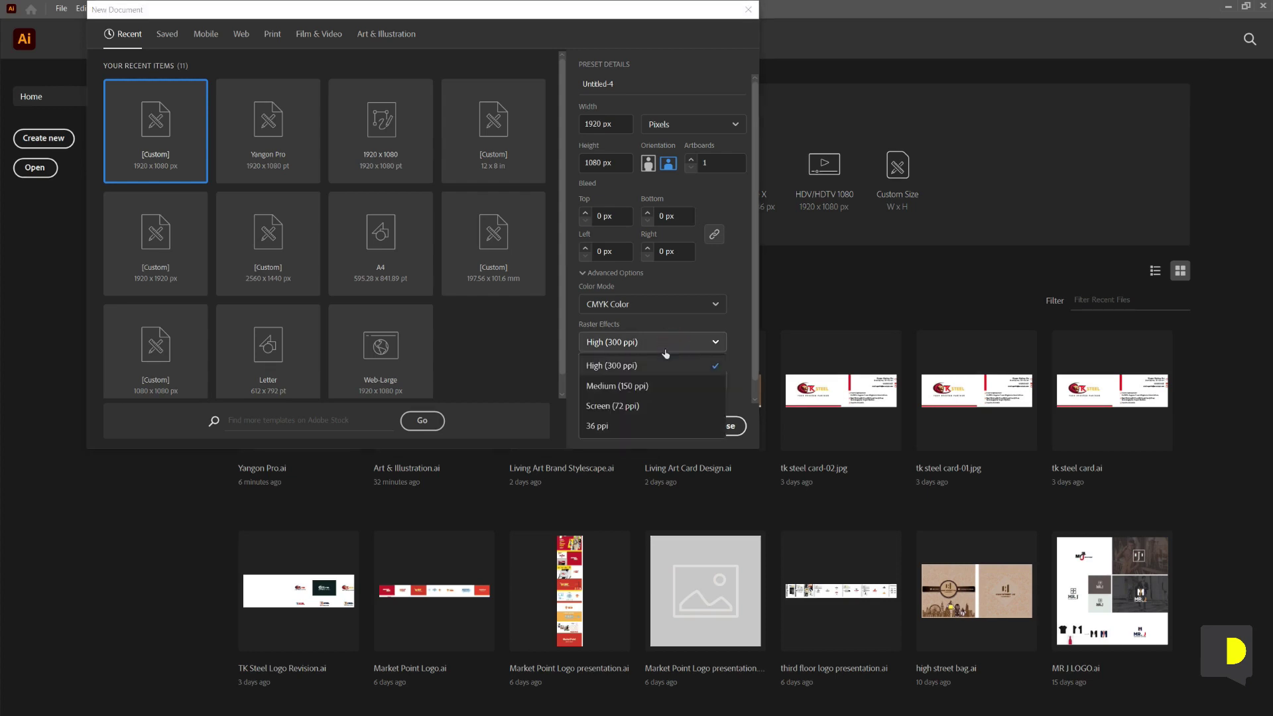
click(708, 349)
scroll(700, 368, down, 1)
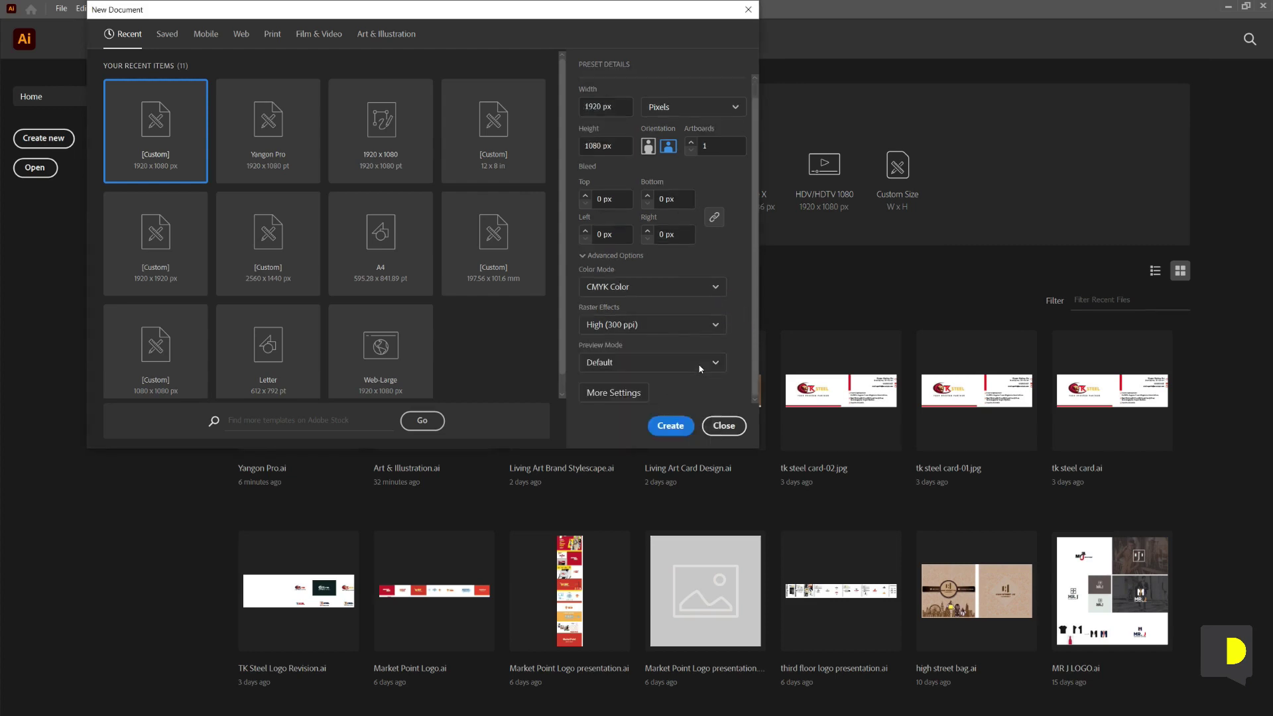
click(671, 426)
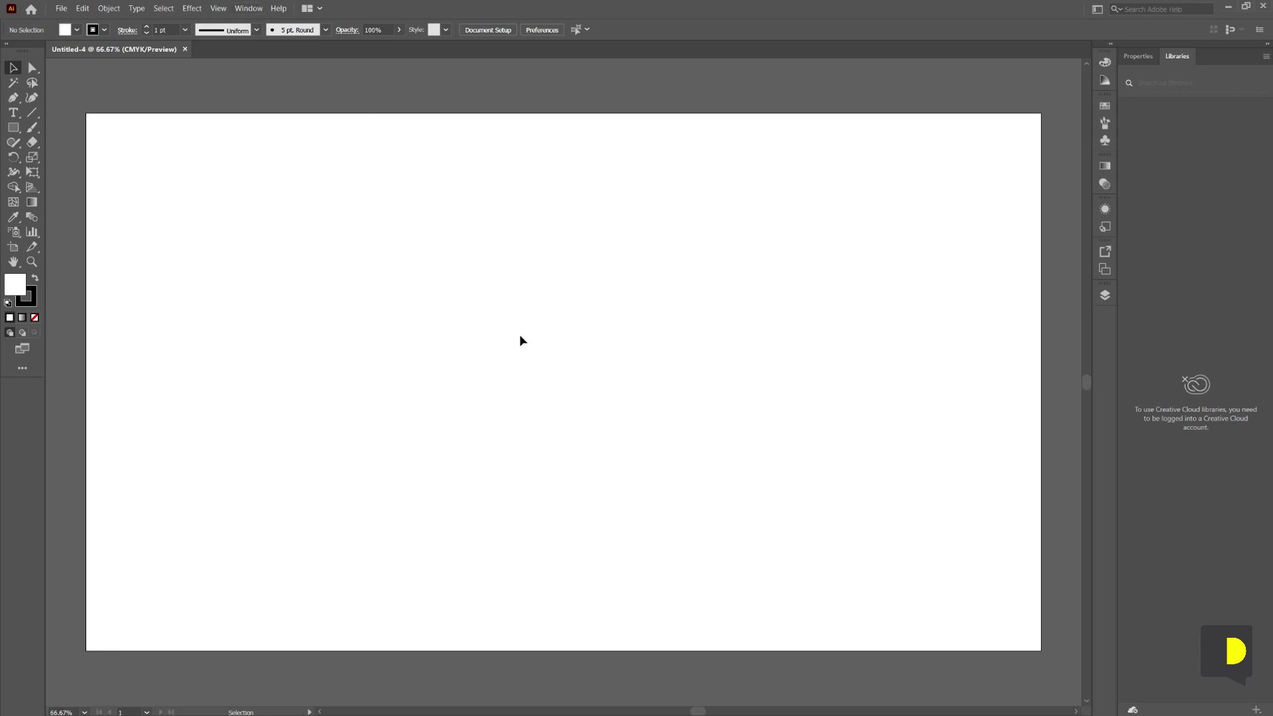
Show the Character Styles panel from Window > Type and expand its flyout menu
click(242, 9)
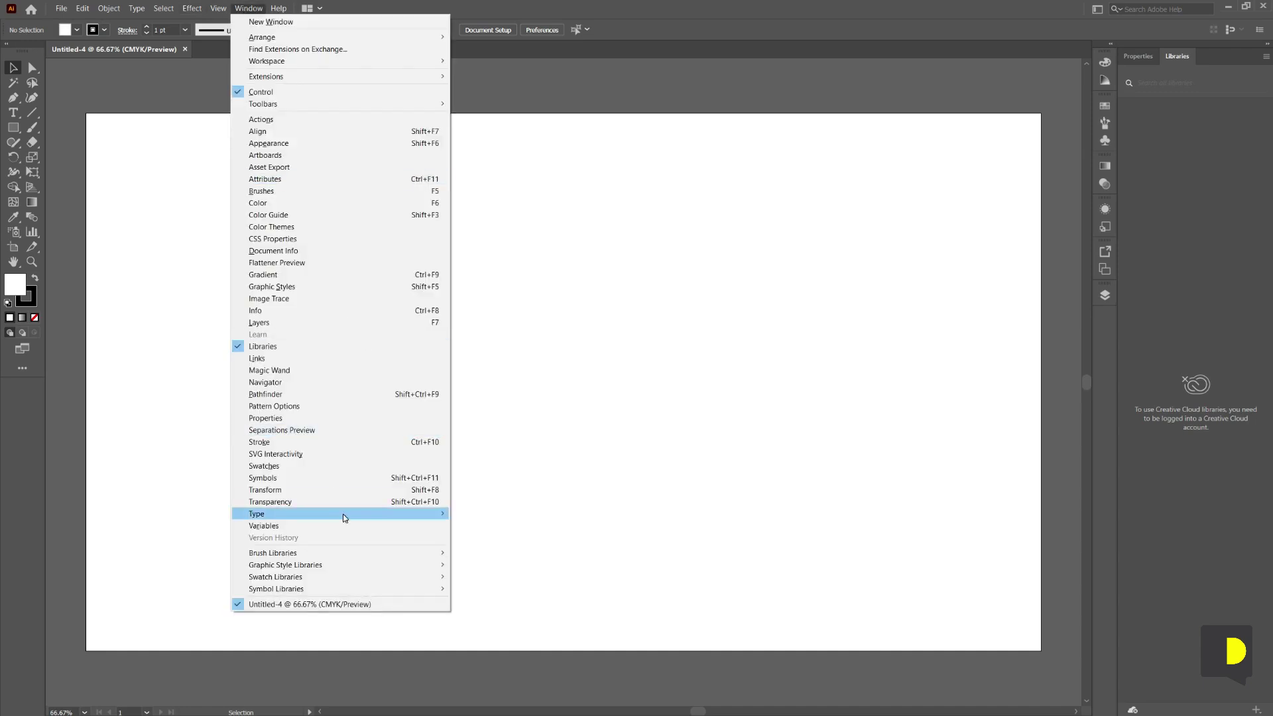
mouse_move(298, 513)
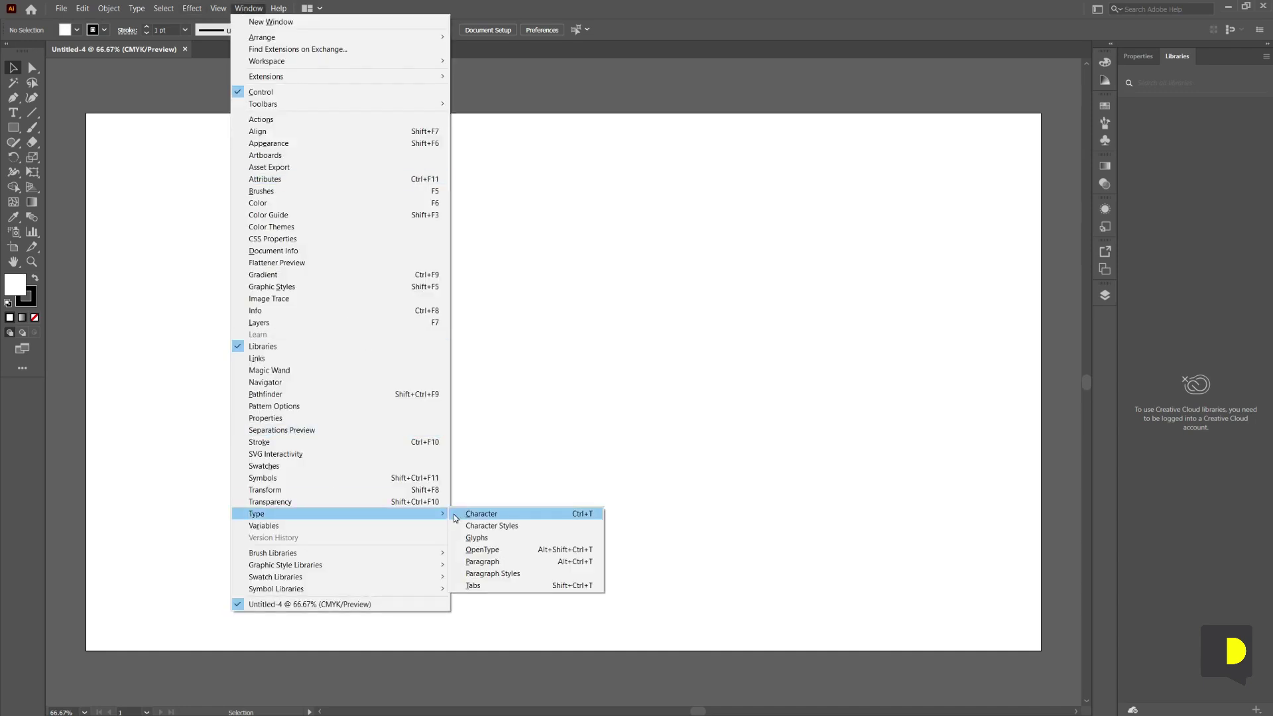
click(478, 526)
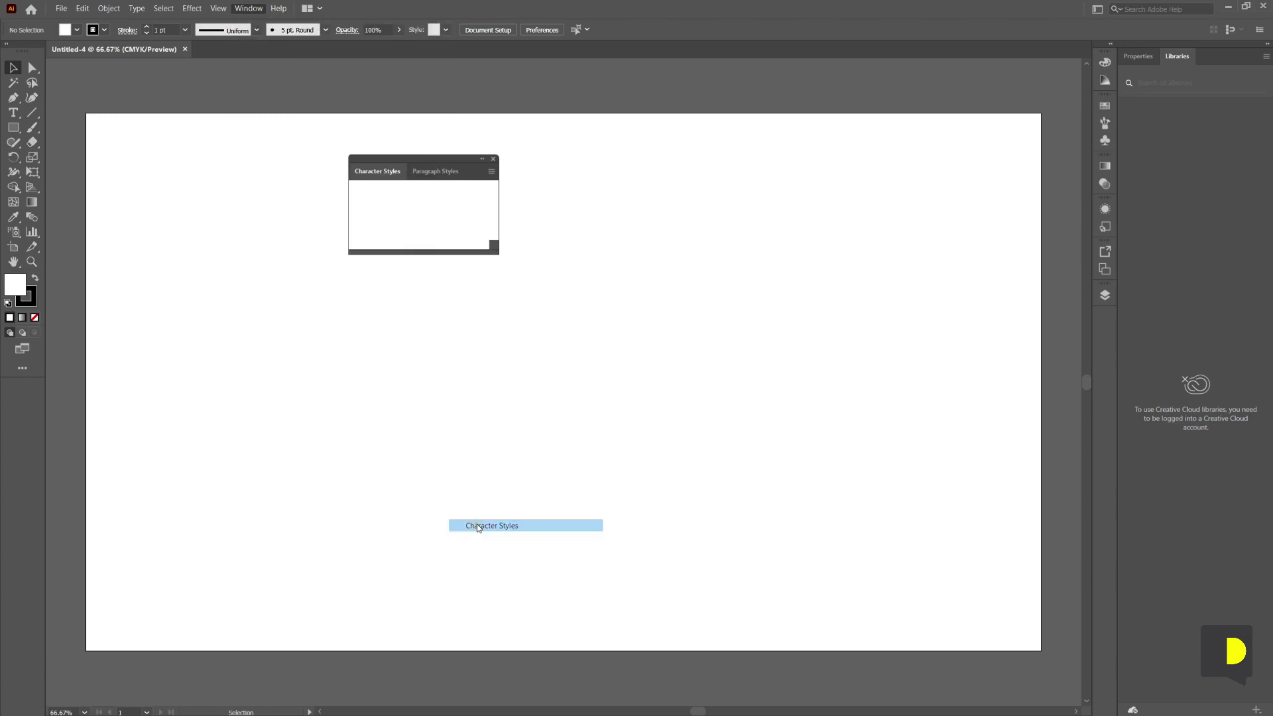
click(492, 173)
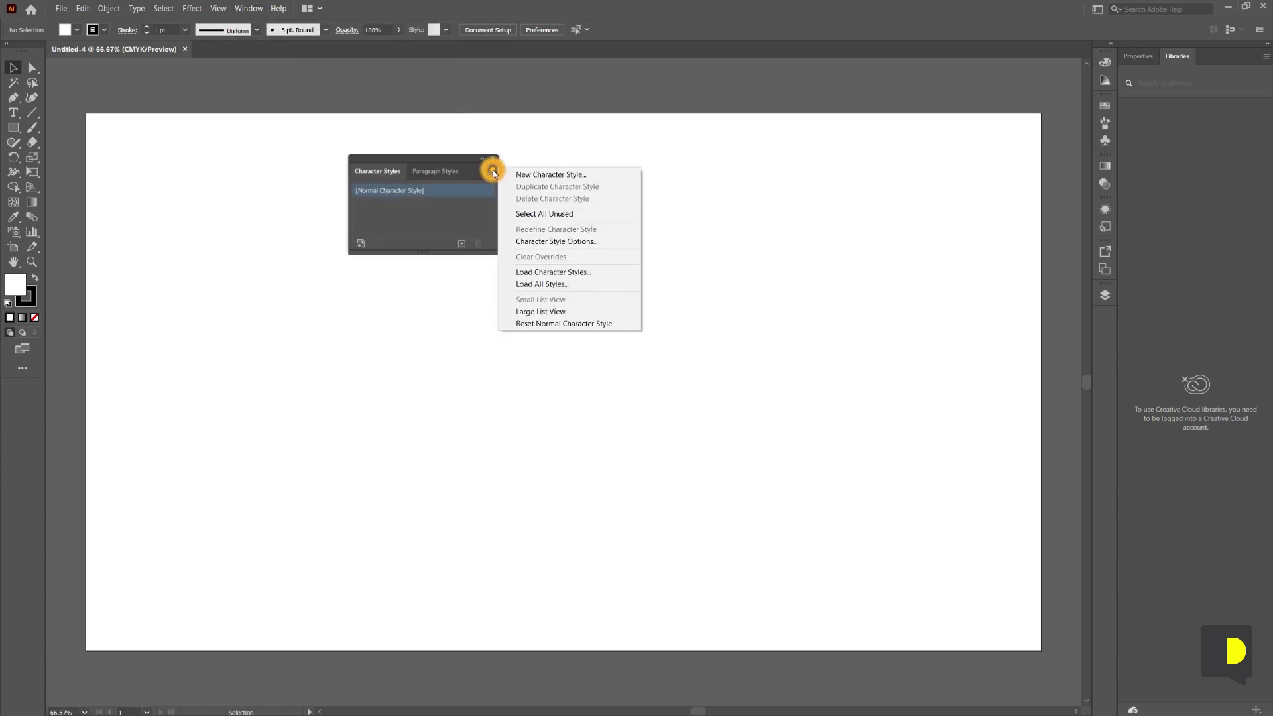
In Normal Character Style options, set the font family to Proxima Nova
click(568, 243)
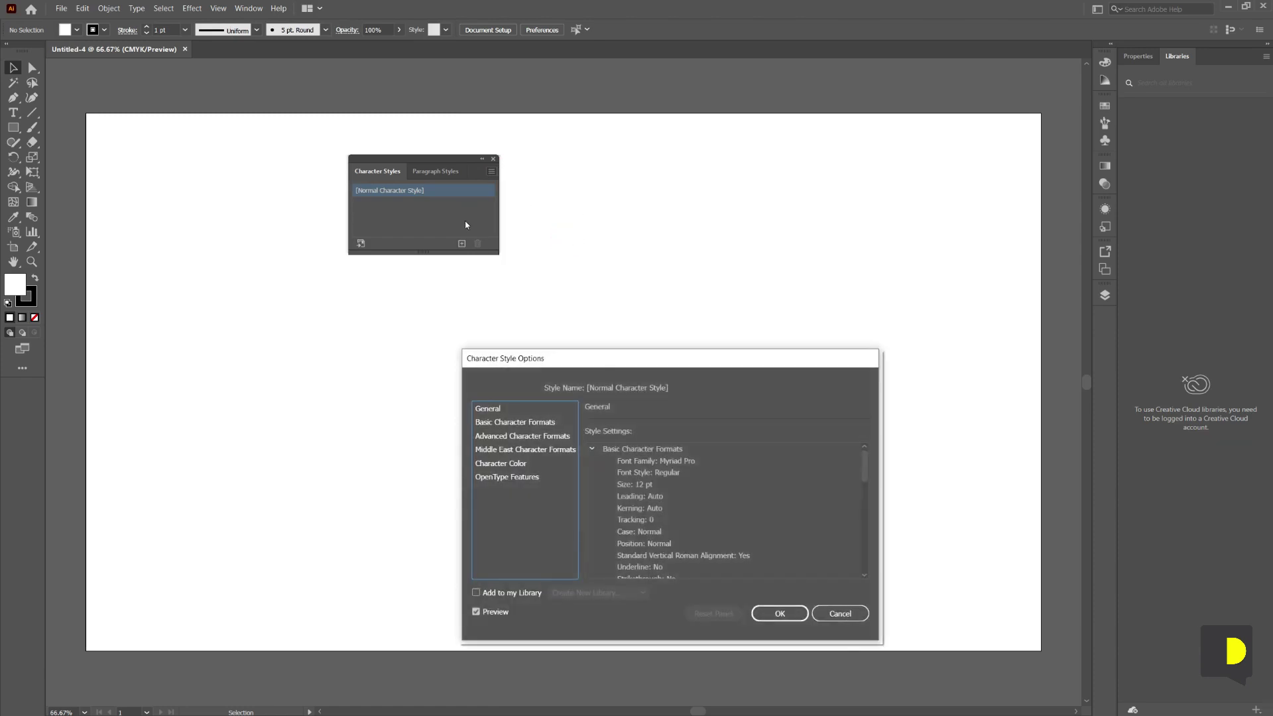
drag(603, 366, 598, 213)
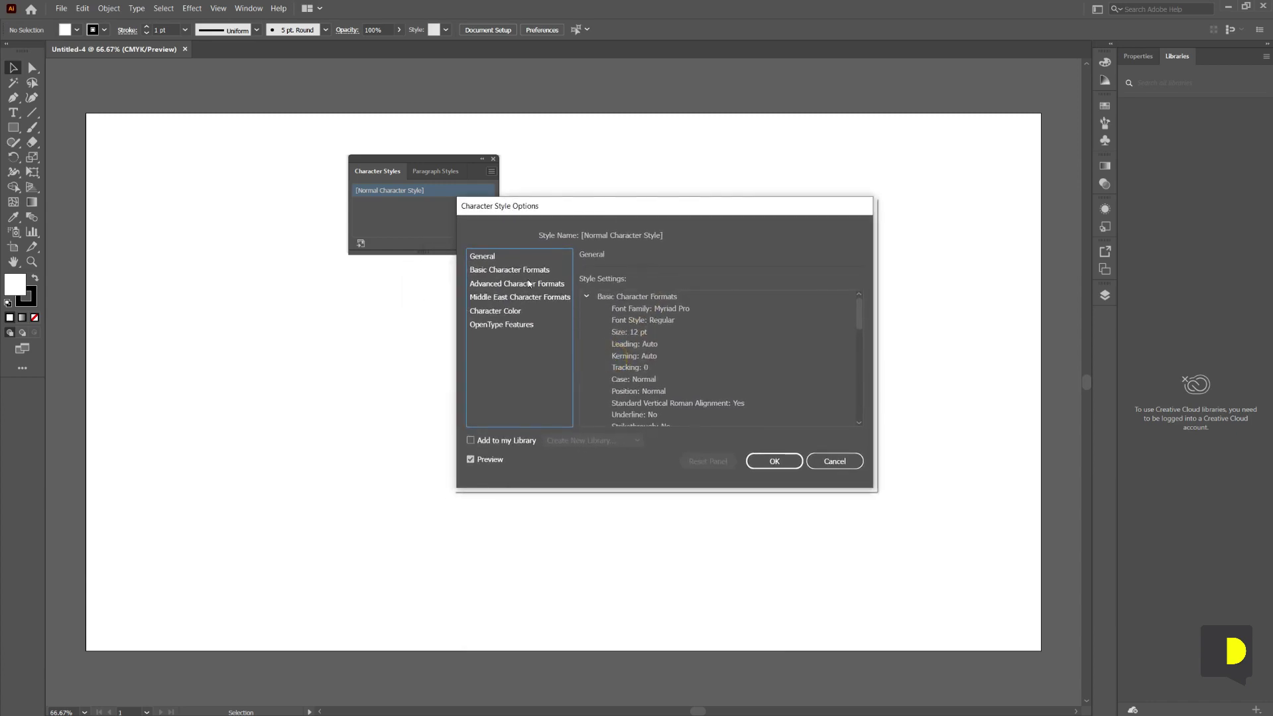
click(518, 271)
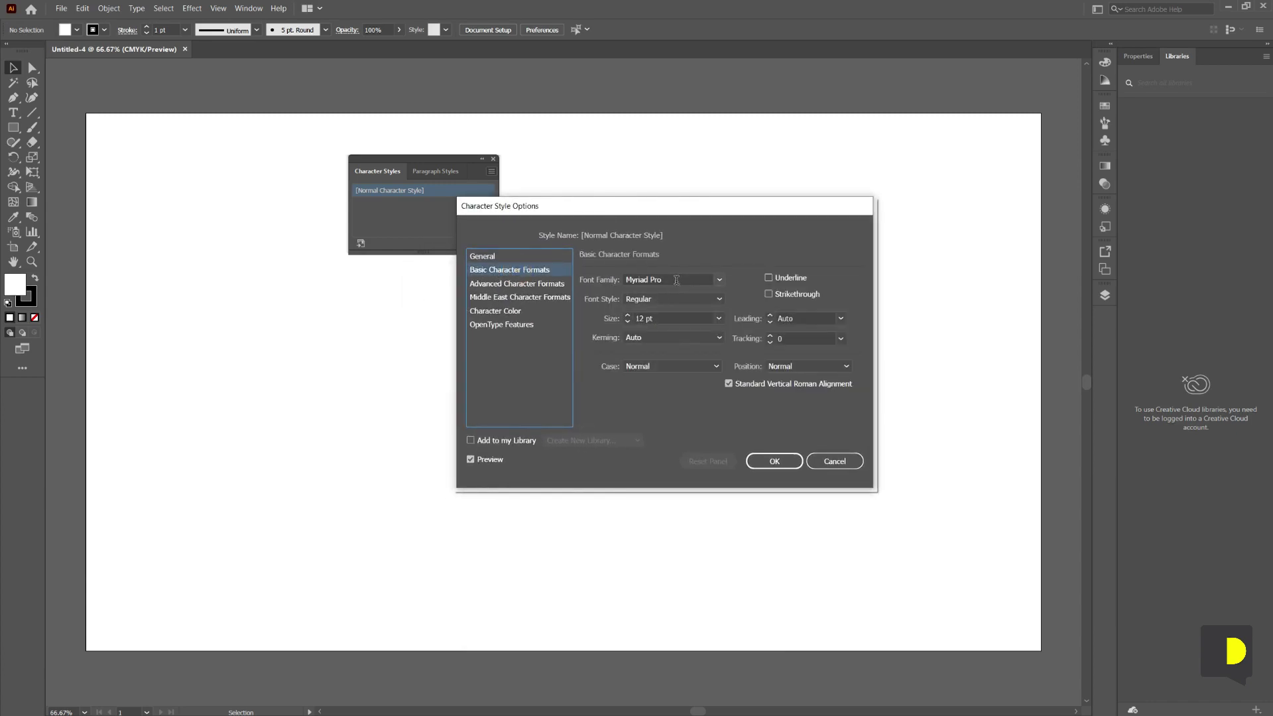
click(677, 279)
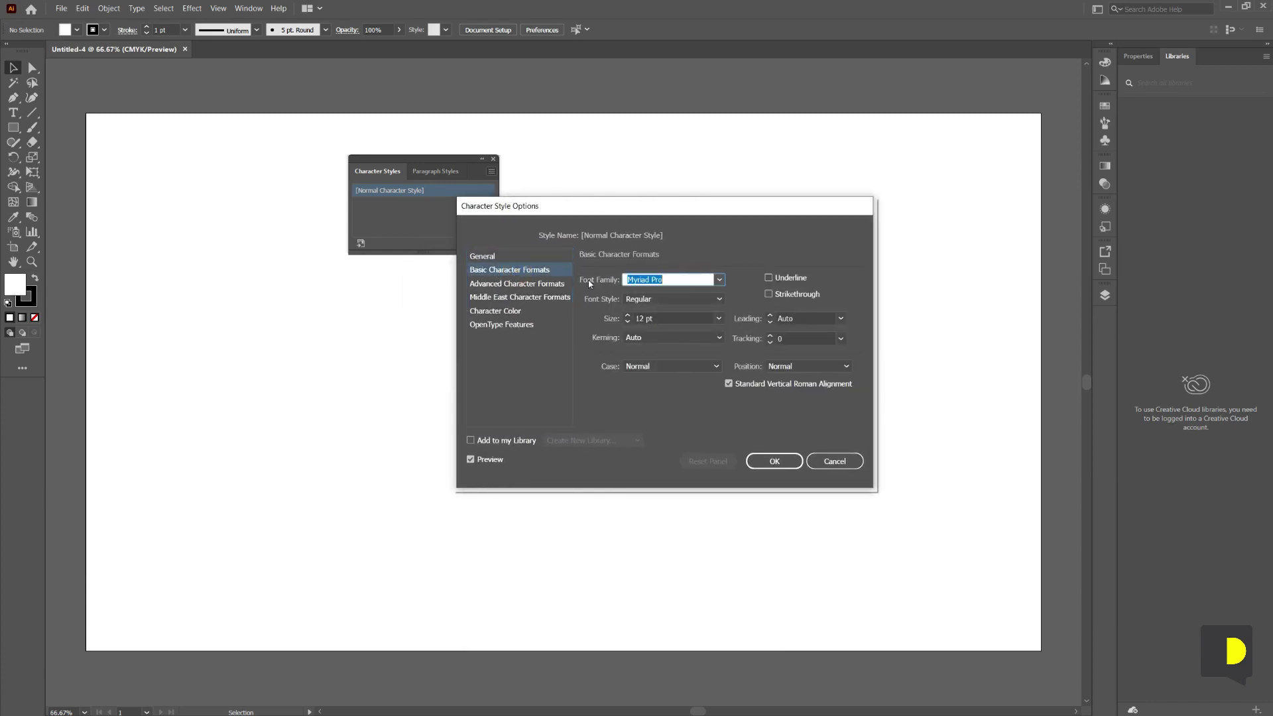
text(Bahnschrift)
double_click(674, 277)
text(Proxima Nova)
key(Tab)
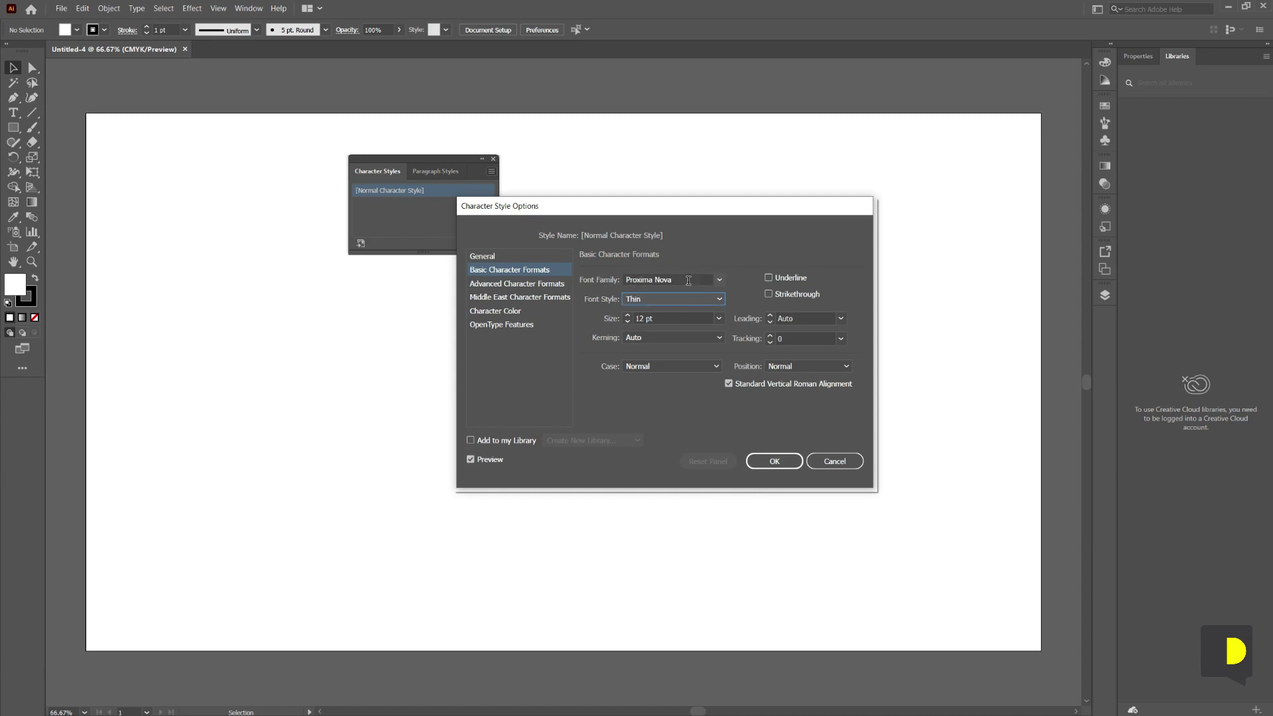
Set the style to Regular, size to 14 pt and kerning to Optical
click(701, 299)
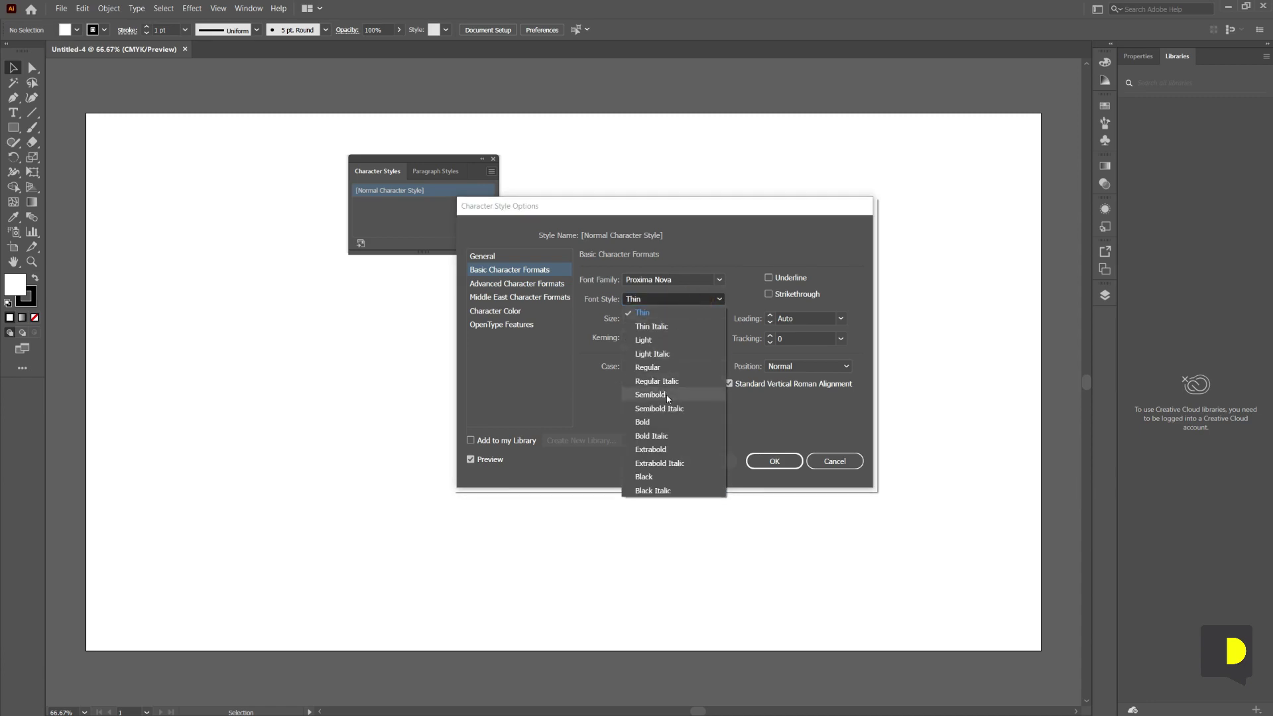
click(670, 369)
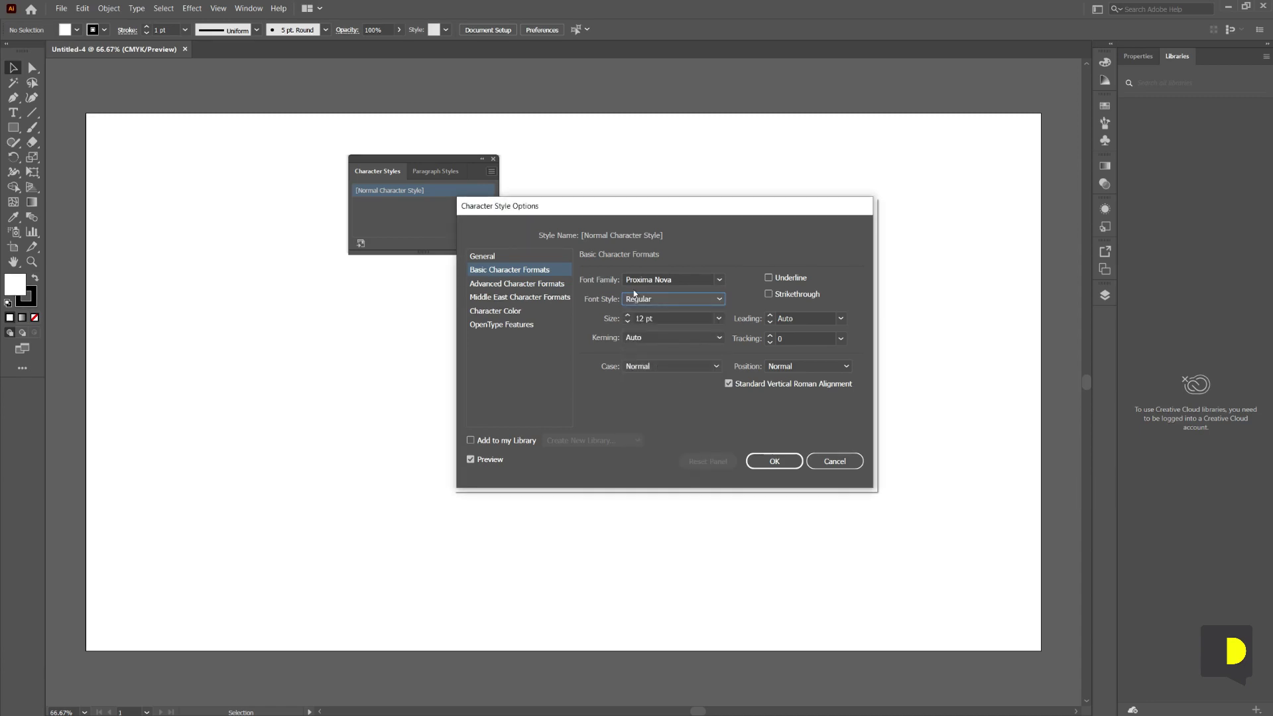
click(718, 319)
click(735, 444)
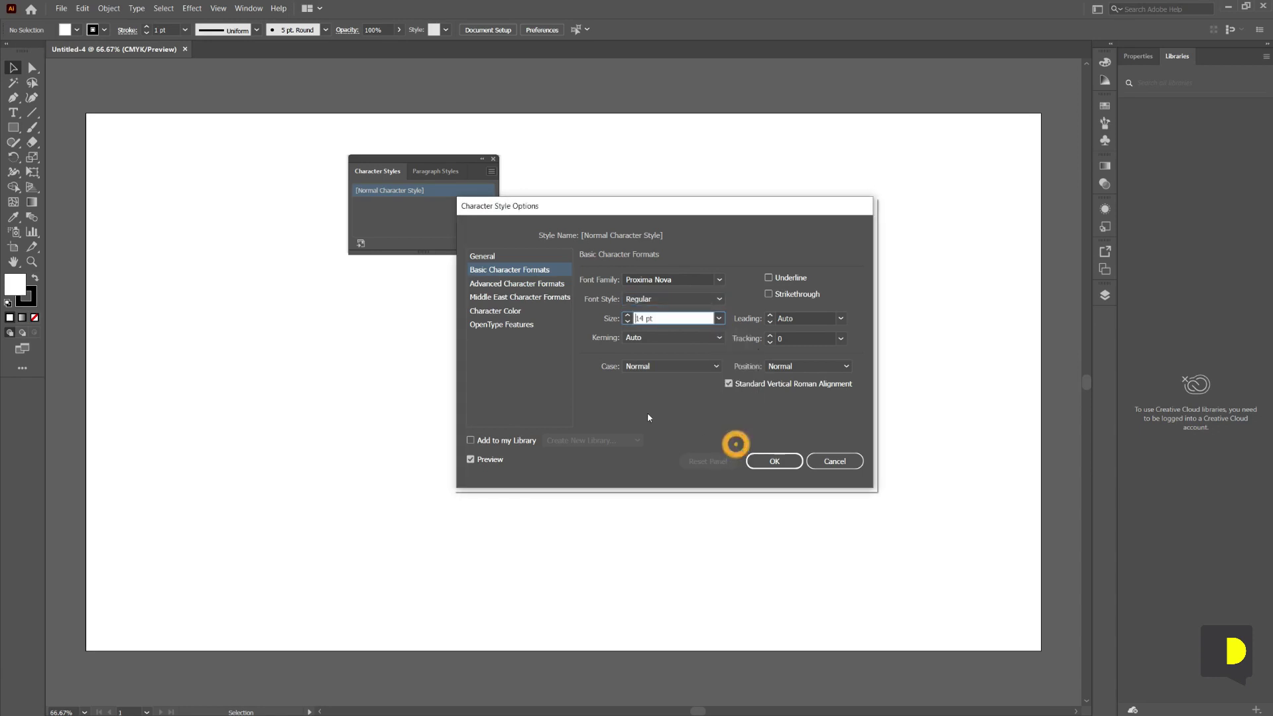
click(673, 337)
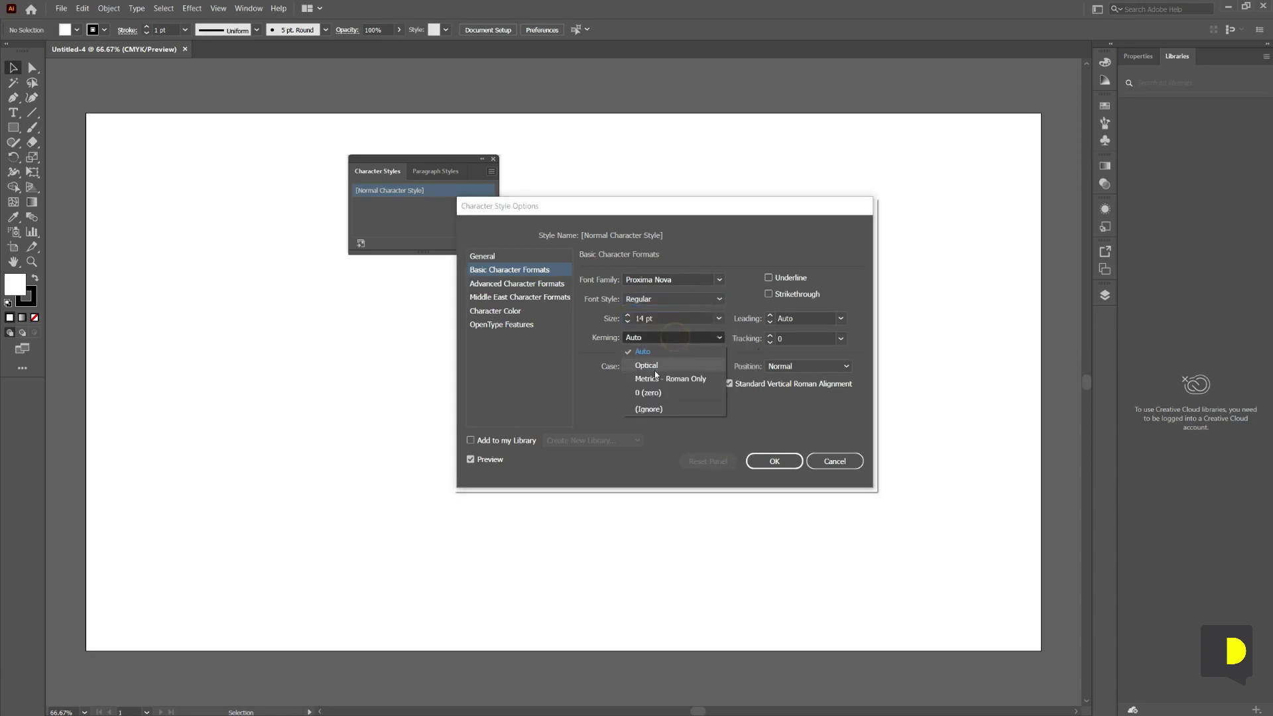
click(677, 366)
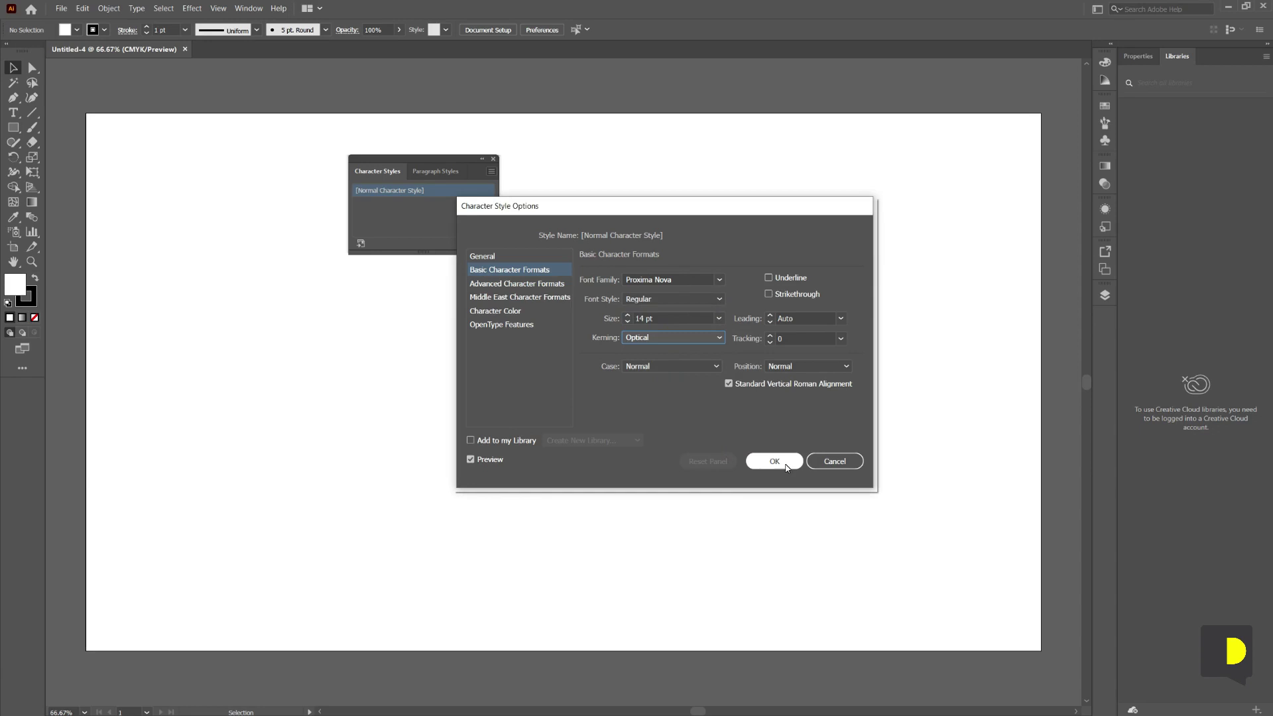
Review the case, advanced, colour and OpenType options, then confirm the style with OK
click(530, 283)
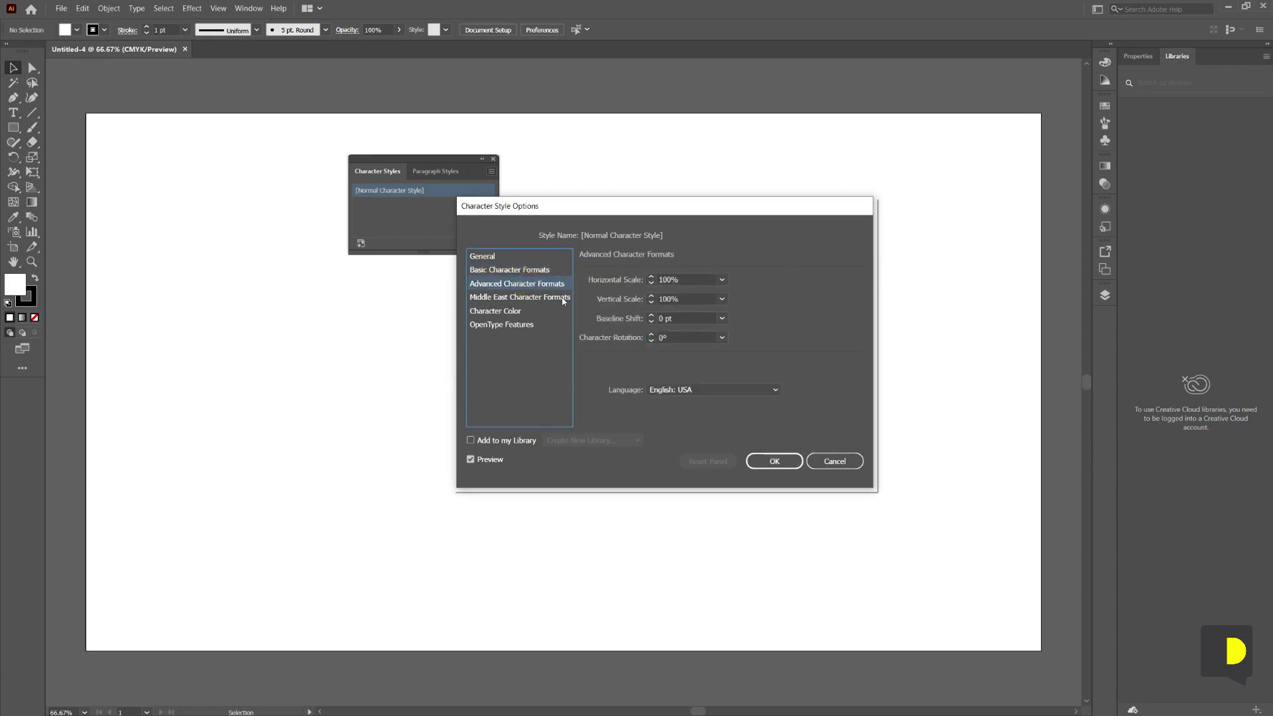
click(537, 270)
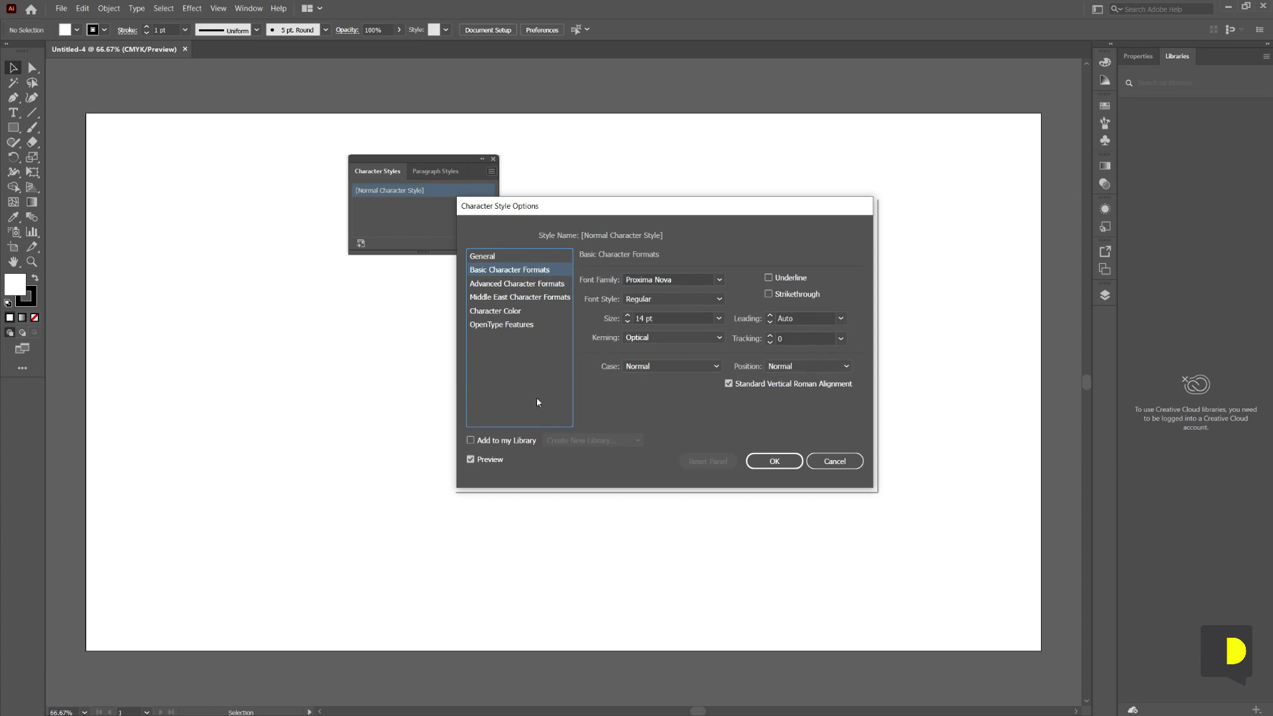
click(642, 369)
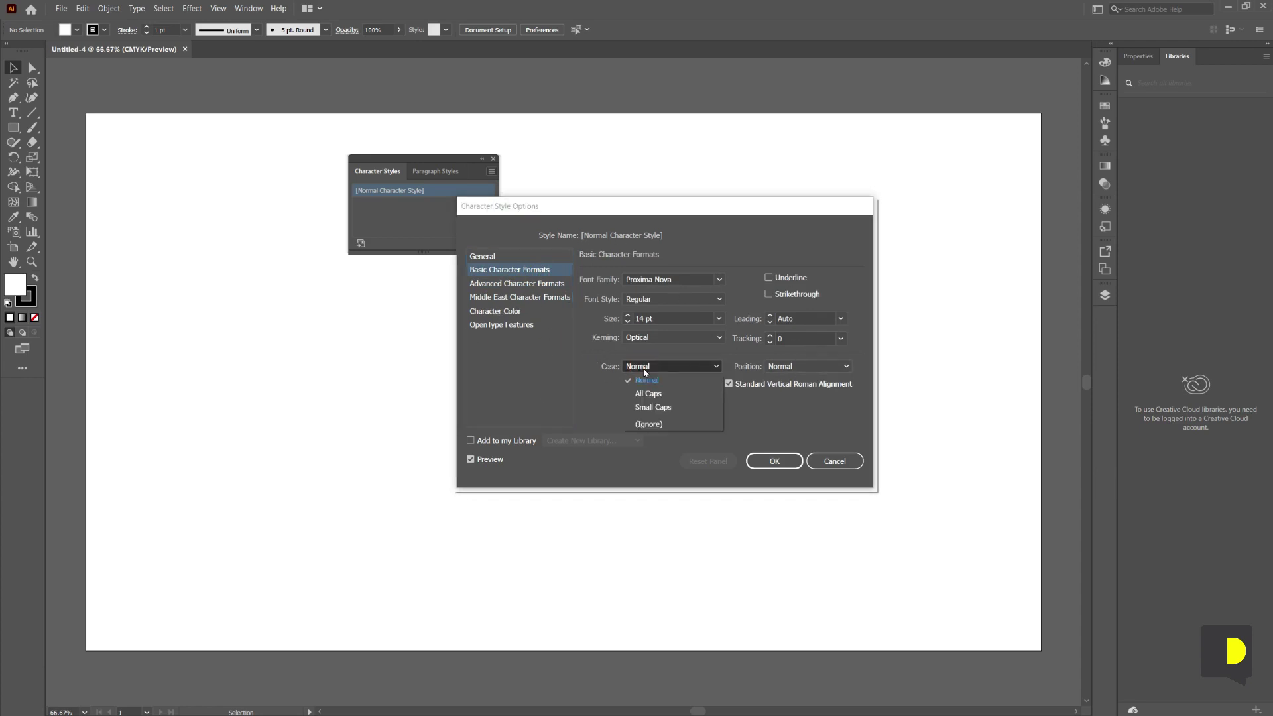
click(641, 369)
click(494, 284)
click(500, 297)
click(496, 311)
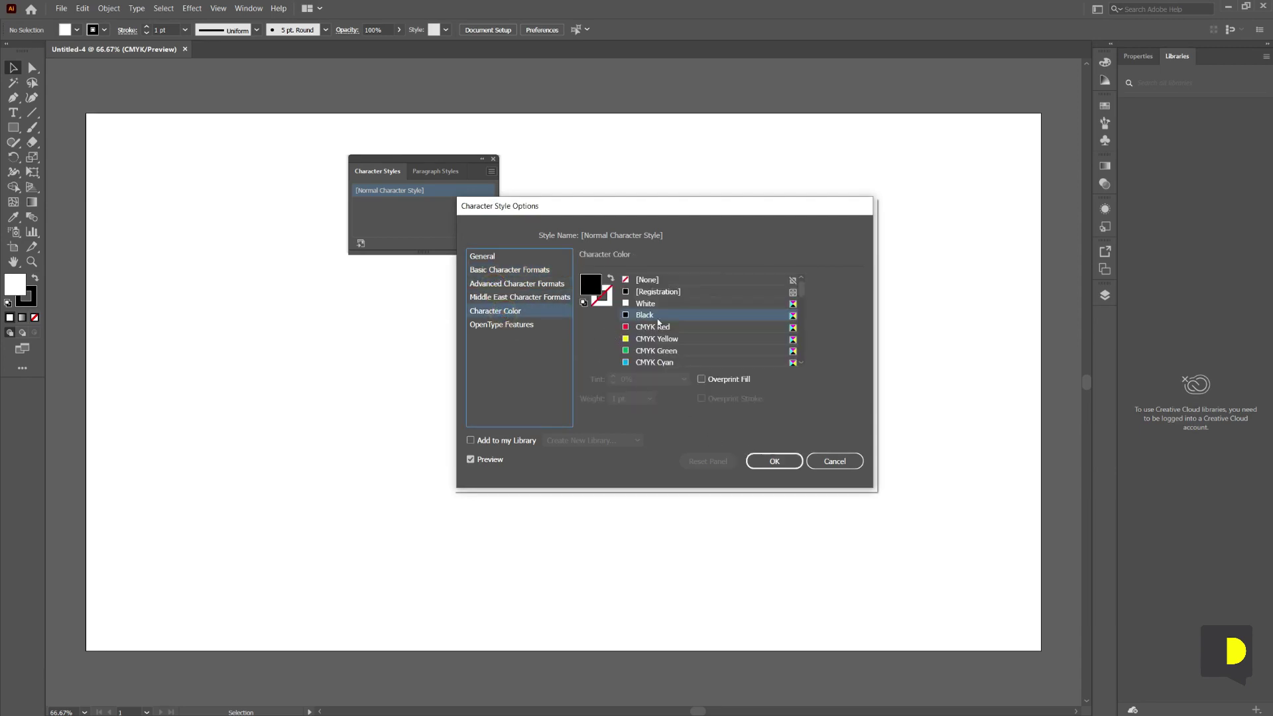
click(481, 324)
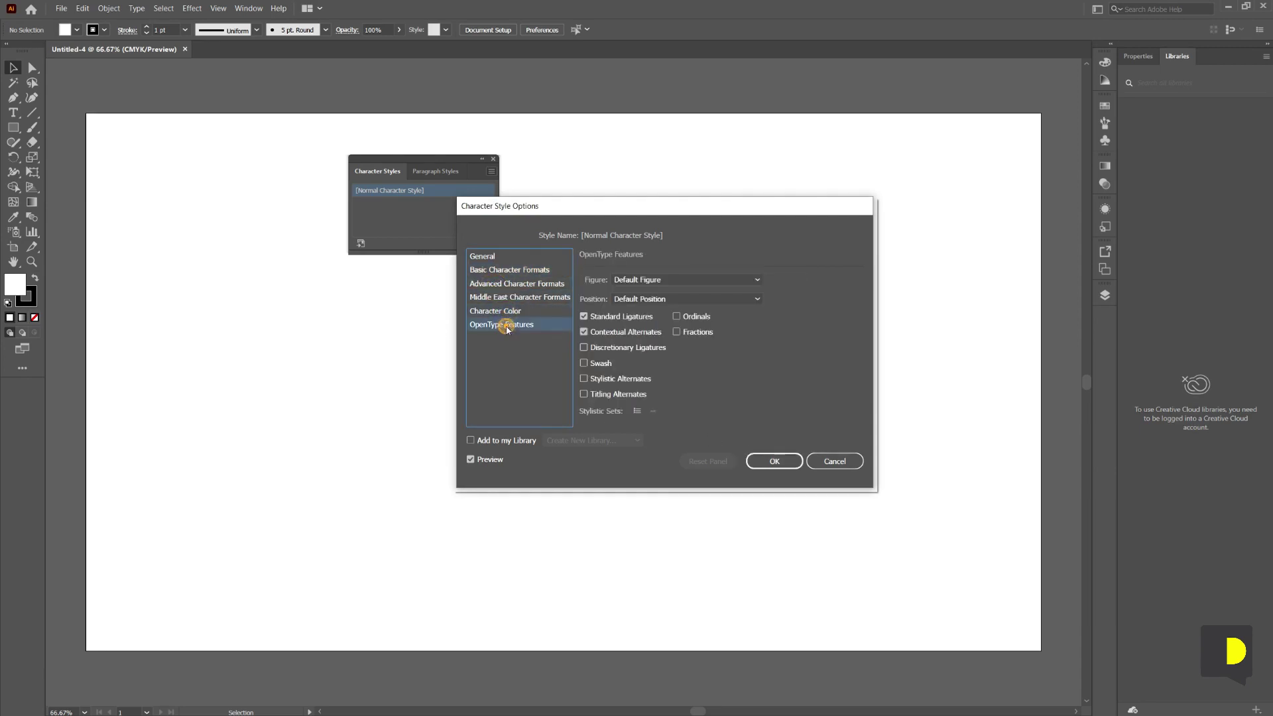
click(775, 461)
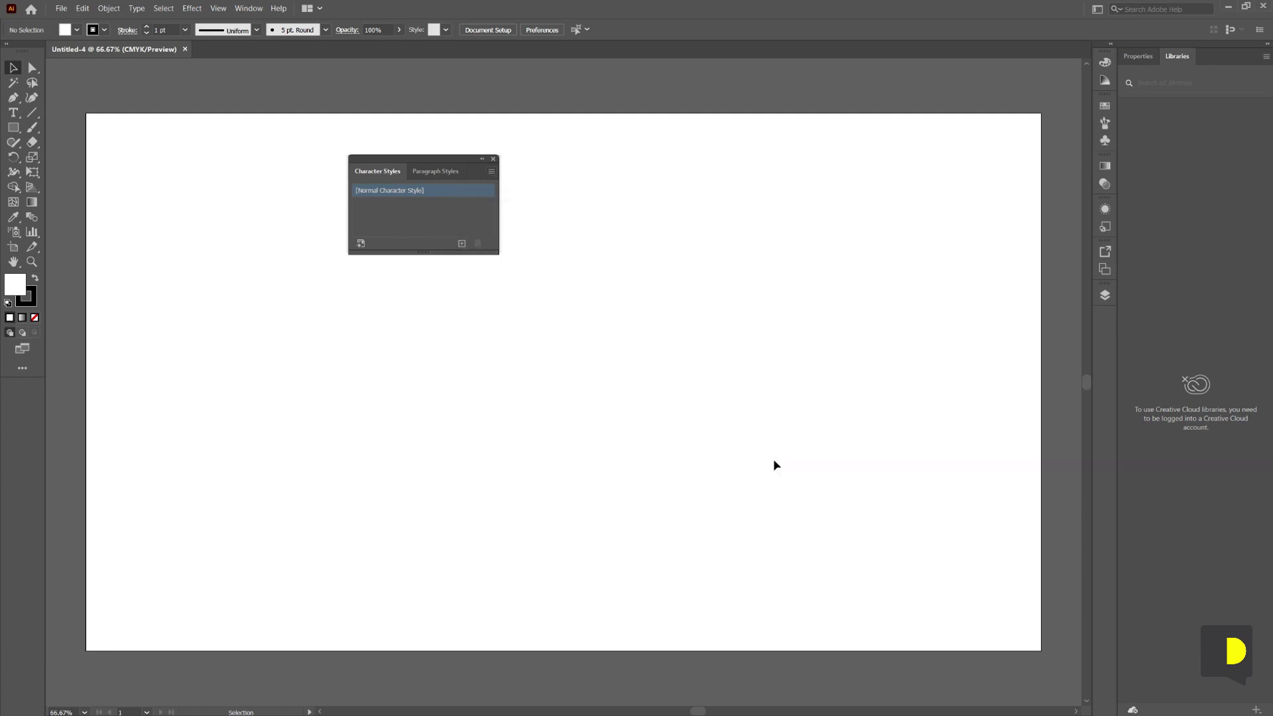
Set the stroke to None and the fill to CMYK Red
click(76, 31)
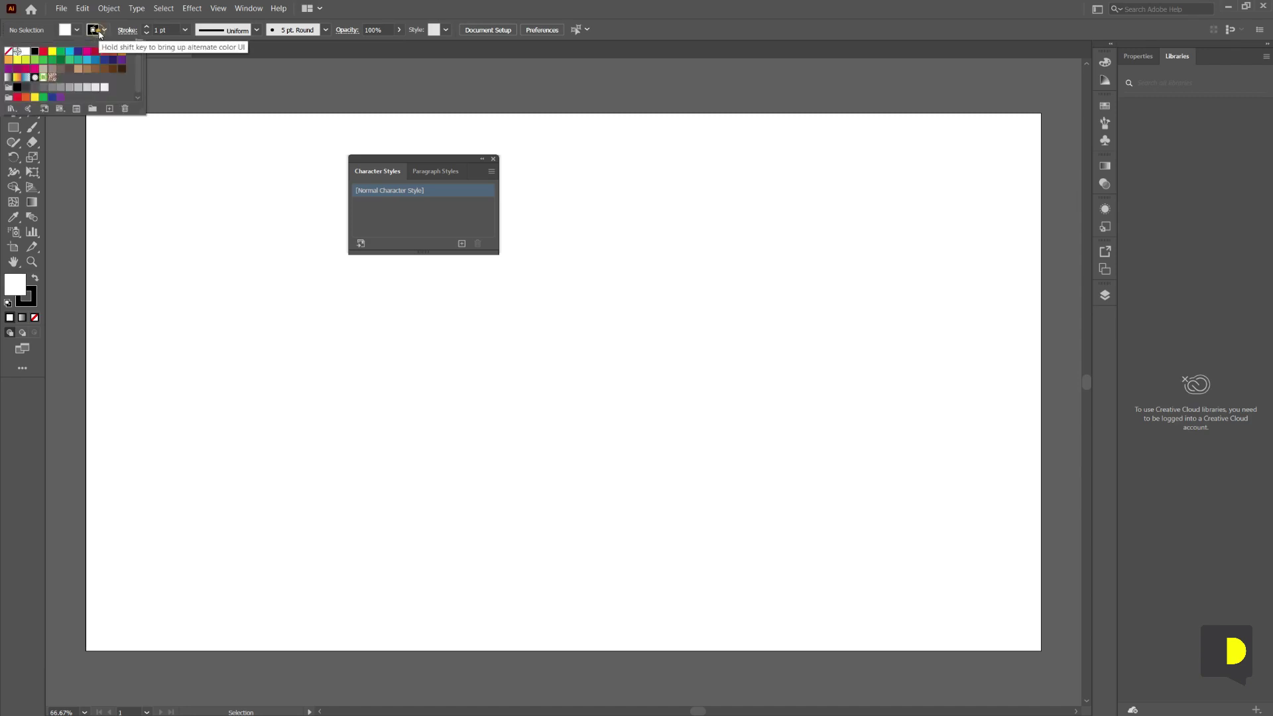
click(8, 51)
click(74, 29)
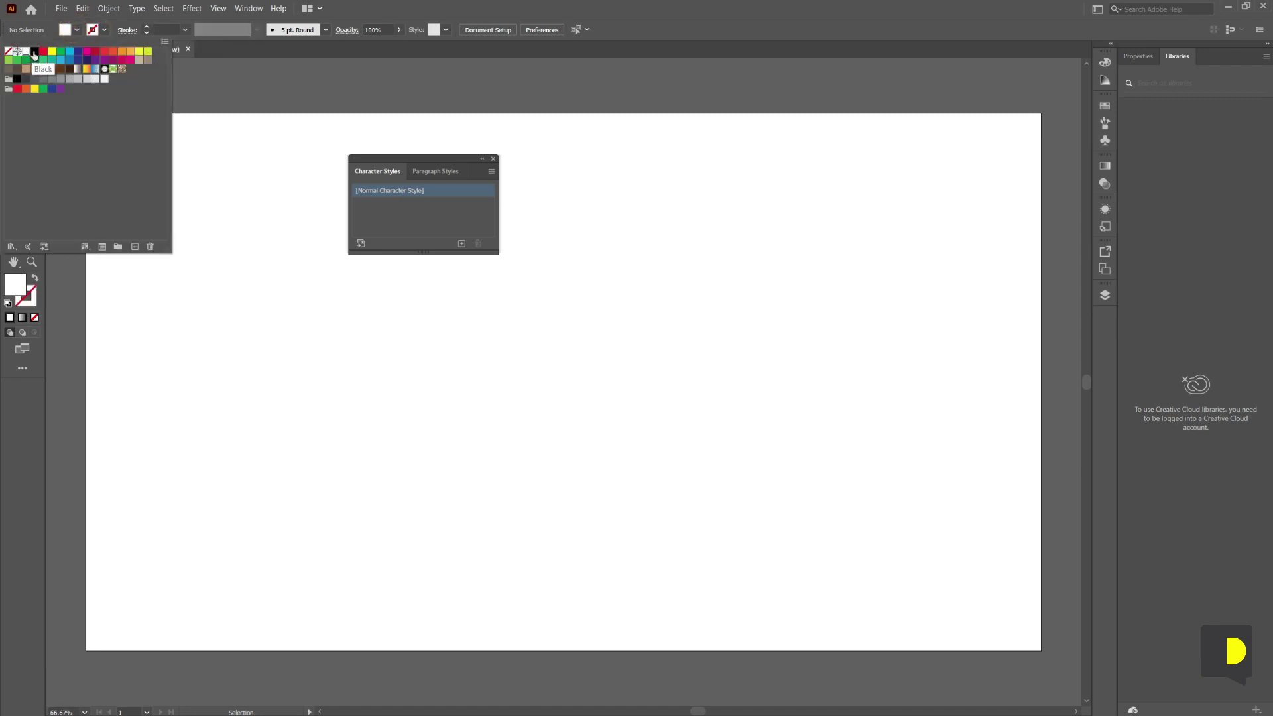
click(34, 51)
click(42, 52)
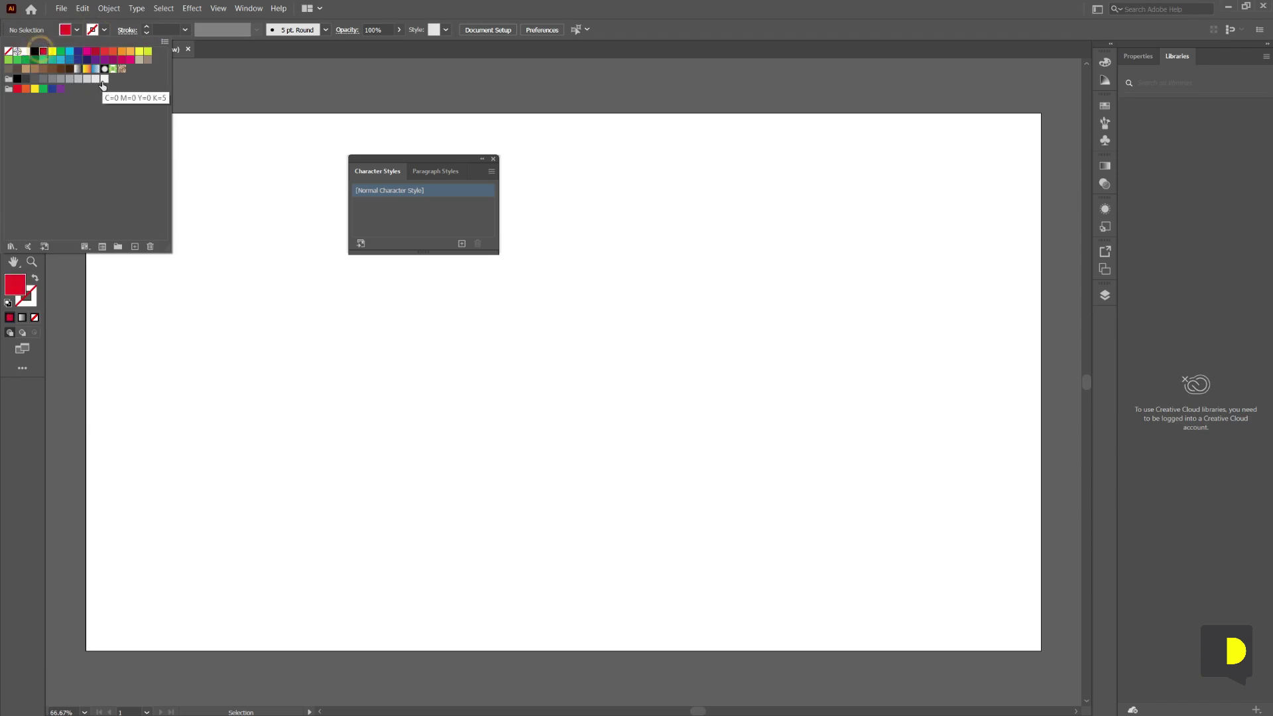
Delete the selected colour swatches, including the six in the third row, confirming each deletion
click(151, 246)
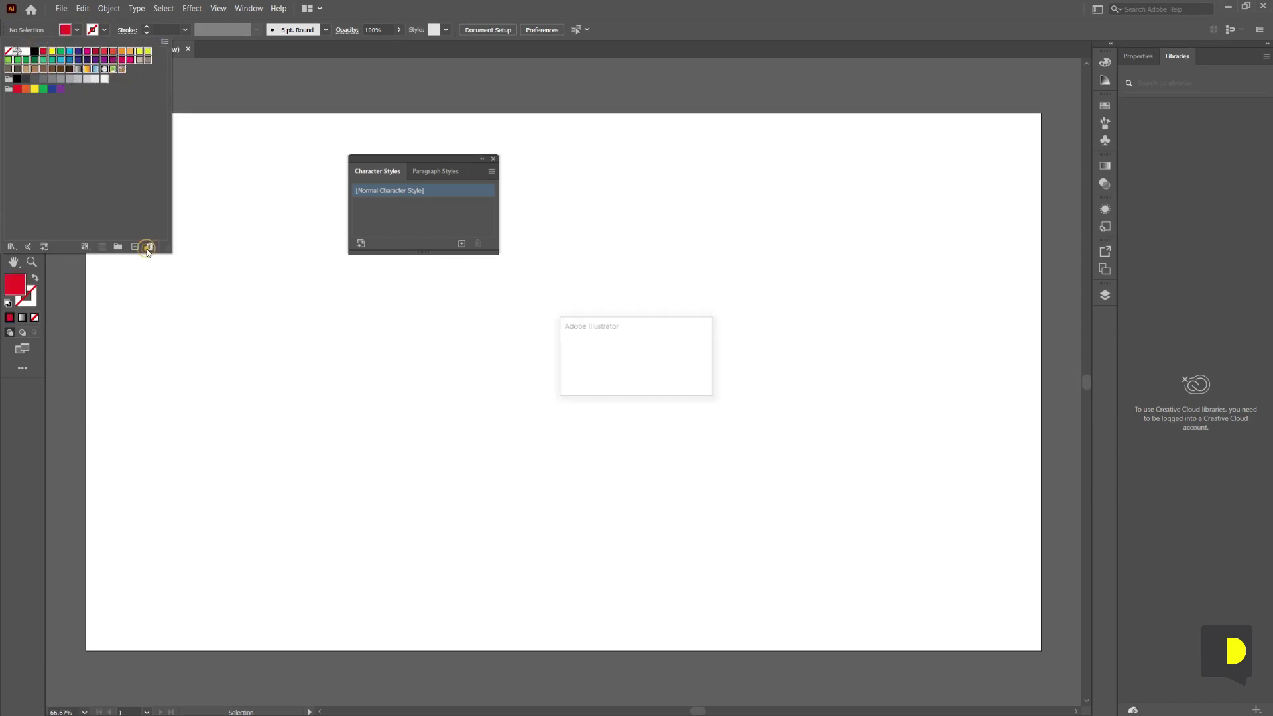
click(623, 382)
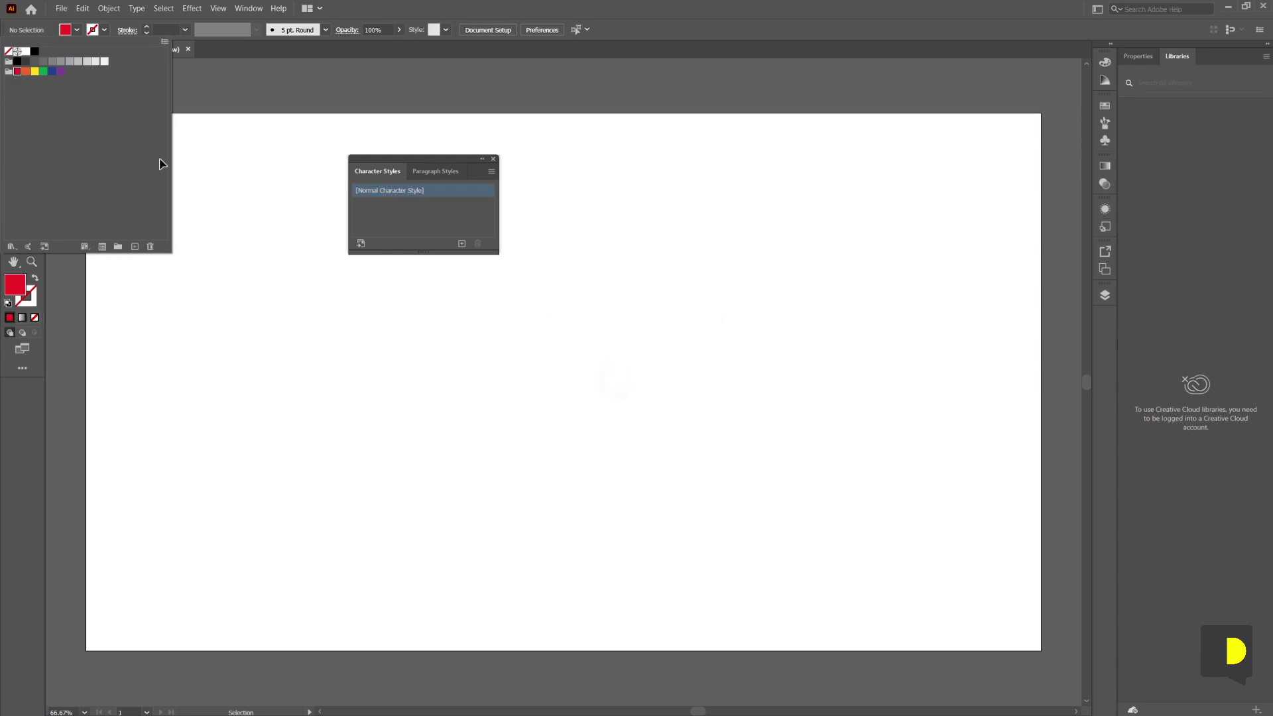
shift+click(60, 71)
click(151, 246)
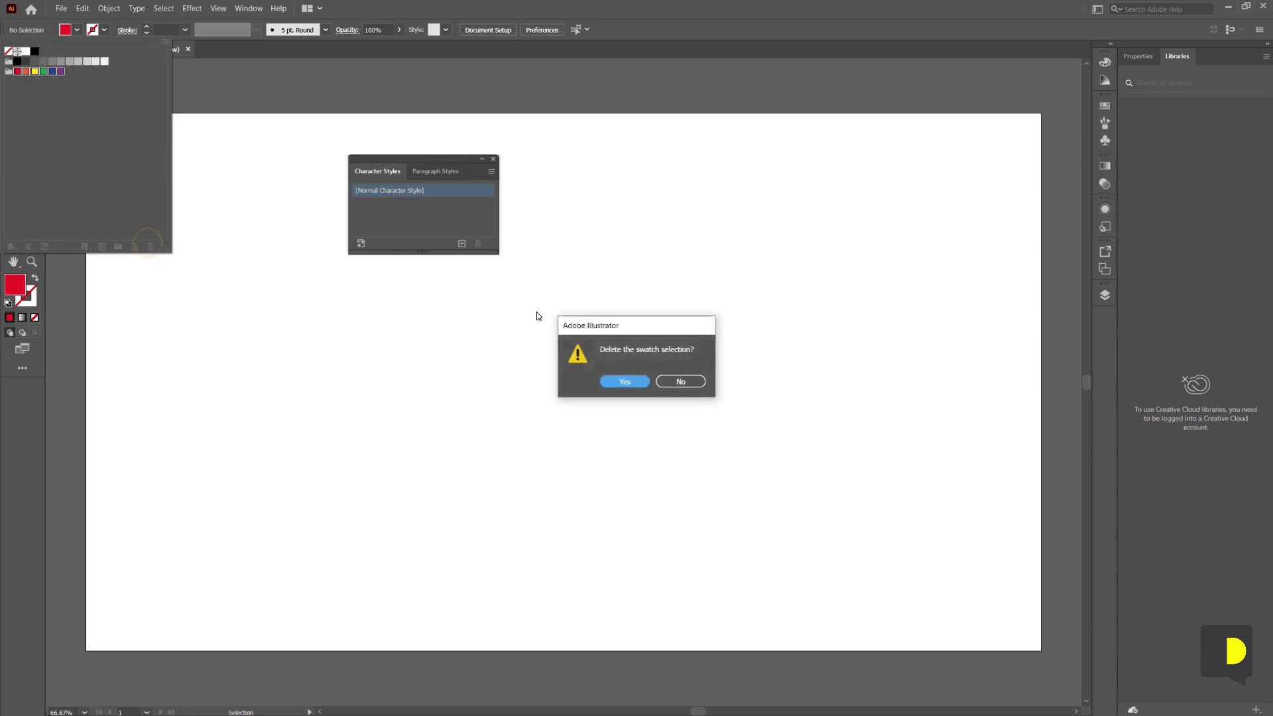
click(638, 381)
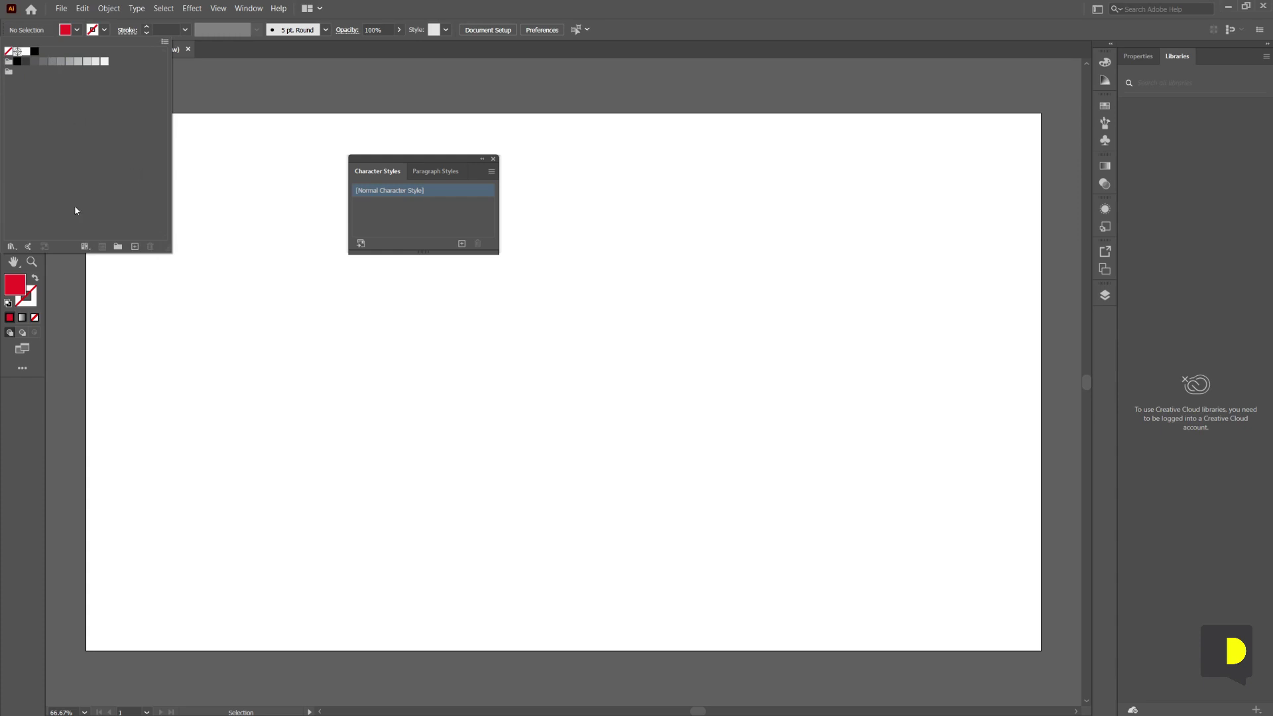
click(10, 246)
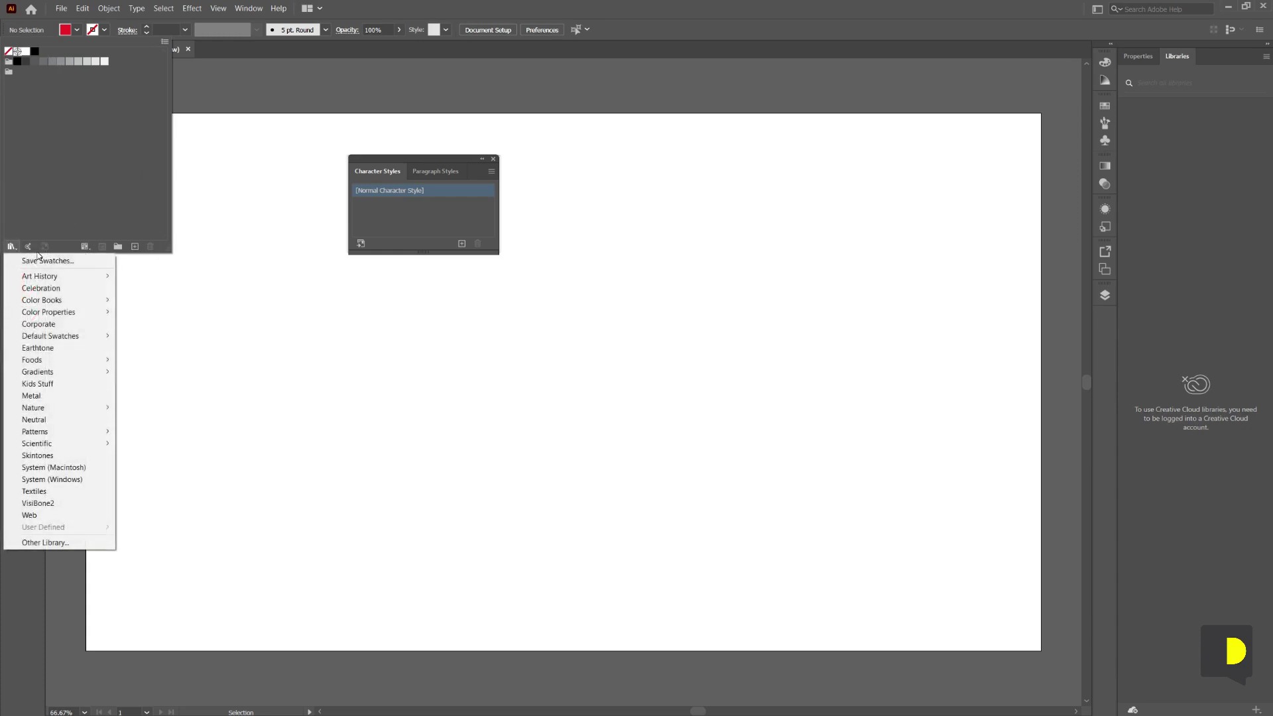
Load the 24 colour palettes ASE file from D:\Yangon Pro Job\Yangon Pro via Other Library
click(71, 543)
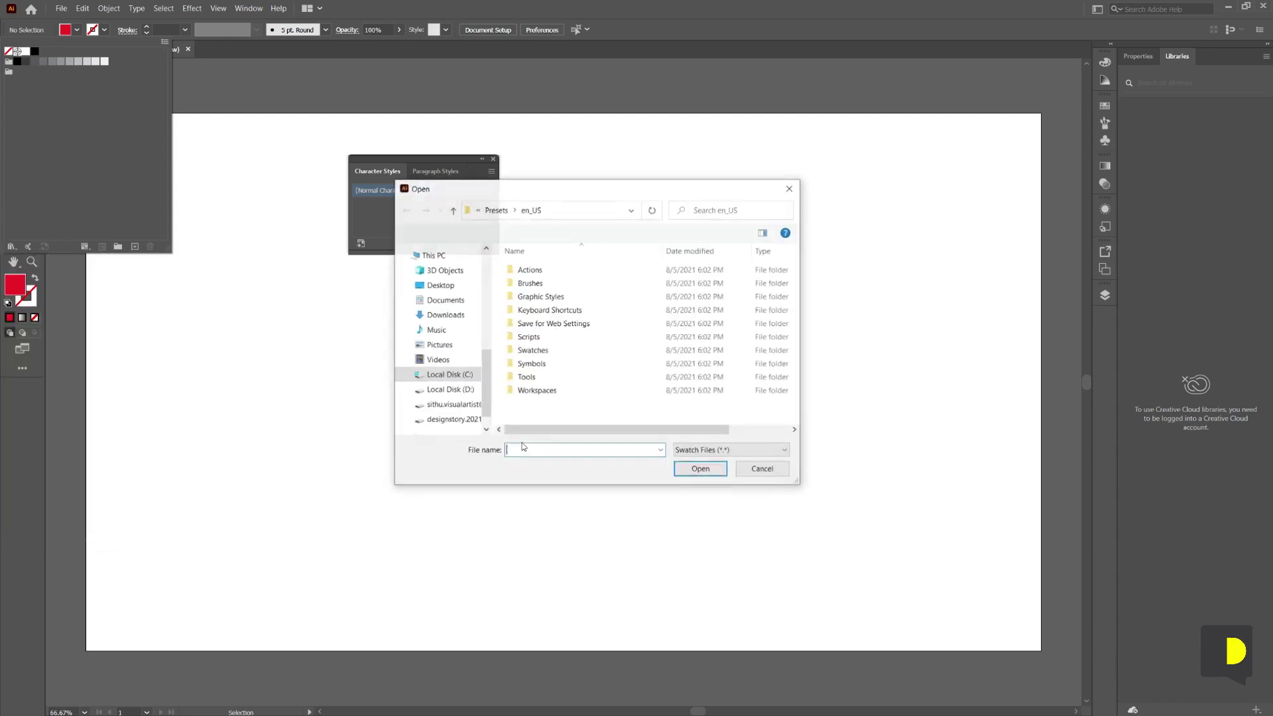
click(458, 390)
scroll(607, 338, down, 1)
scroll(606, 338, down, 10)
scroll(606, 338, up, 5)
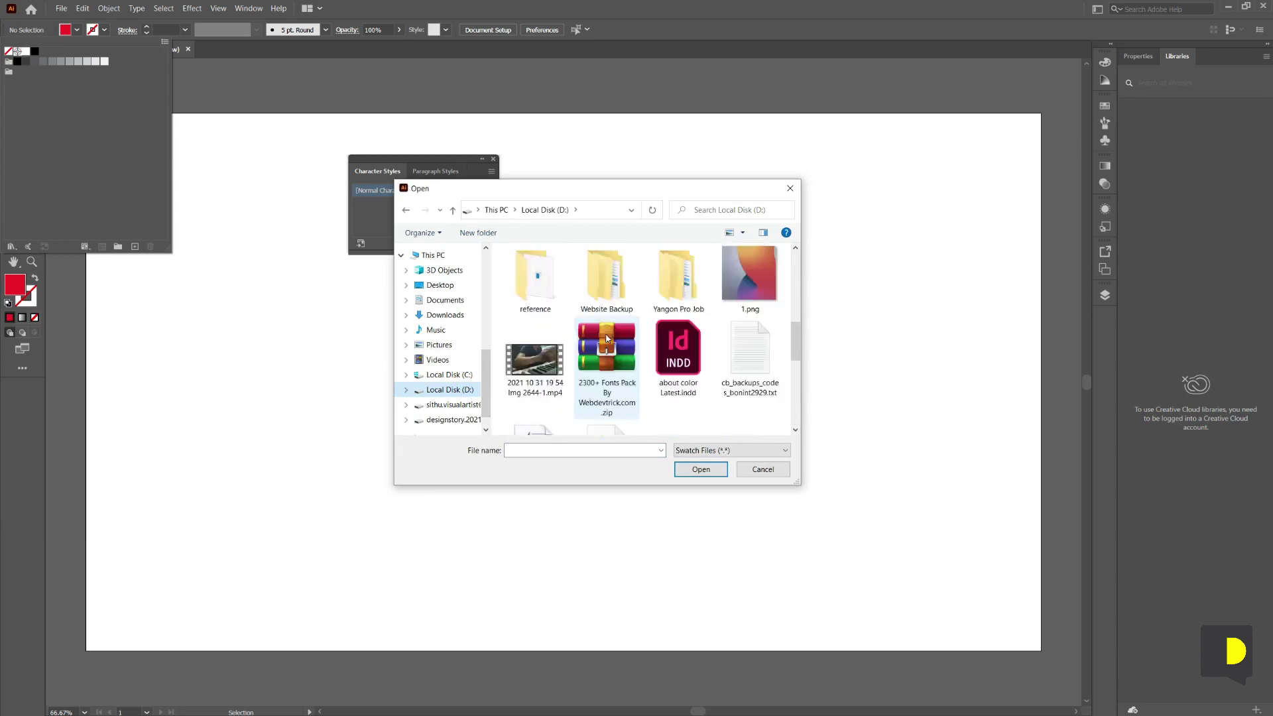
scroll(606, 338, up, 6)
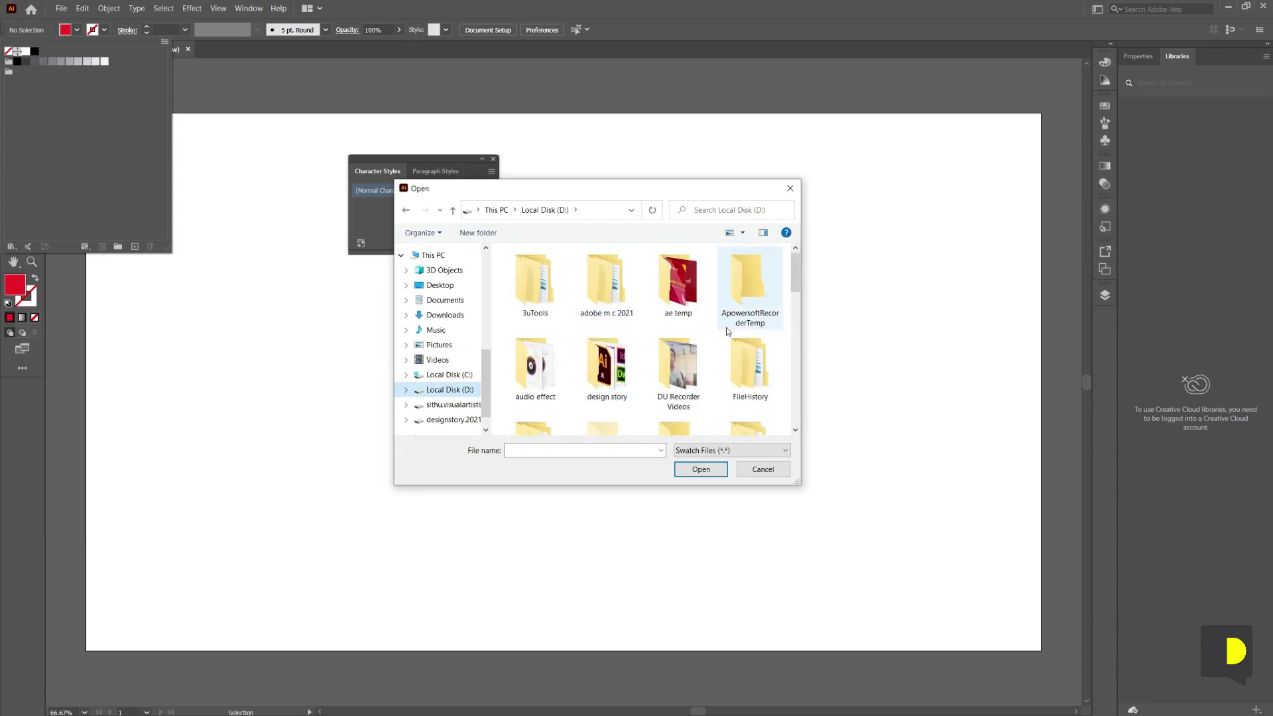
scroll(683, 368, down, 5)
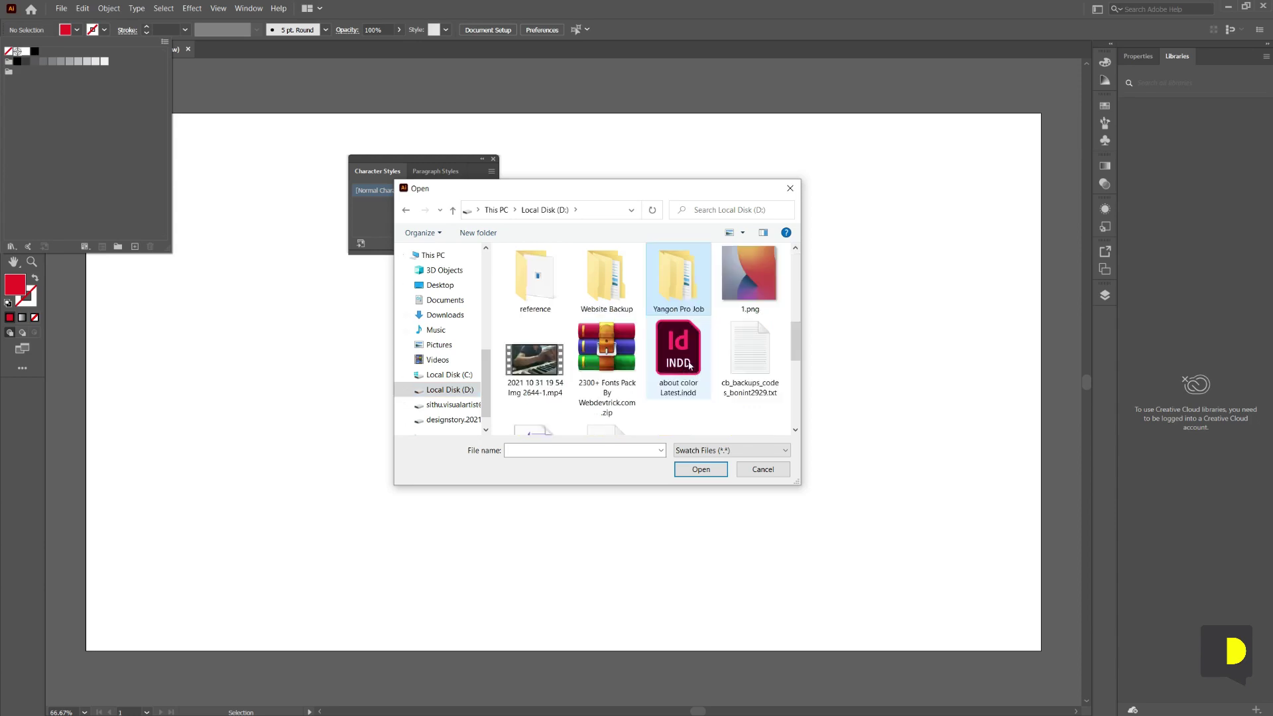
scroll(665, 305, up, 5)
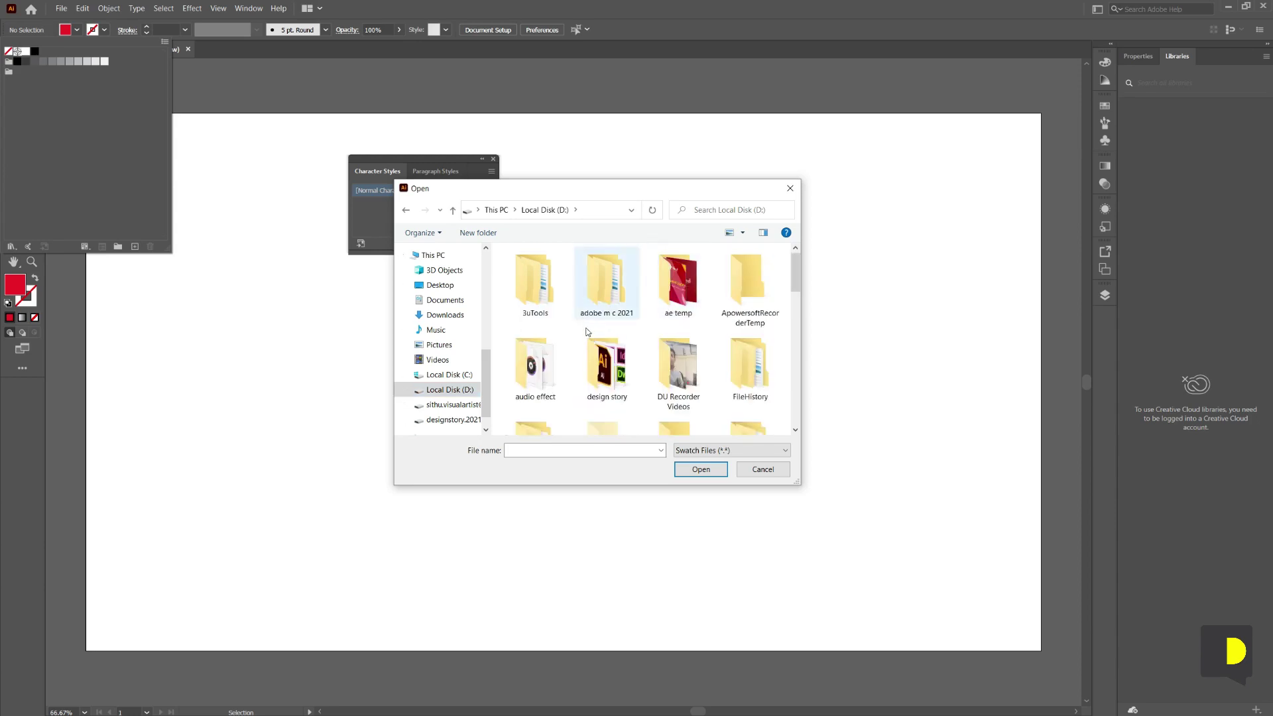
scroll(606, 365, down, 5)
double_click(662, 300)
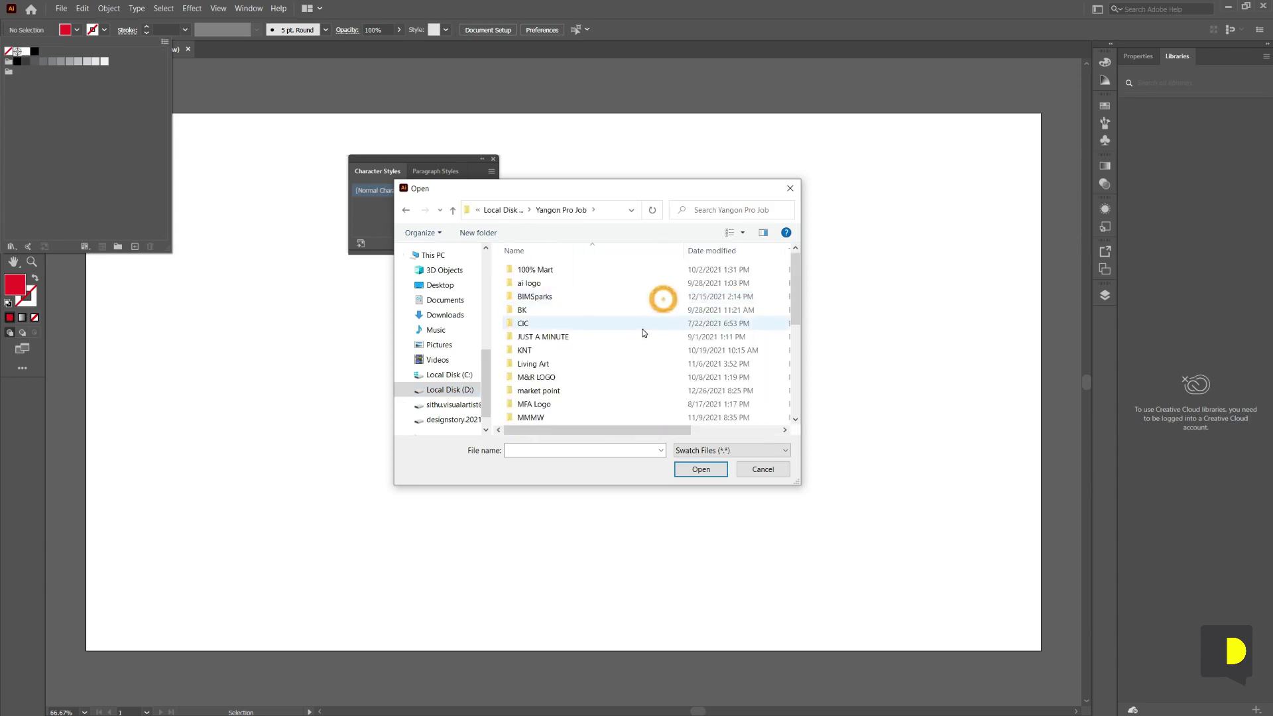
scroll(642, 333, down, 5)
double_click(565, 406)
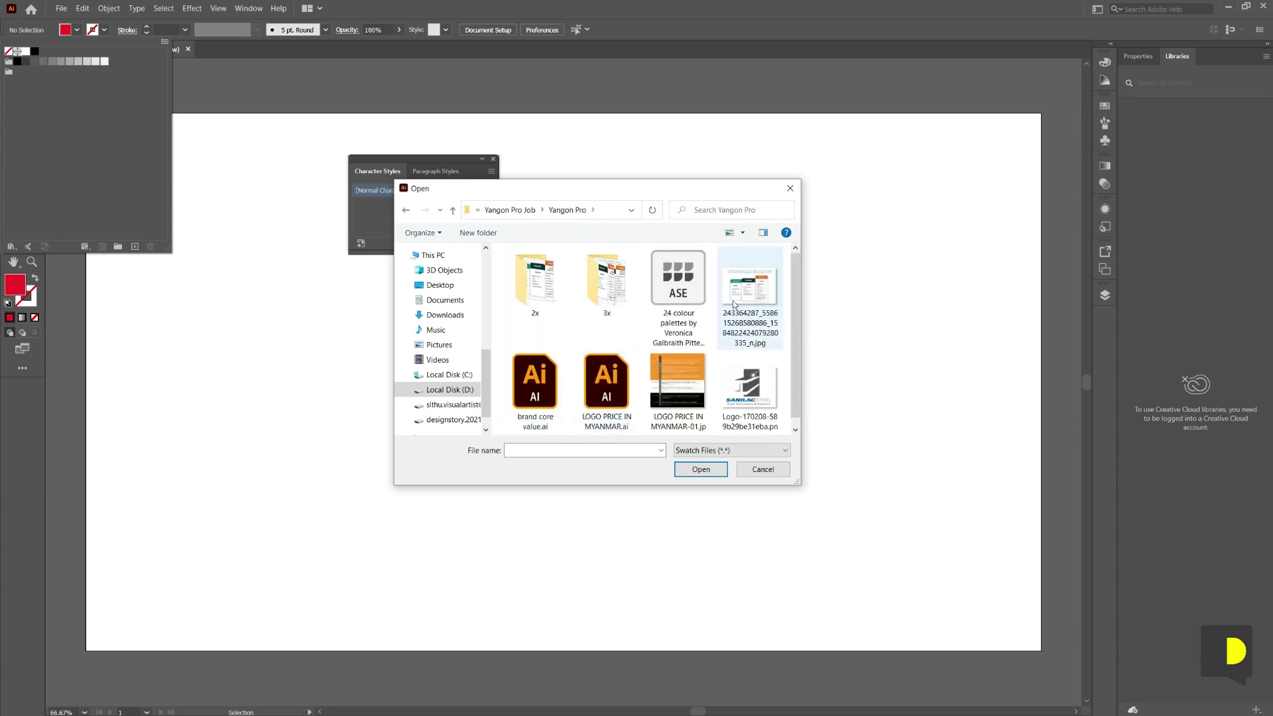
double_click(689, 299)
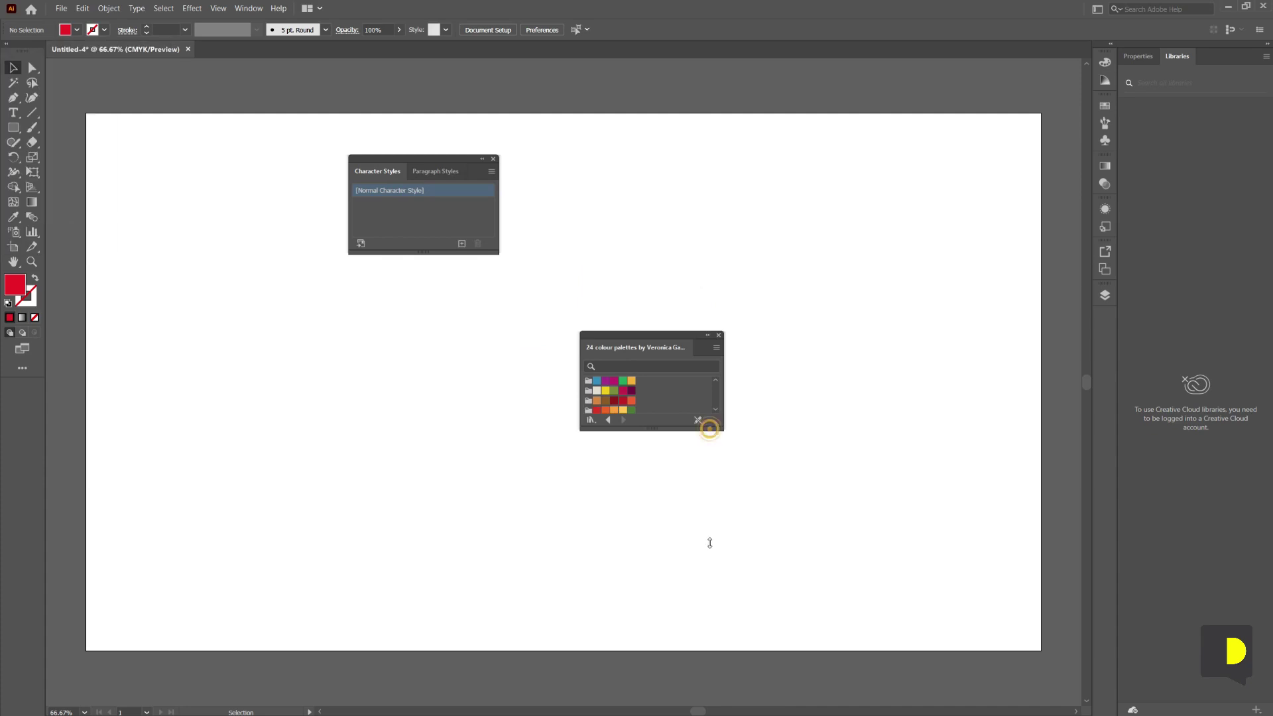
Select every group in the 24 colour palettes library and add them to Swatches
drag(672, 429, 683, 597)
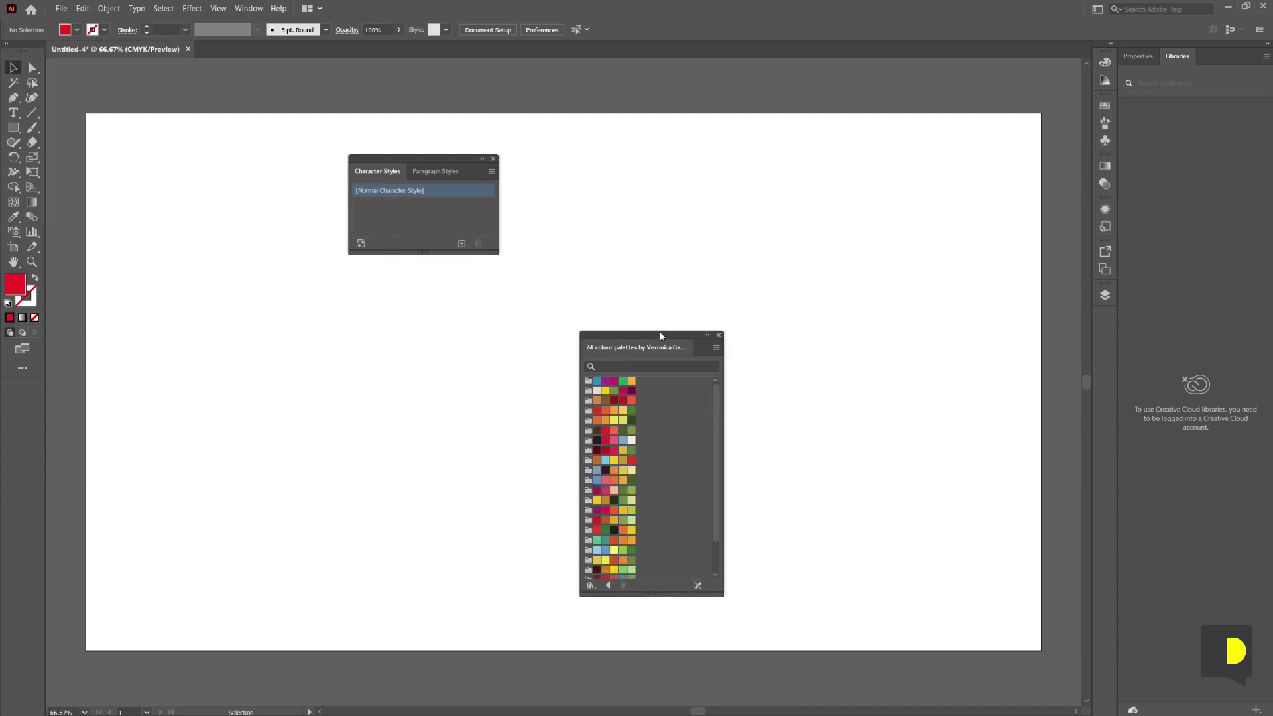
drag(665, 331, 651, 148)
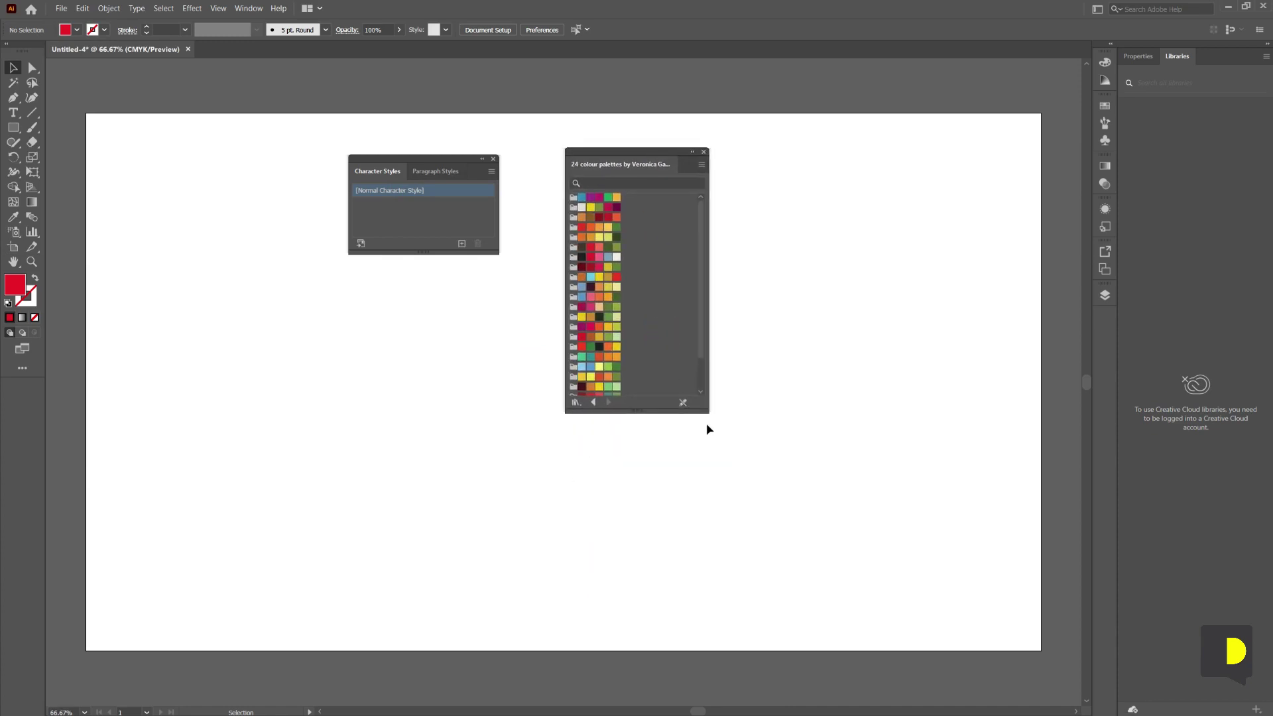
drag(707, 412, 825, 610)
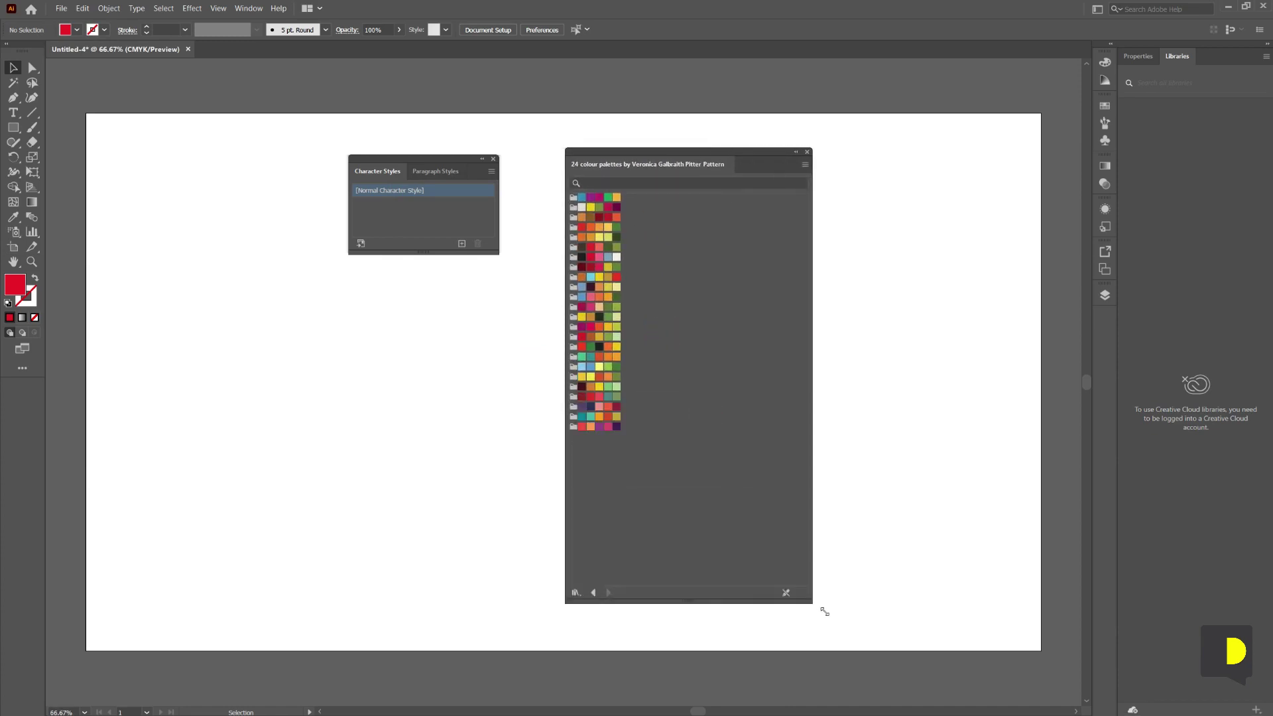
click(714, 506)
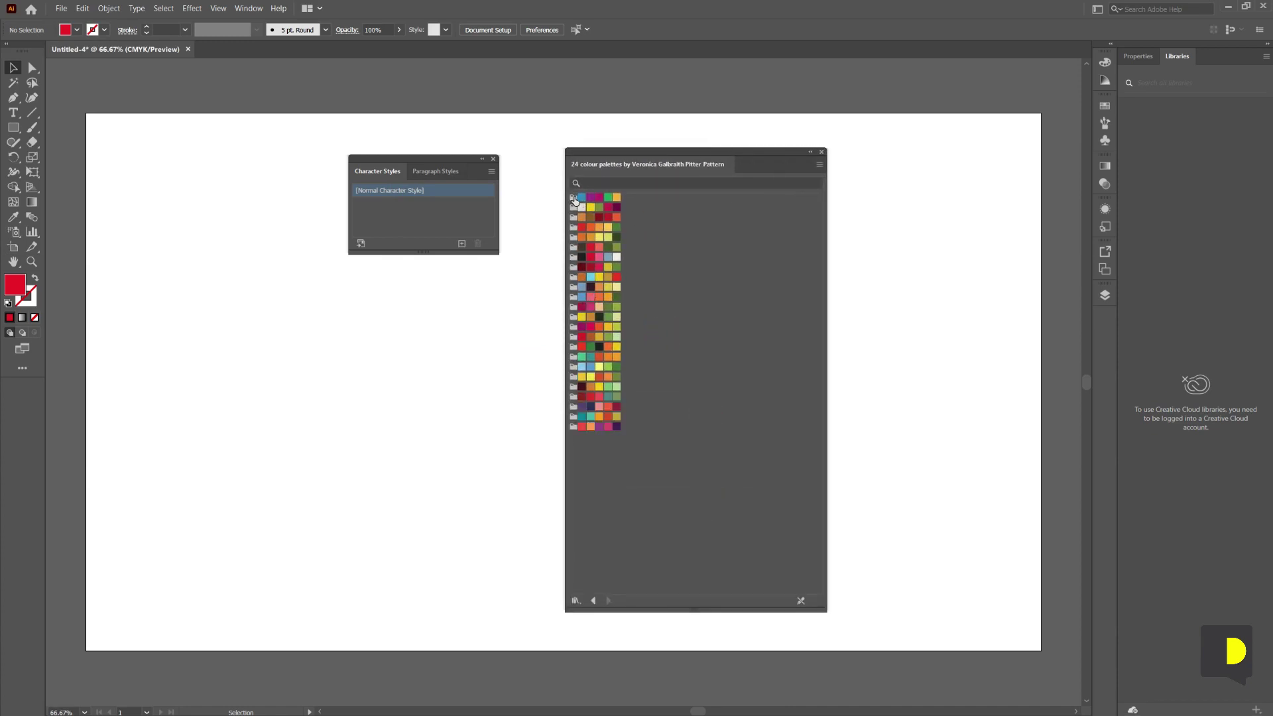
click(574, 198)
shift+click(572, 428)
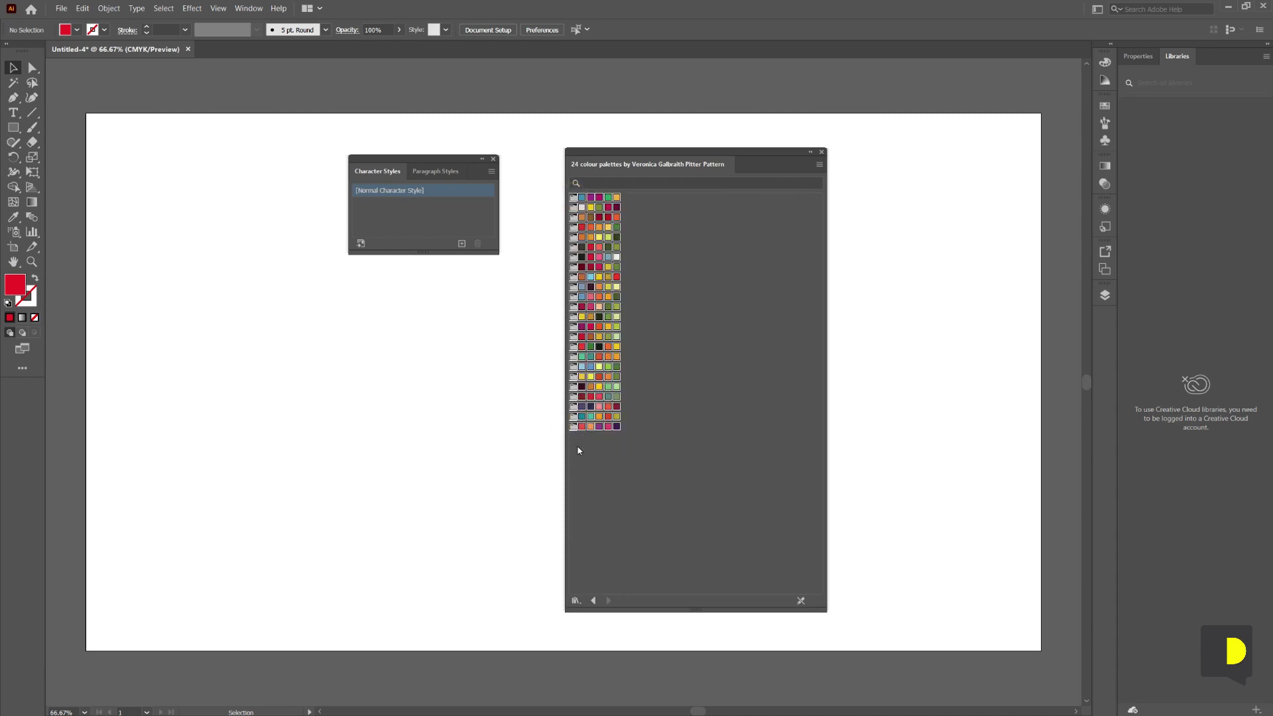
click(576, 601)
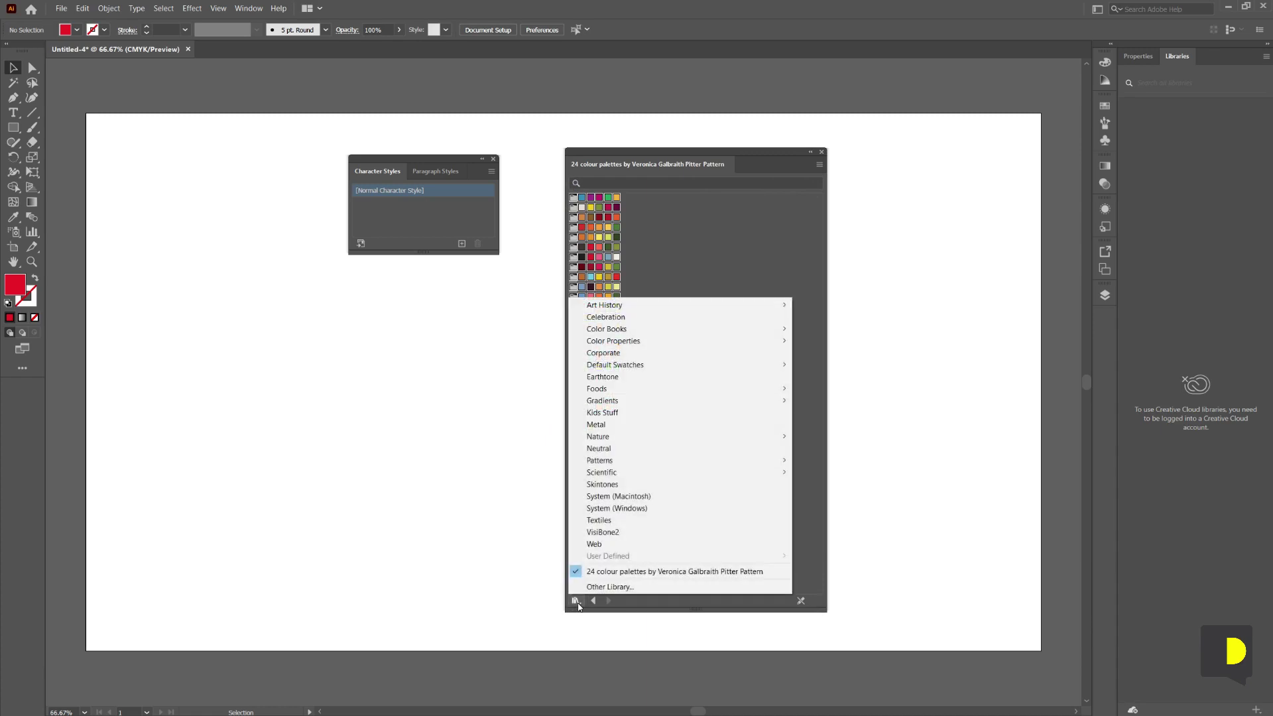
click(607, 259)
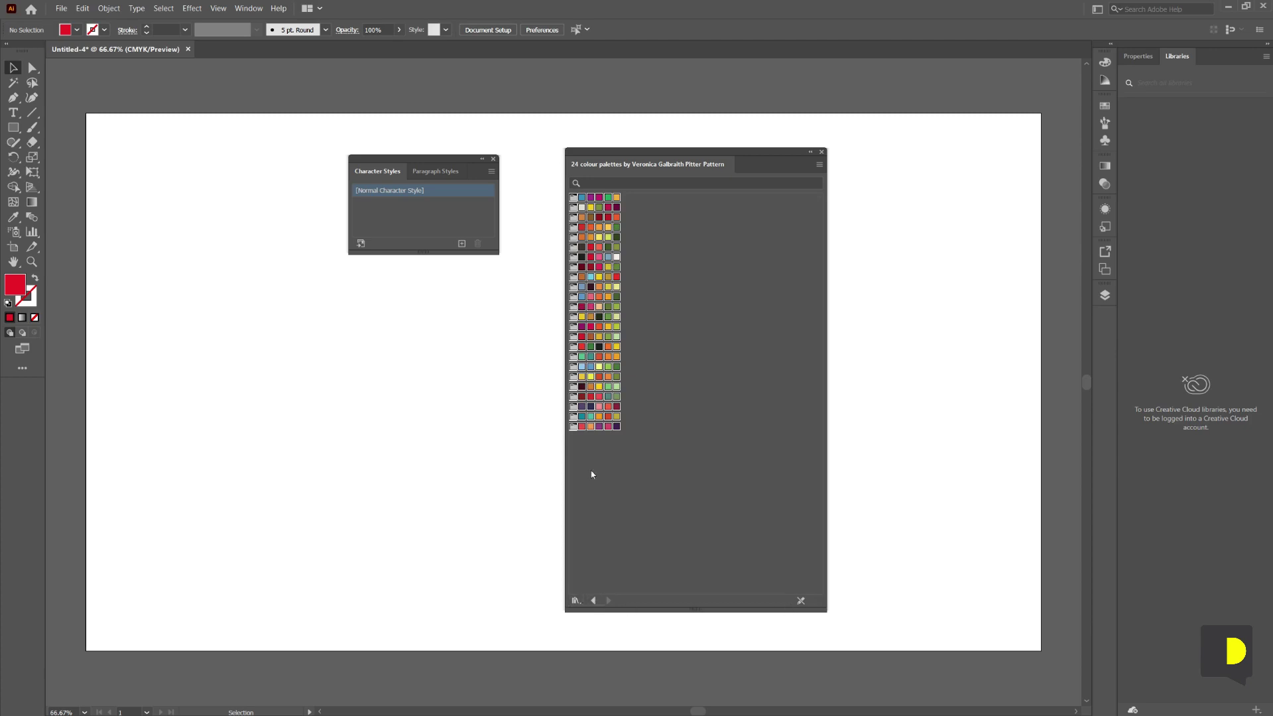
click(819, 164)
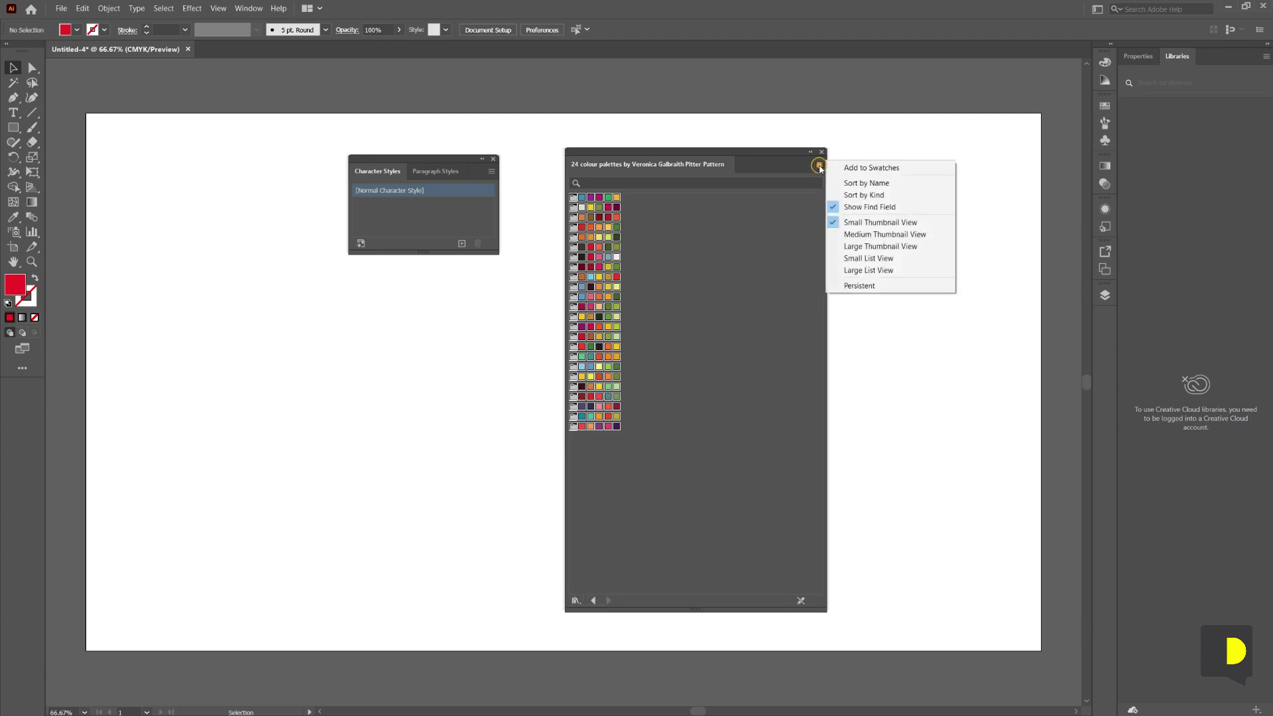
click(861, 168)
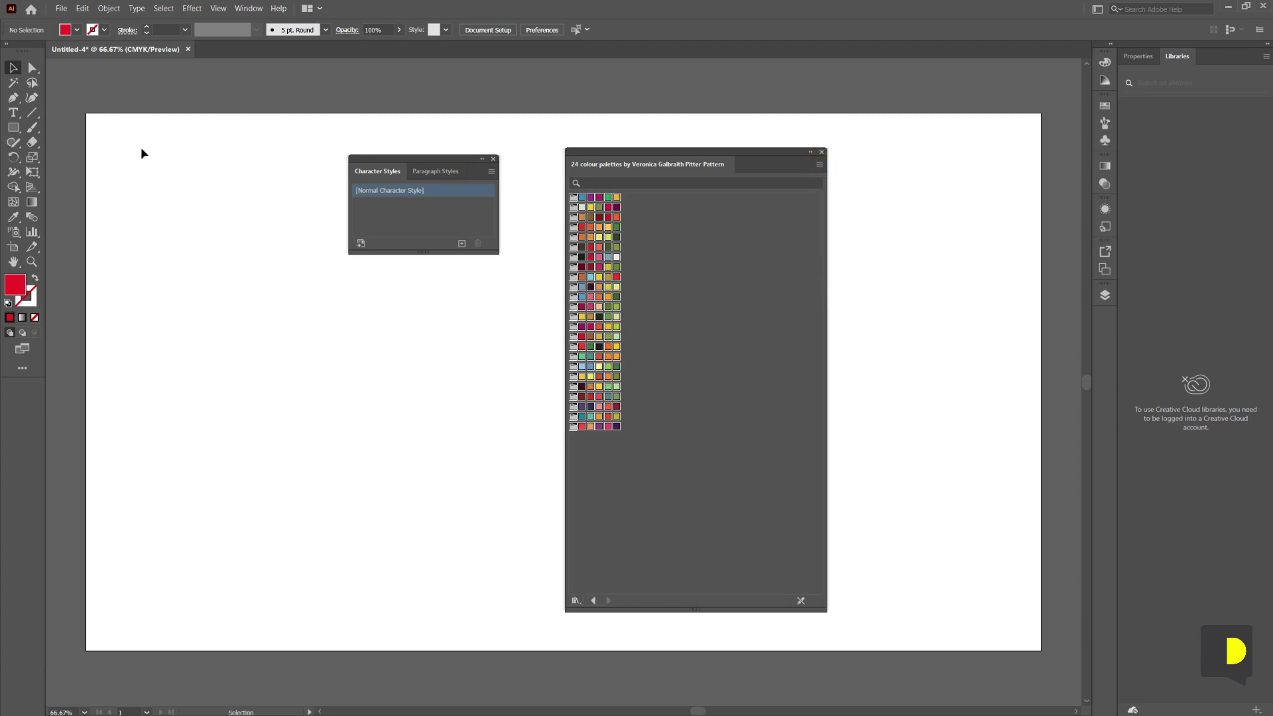
Check the added palette groups in the Fill swatches and close the library
click(77, 29)
scroll(105, 142, down, 5)
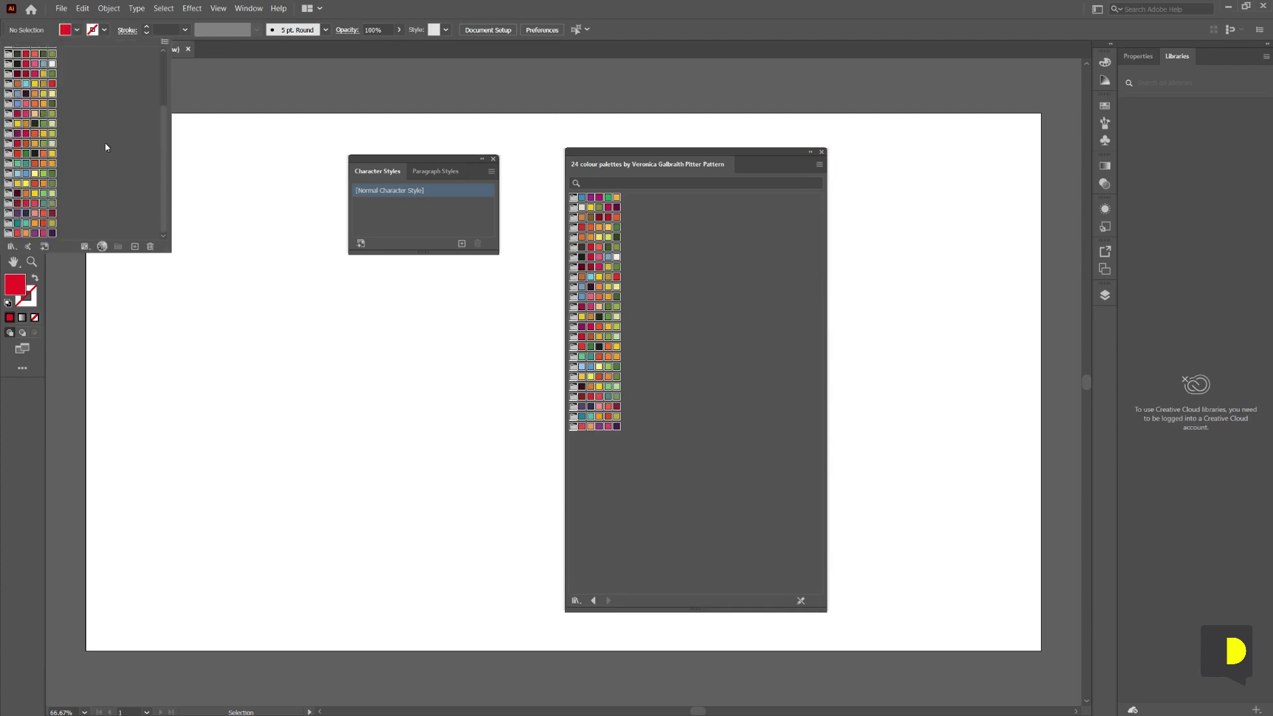
click(105, 142)
click(292, 350)
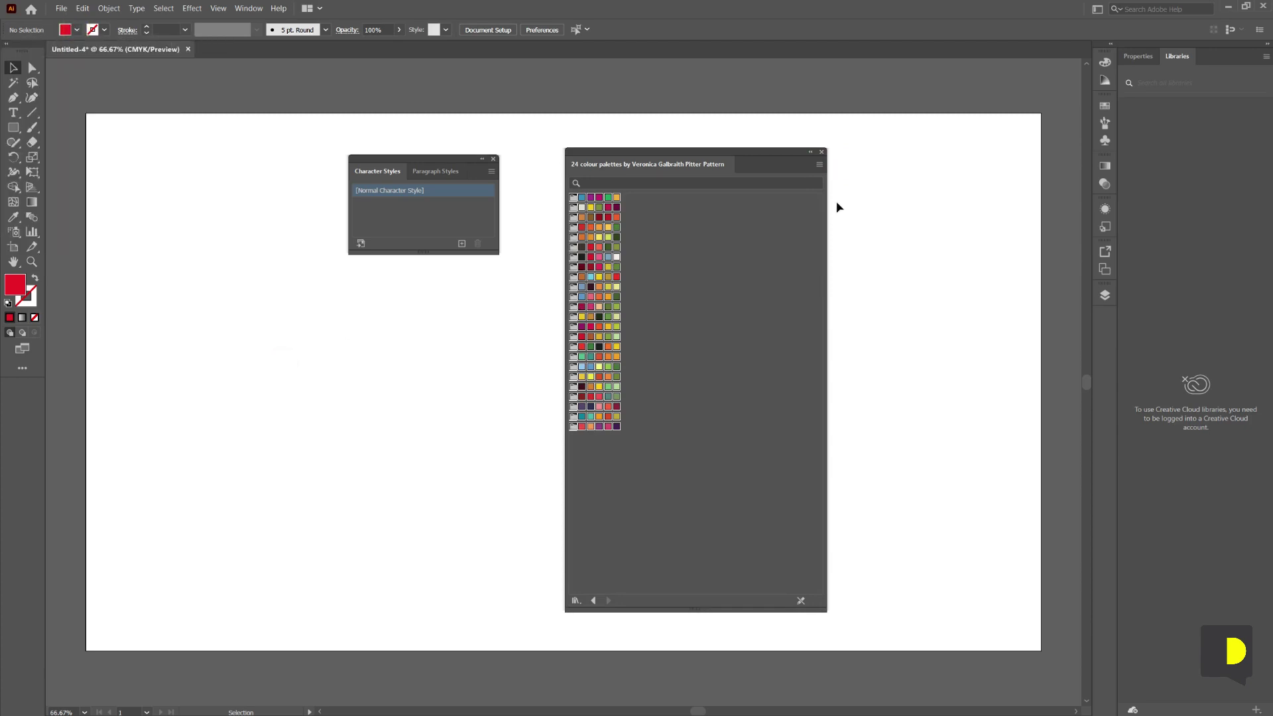
click(821, 152)
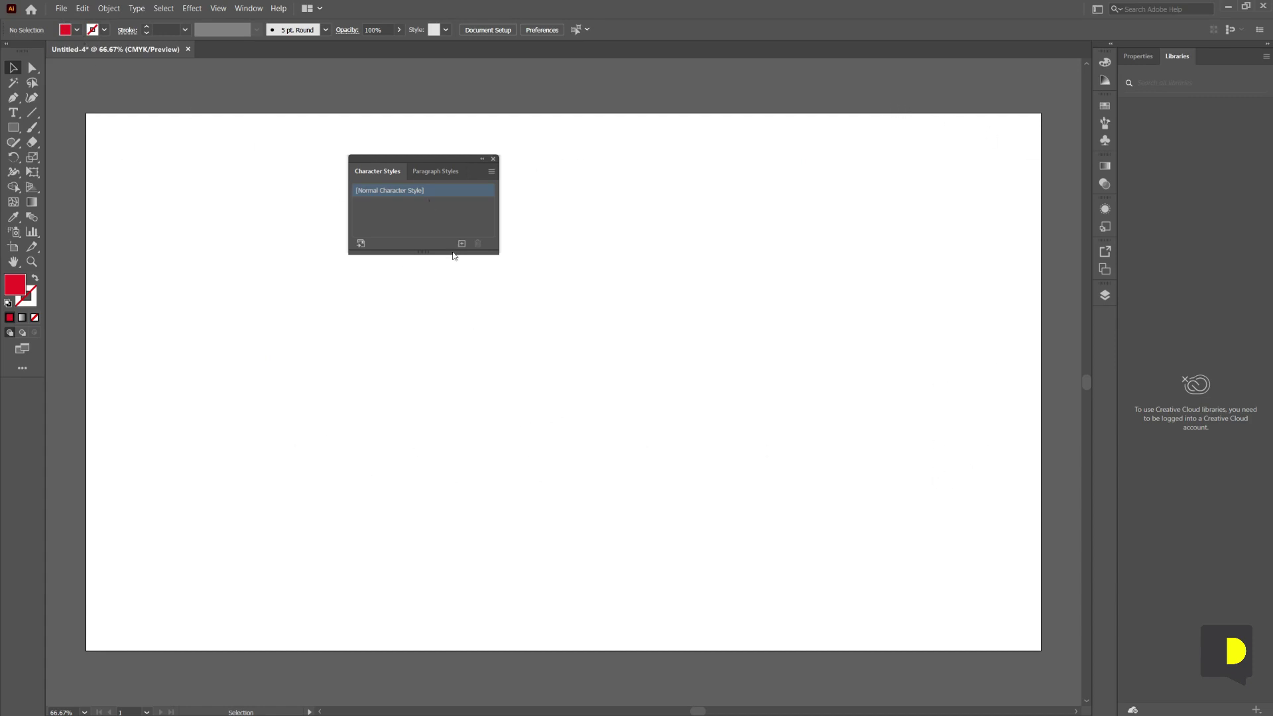
click(77, 30)
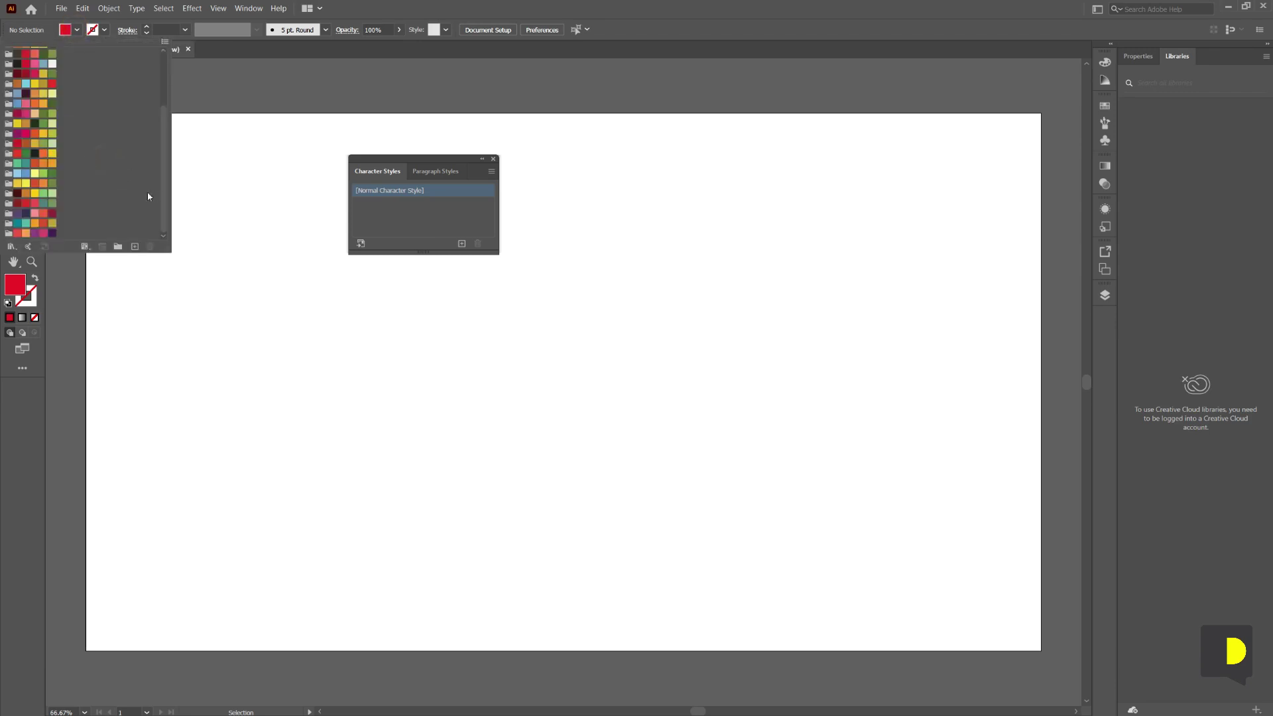
click(615, 325)
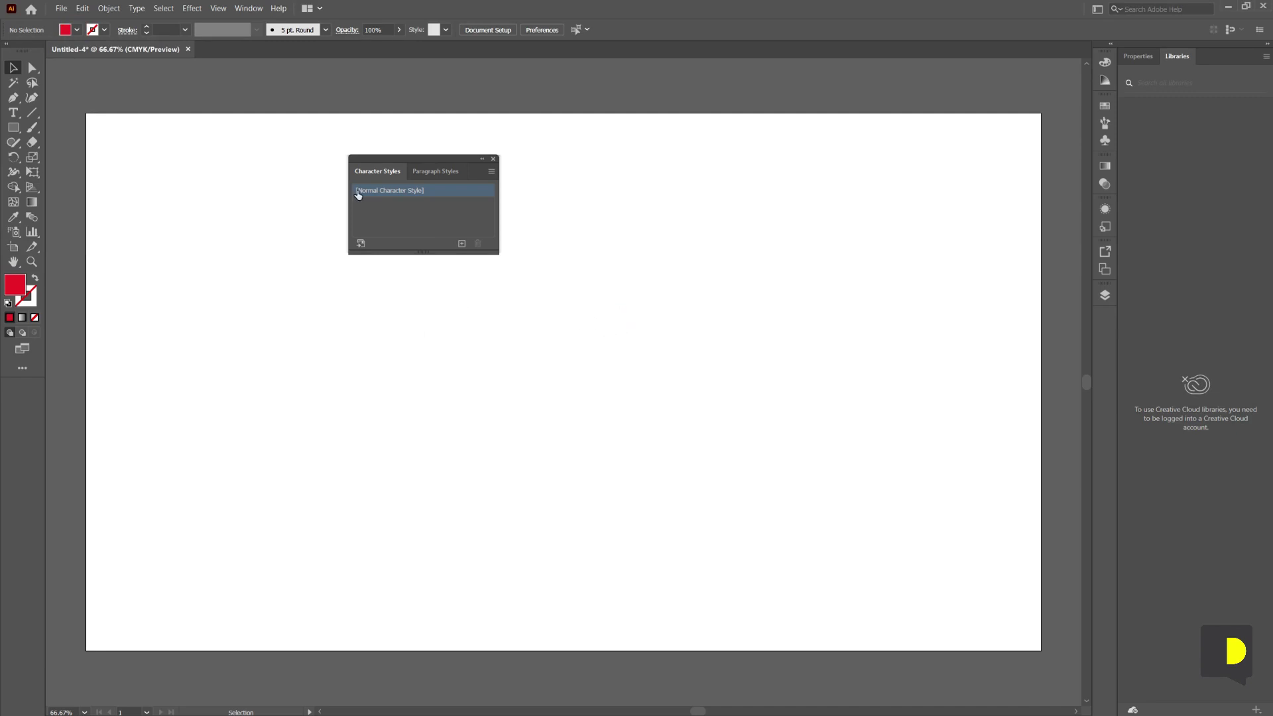
click(60, 8)
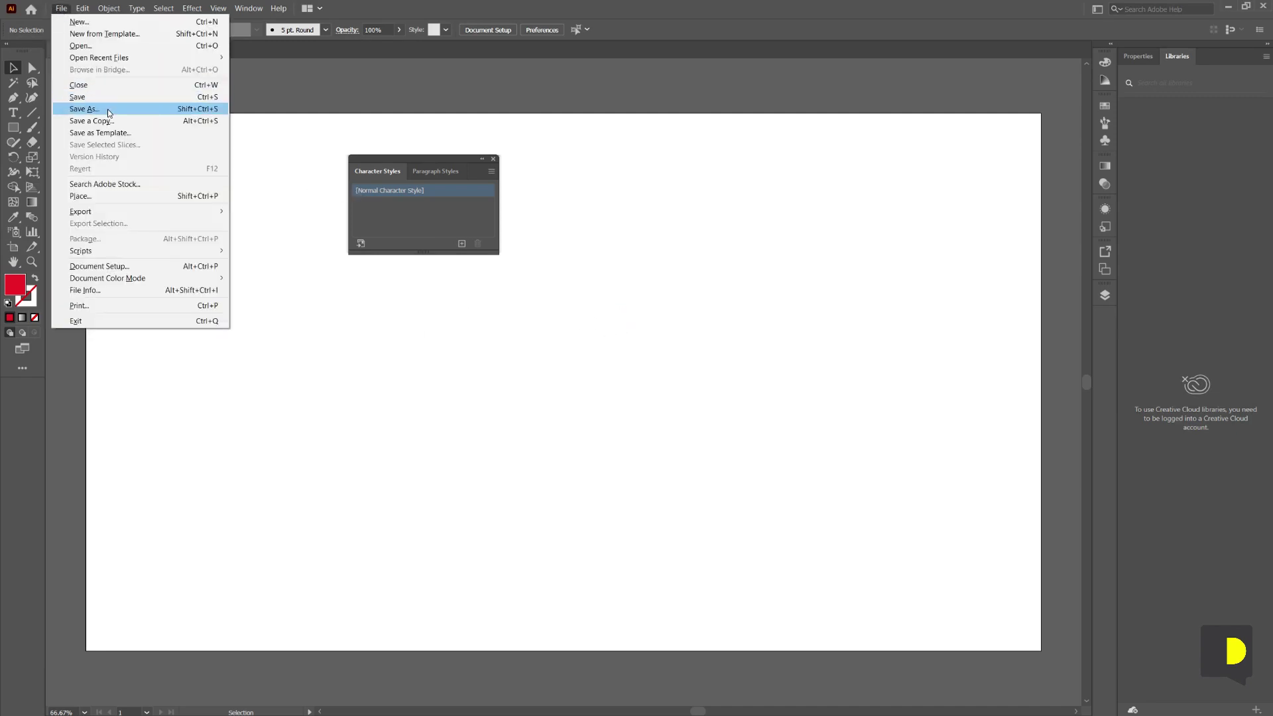
Start Save As and browse C:\Users > AppData > Roaming > Adobe > Illustrator 25 Settings
click(106, 109)
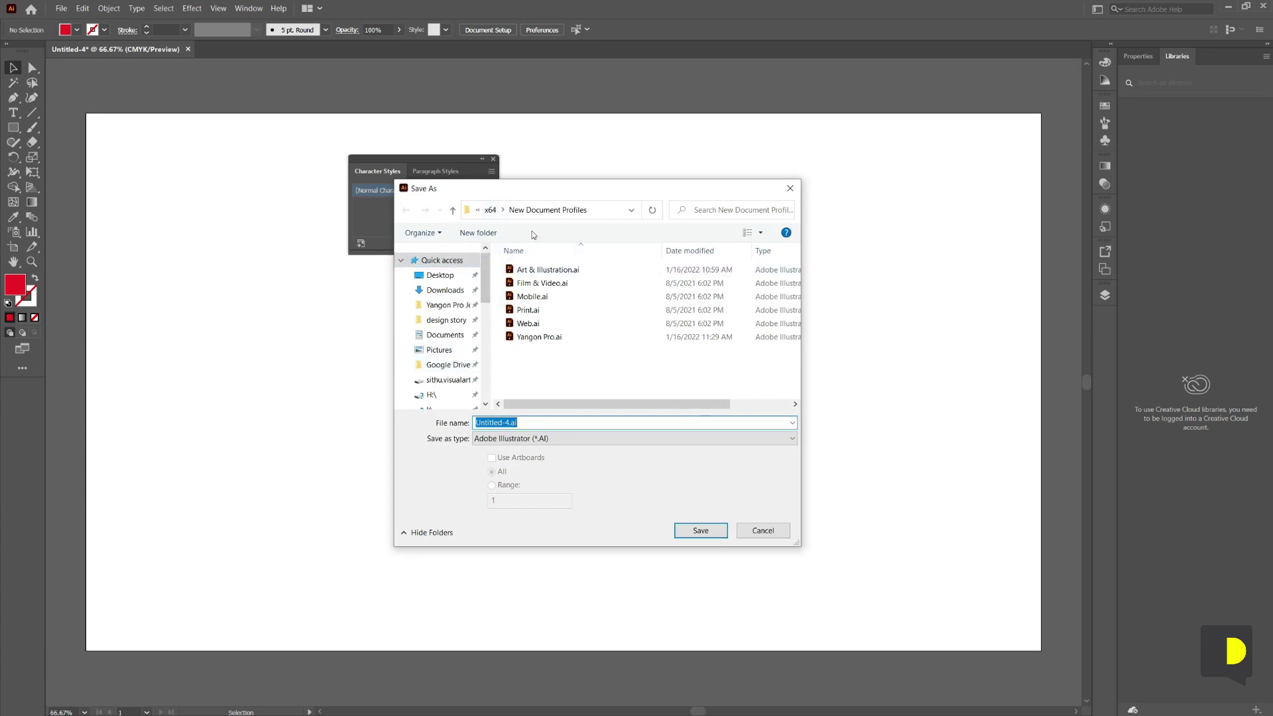
scroll(484, 290, down, 5)
scroll(484, 289, down, 3)
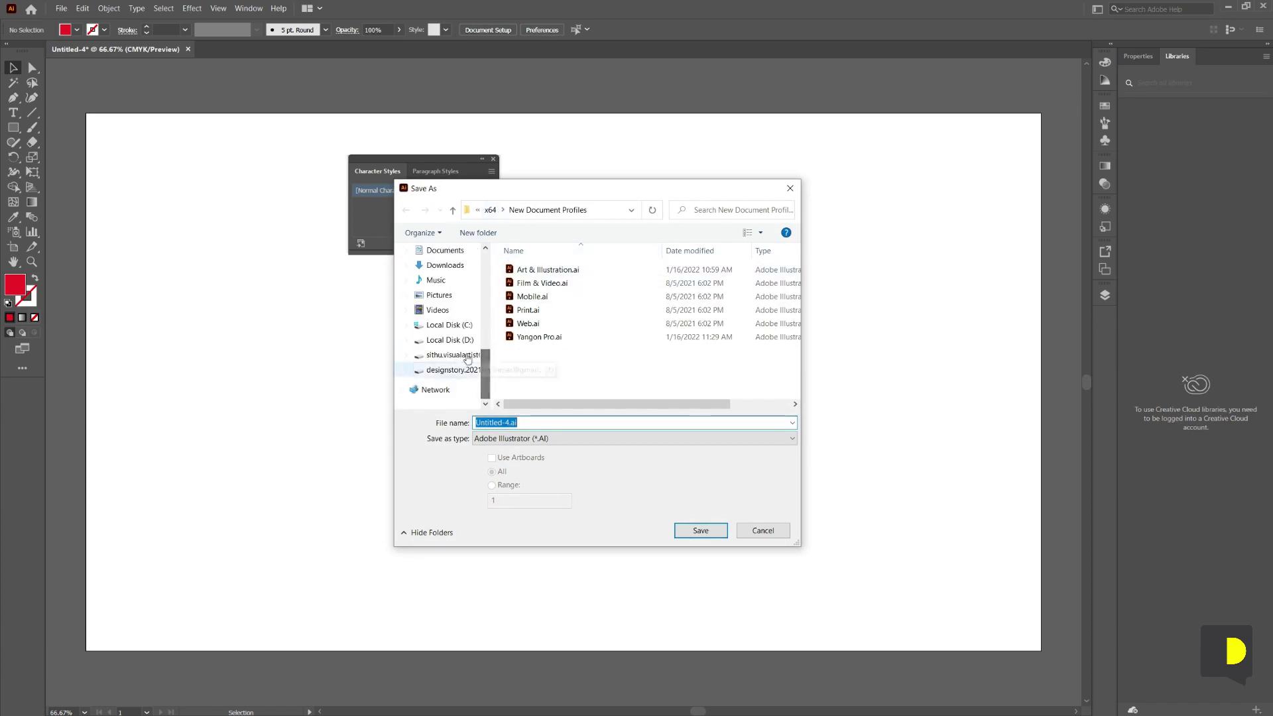
click(458, 325)
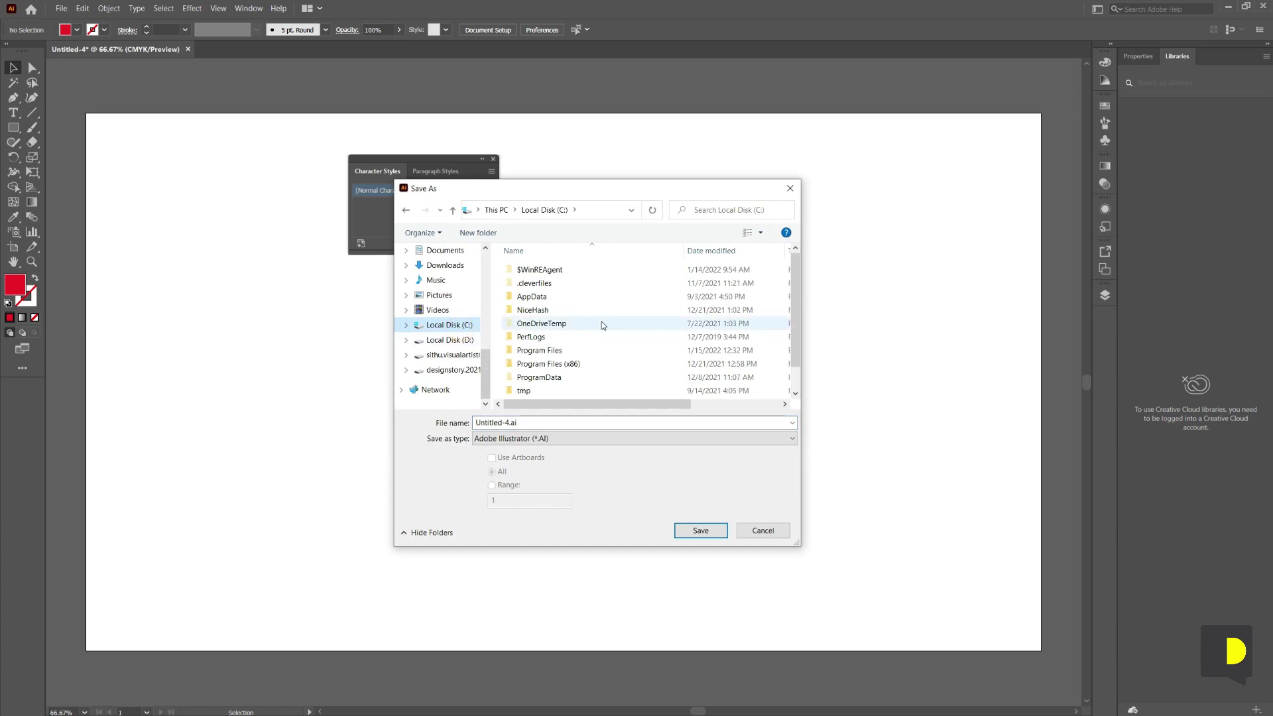
scroll(601, 325, down, 1)
double_click(560, 380)
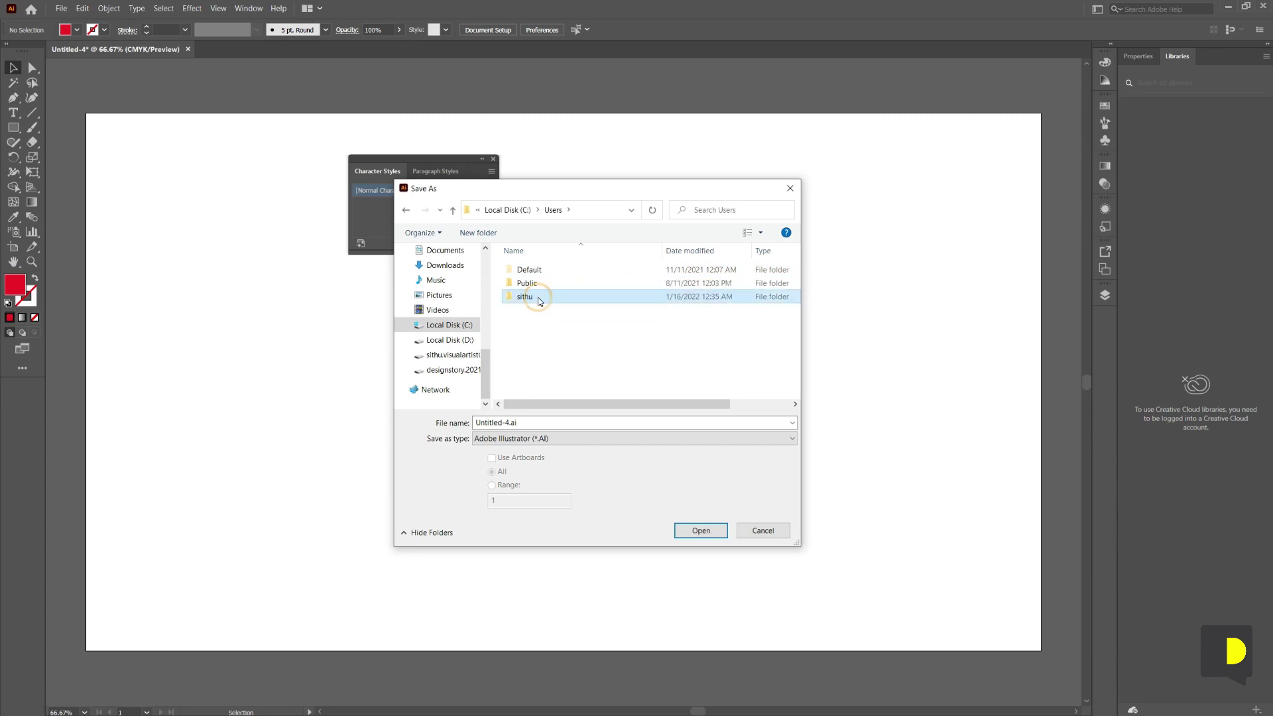
double_click(552, 298)
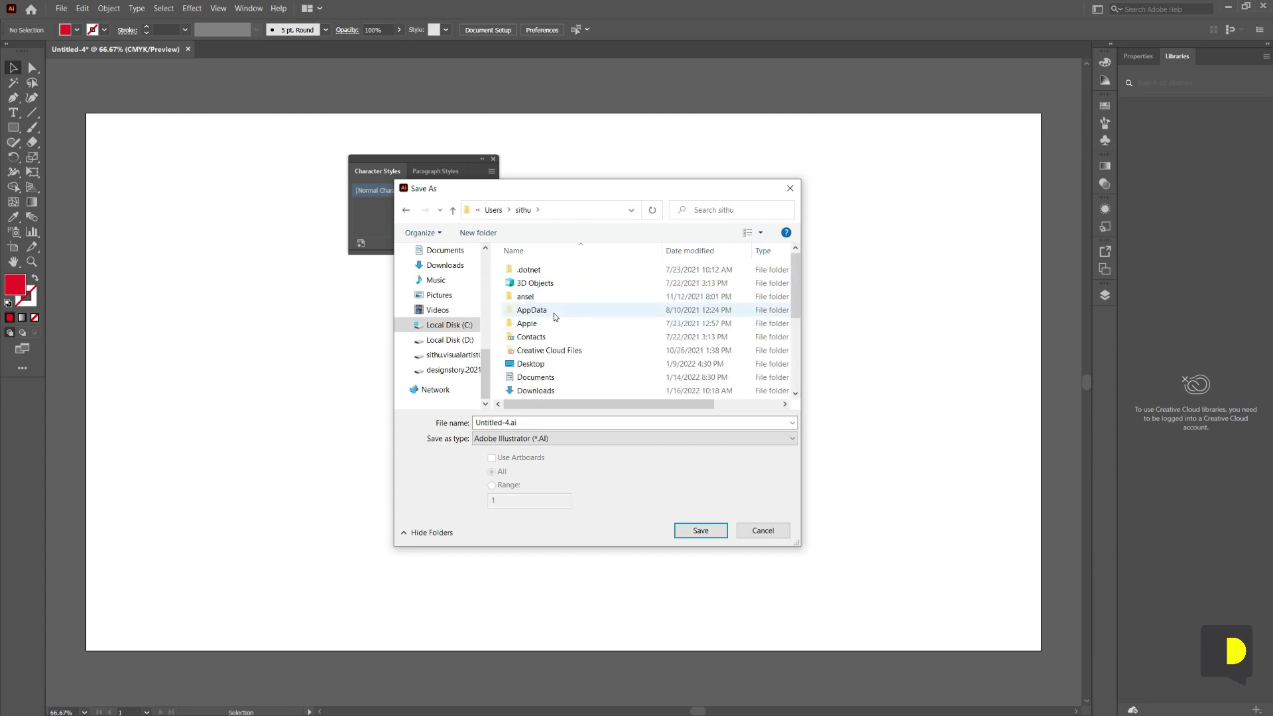
double_click(531, 309)
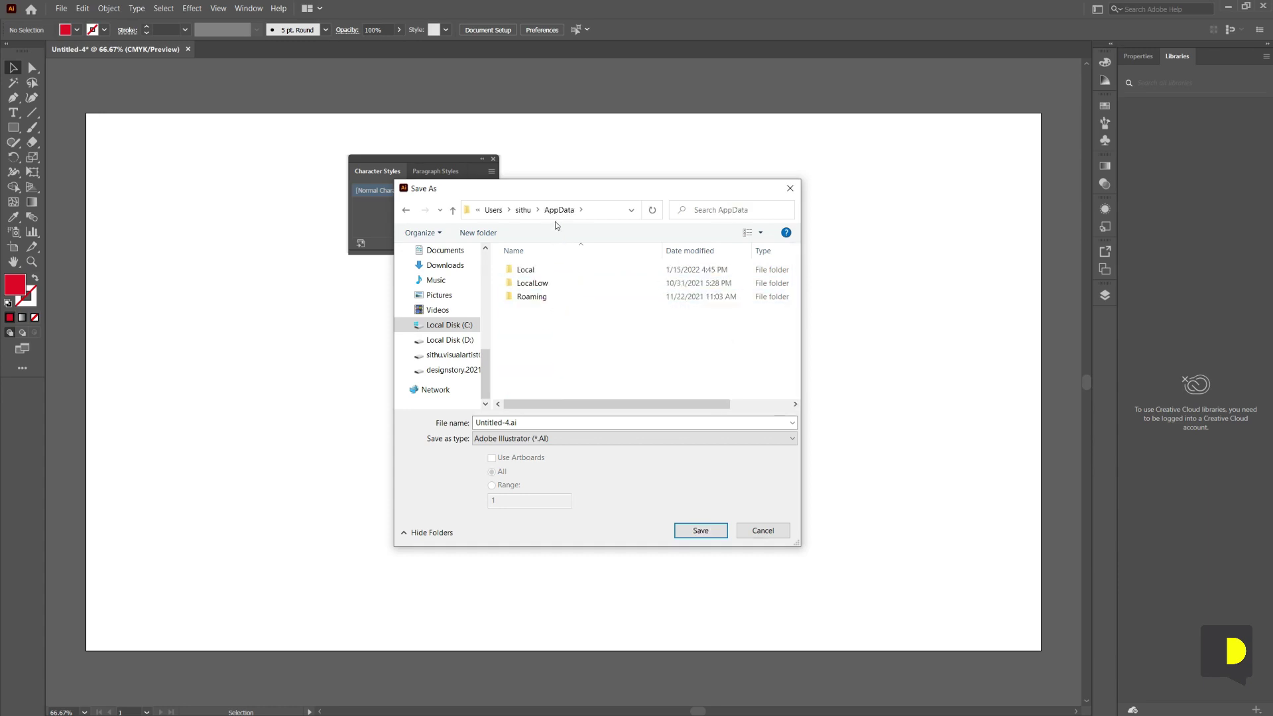
double_click(531, 298)
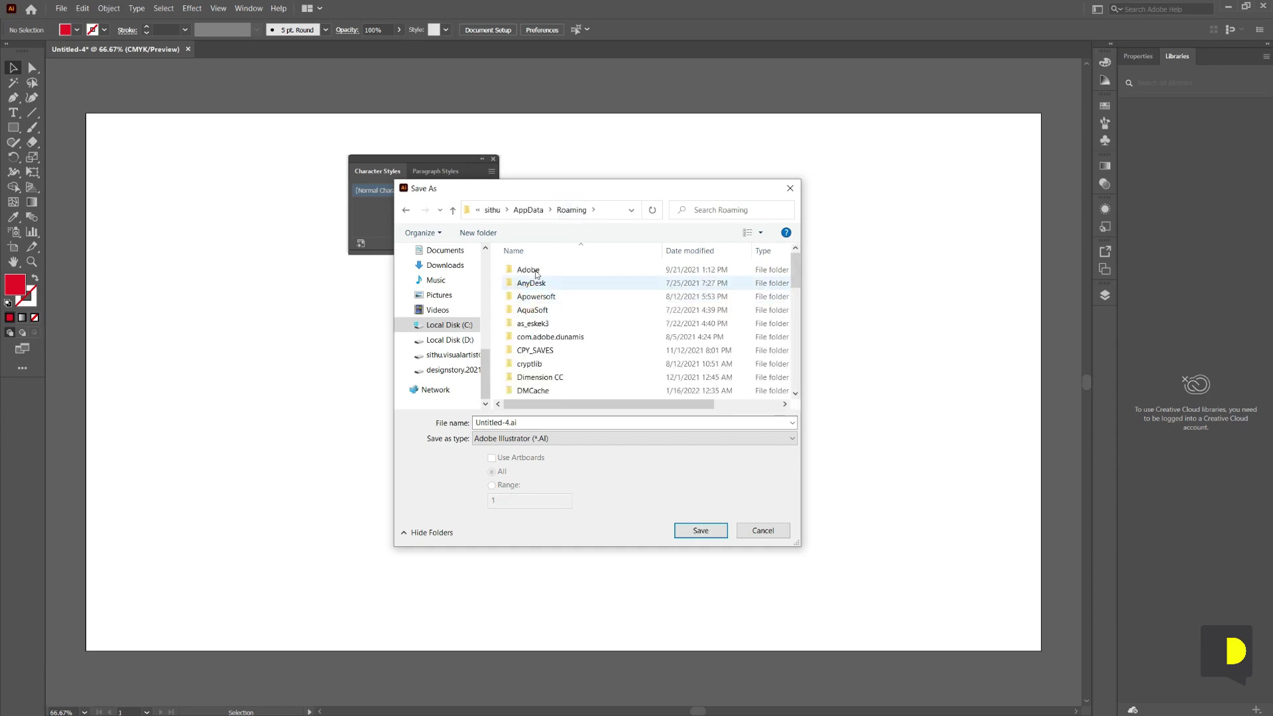
double_click(529, 270)
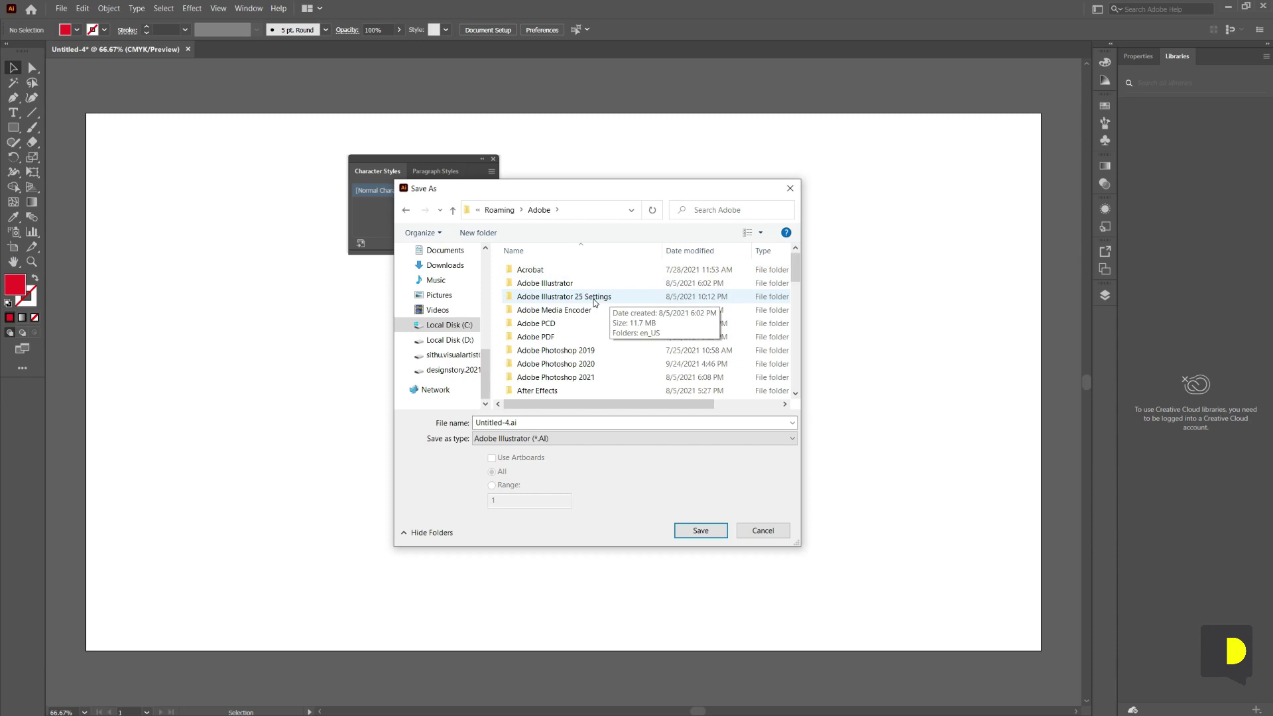
double_click(594, 299)
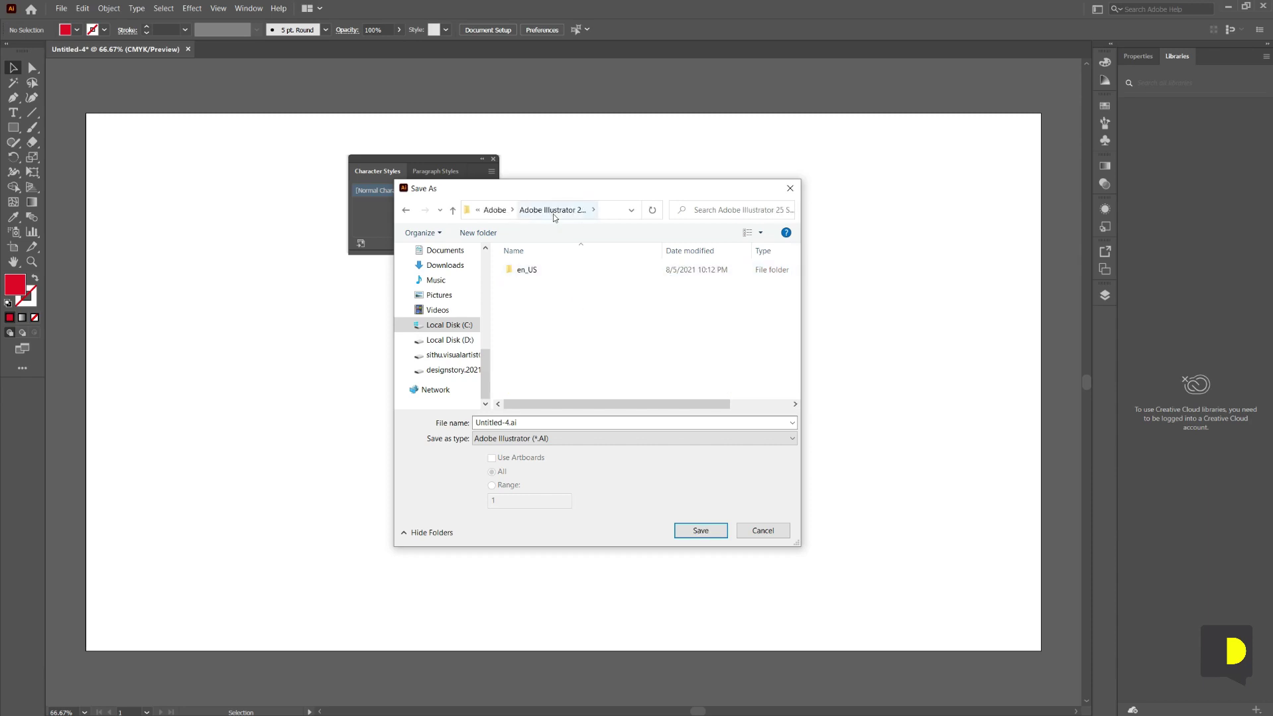
Open en_US > x64 > New Document Profiles and save the file as Logo.ai with default options
click(494, 210)
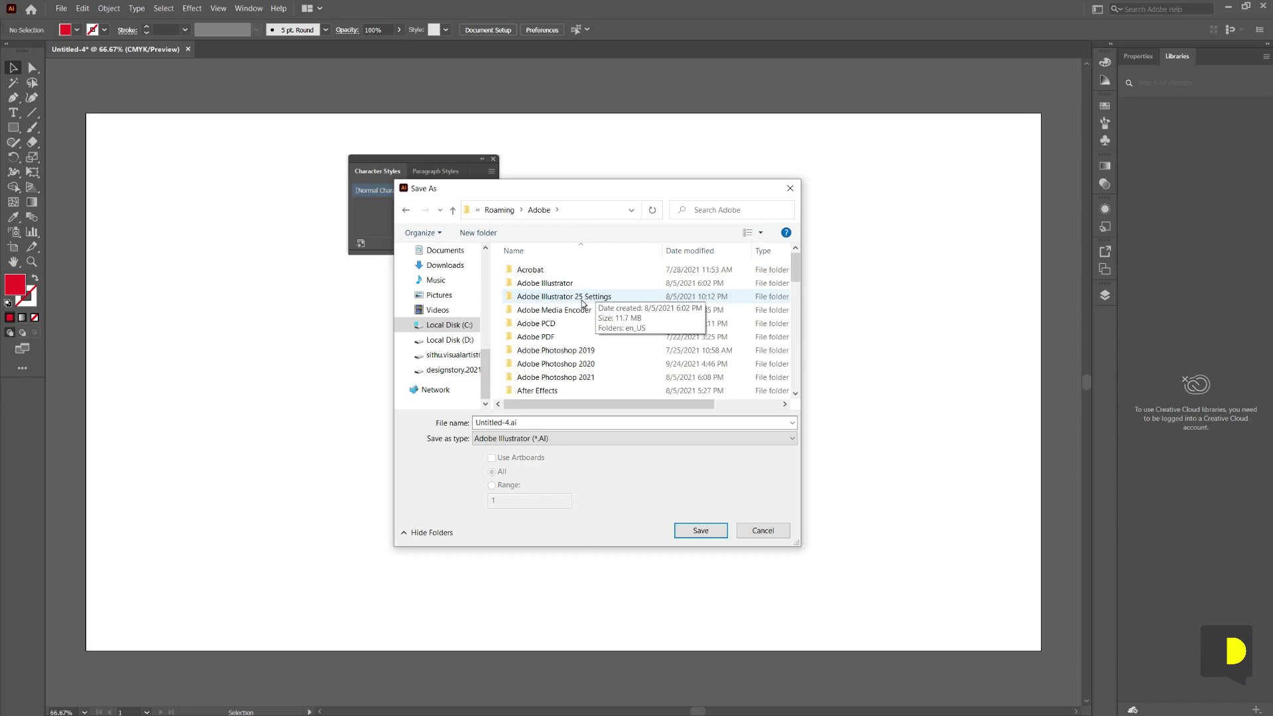
double_click(583, 297)
double_click(527, 270)
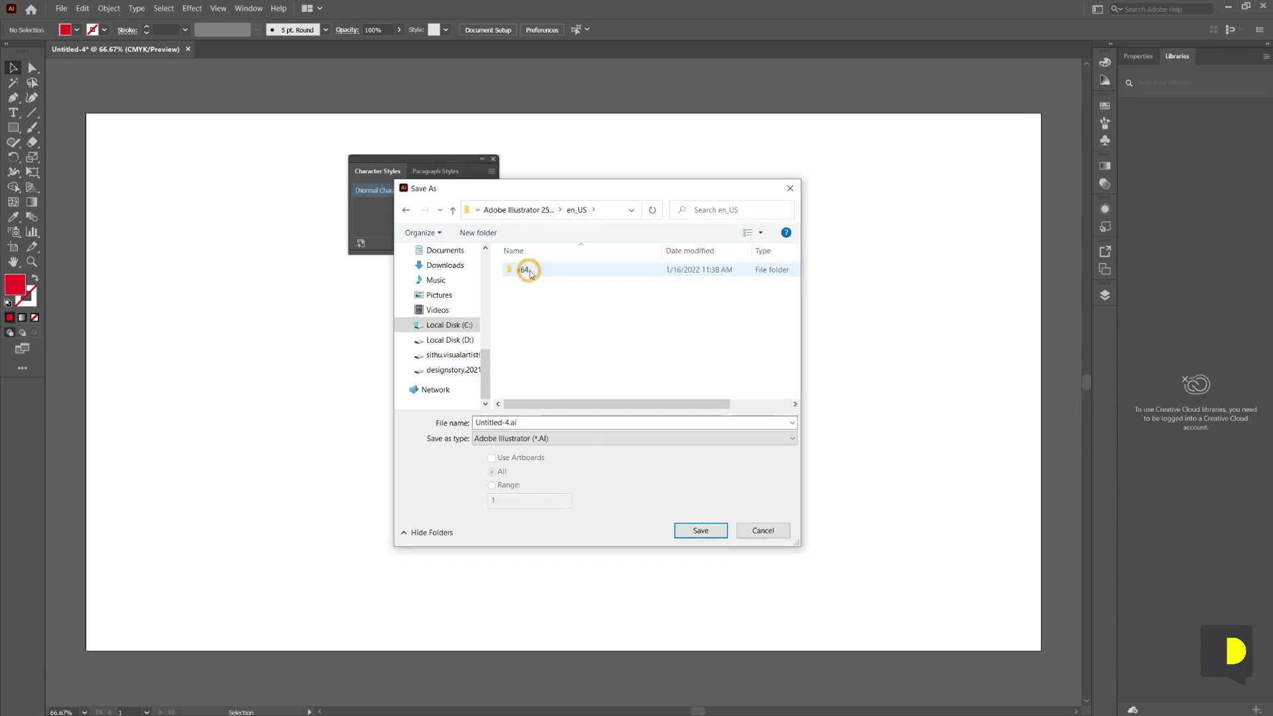
double_click(527, 270)
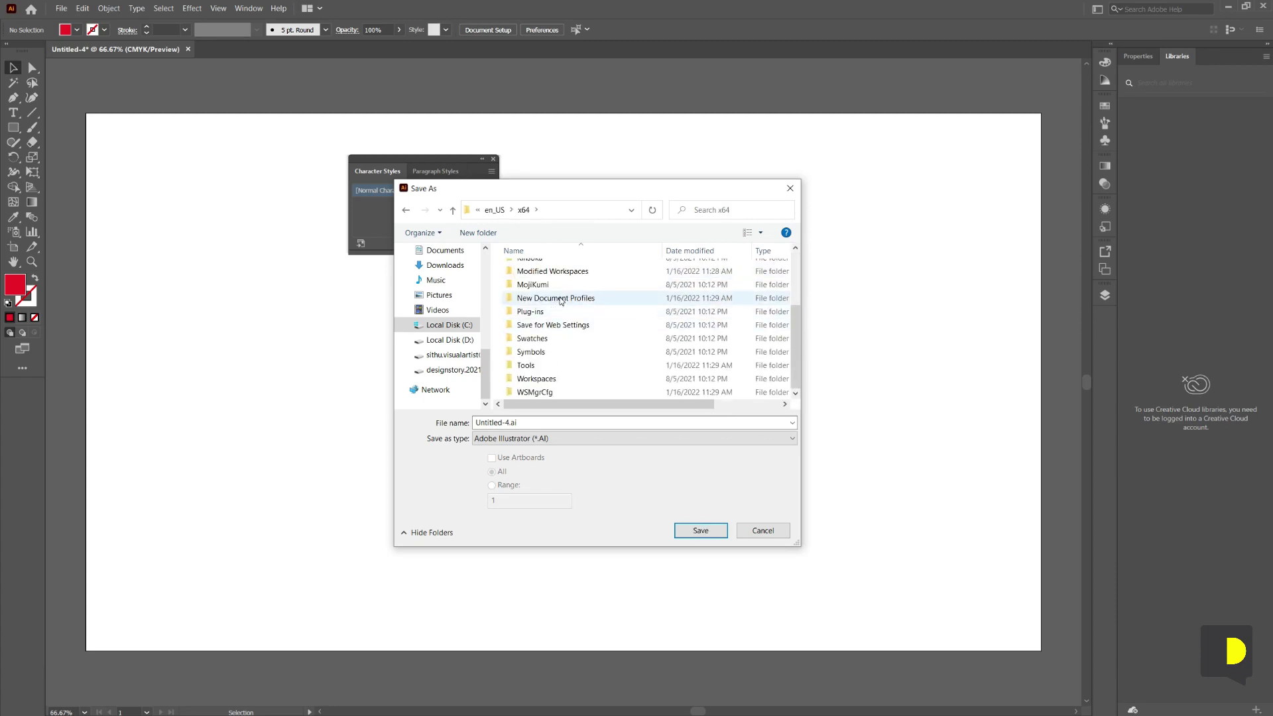
click(570, 301)
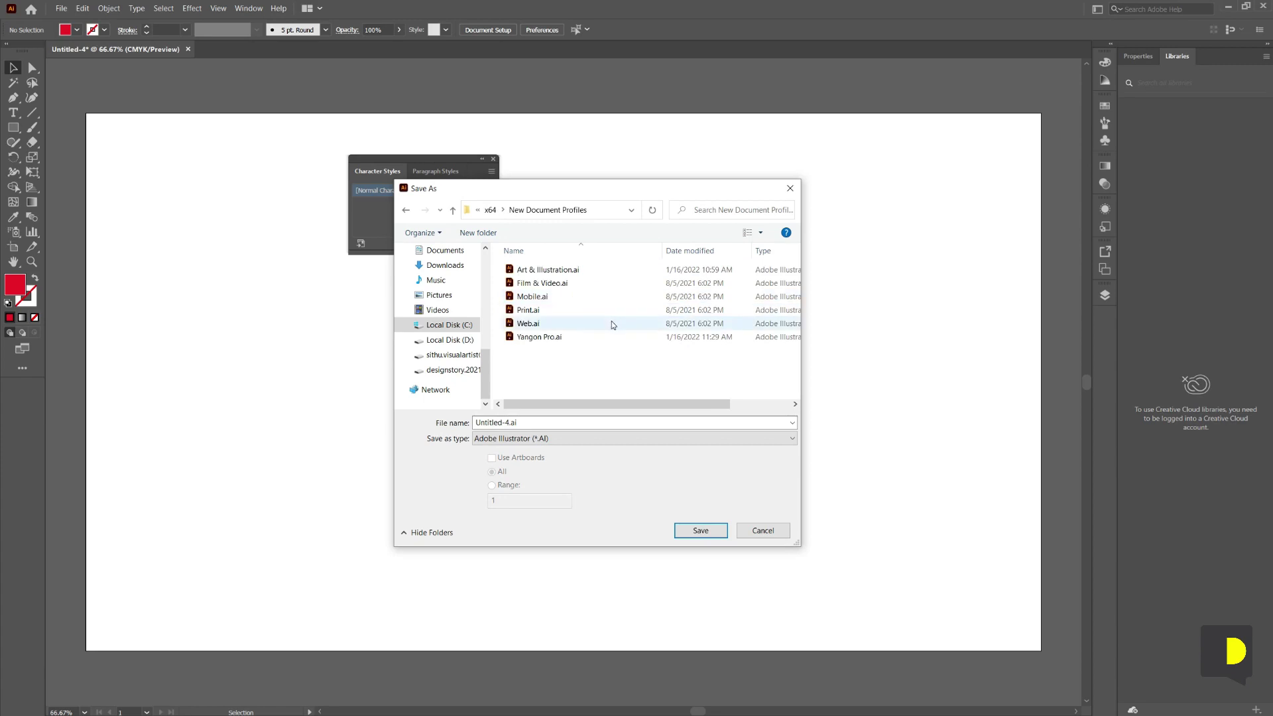
double_click(538, 422)
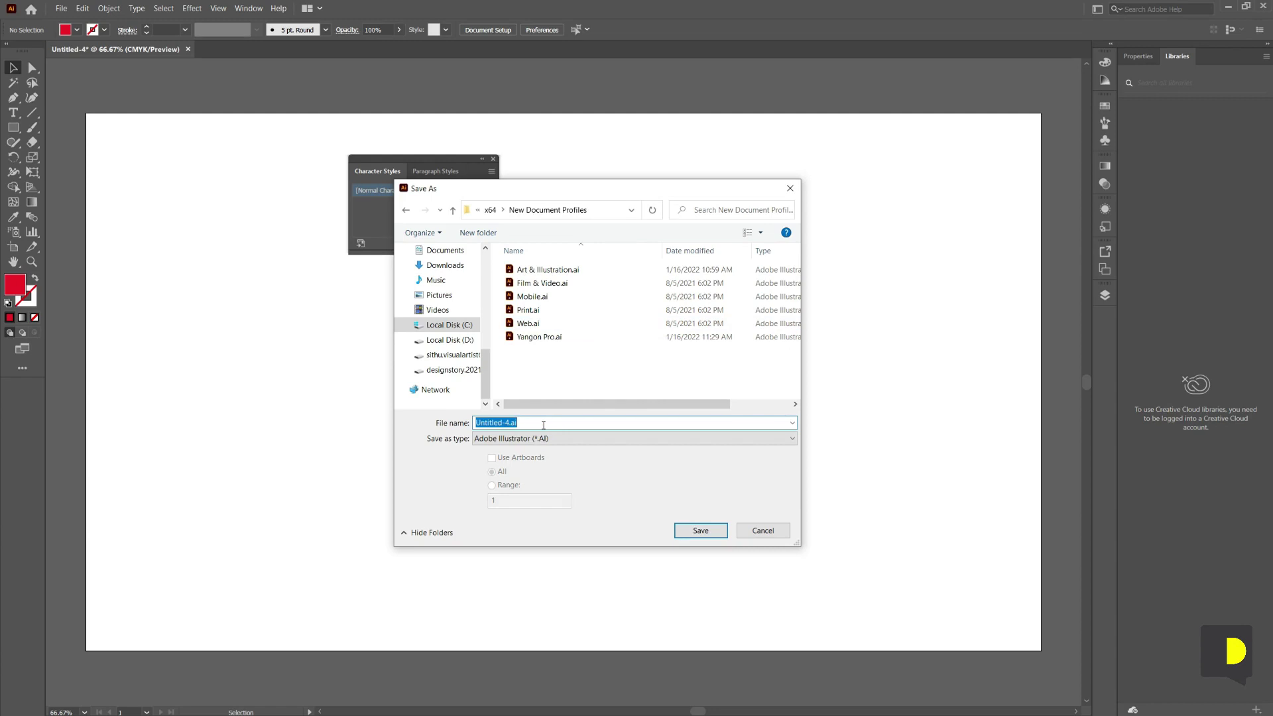
text(Logo)
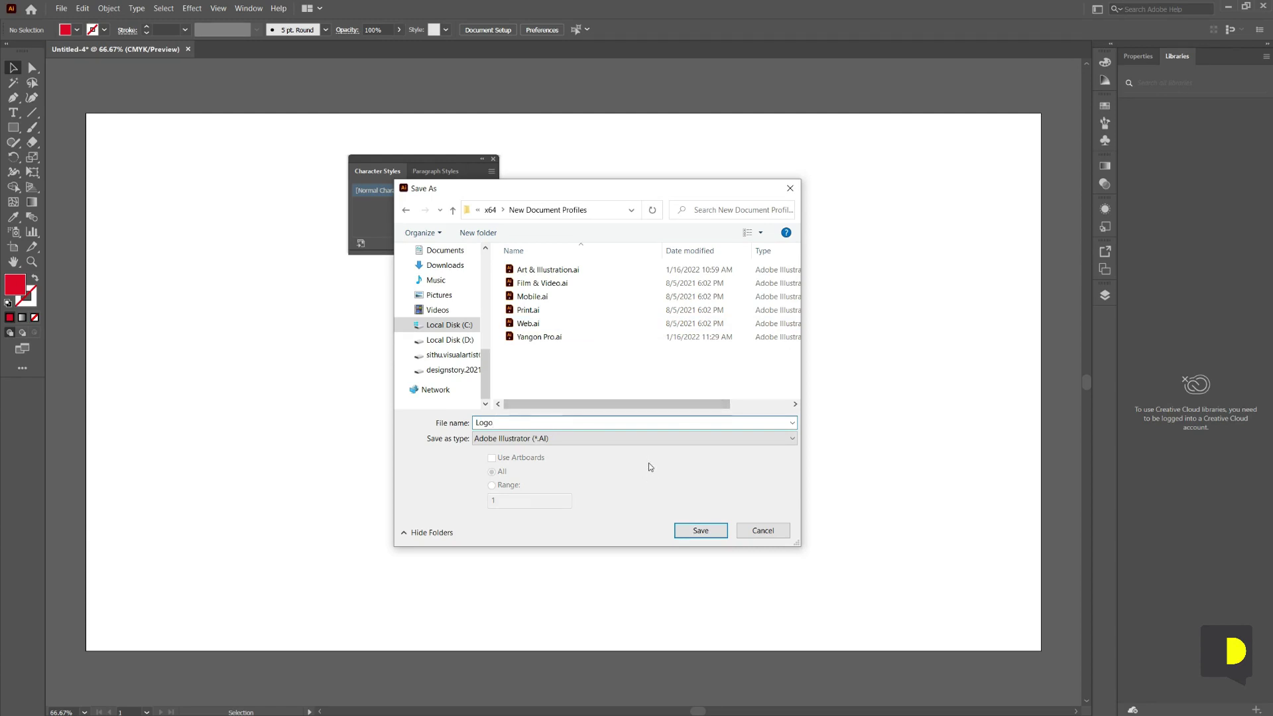
click(692, 531)
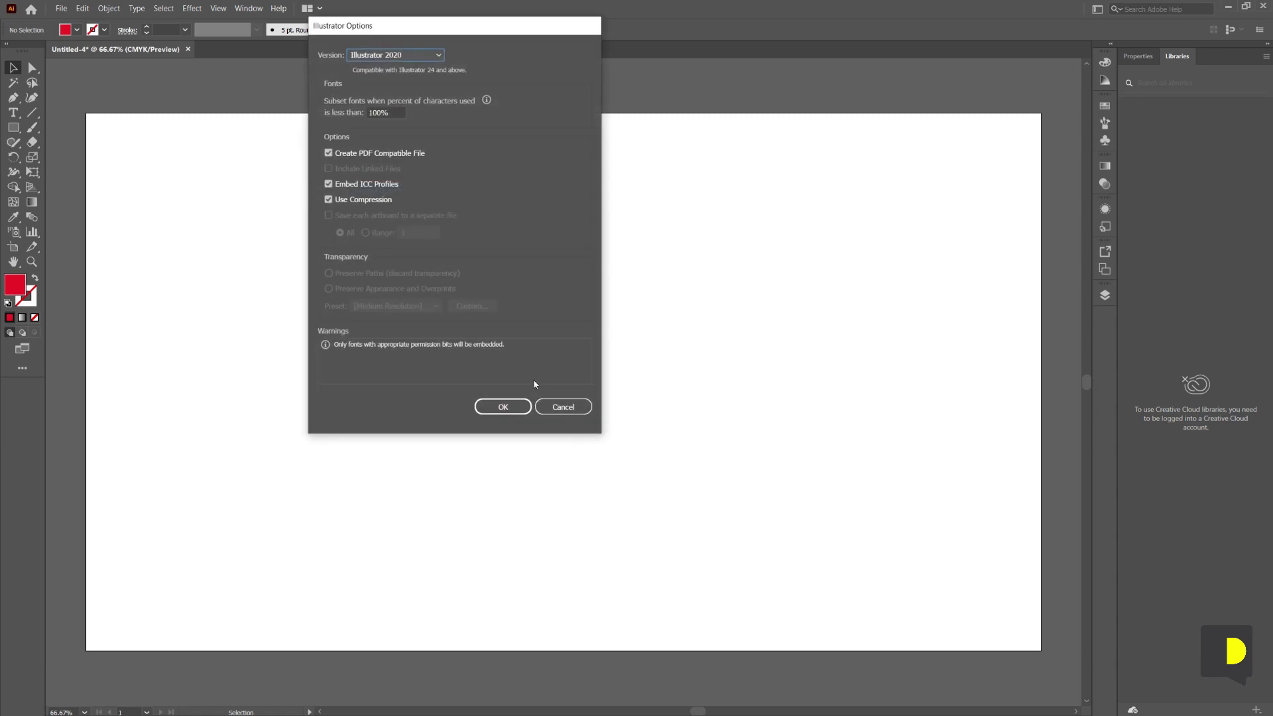
click(496, 404)
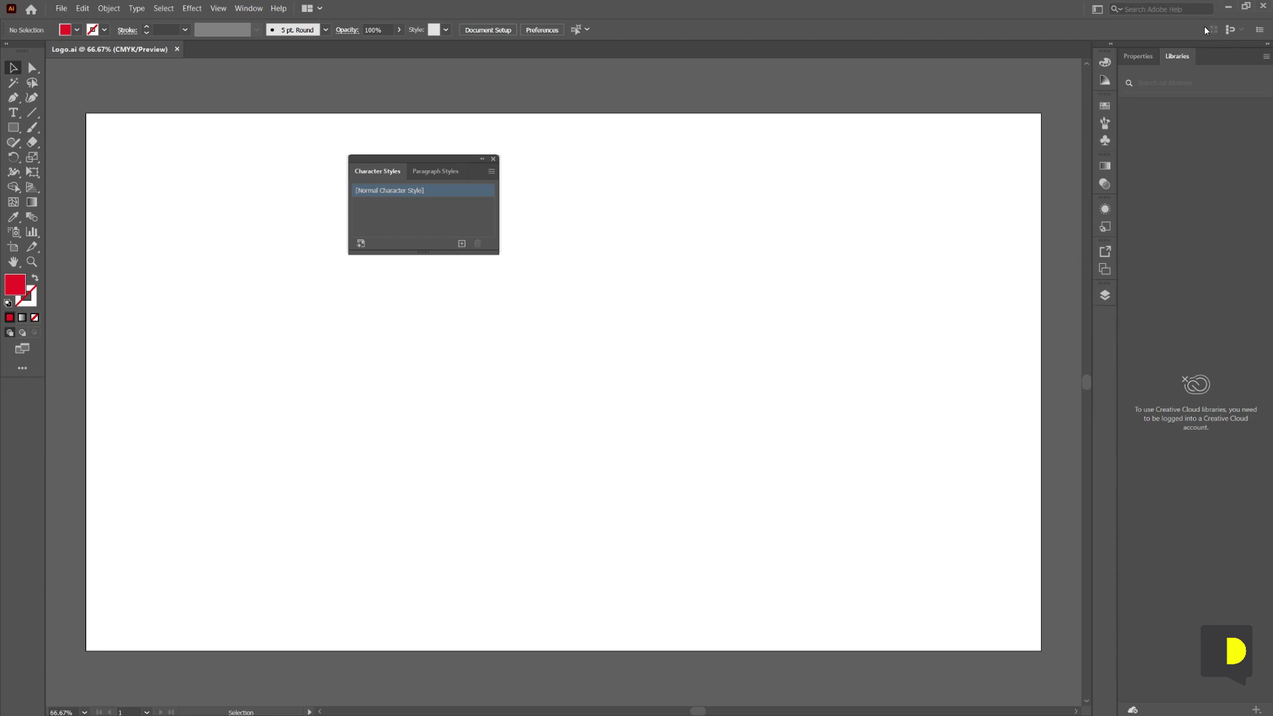
Close Logo.ai and create a new document from the Print tab's 1920 × 1080 px Logo preset
key(ctrl+w)
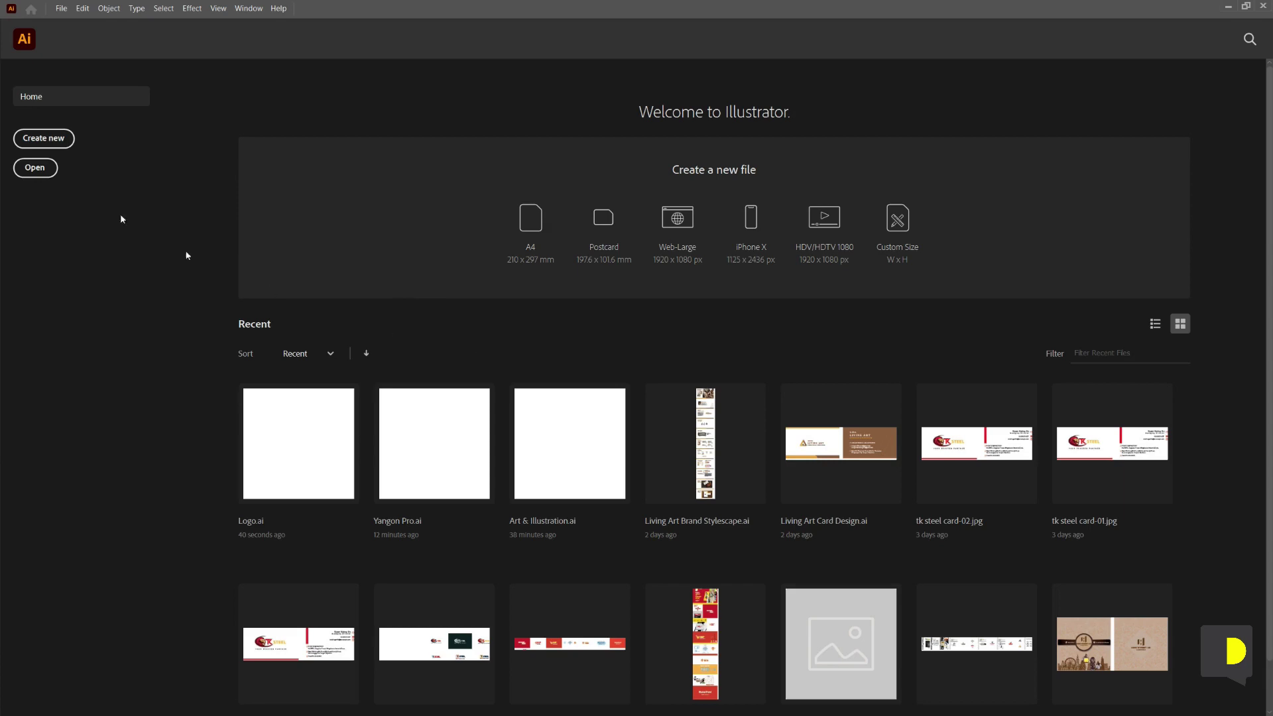
click(52, 141)
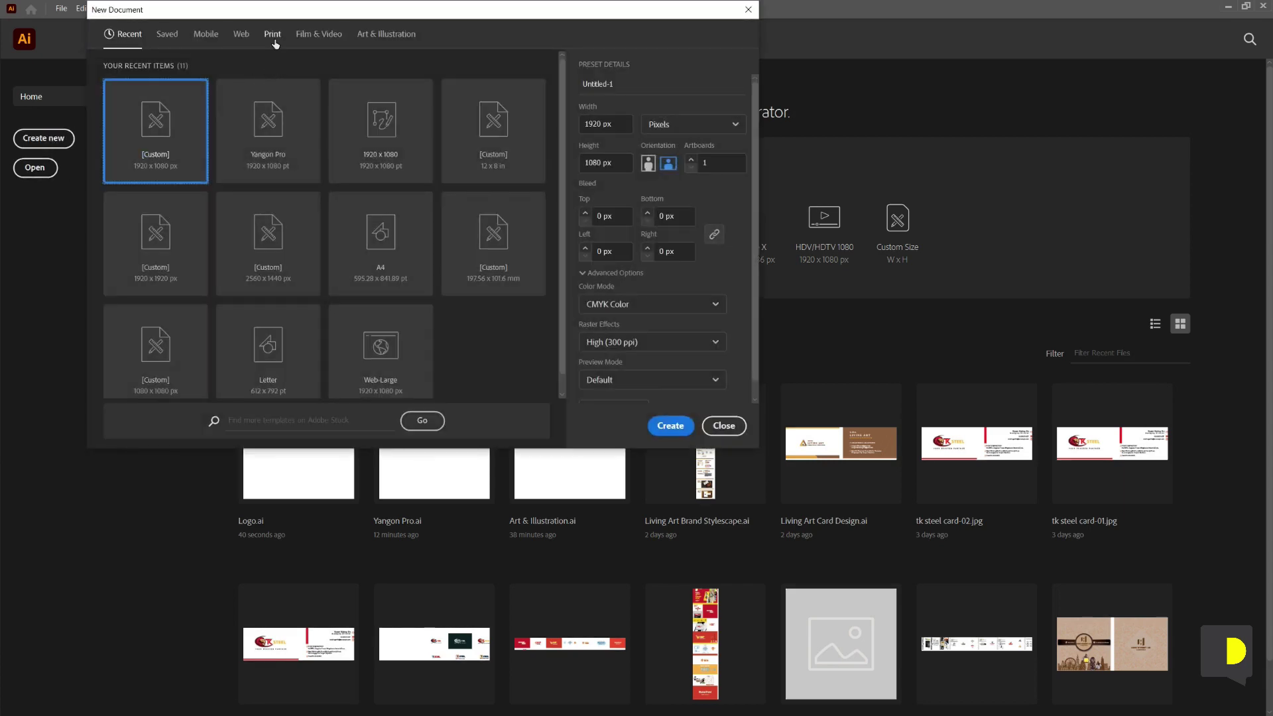
click(273, 35)
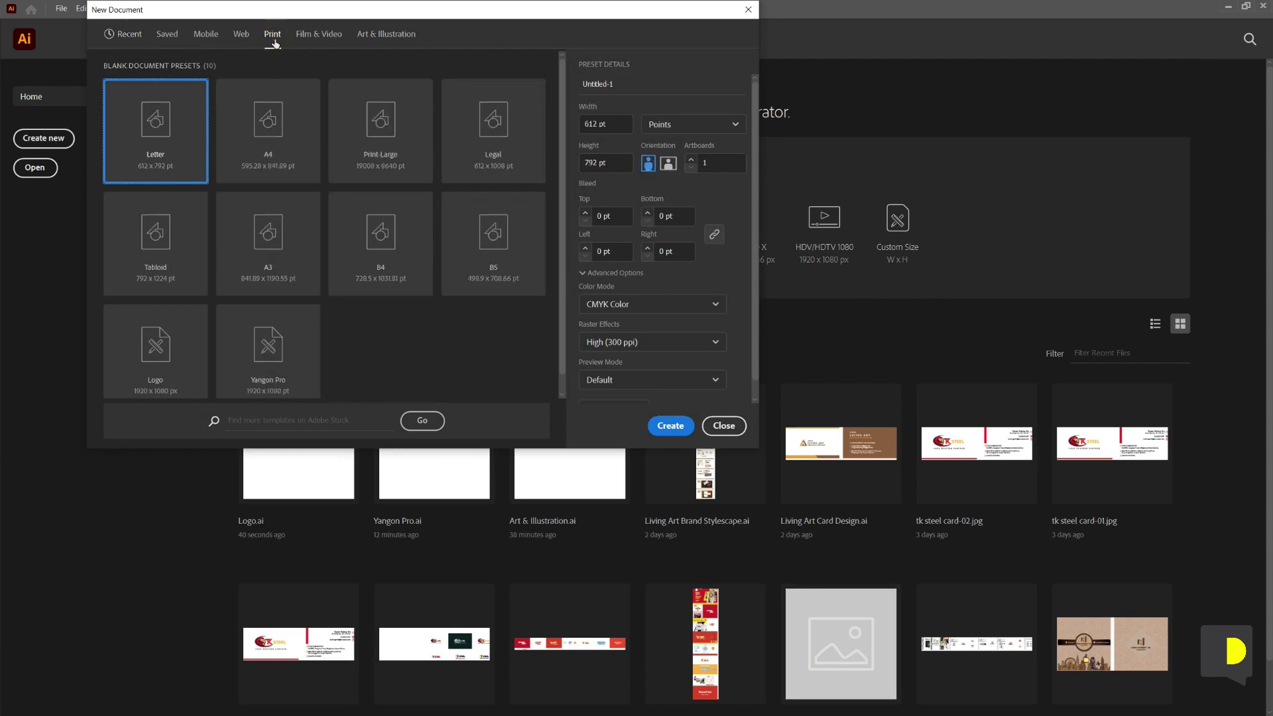
scroll(277, 339, down, 1)
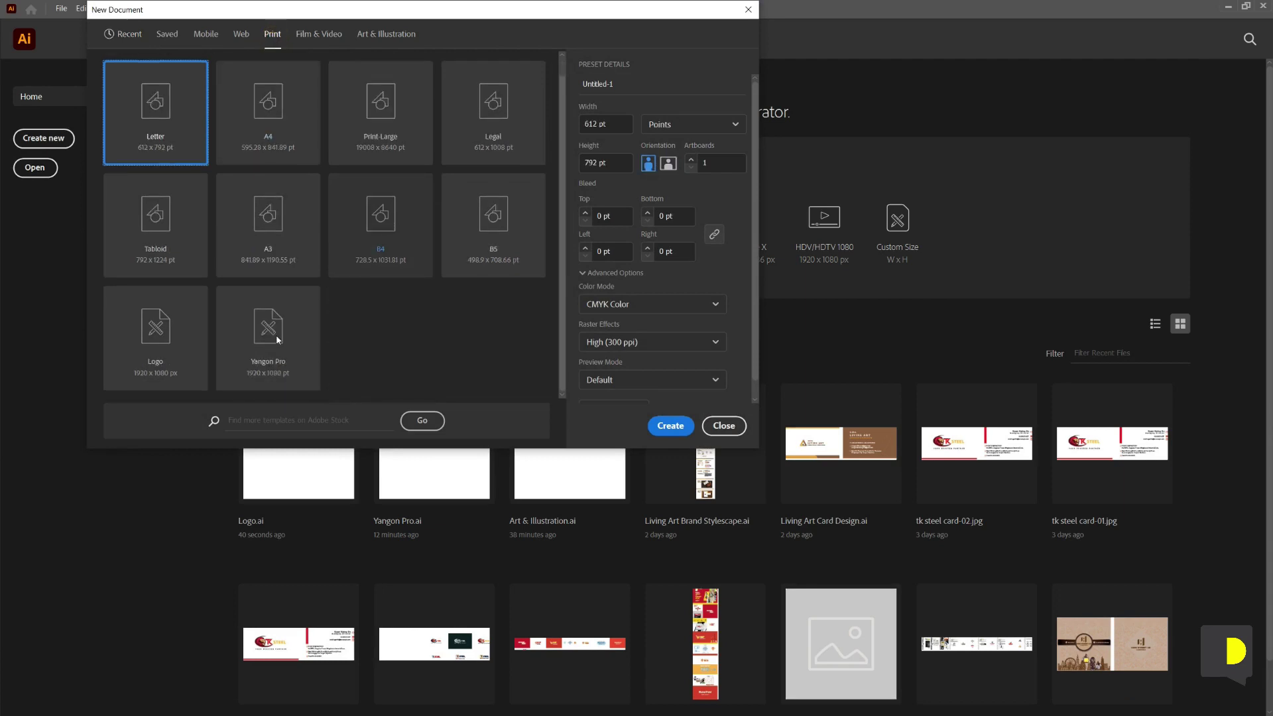
click(177, 351)
scroll(176, 338, up, 1)
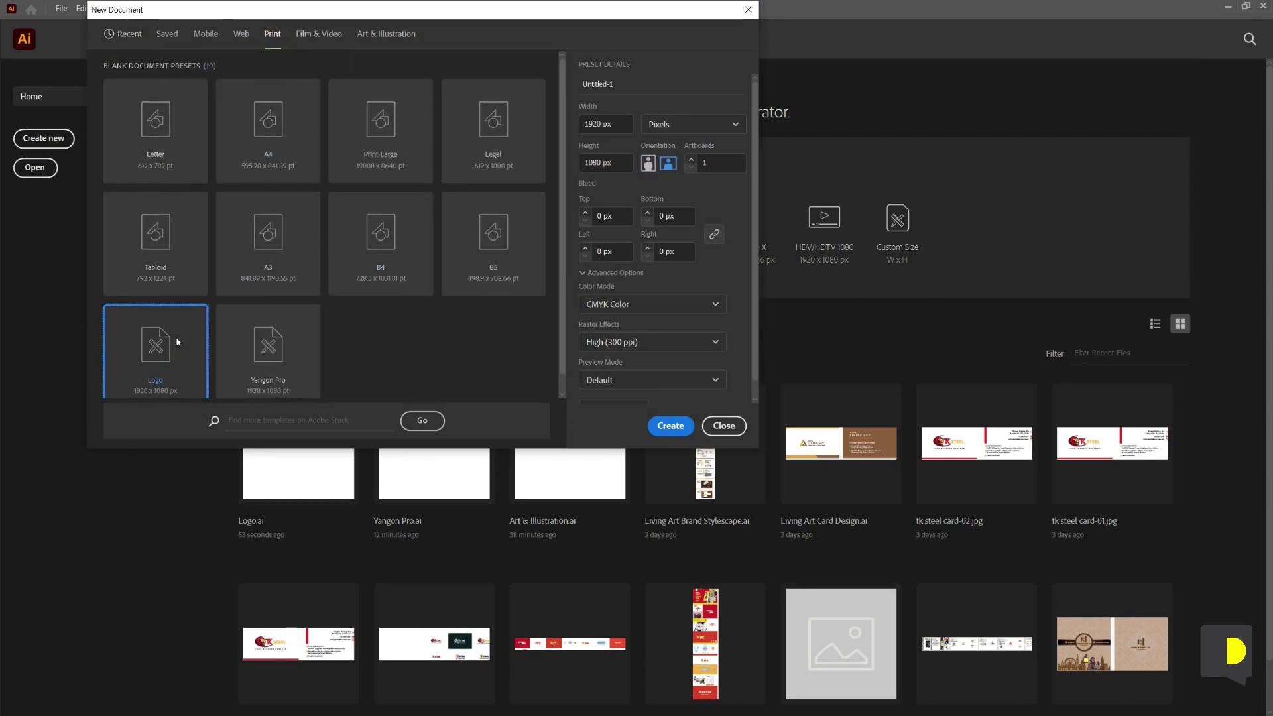
scroll(284, 321, down, 1)
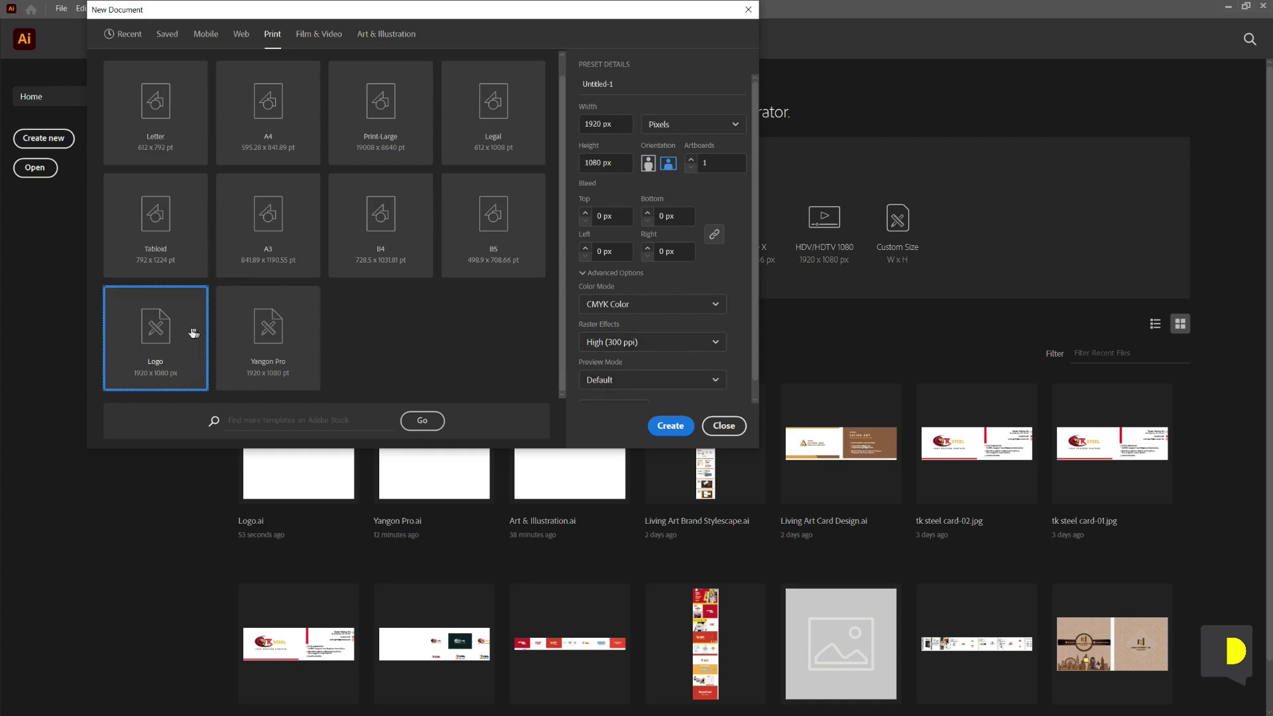
click(670, 426)
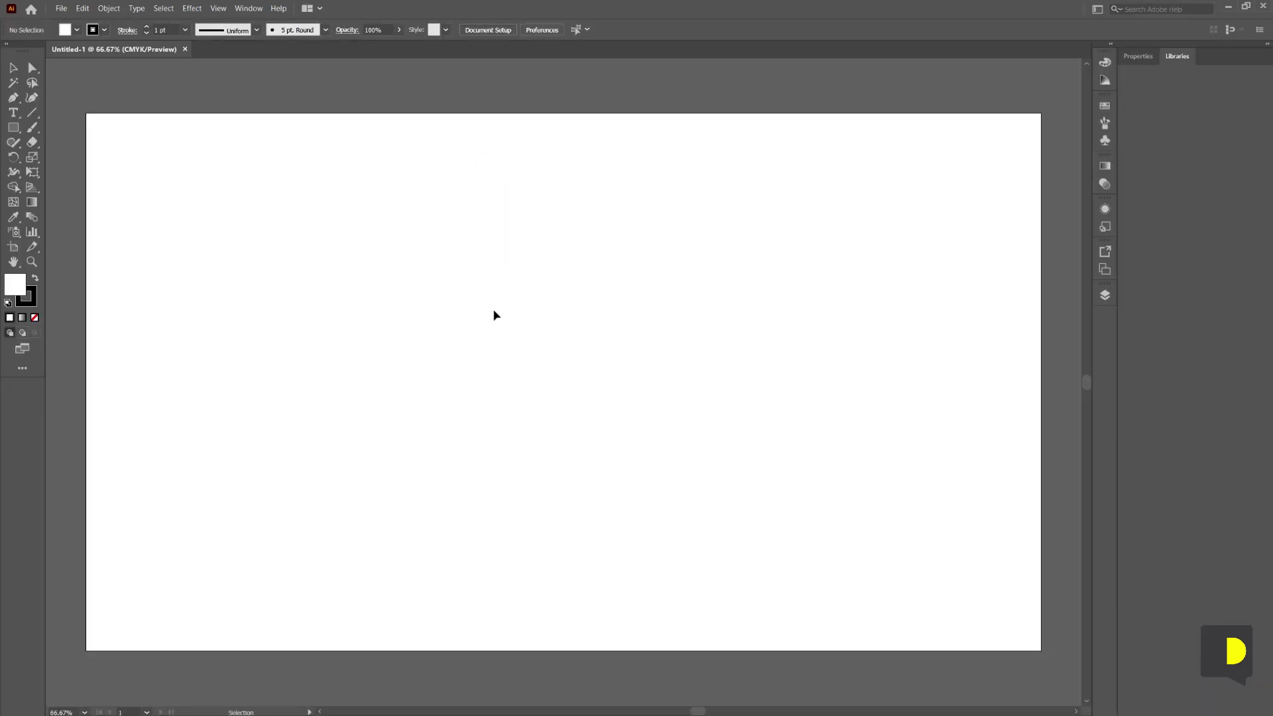
Browse the fill colour swatches and close them without choosing a colour
click(76, 30)
scroll(92, 85, down, 3)
scroll(89, 93, down, 2)
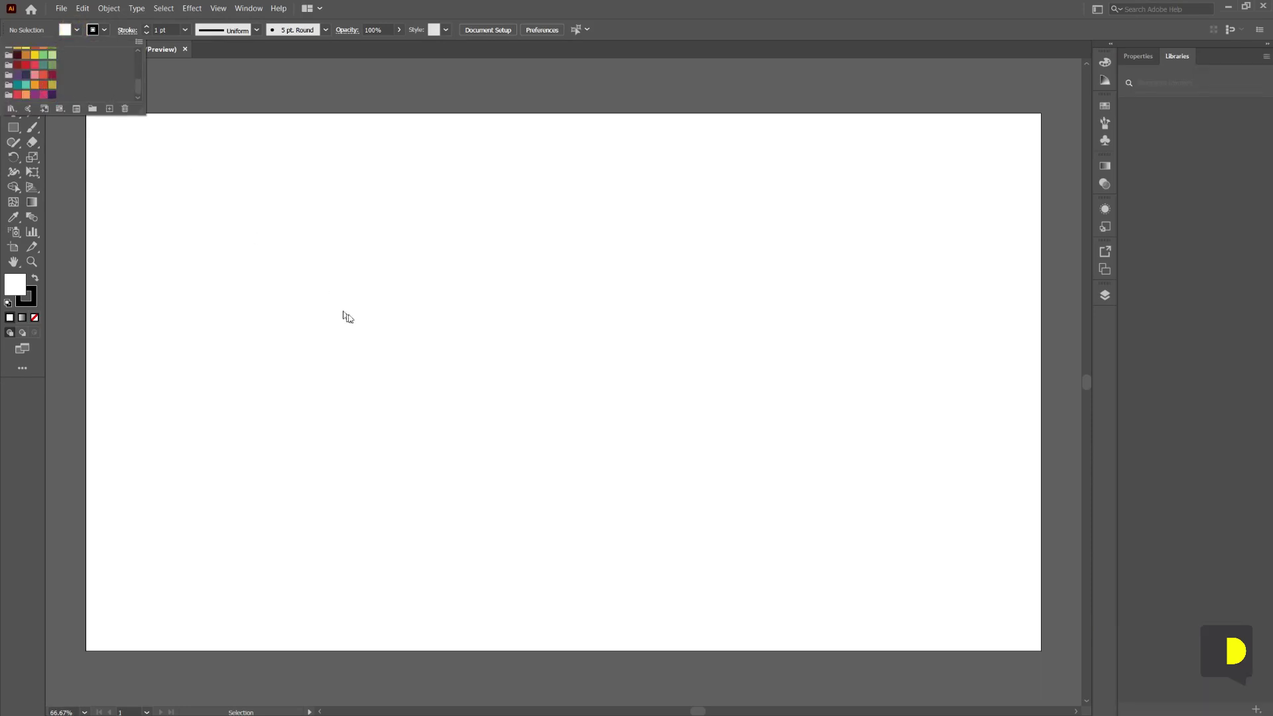
click(349, 312)
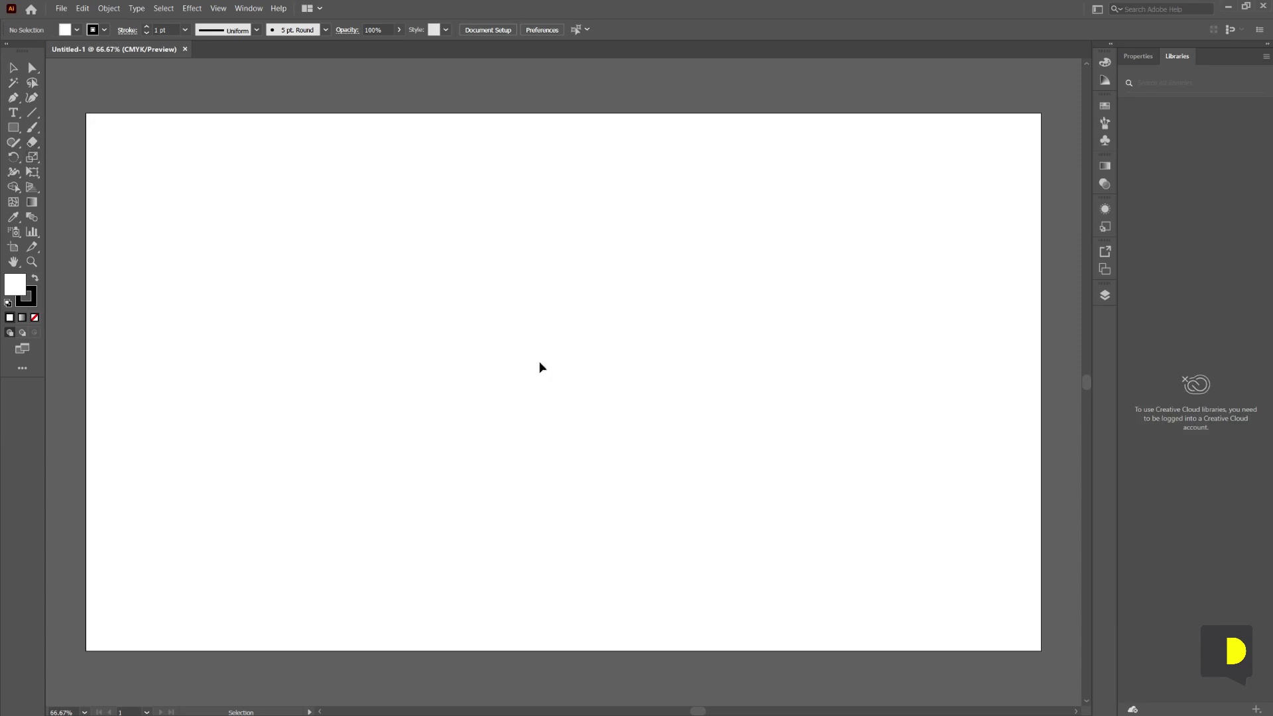
Add the text Hello! near the artboard centre and scale it to headline size
key(t)
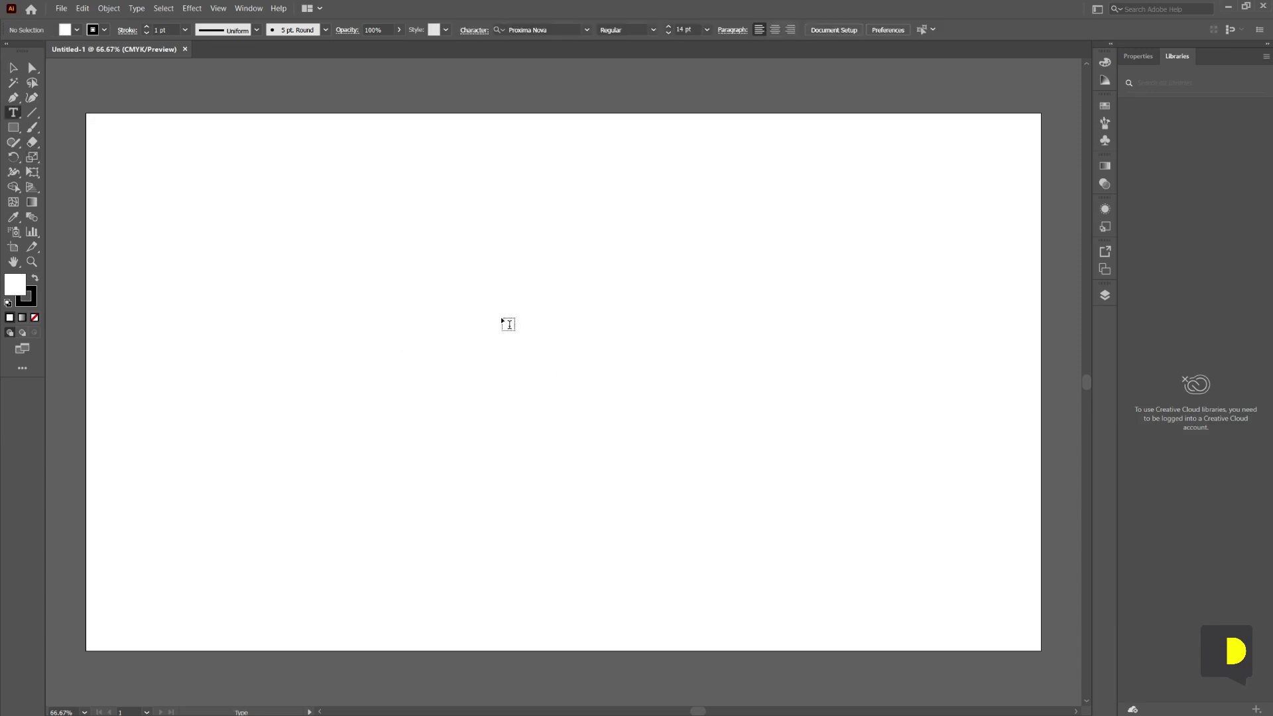
click(502, 318)
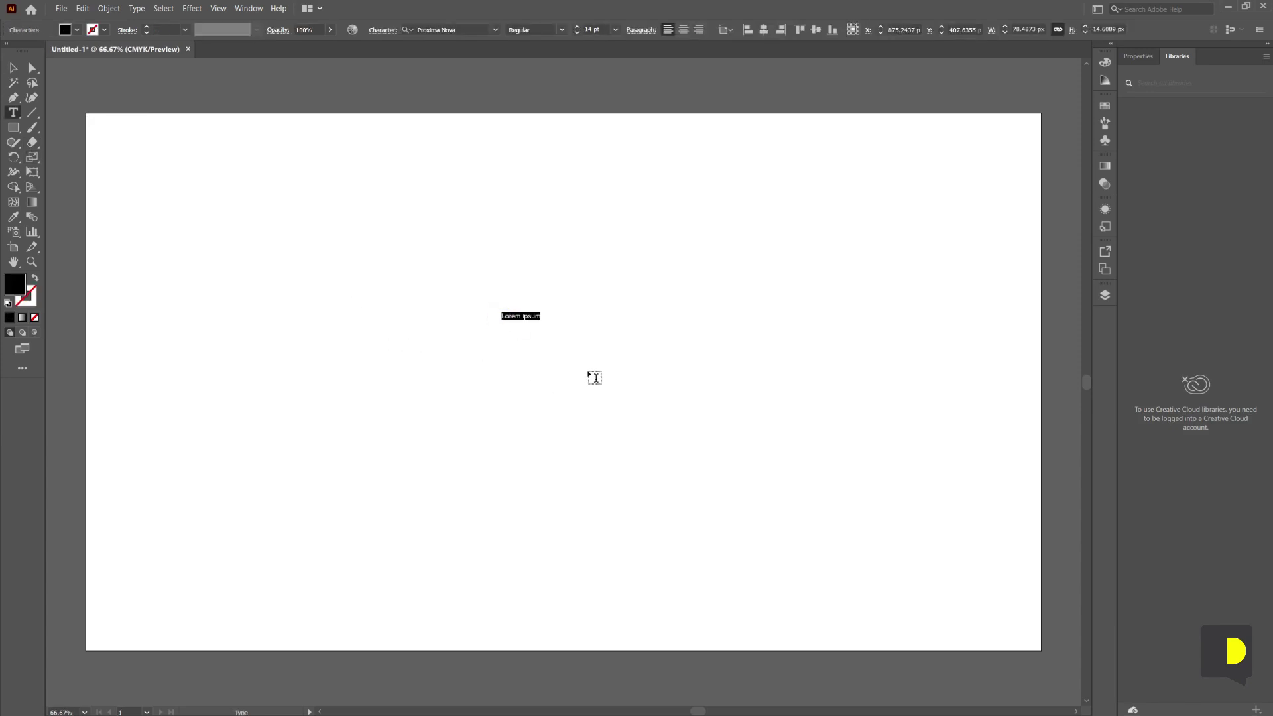
text(Hell)
text(o)
key(Escape)
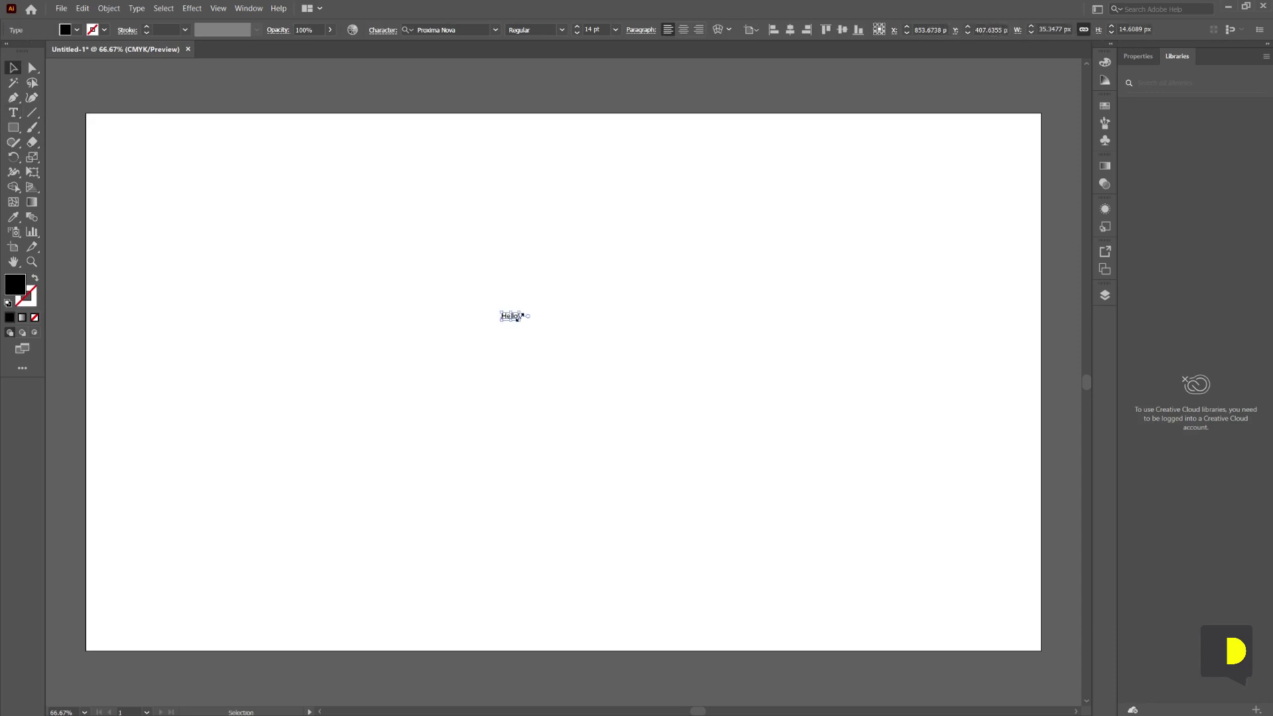
drag(522, 322, 562, 345)
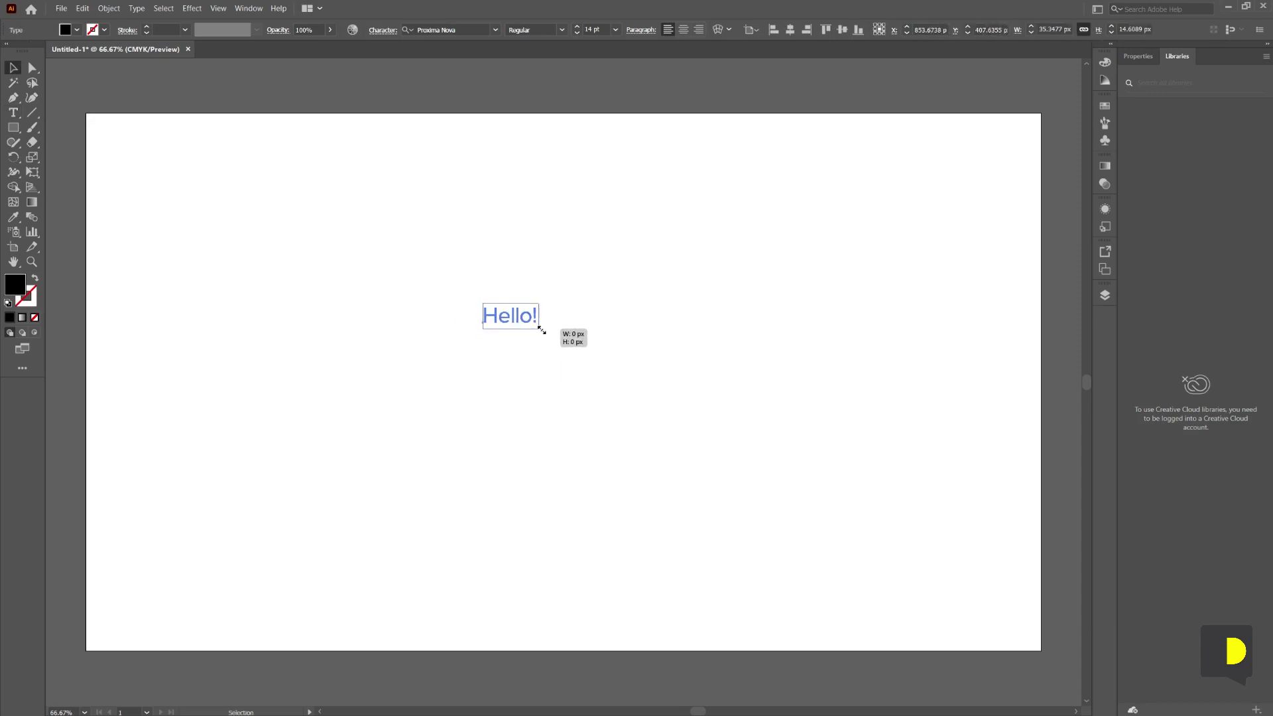
click(625, 346)
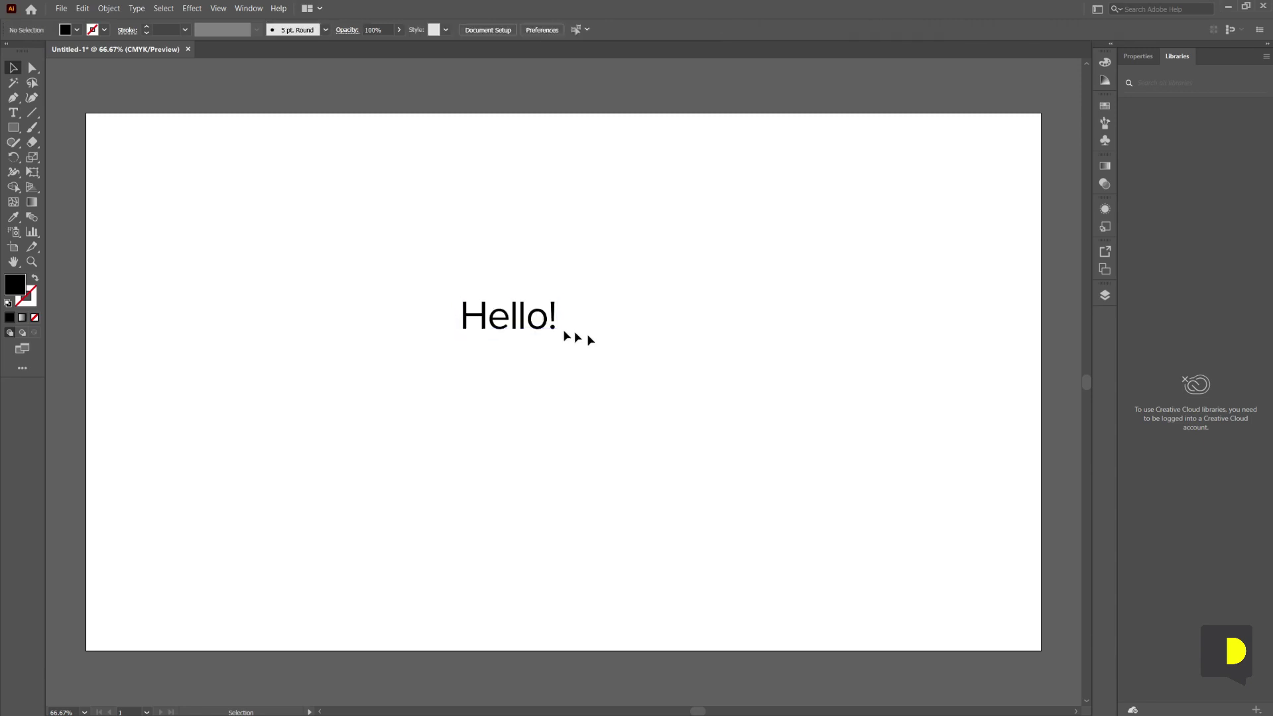
click(531, 328)
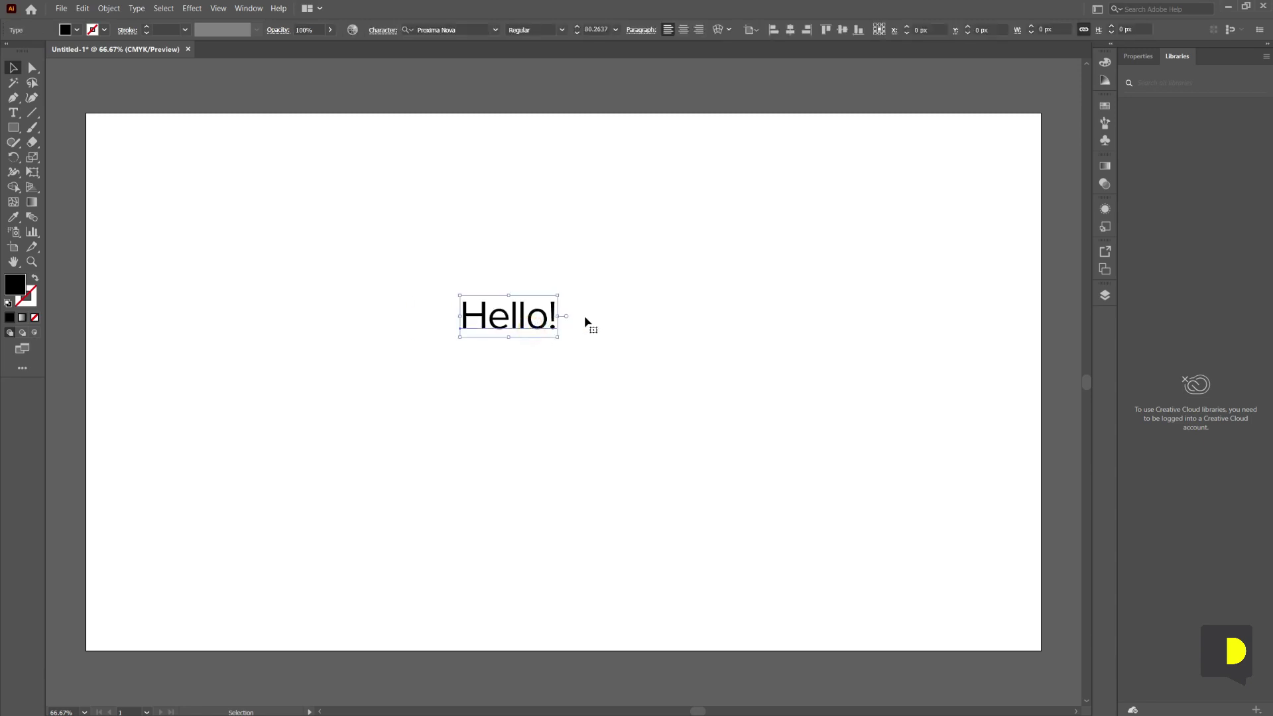
Check the font list, then select both Jump wordmarks and cancel a trial move with Escape
click(495, 30)
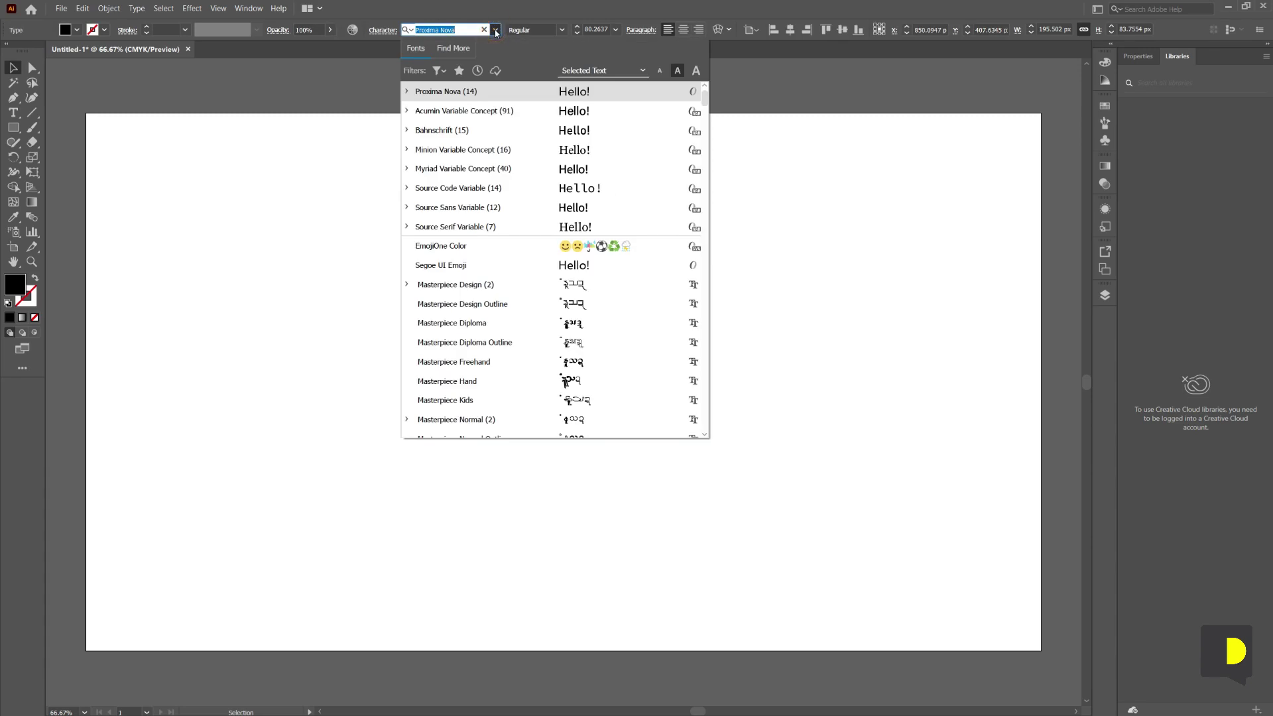
click(494, 30)
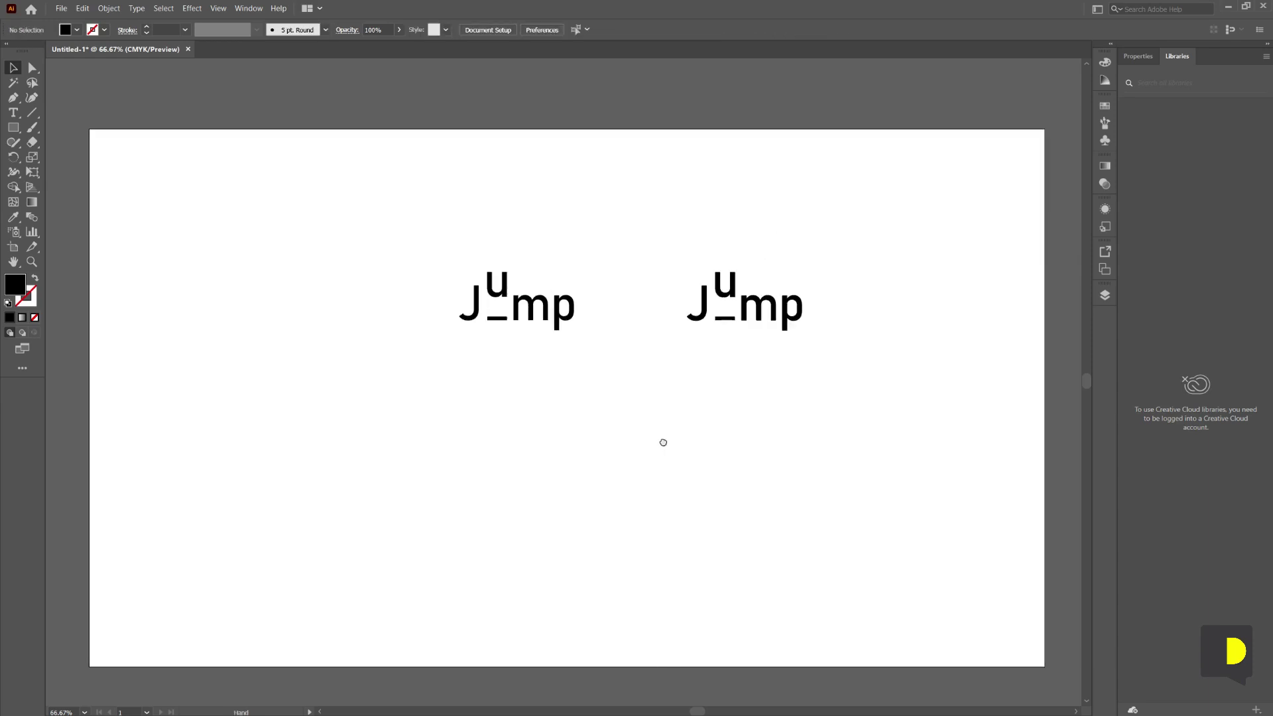
drag(661, 440, 683, 440)
drag(416, 218, 857, 370)
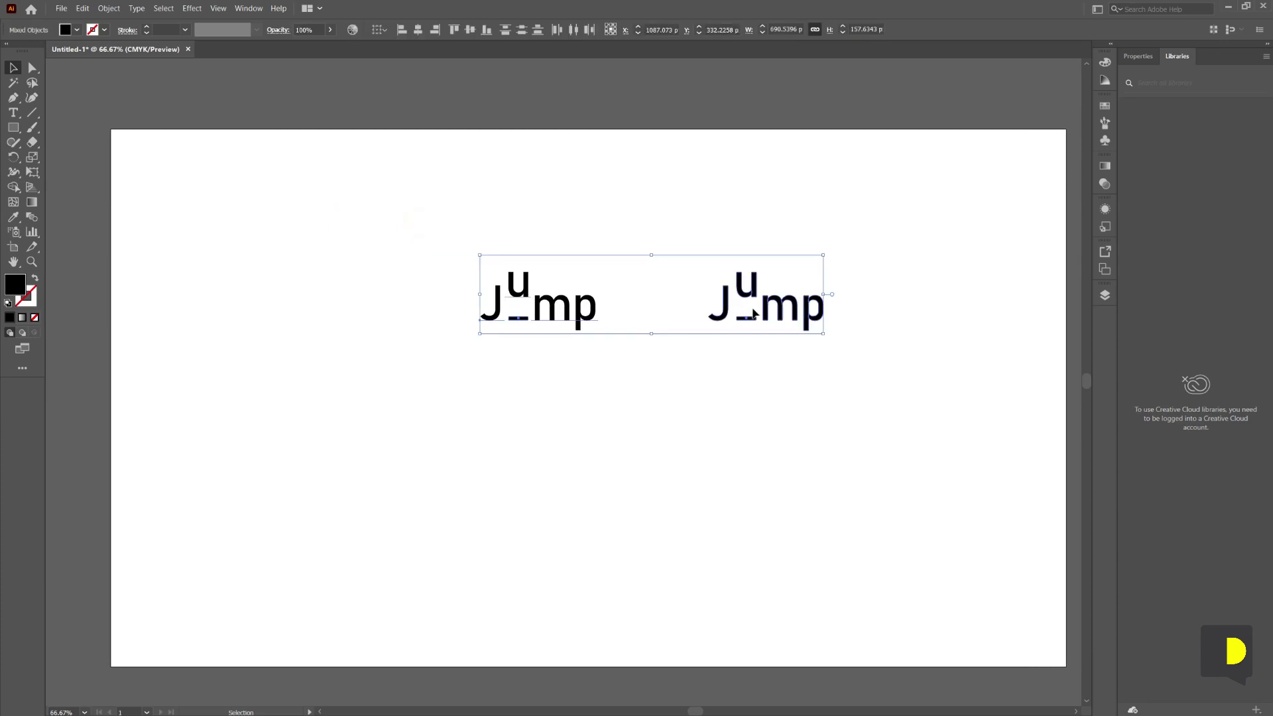
shift+click(543, 301)
mouse_move(384, 233)
mouse_down()
mouse_move(719, 332)
mouse_move(712, 300)
mouse_up()
key(Escape)
click(720, 391)
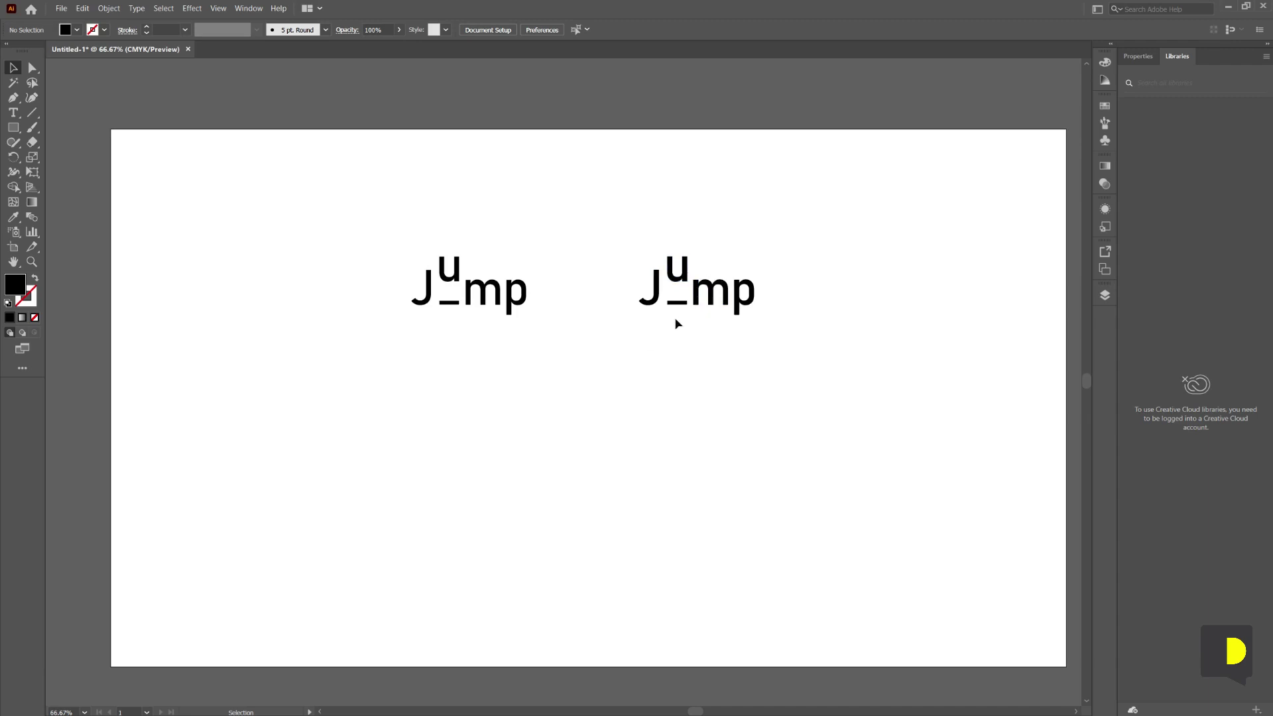
Add a new text object below the right Jump and enlarge it
key(t)
click(668, 417)
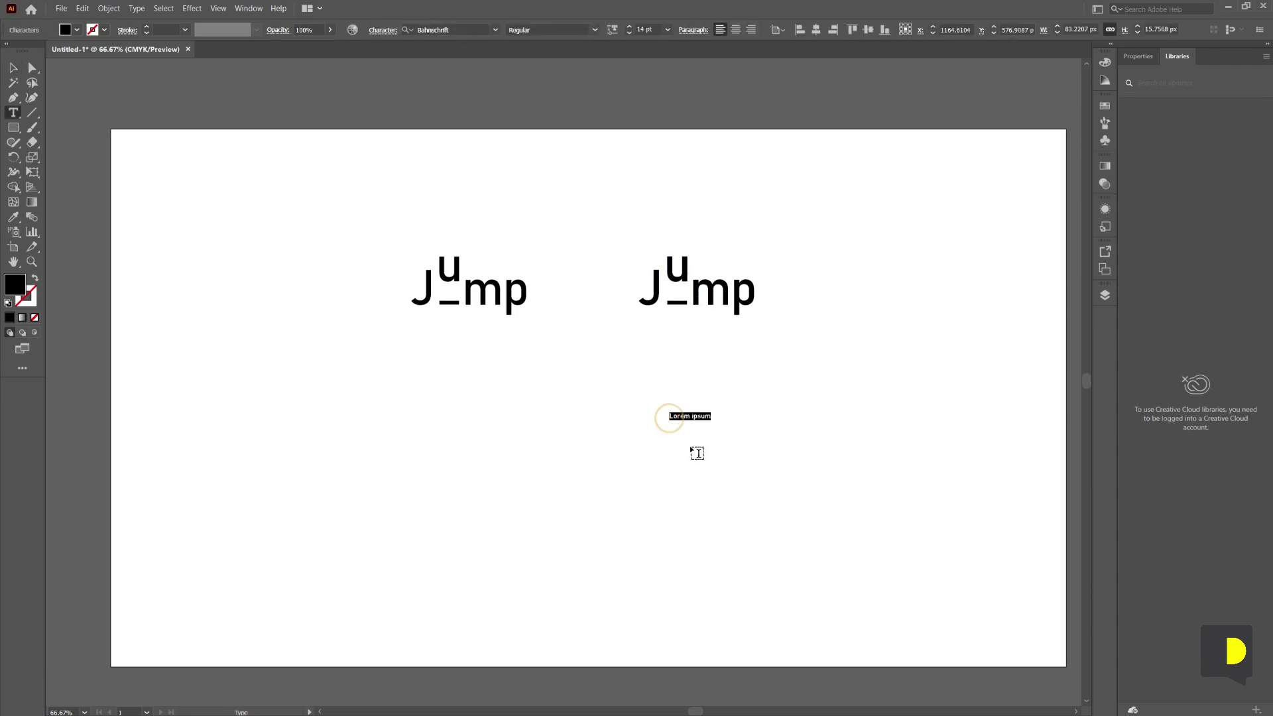
text(-)
key(Escape)
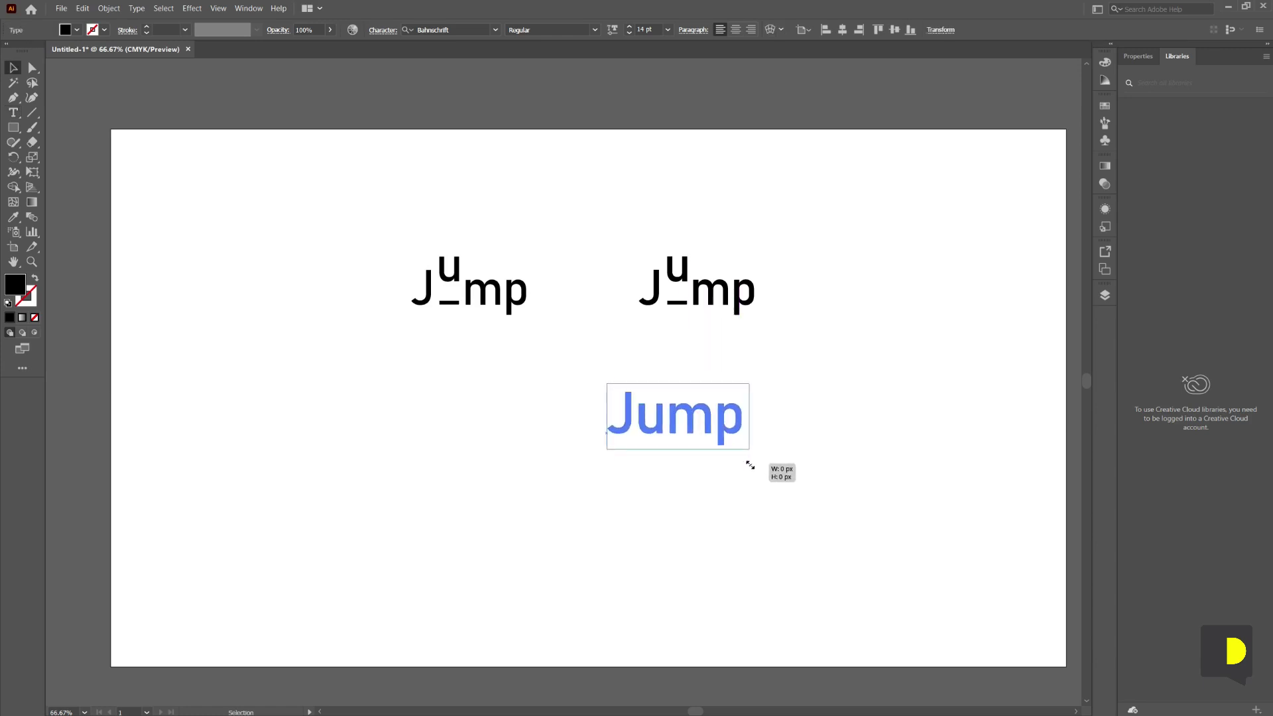
drag(699, 433, 758, 461)
click(685, 490)
click(650, 424)
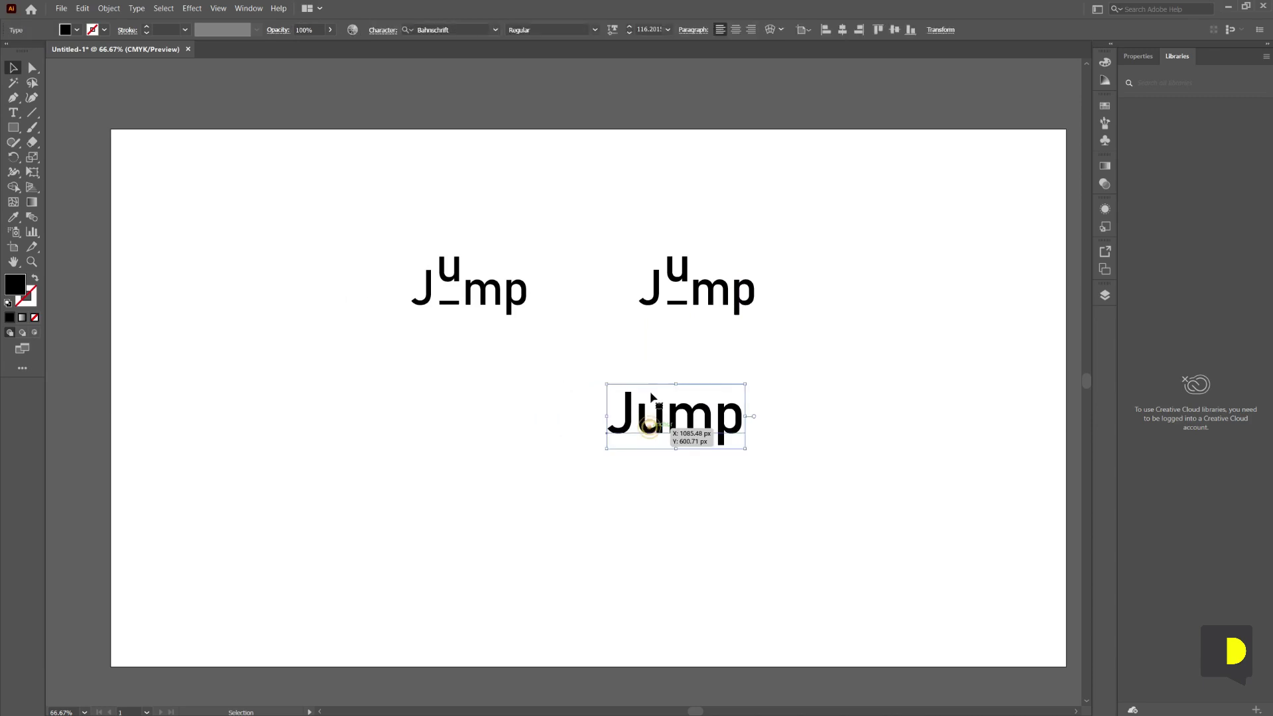
Convert the new Jump text to outlines and raise its u above the other letters
right_click(676, 421)
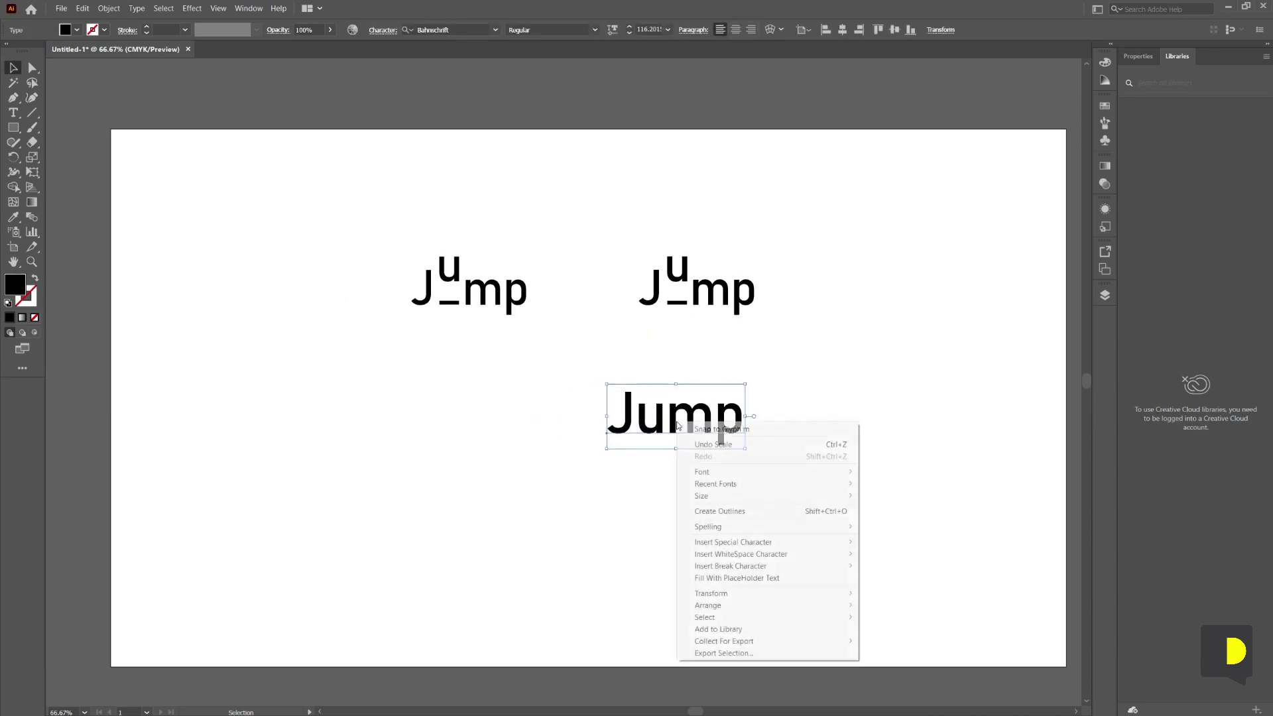
click(706, 511)
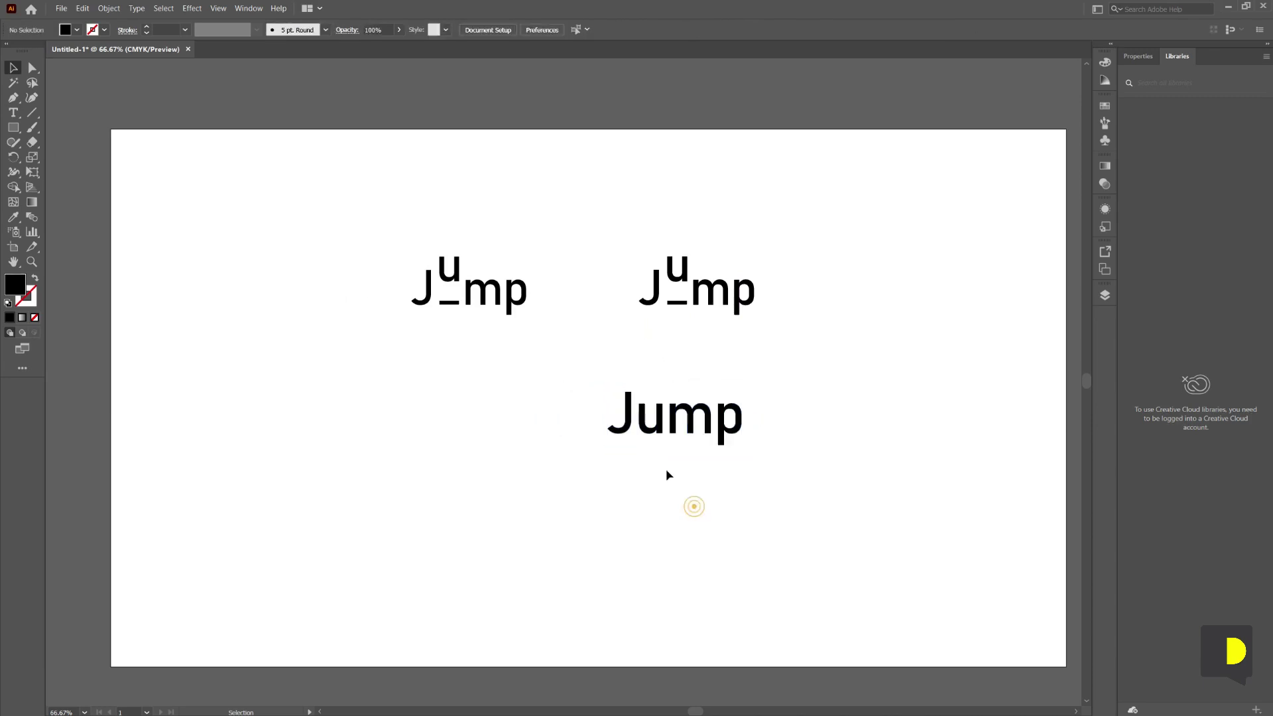
click(658, 427)
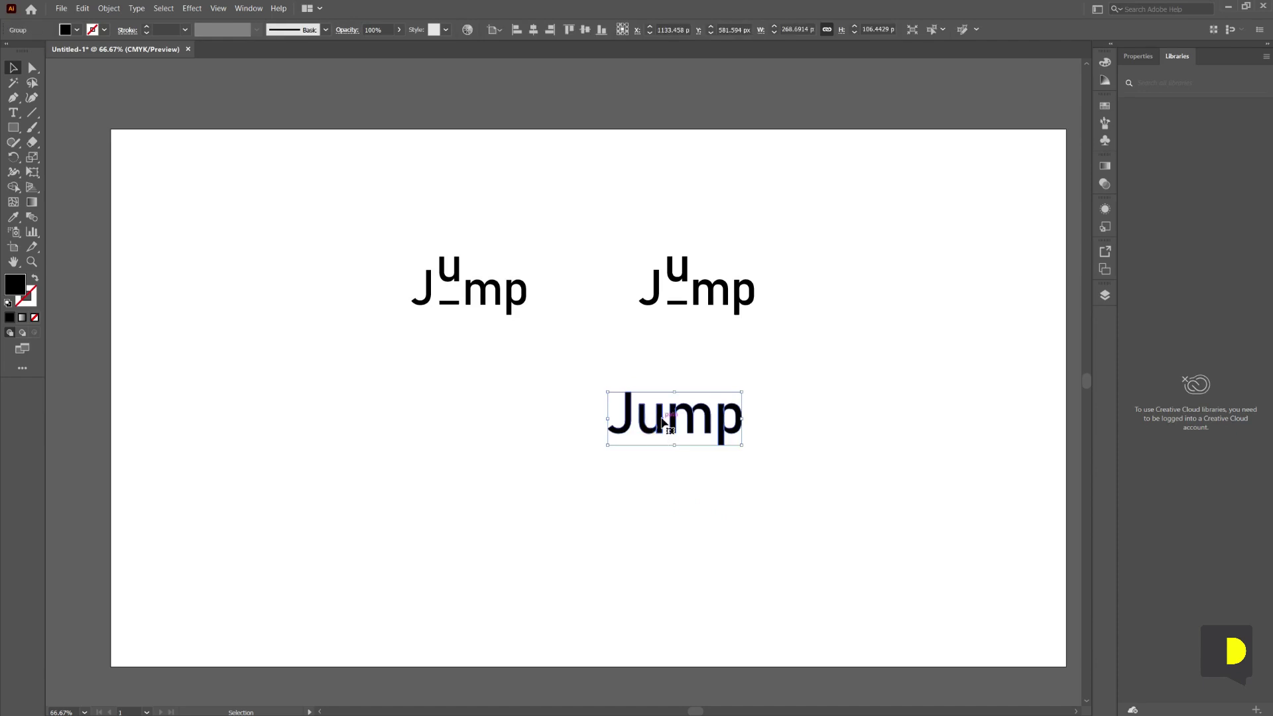
right_click(662, 412)
double_click(662, 412)
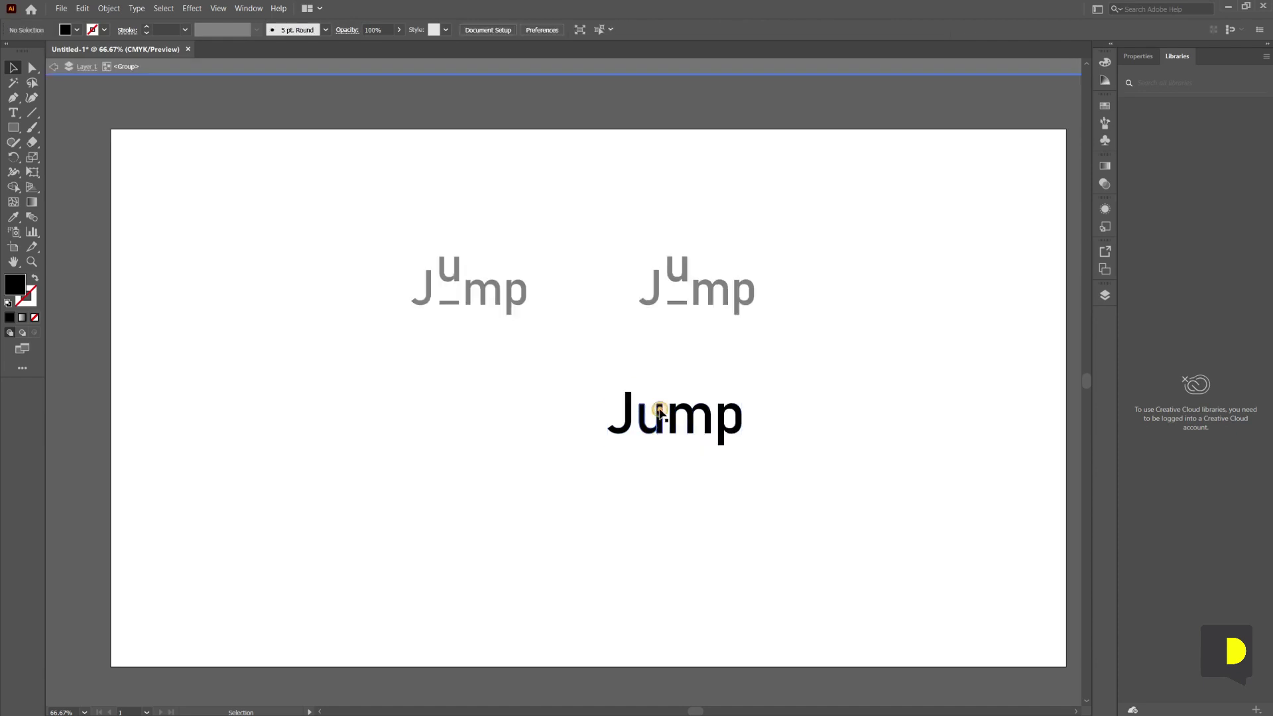
click(659, 423)
drag(661, 430, 660, 410)
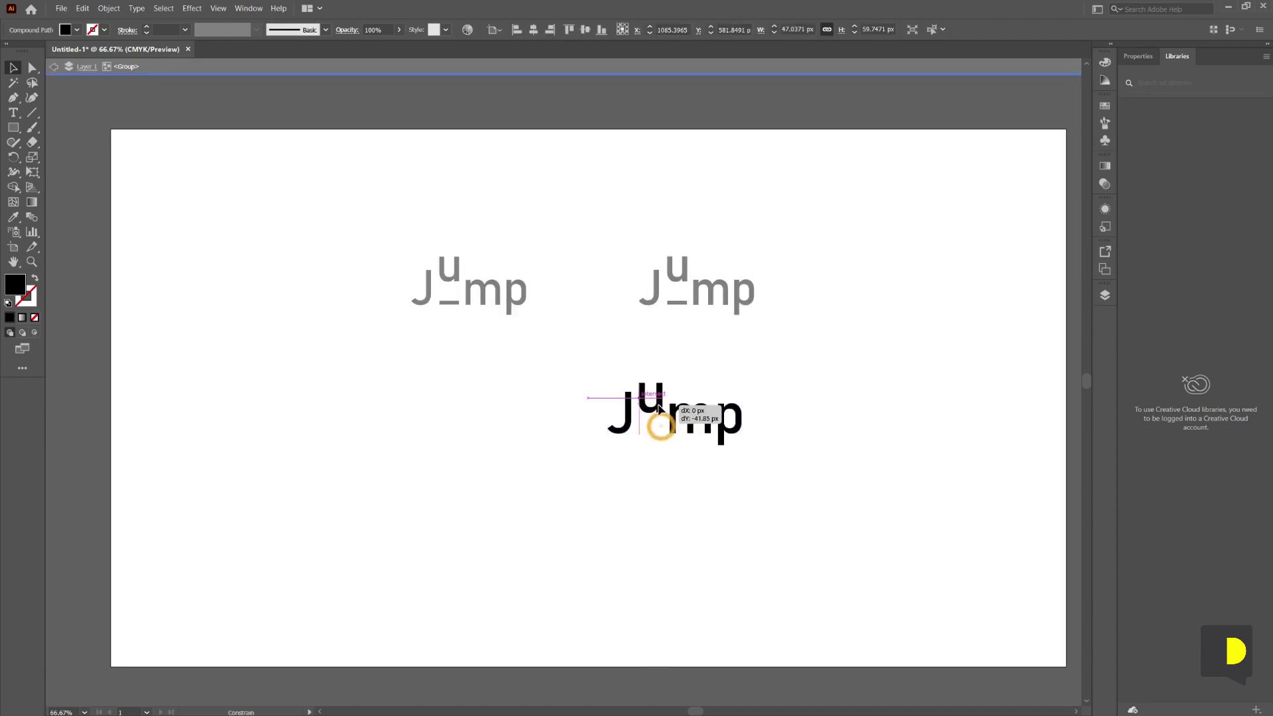
double_click(663, 468)
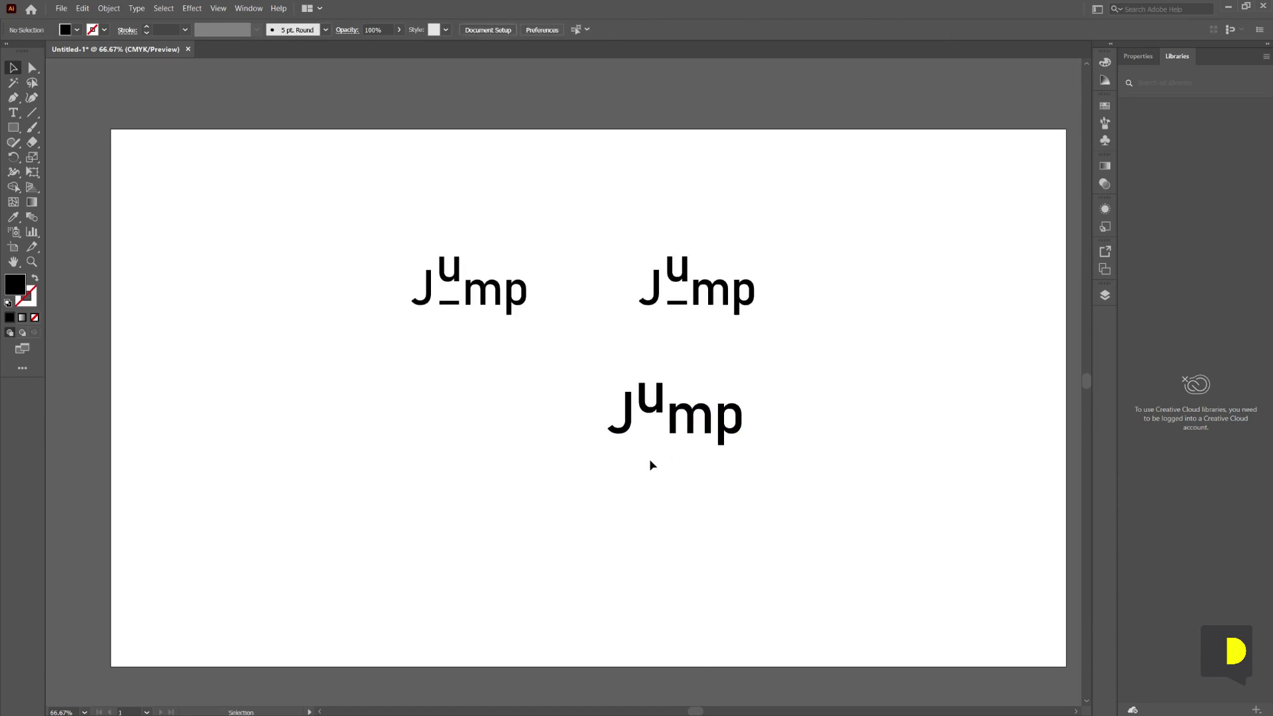
Retype the top-left Jump as Helo, then undo it back to Jump and deselect
key(t)
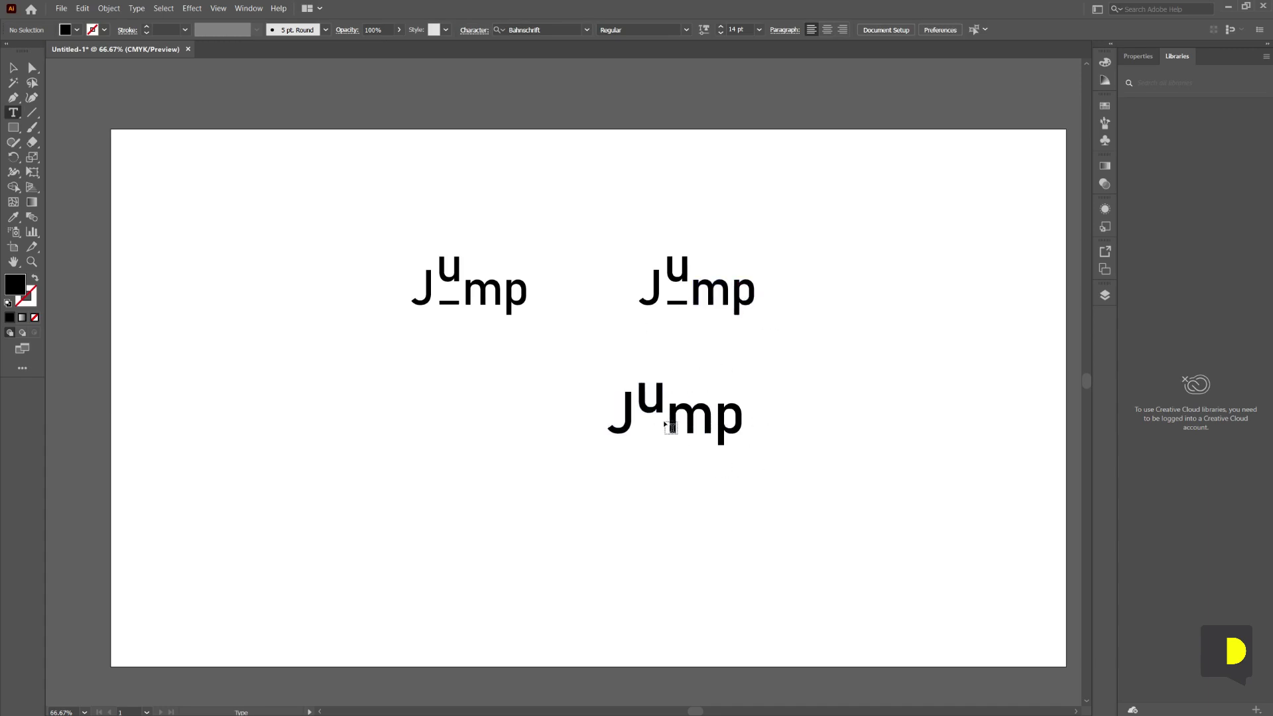
key(v)
click(698, 420)
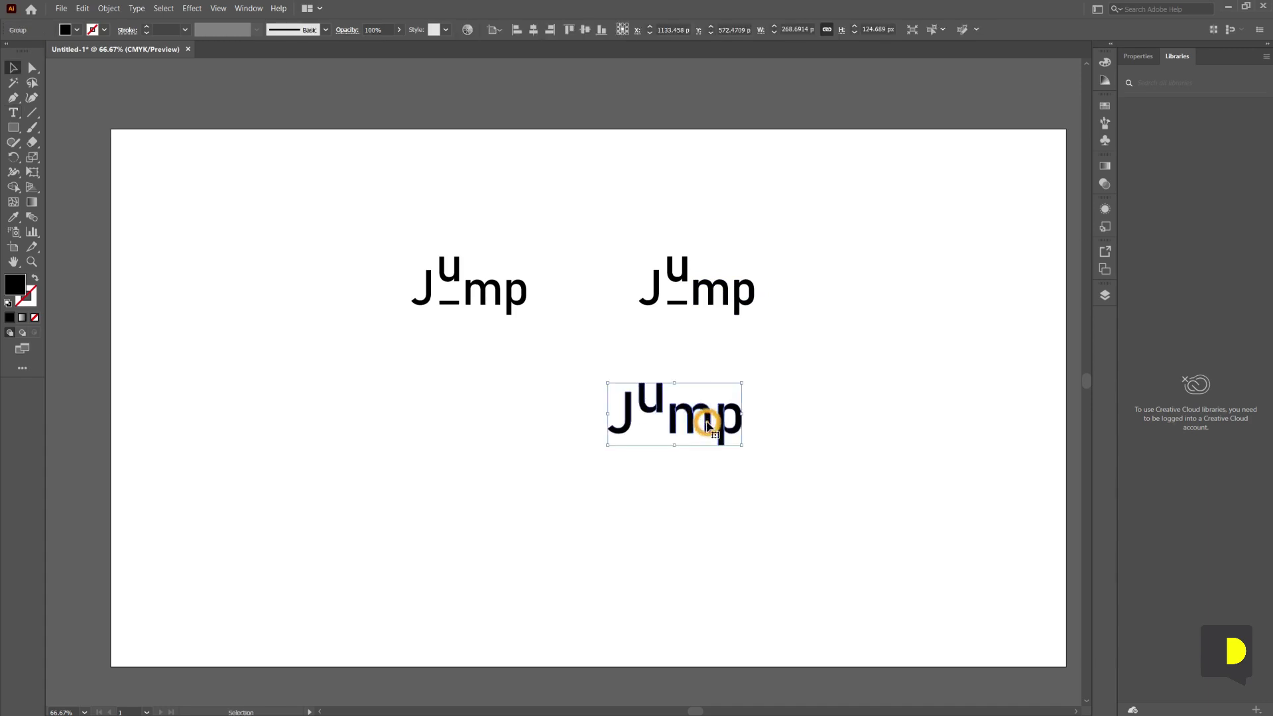
click(723, 470)
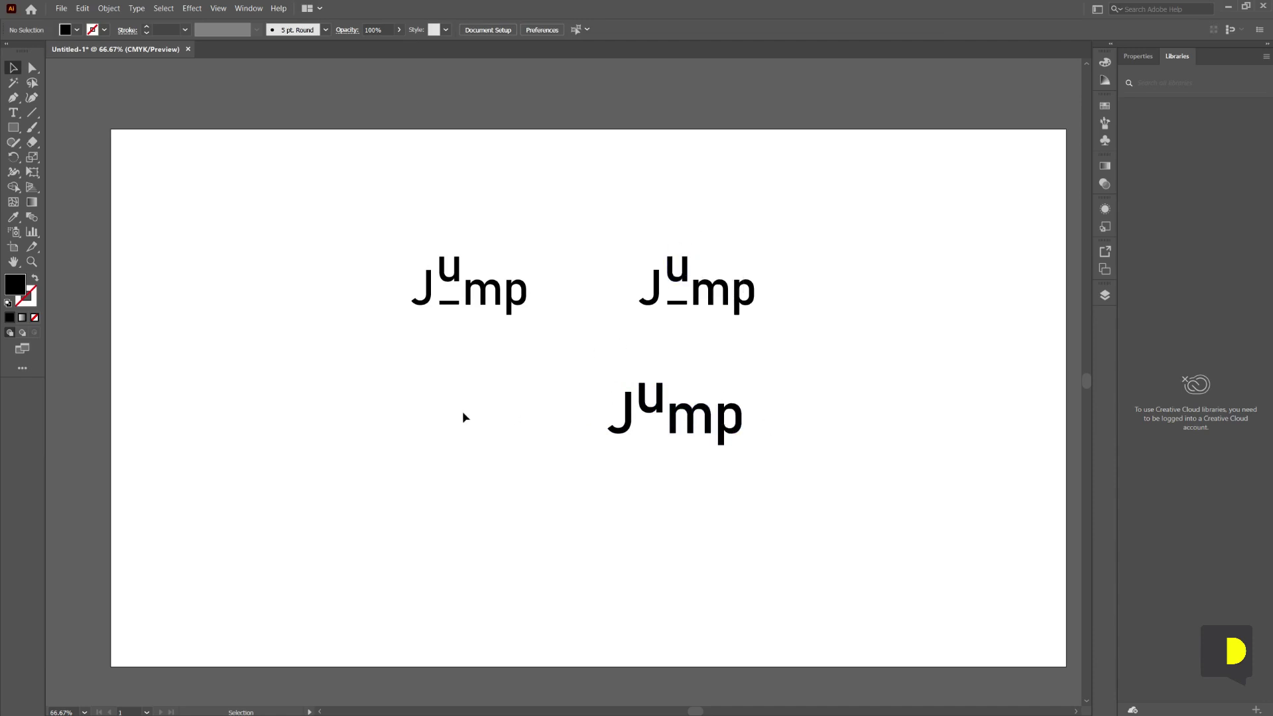
key(t)
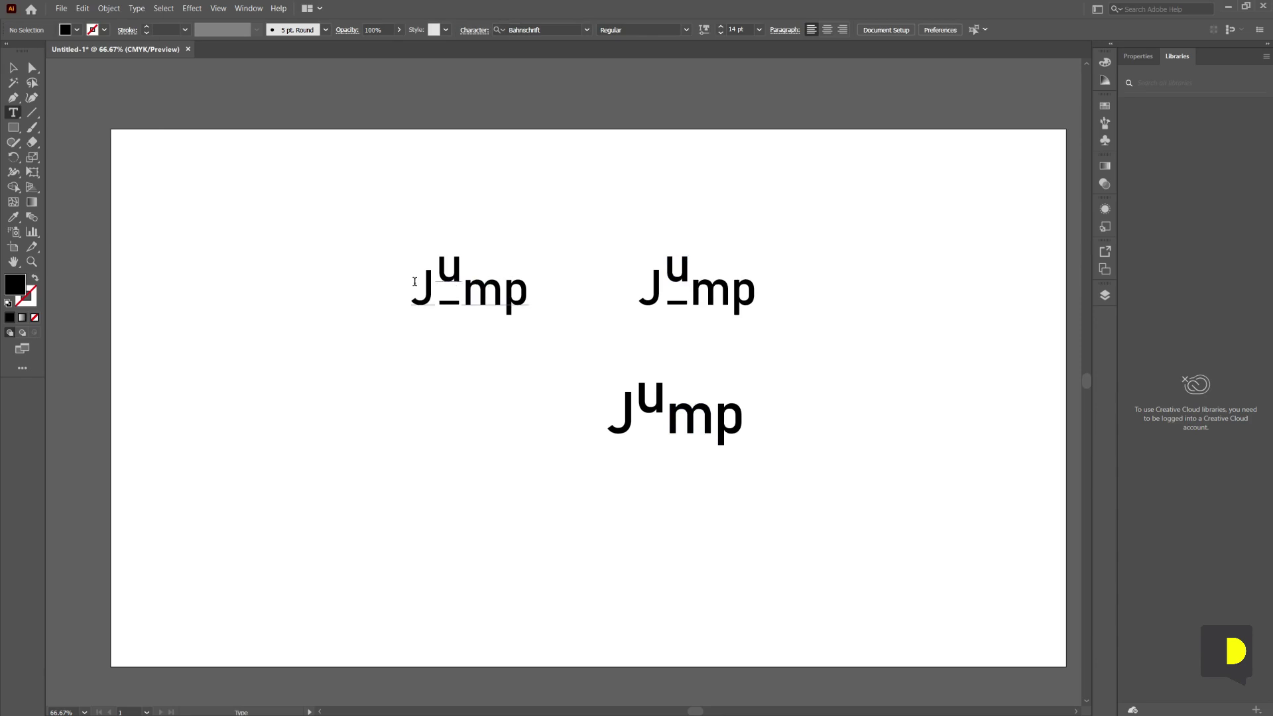
drag(415, 281, 552, 323)
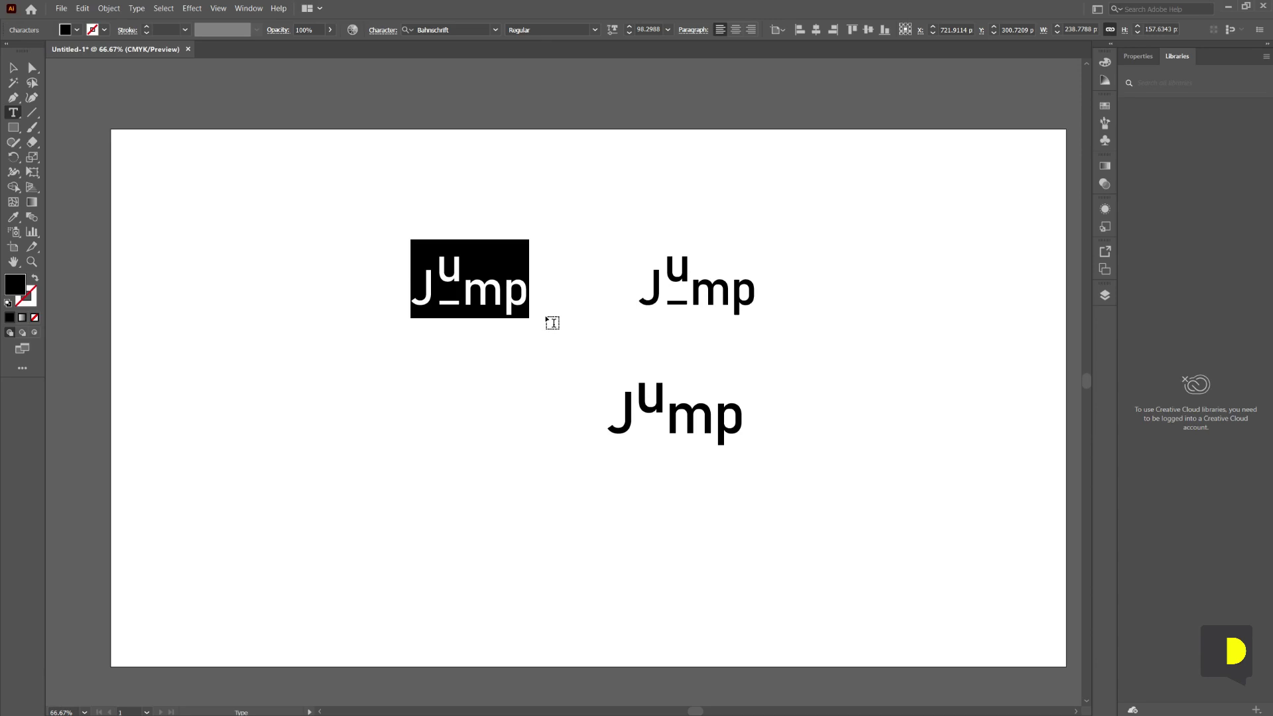
text(Helo)
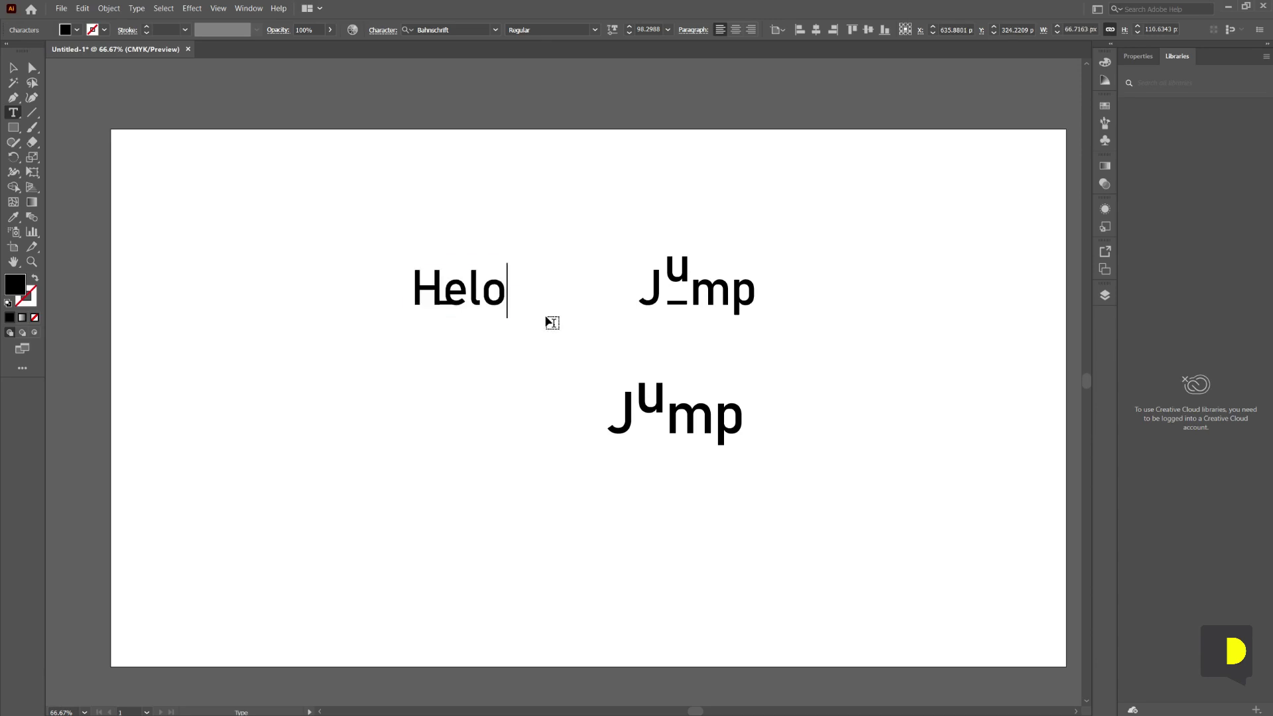
key(ctrl+z)
key(Escape)
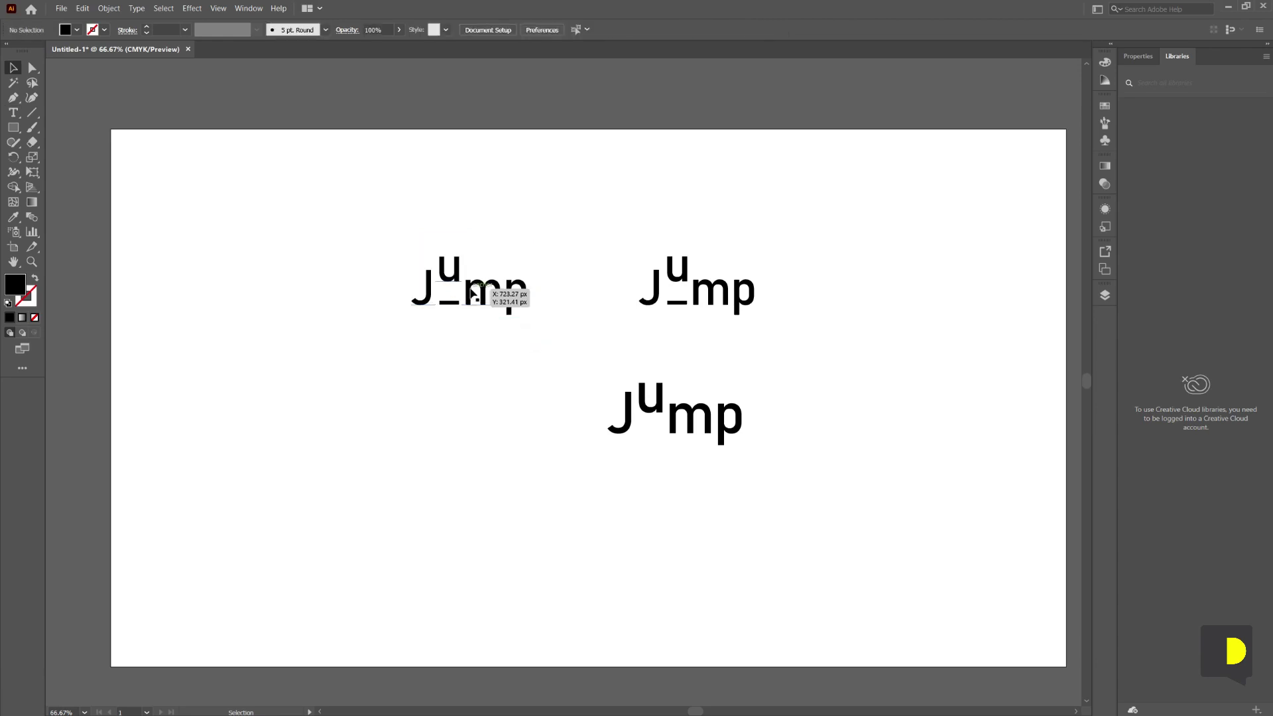
drag(471, 292, 470, 291)
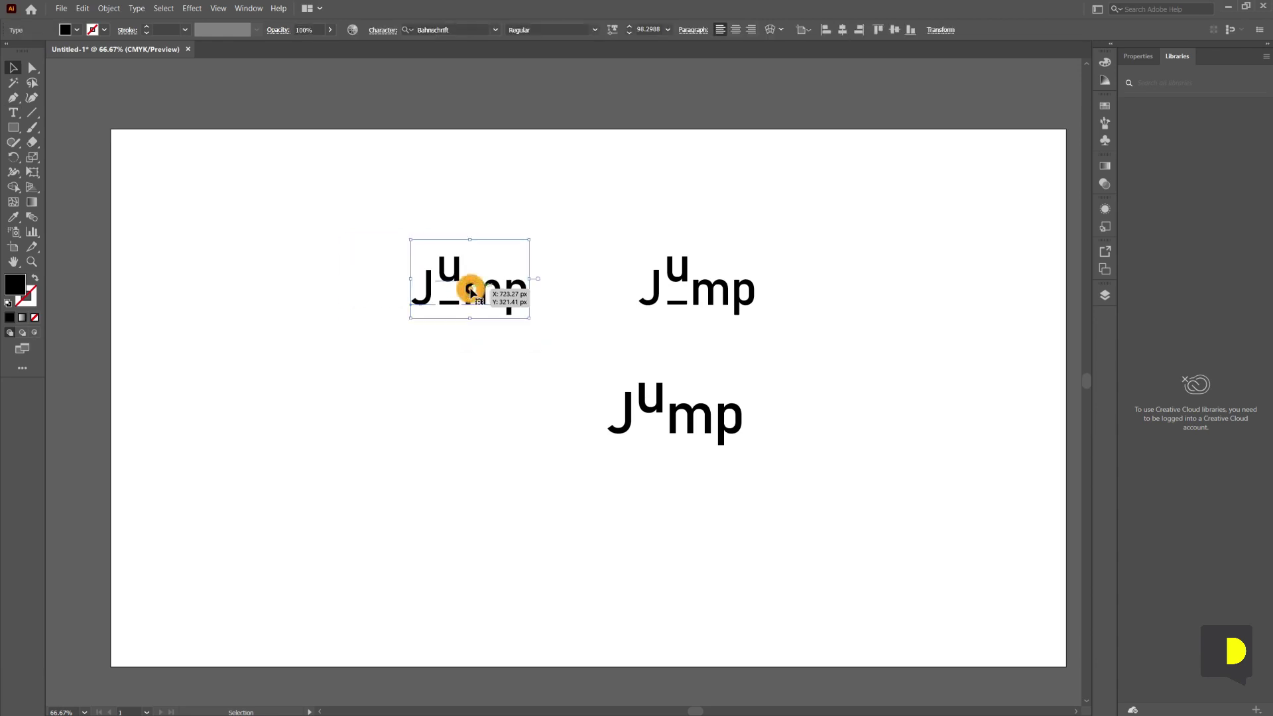
click(454, 31)
click(518, 363)
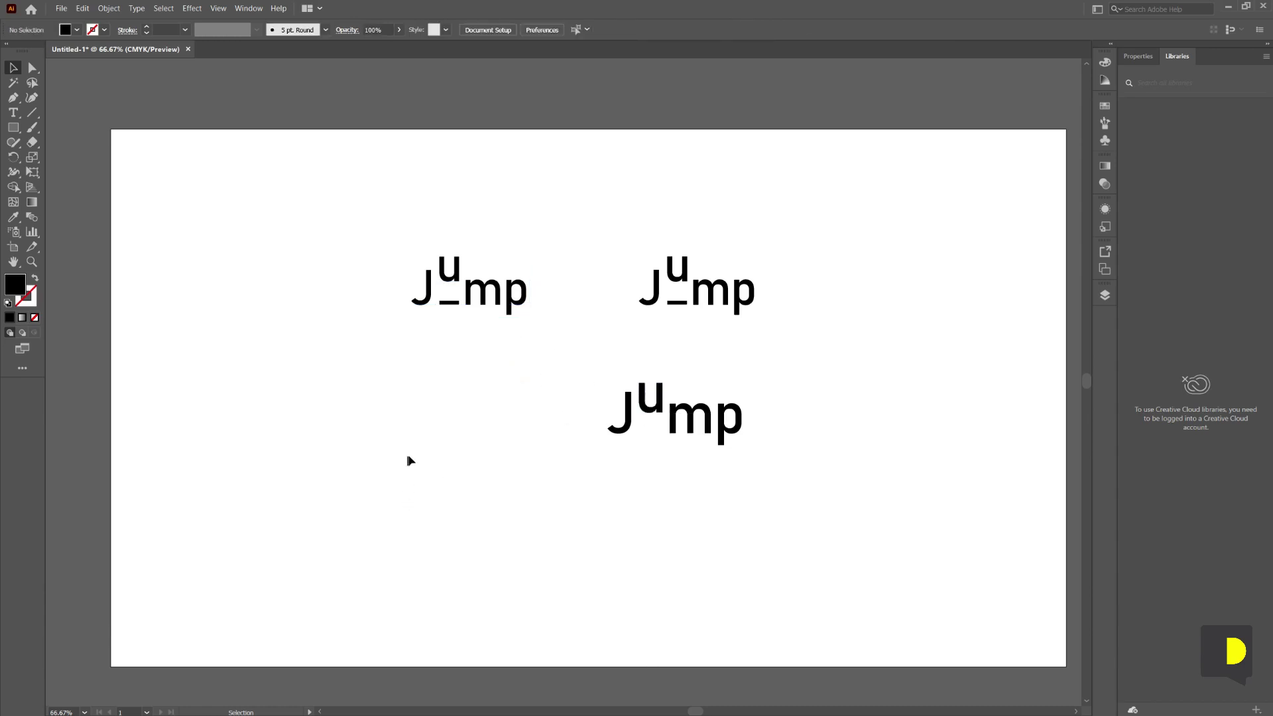
Type Hello below the left Jump and scale it up to large type
key(t)
click(386, 437)
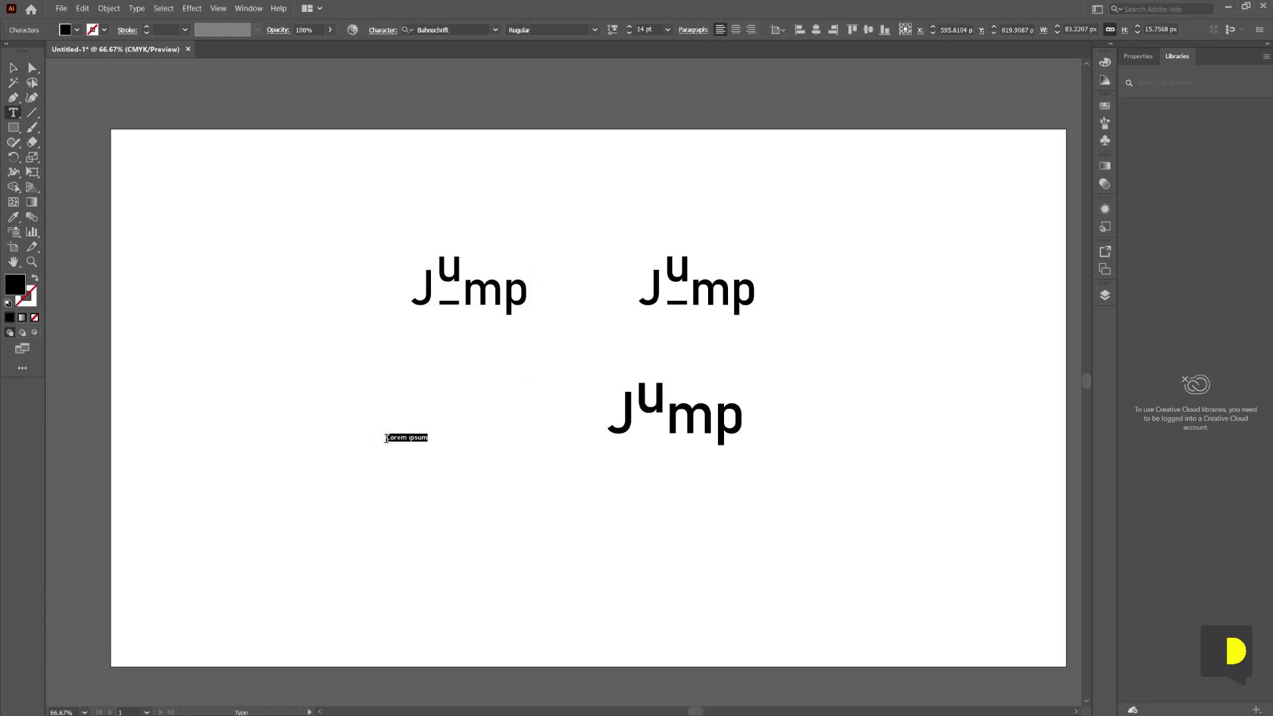
text(Hello)
key(Escape)
mouse_move(404, 442)
mouse_down()
mouse_move(472, 490)
mouse_move(505, 466)
mouse_up()
click(485, 500)
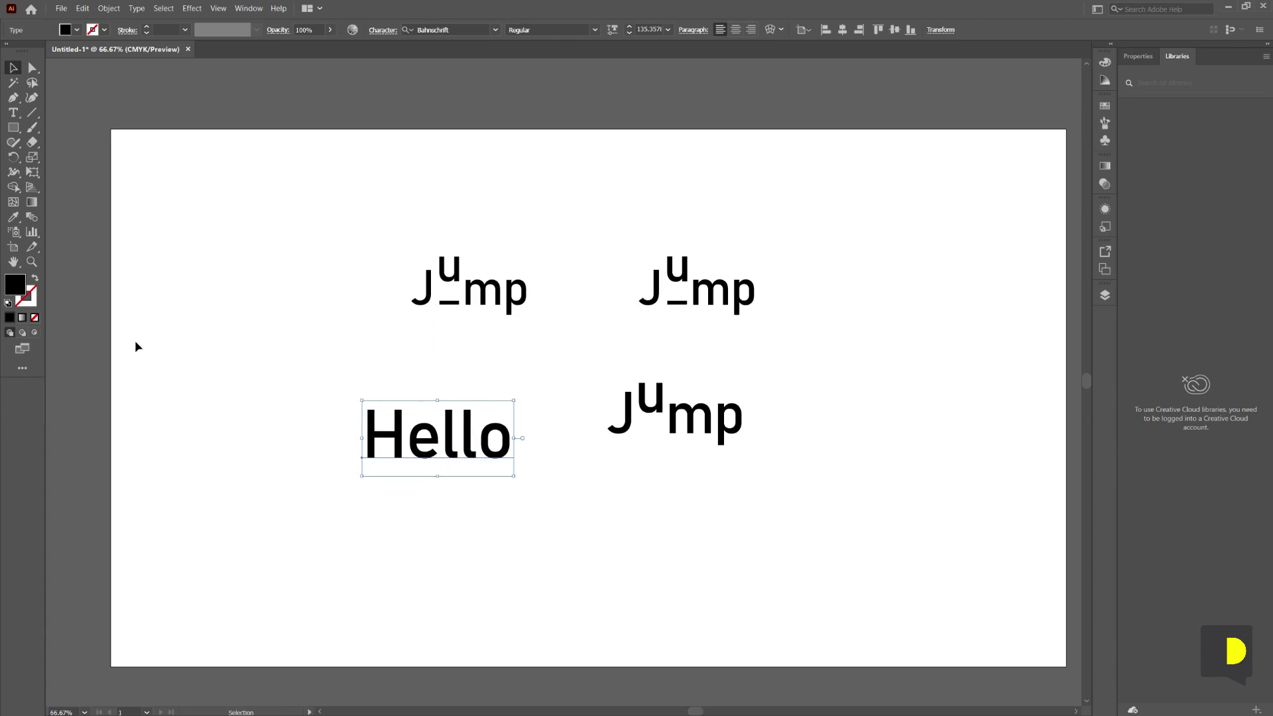
click(14, 113)
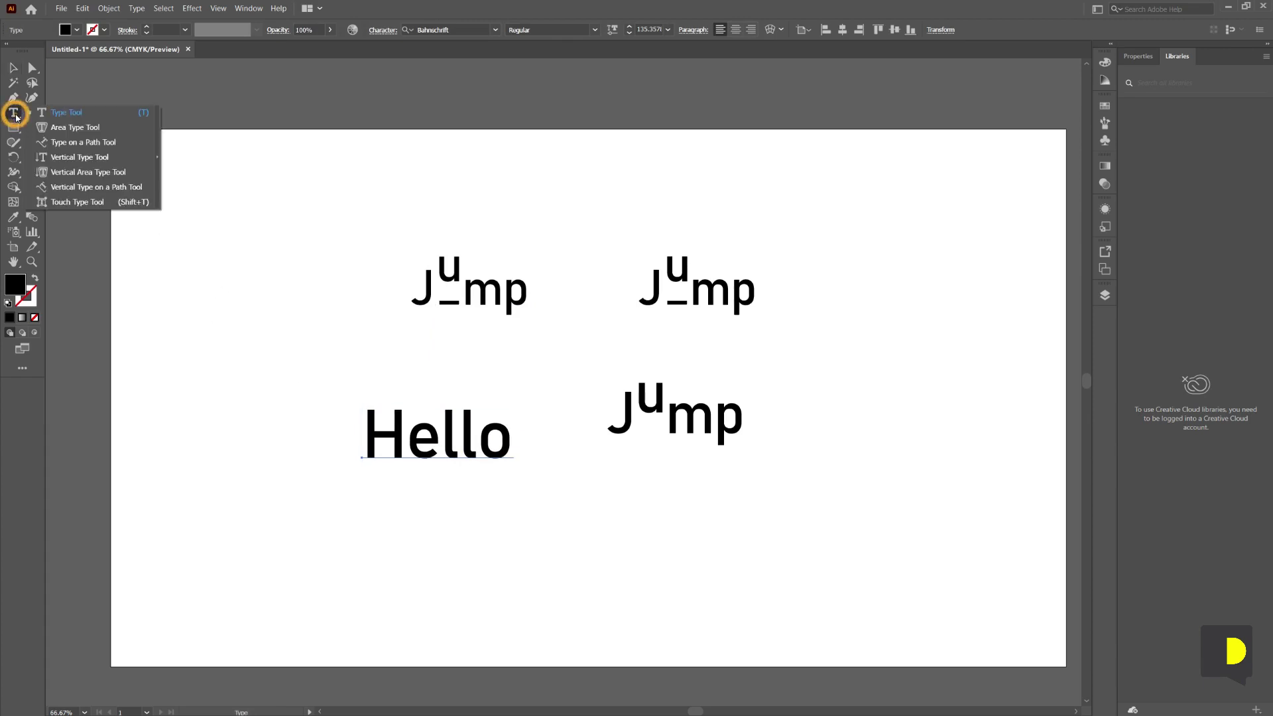
With the Touch Type Tool, raise the e of Hello above the baseline between H and llo
click(70, 203)
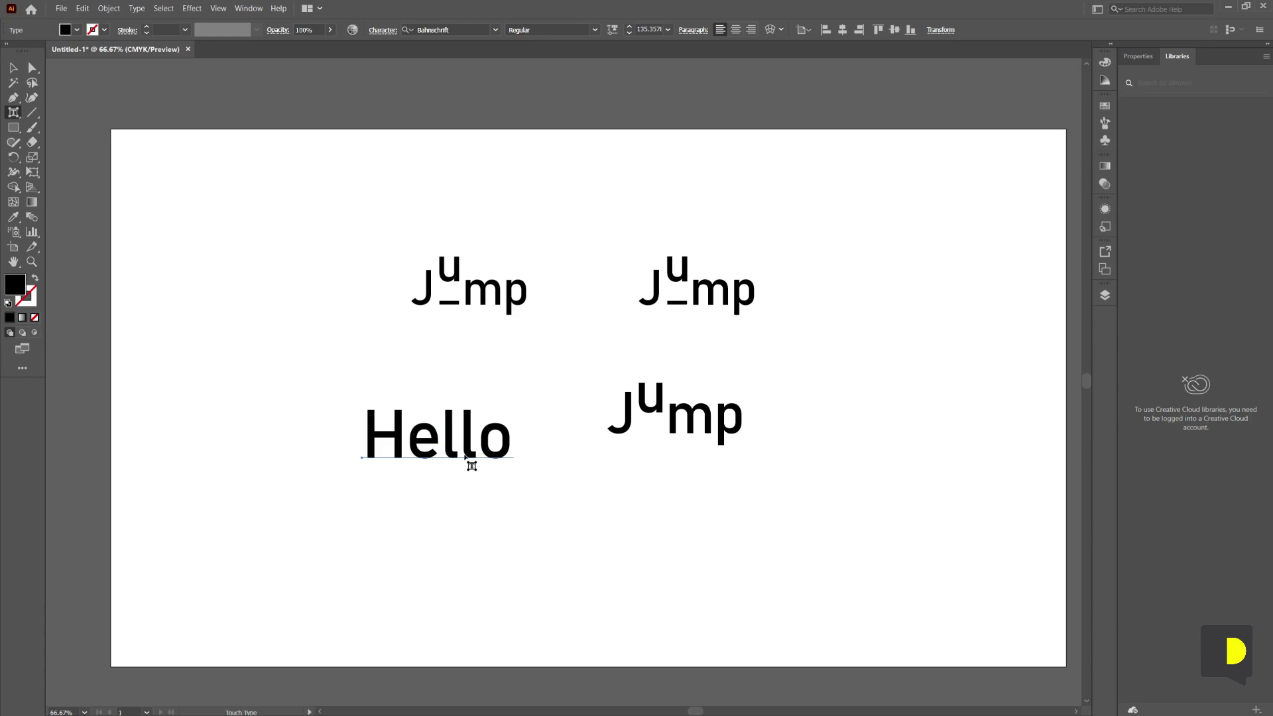
click(434, 449)
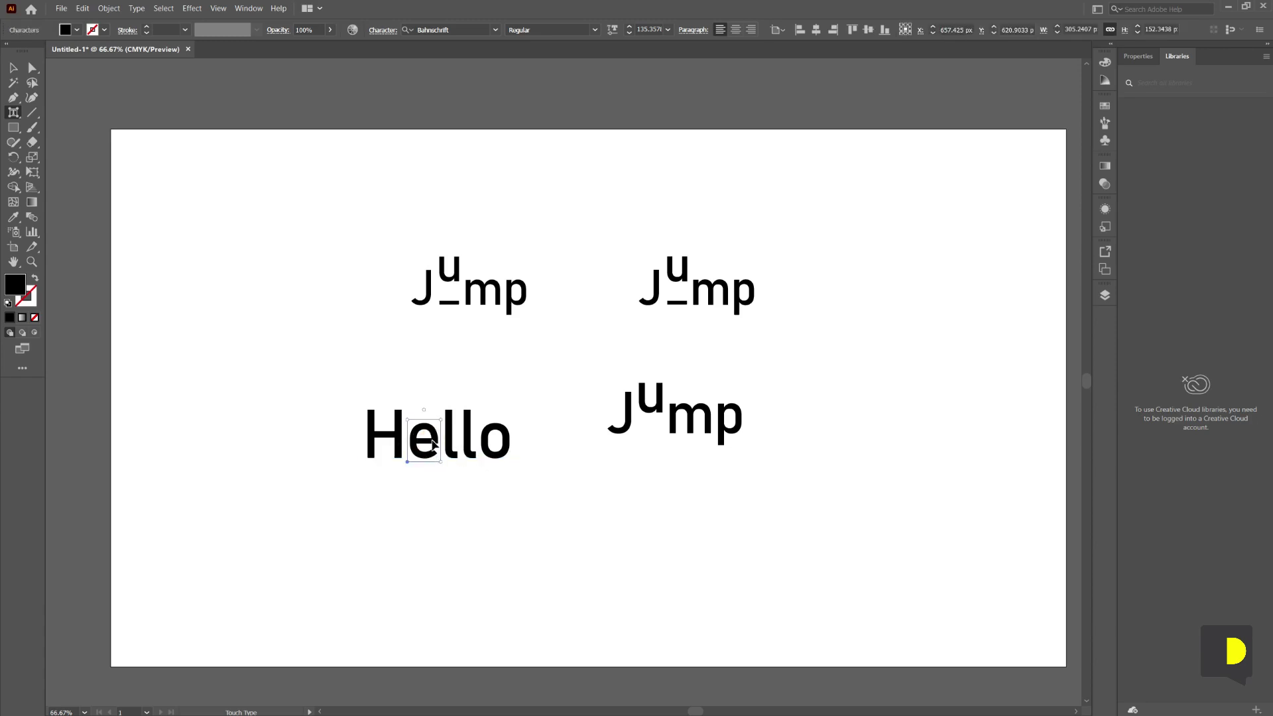
mouse_move(432, 444)
mouse_down()
mouse_move(433, 413)
mouse_move(419, 413)
mouse_up()
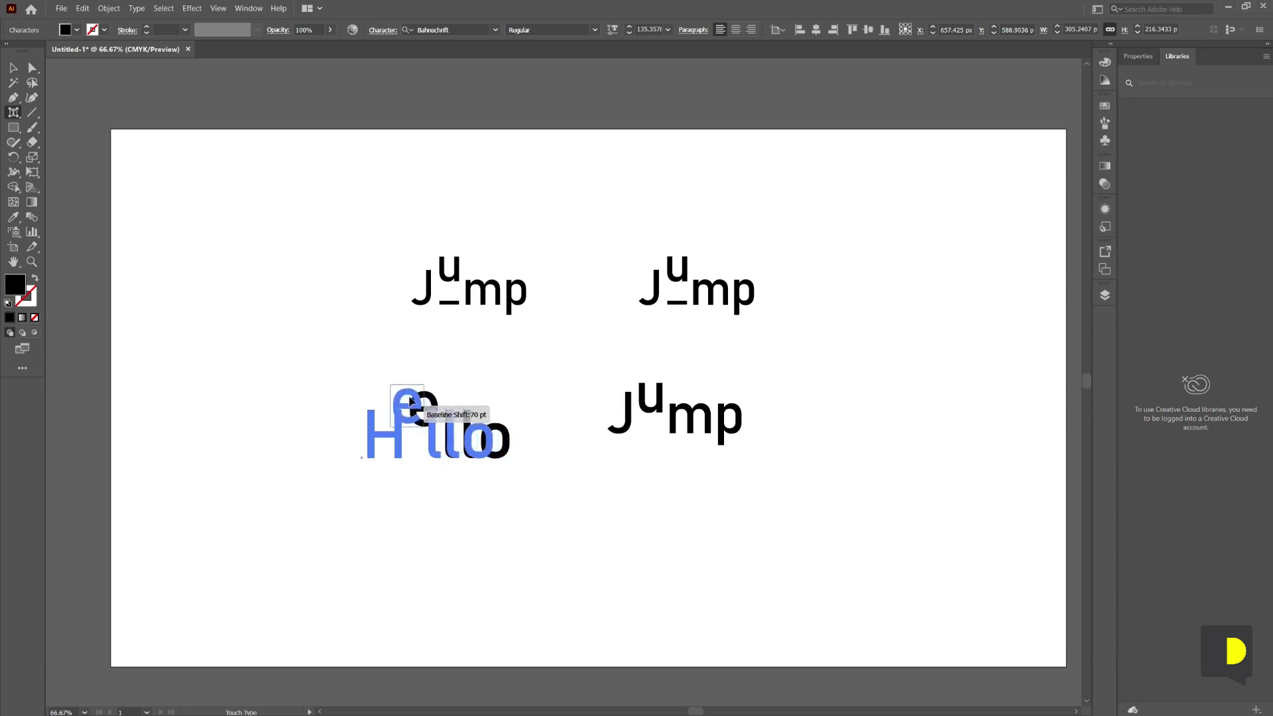
drag(418, 412, 407, 392)
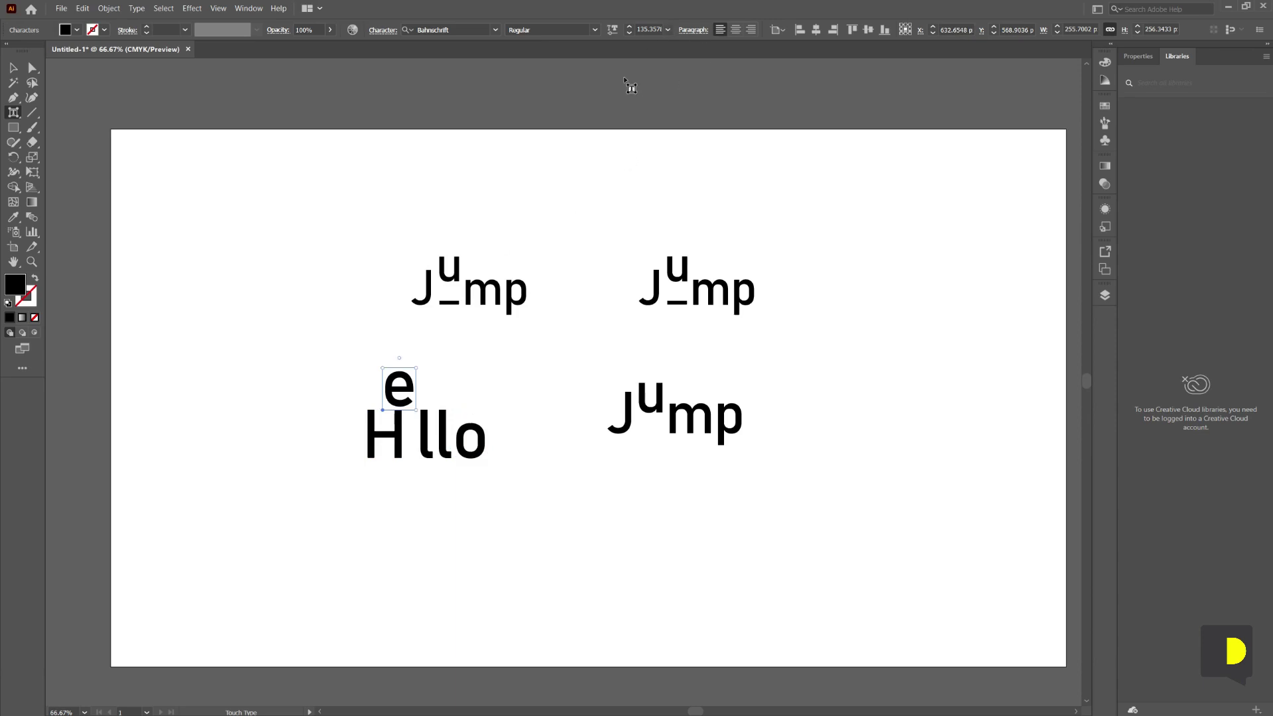
mouse_move(412, 398)
mouse_down()
mouse_move(470, 458)
mouse_move(380, 514)
mouse_up()
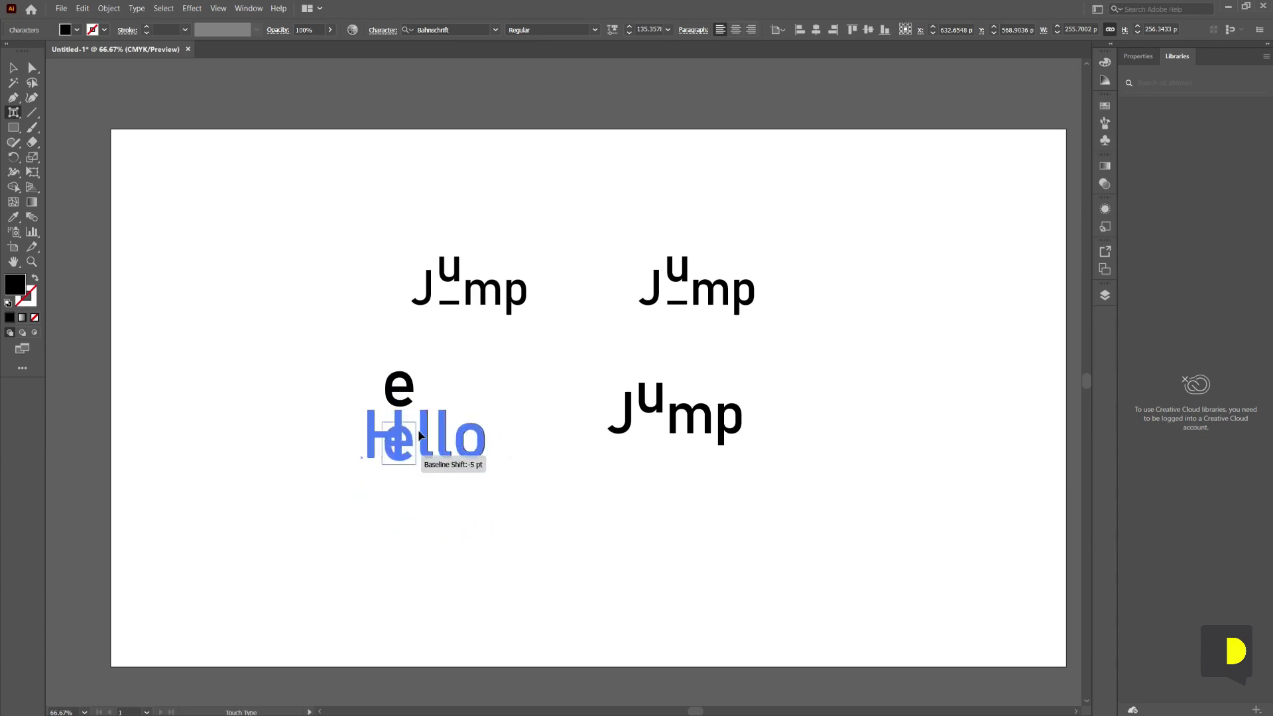
drag(380, 514, 431, 416)
Try replacing the raised e with T, then undo it and exit text editing
key(Escape)
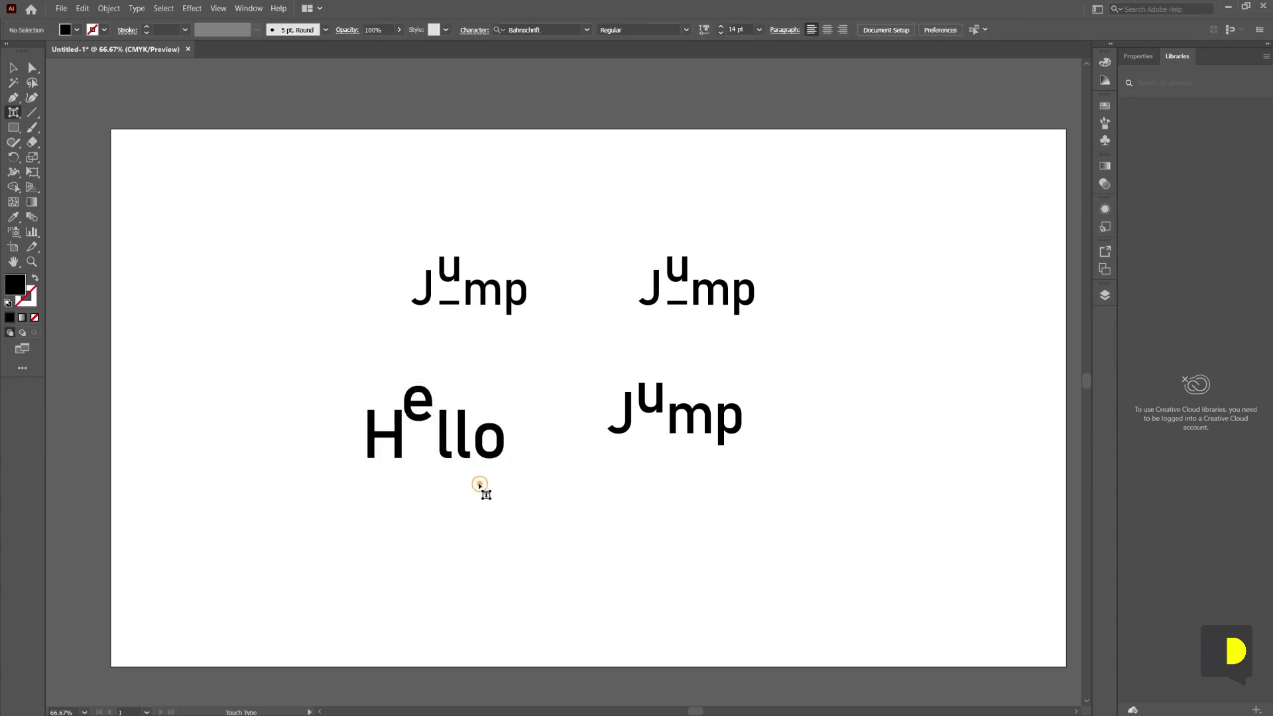
double_click(414, 406)
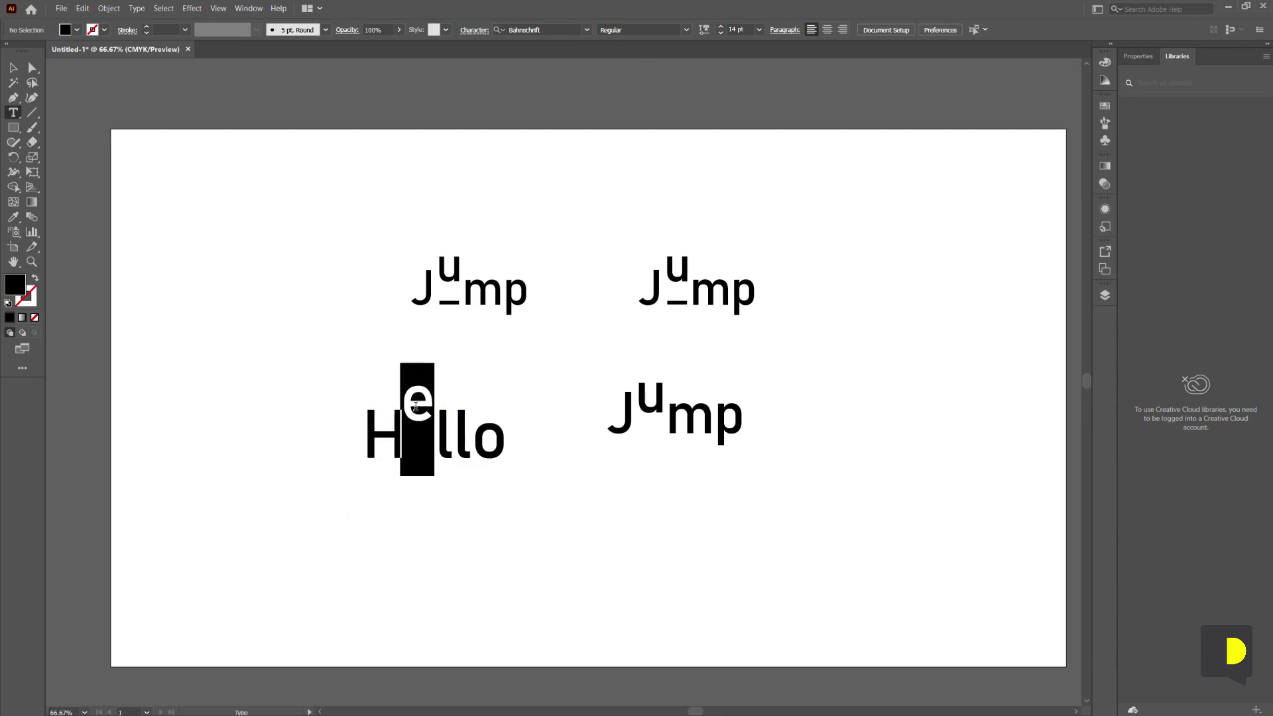
key(Right)
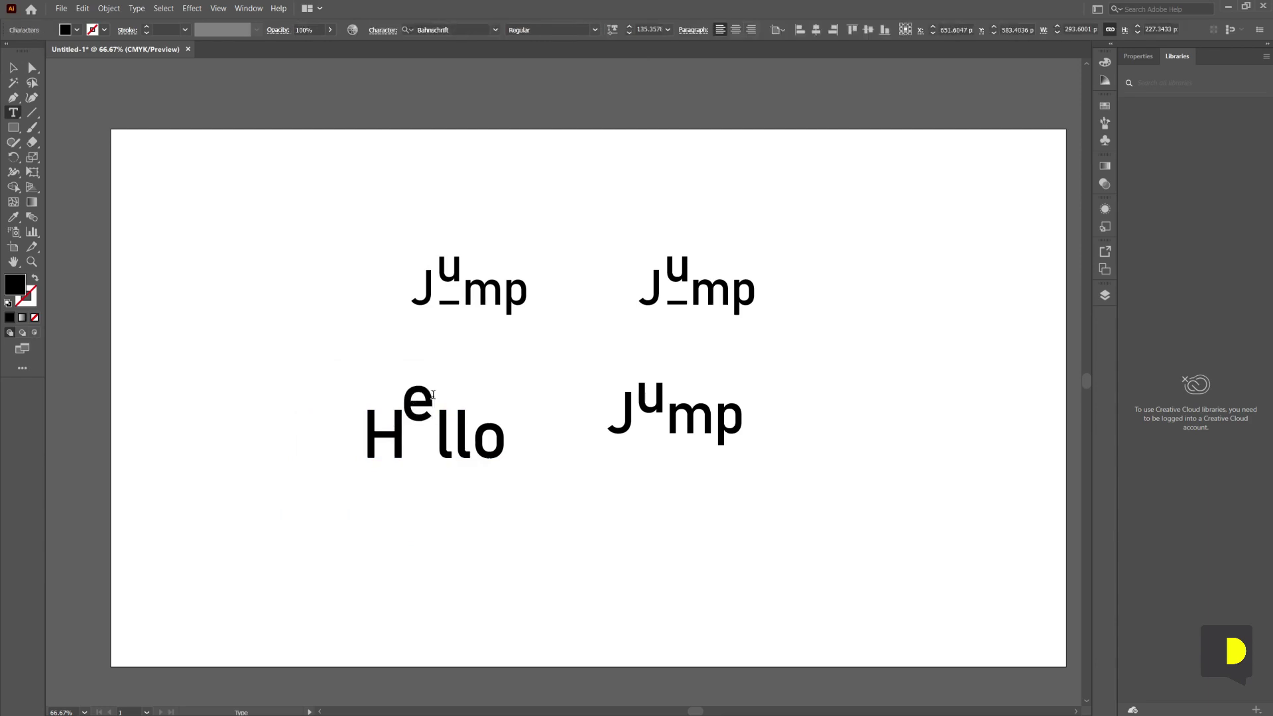
drag(414, 405, 429, 394)
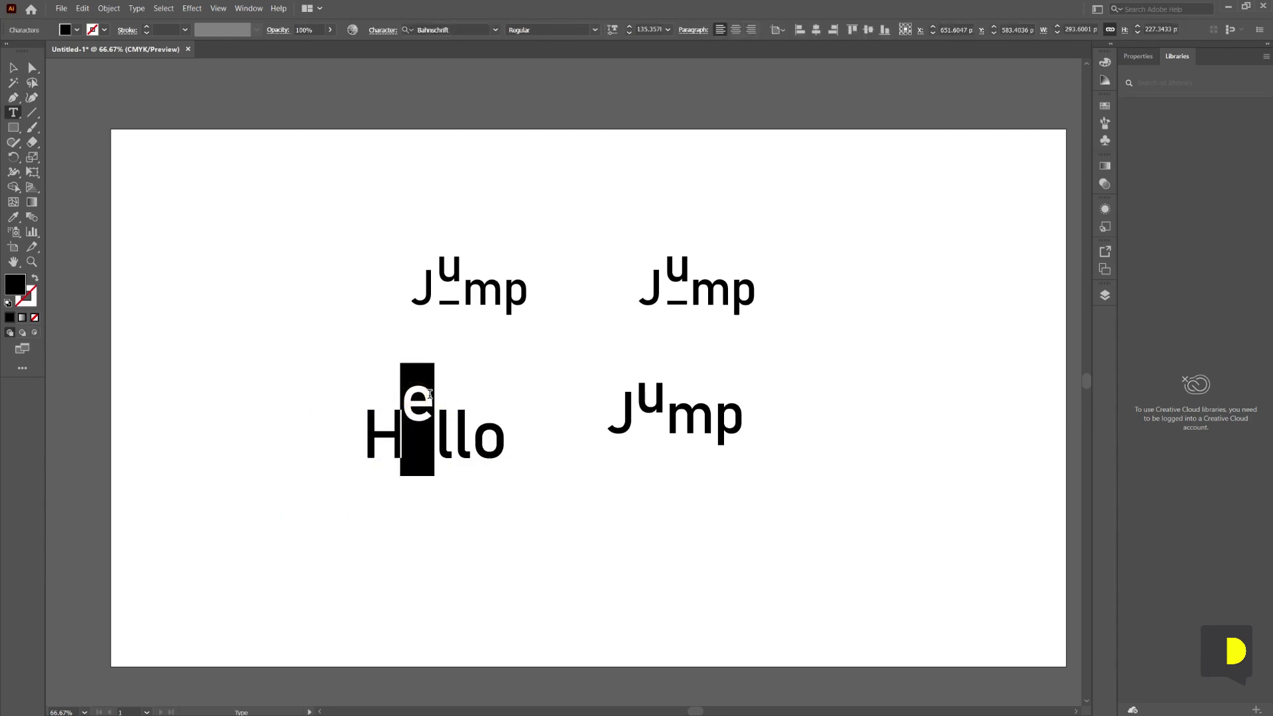
text(T)
key(ctrl+z)
key(Escape)
With the Touch Type Tool, drop the o below the baseline and tilt the e clockwise
click(12, 112)
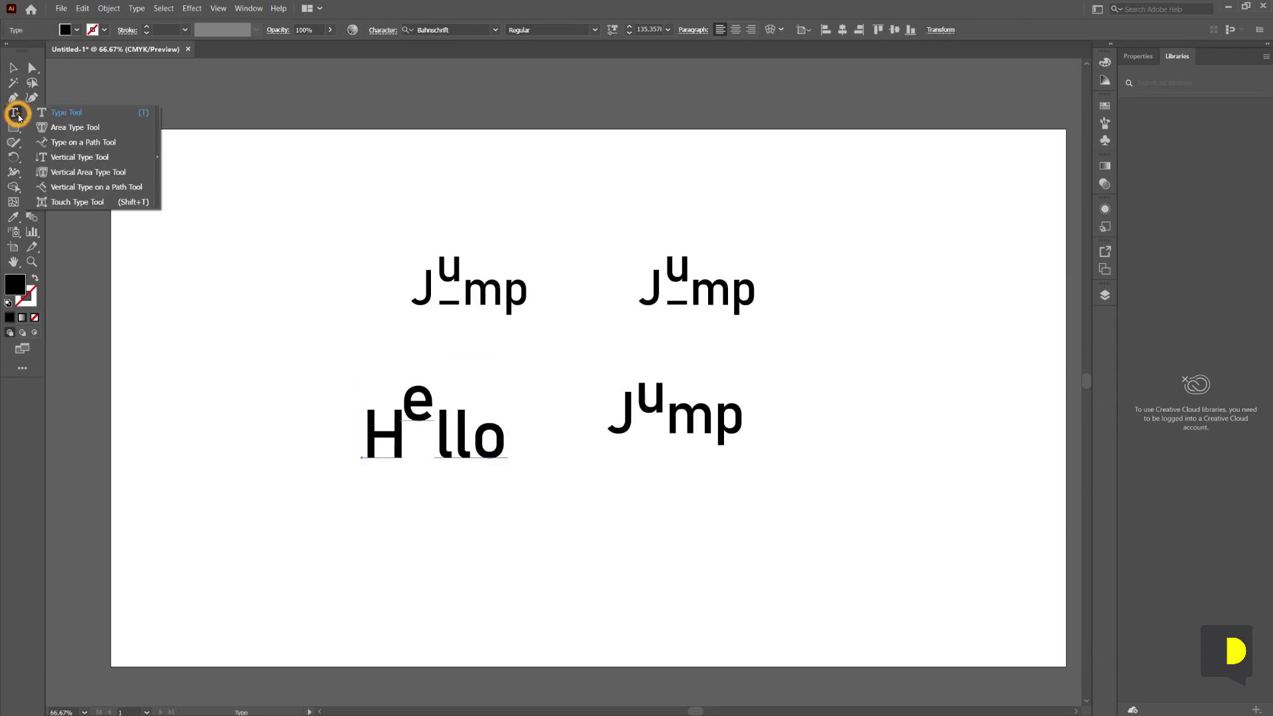
click(77, 201)
click(497, 456)
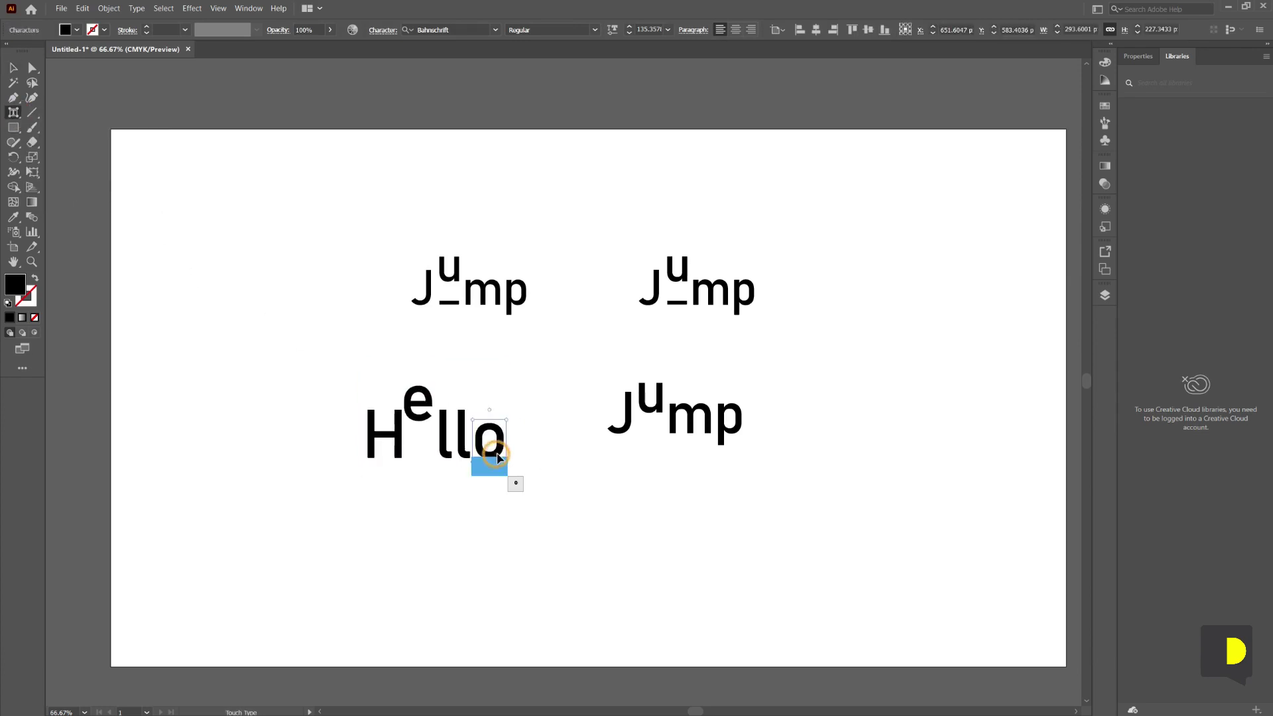
drag(497, 456, 499, 484)
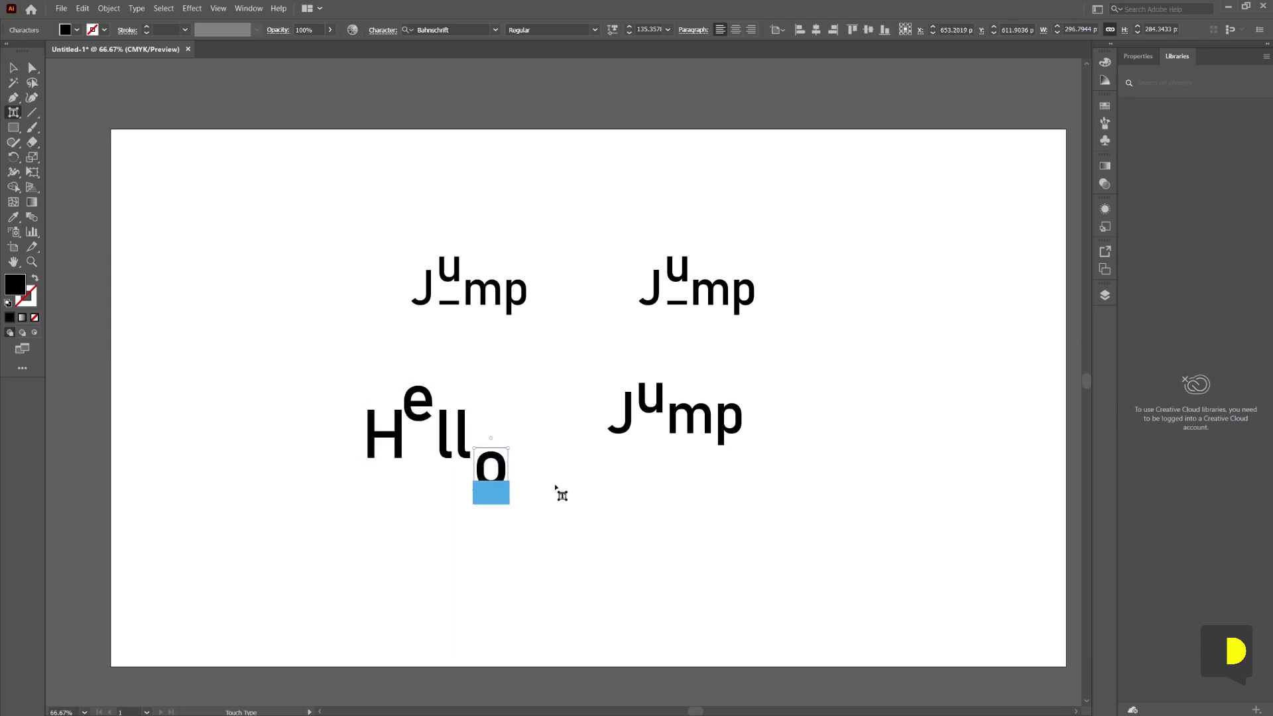
click(428, 395)
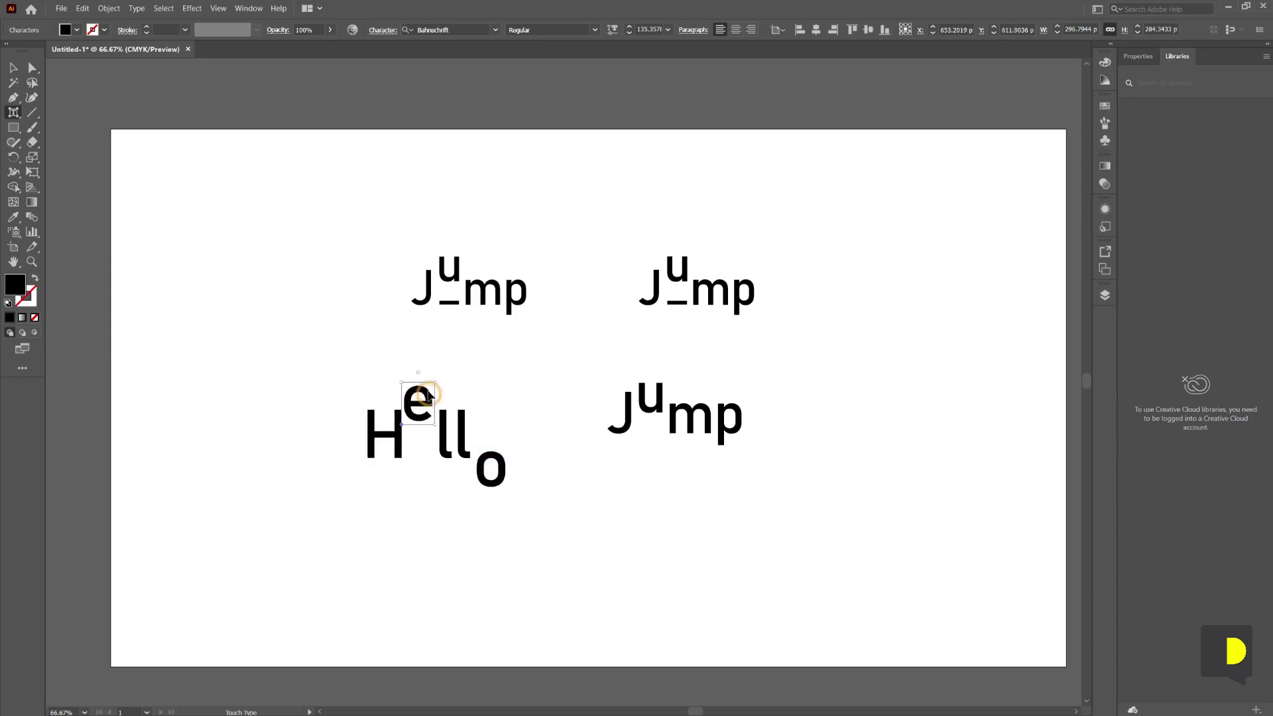
drag(417, 373, 447, 396)
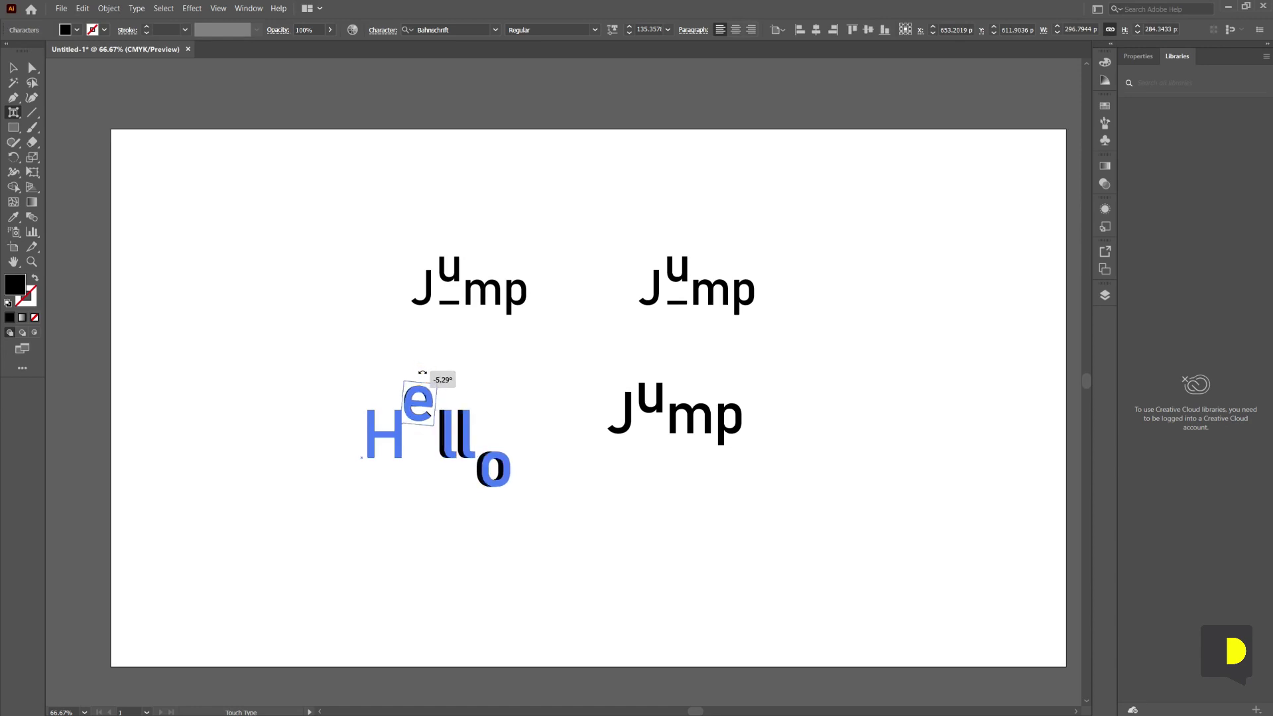
click(560, 513)
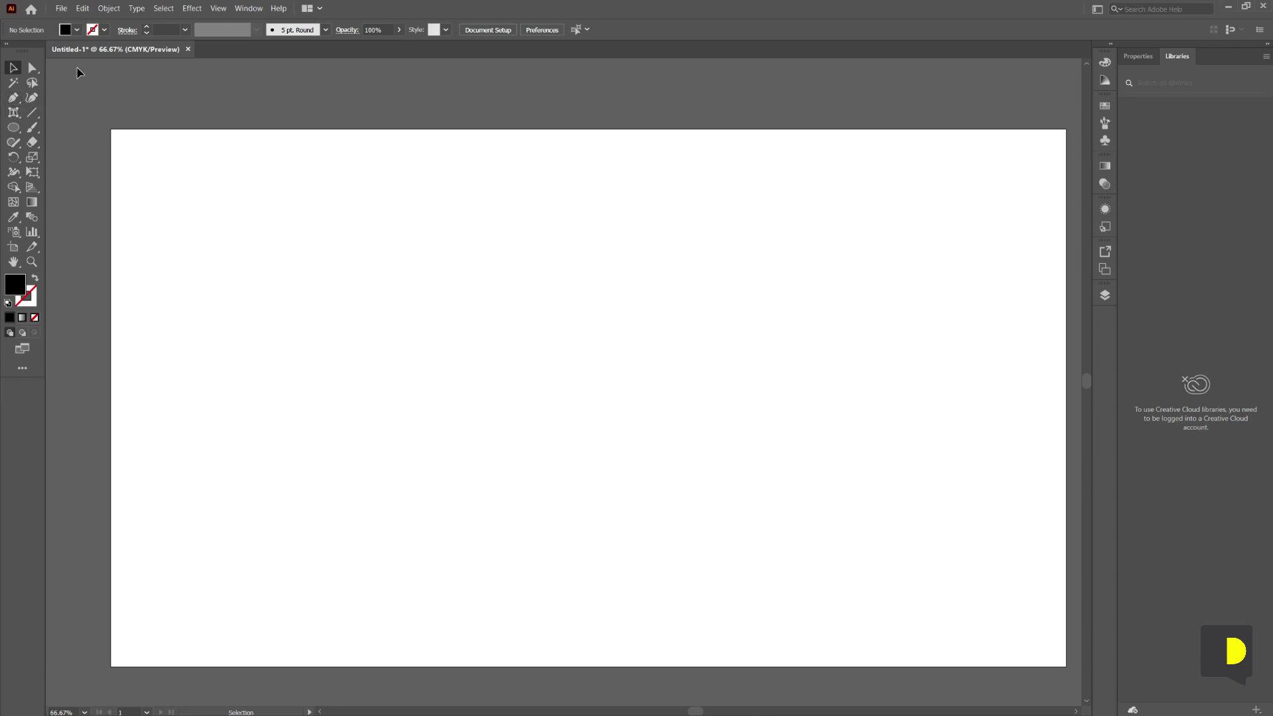
Draw a small square left of the artboard centre and fill it blue
click(18, 135)
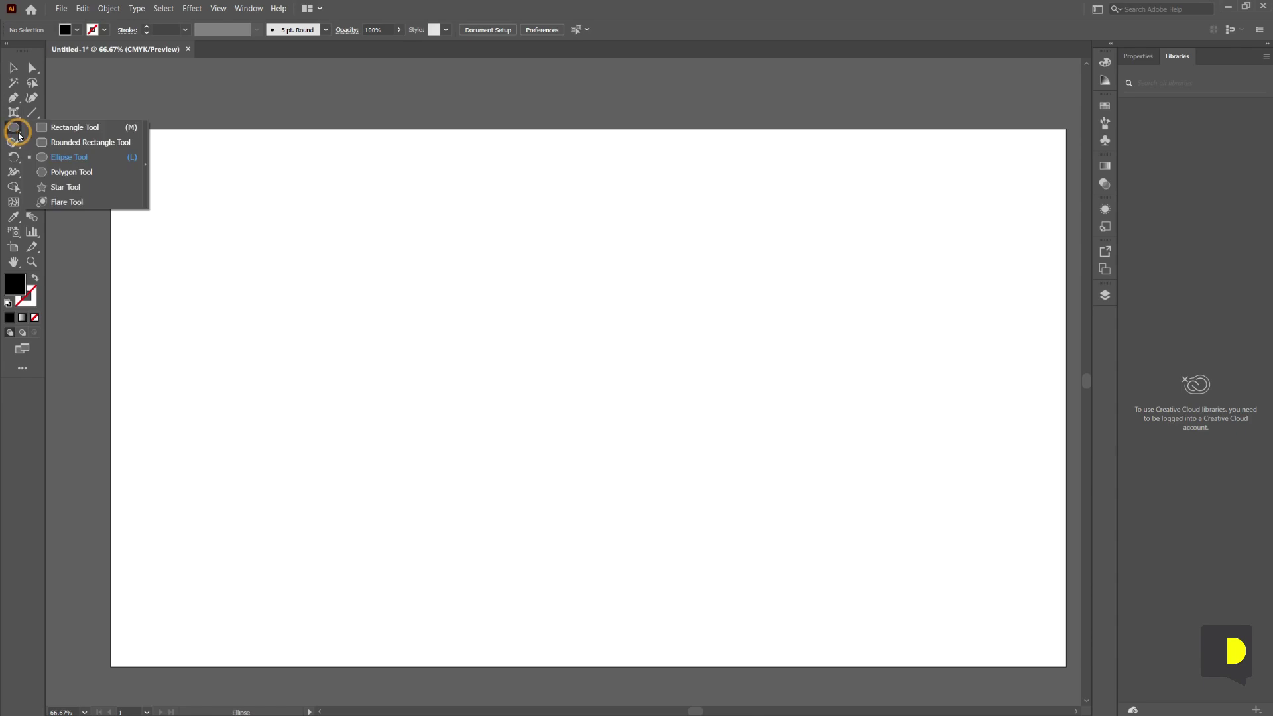
click(53, 132)
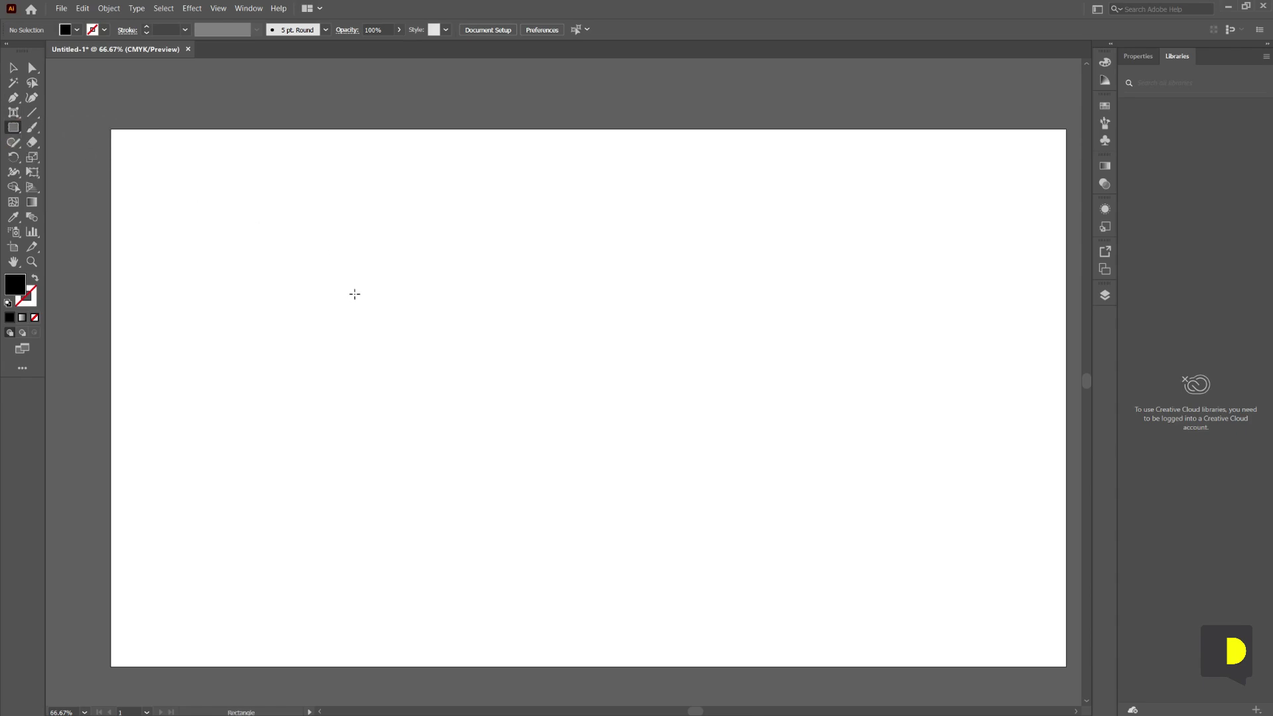
drag(355, 271, 377, 293)
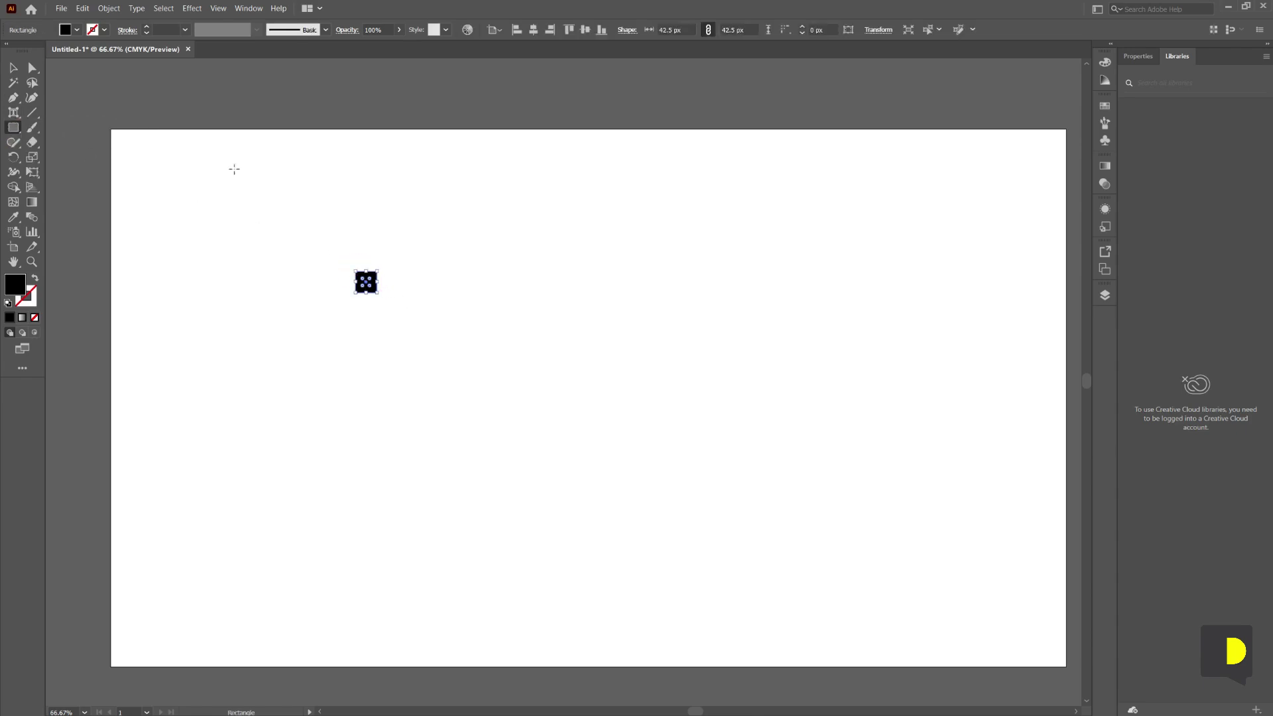
click(77, 30)
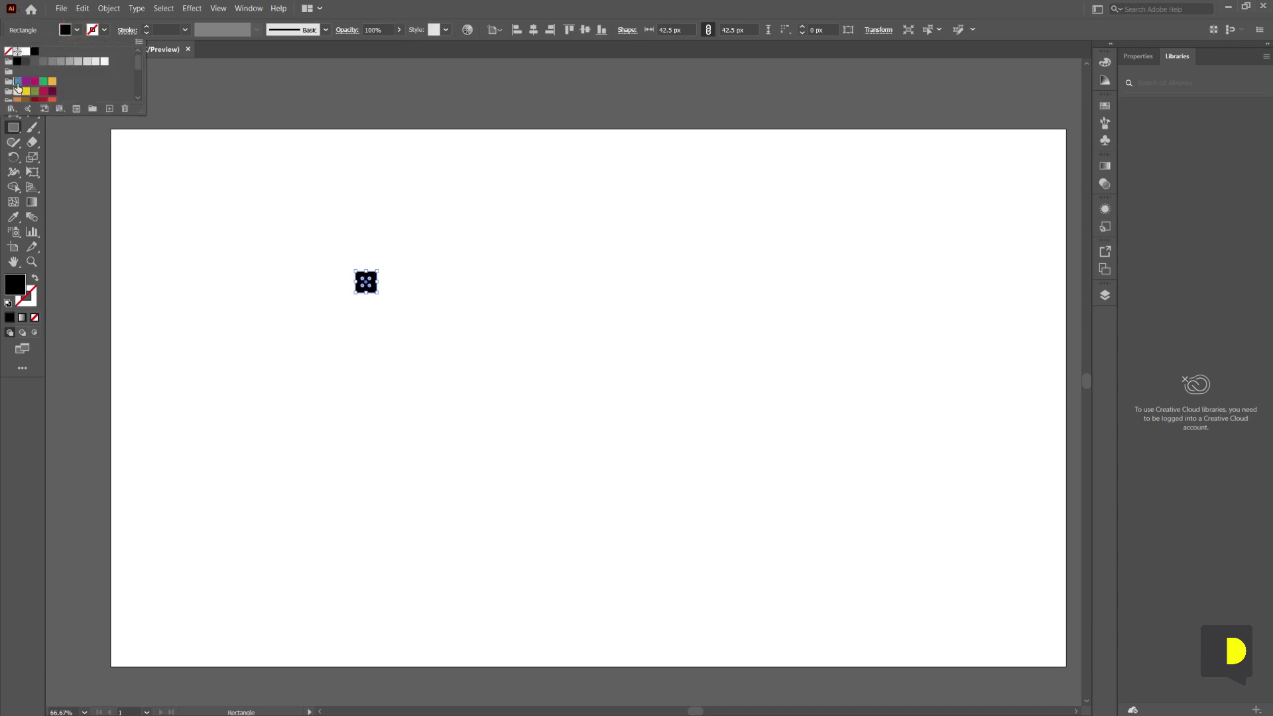
click(15, 83)
Alt-drag two copies to form an evenly spaced row of three squares
key(v)
drag(366, 283, 397, 283)
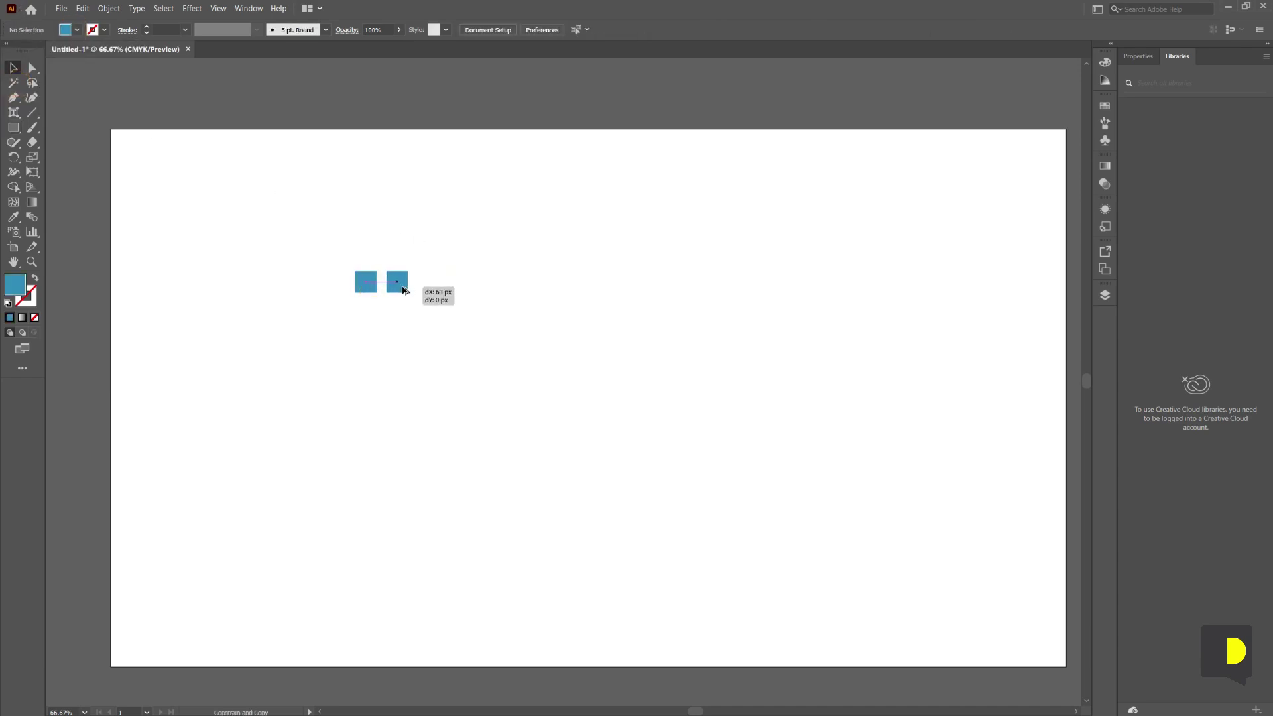
click(427, 305)
key(a)
key(ctrl+plus)
key(ctrl+plus)
drag(378, 298, 535, 355)
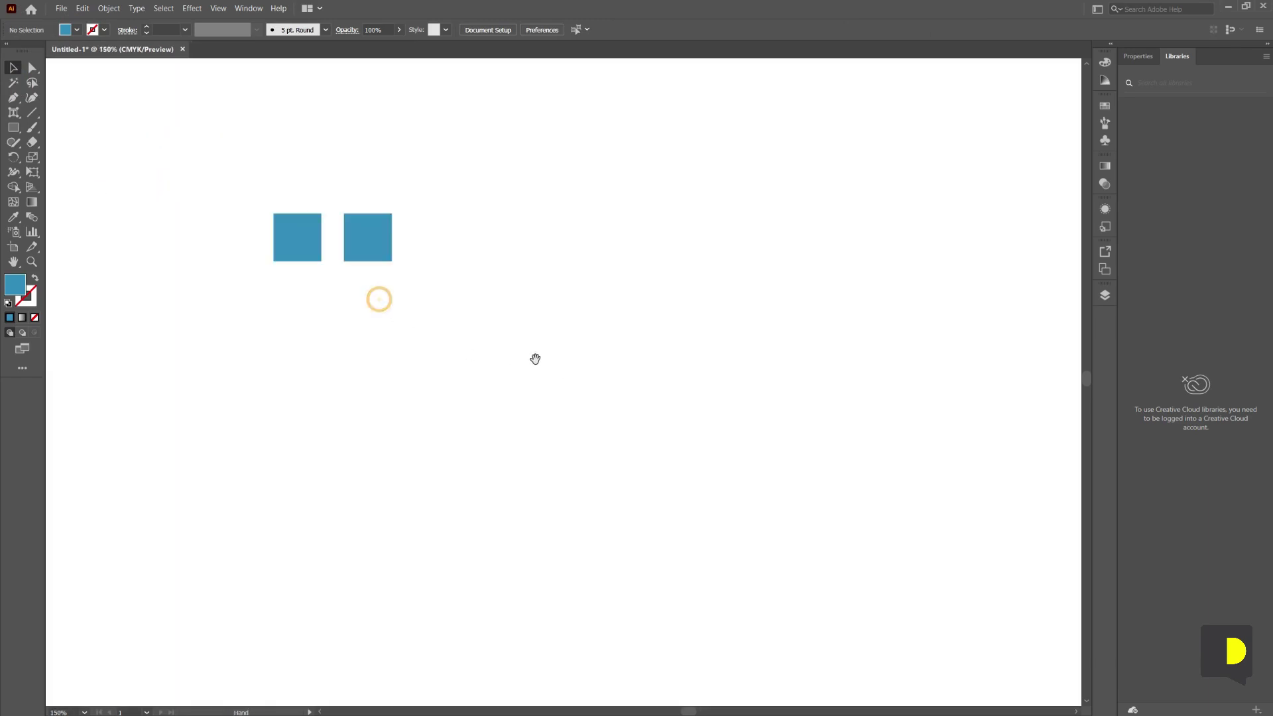
drag(368, 250, 438, 256)
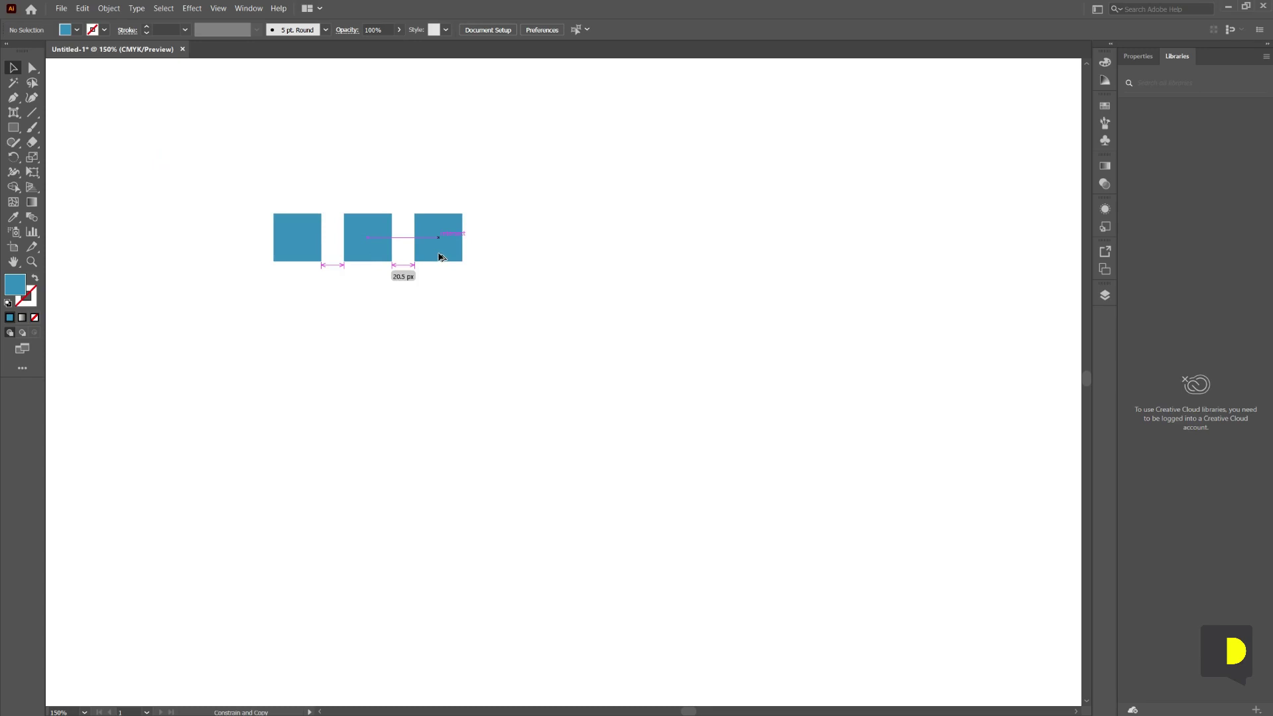
drag(439, 256, 440, 256)
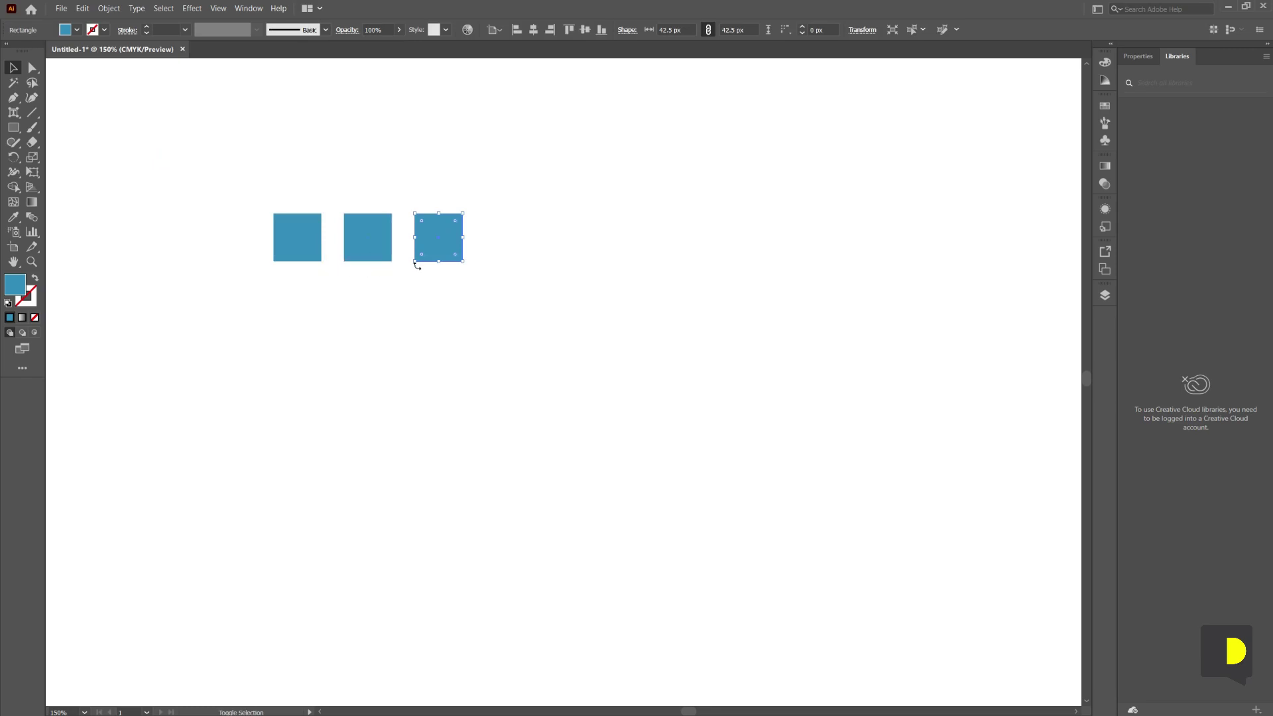
click(419, 288)
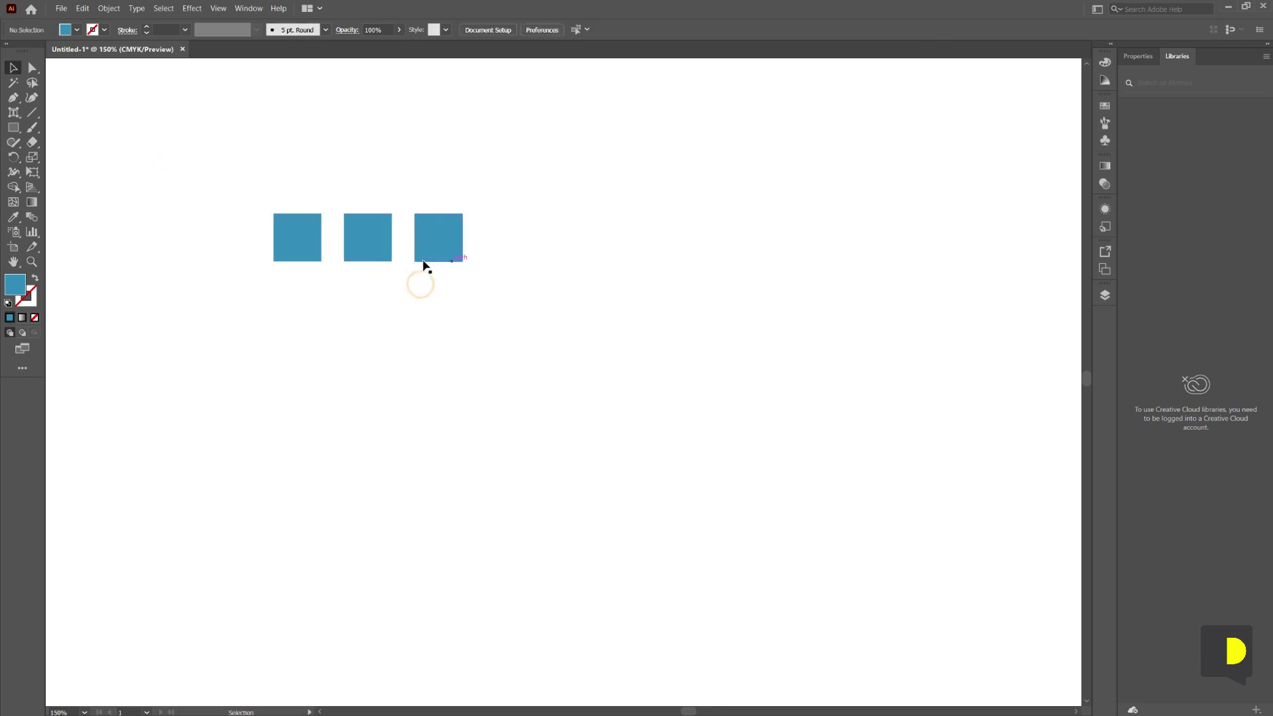
Copy the square twice more to extend the row to five blue squares
click(220, 10)
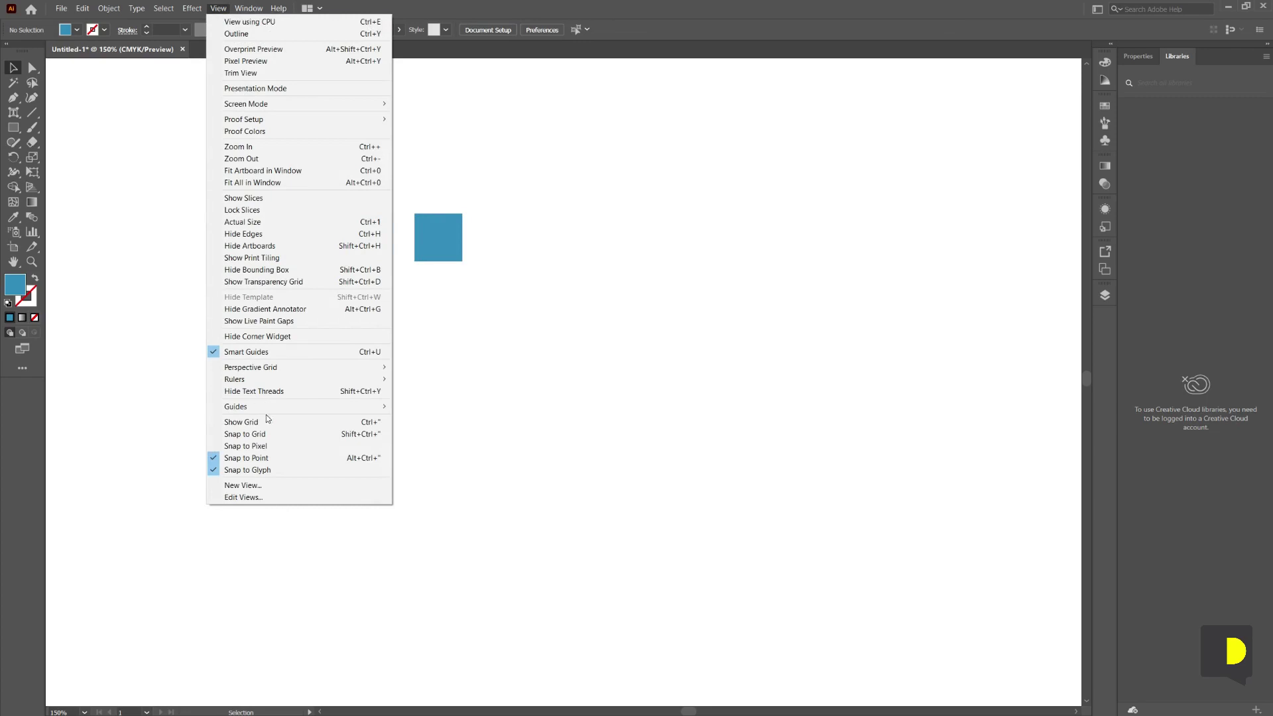
click(539, 344)
drag(438, 257, 509, 258)
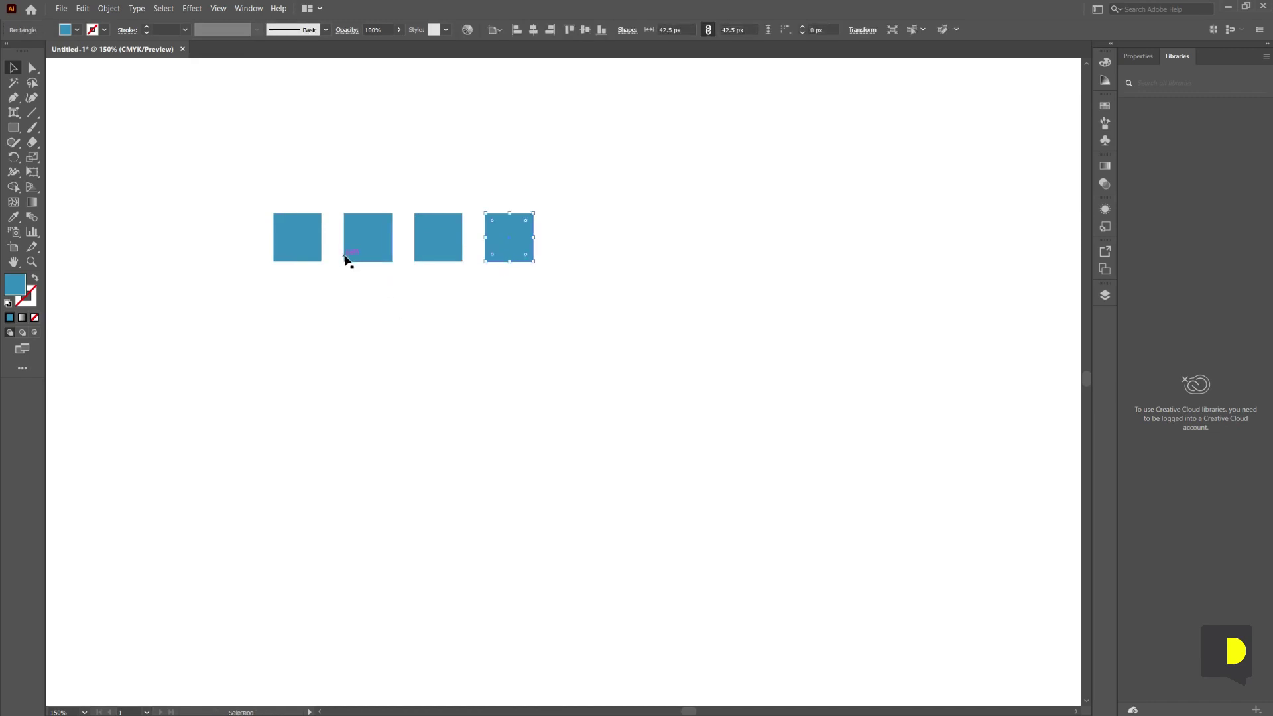
shift+click(506, 245)
drag(496, 252, 566, 251)
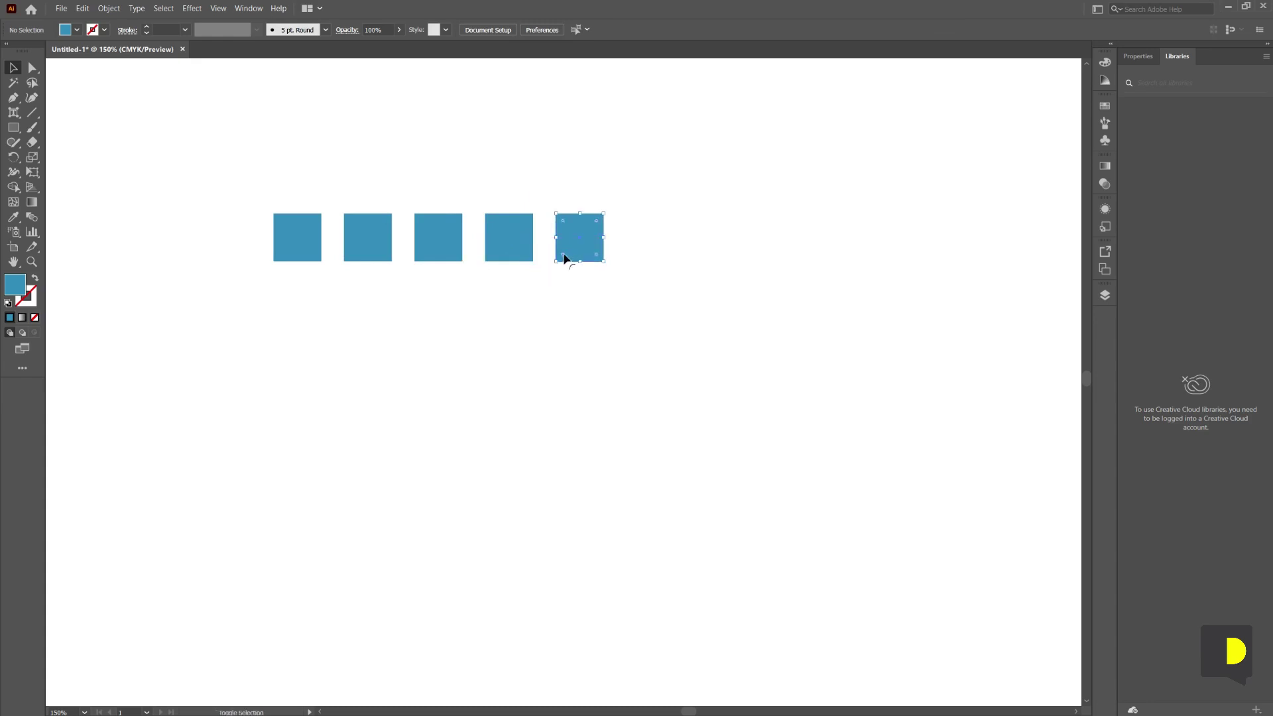
click(578, 321)
drag(194, 190, 587, 298)
click(578, 308)
Build a second row of five squares beneath and distribute it evenly with Horizontal Distribute Center
key(m)
mouse_move(273, 288)
mouse_down()
mouse_move(323, 337)
mouse_move(523, 312)
mouse_move(498, 326)
mouse_move(580, 330)
mouse_up()
key(v)
click(366, 337)
click(524, 354)
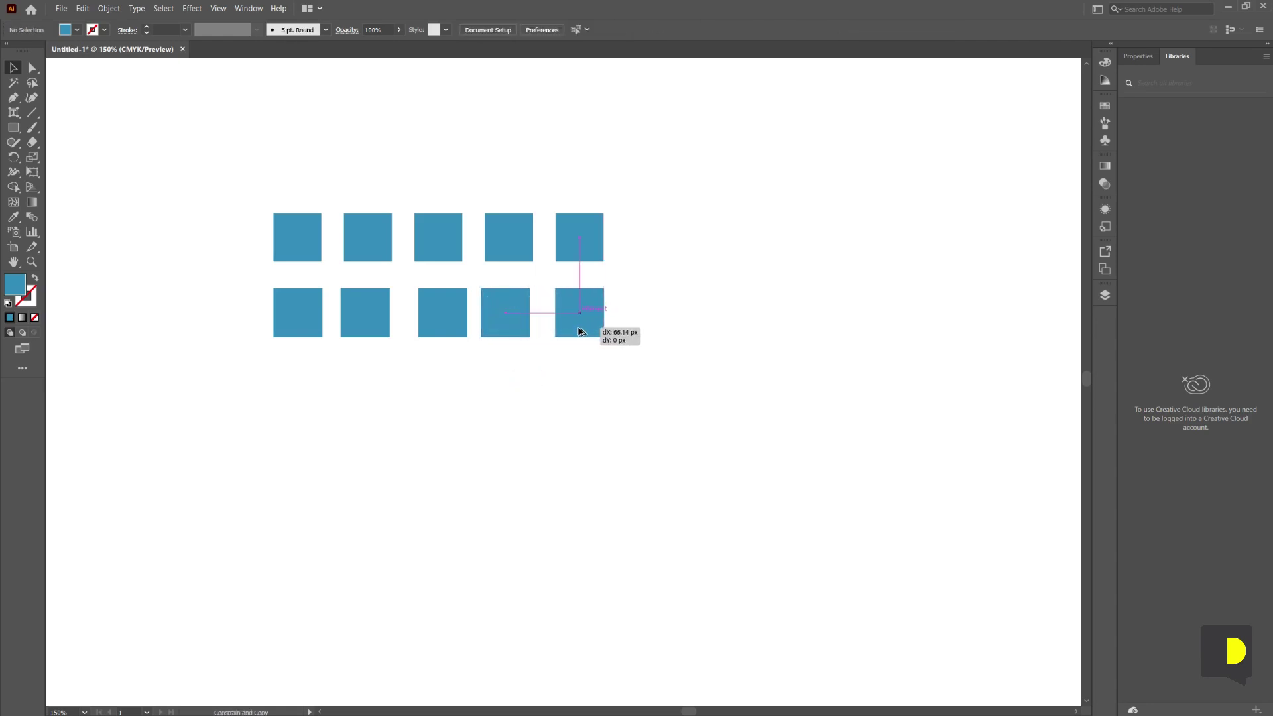
drag(579, 331, 579, 332)
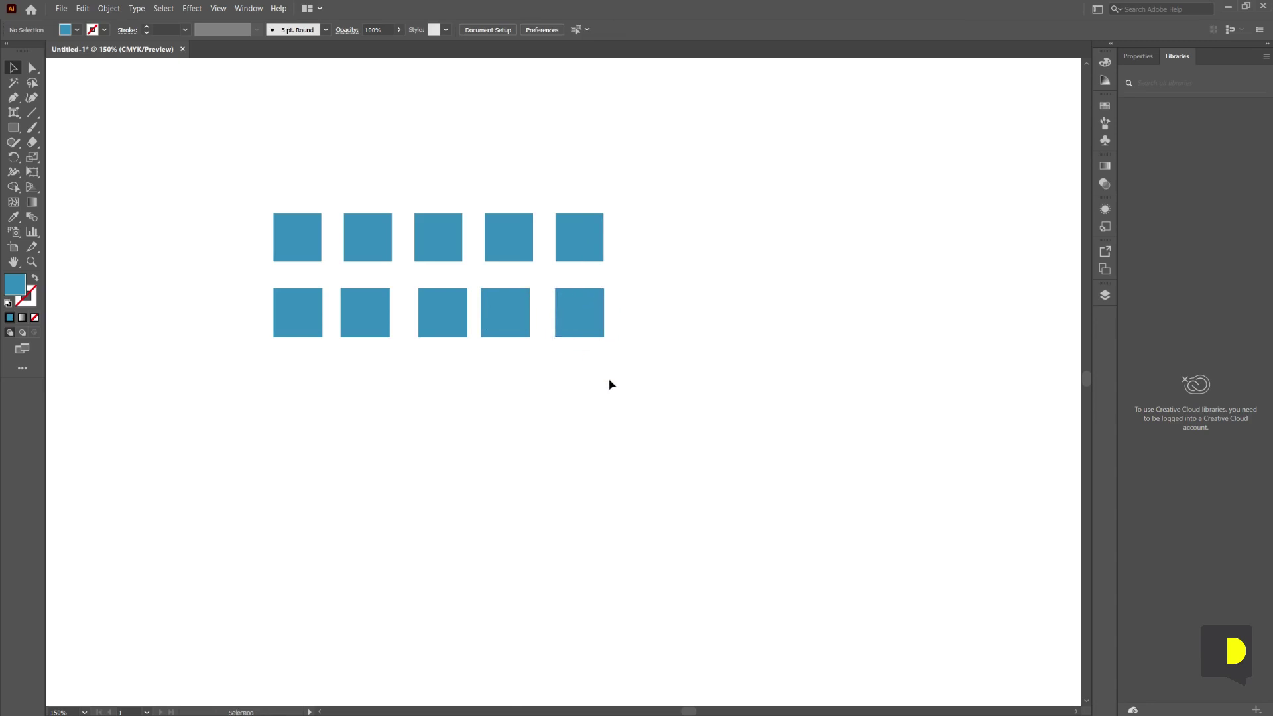
click(608, 379)
mouse_move(675, 382)
mouse_down()
mouse_move(164, 331)
mouse_move(178, 296)
mouse_up()
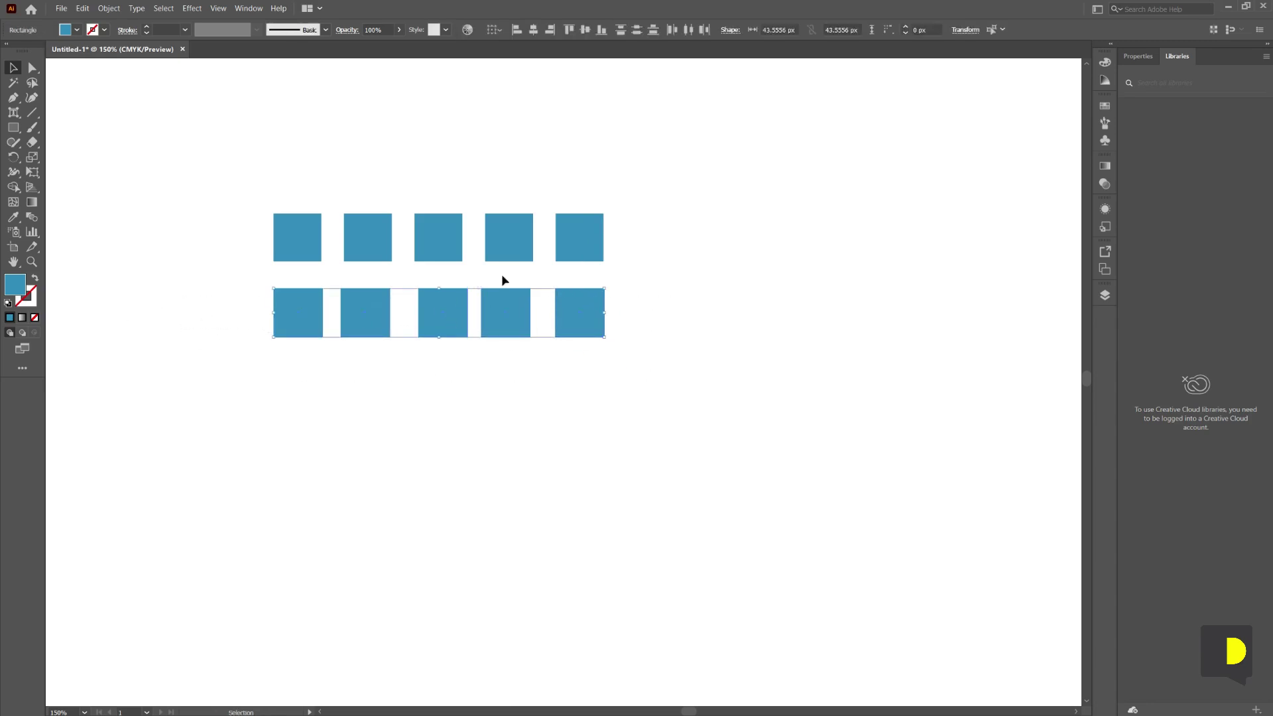
click(690, 33)
click(683, 308)
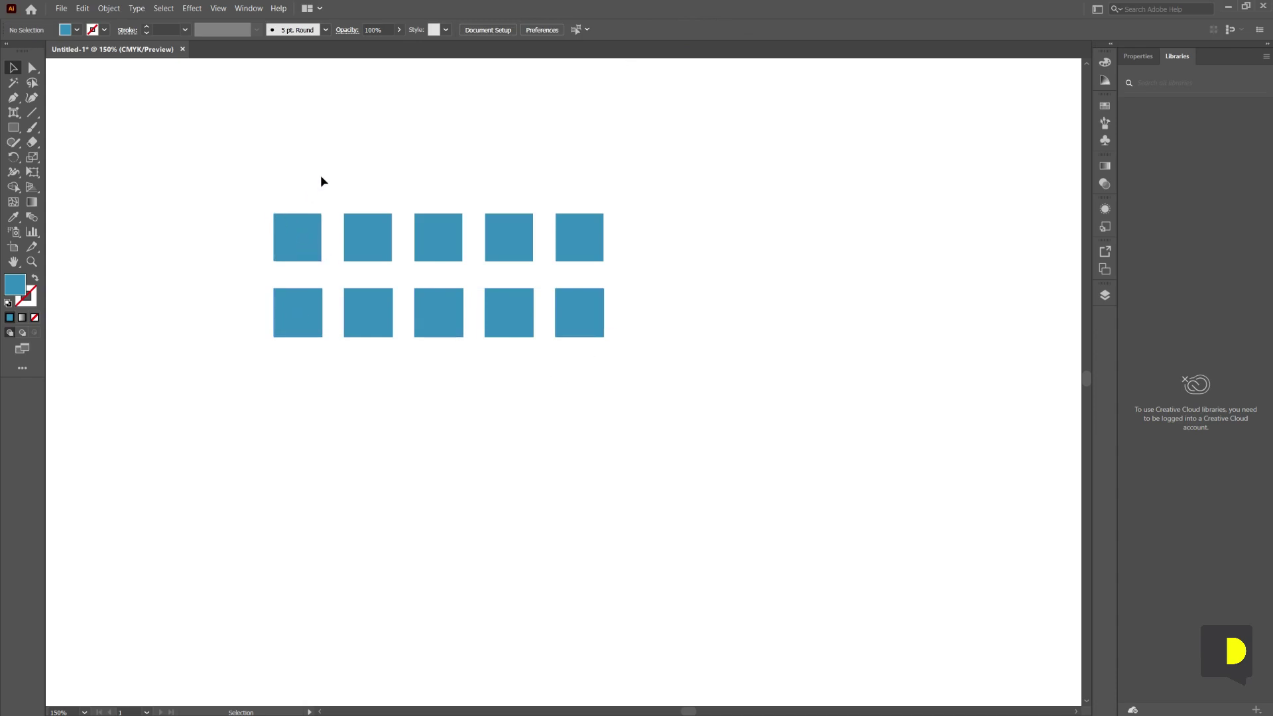
drag(322, 181, 722, 463)
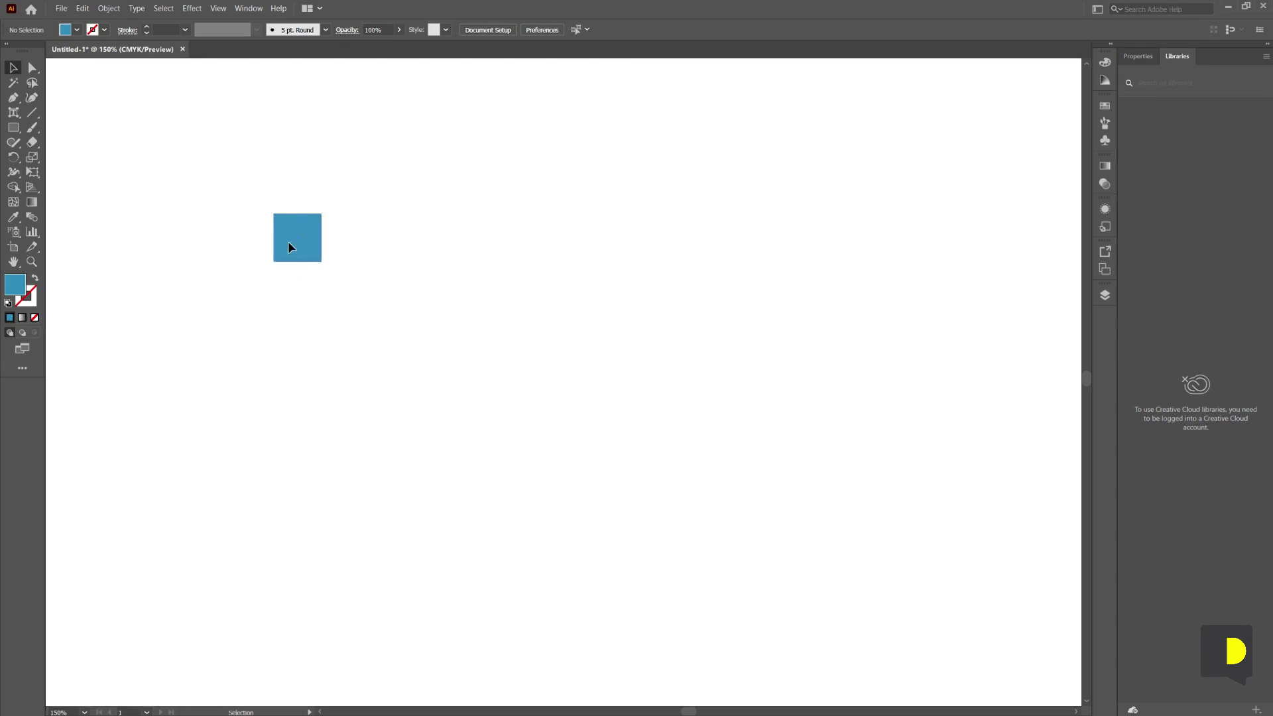
Repeat a square copy with Ctrl+D into a row of seven, then repeat the row into five rows
drag(289, 246, 357, 253)
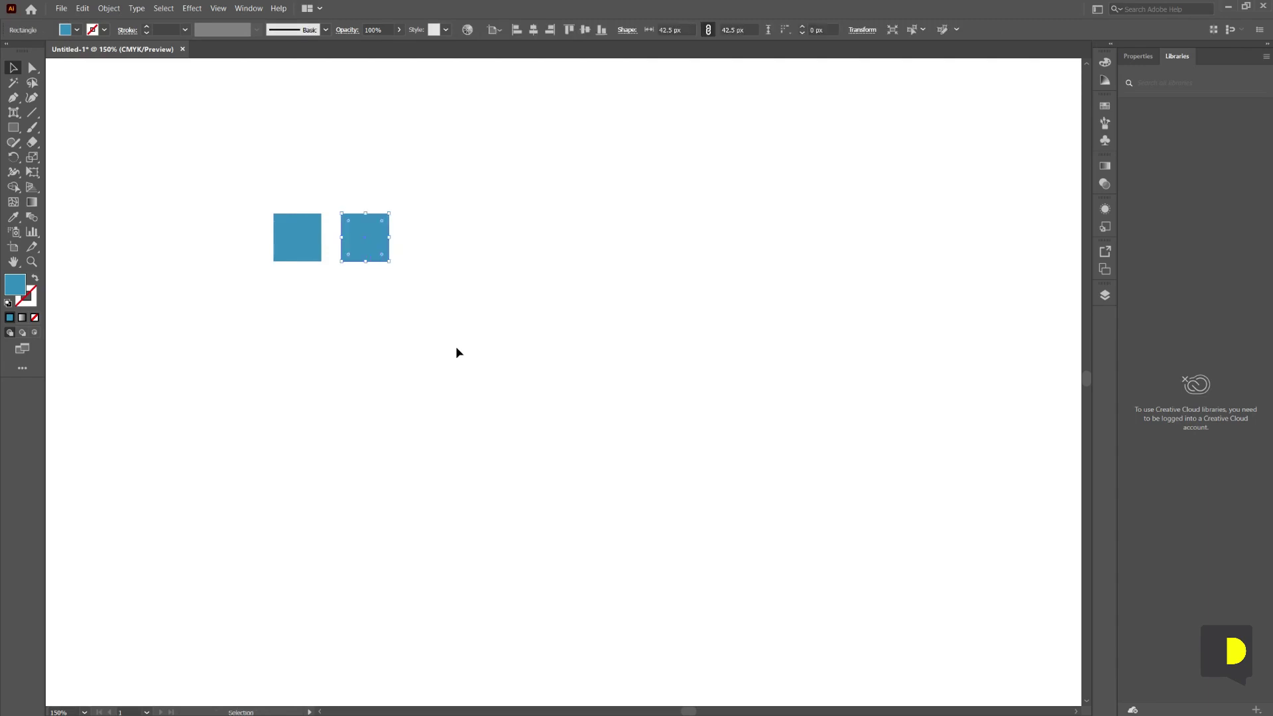
key(a)
key(ctrl+d)
key(ctrl+d)
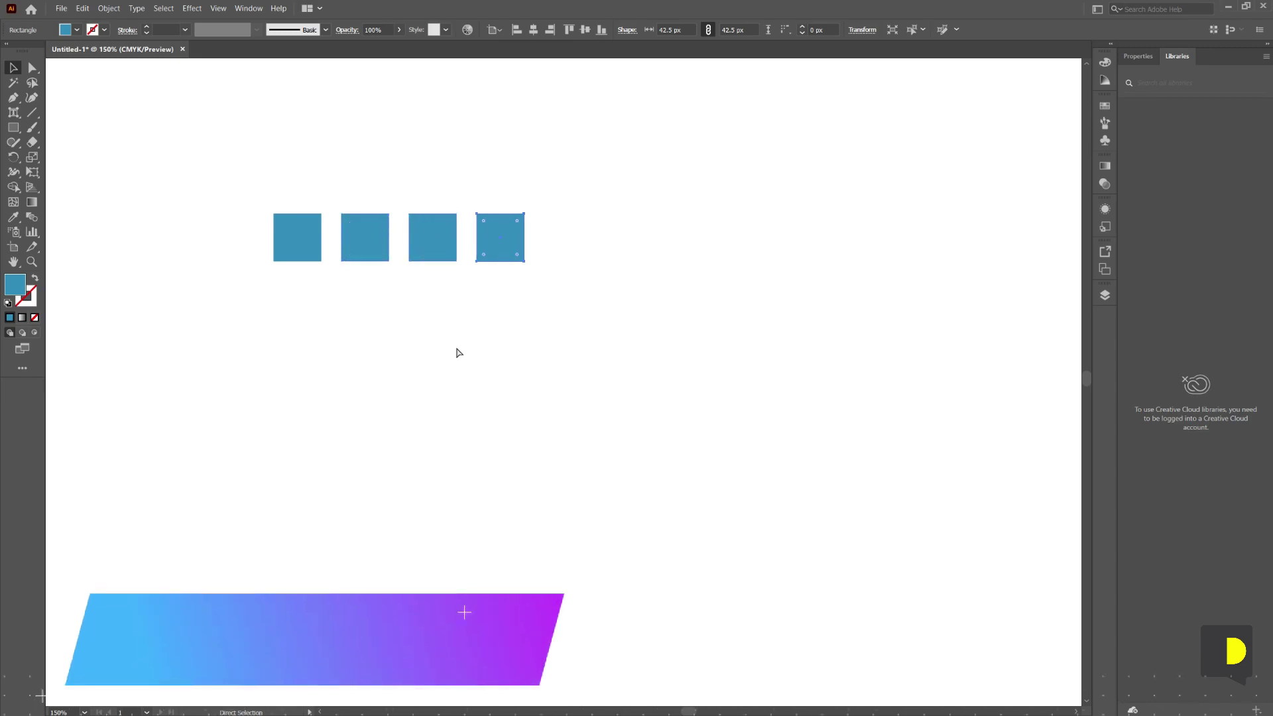
key(ctrl+d)
key(ctrl+d)
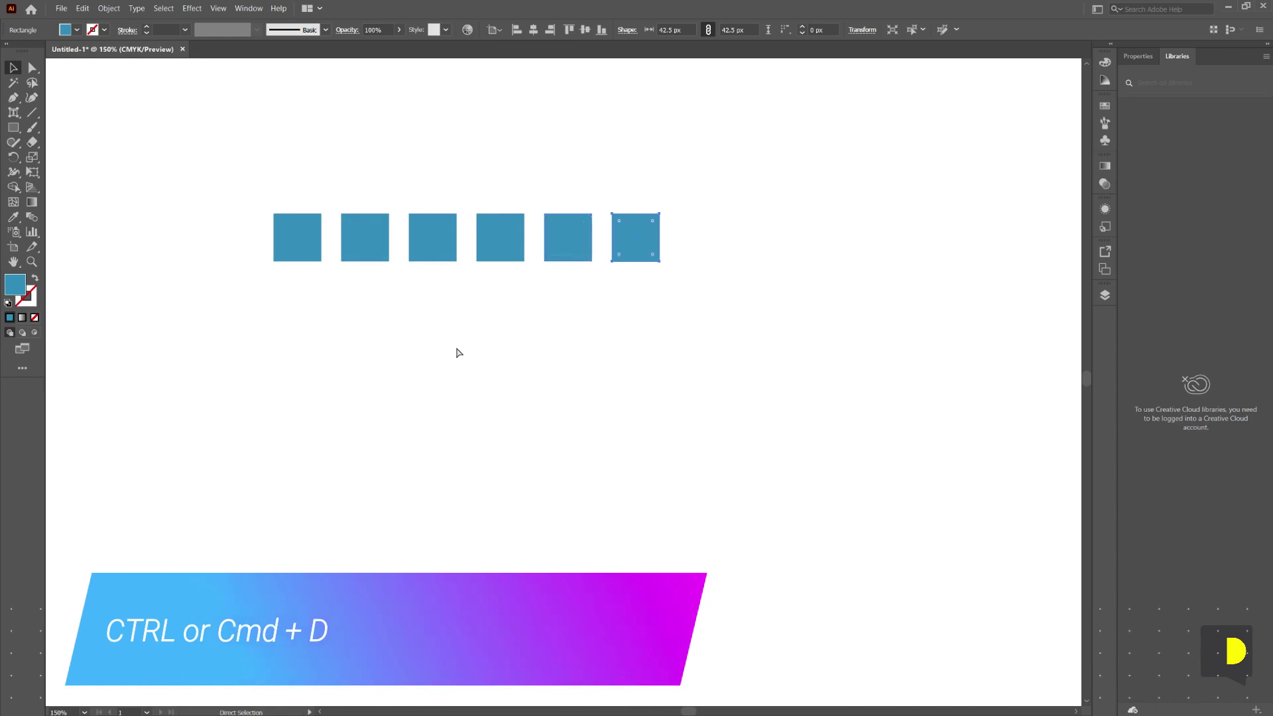
key(ctrl+d)
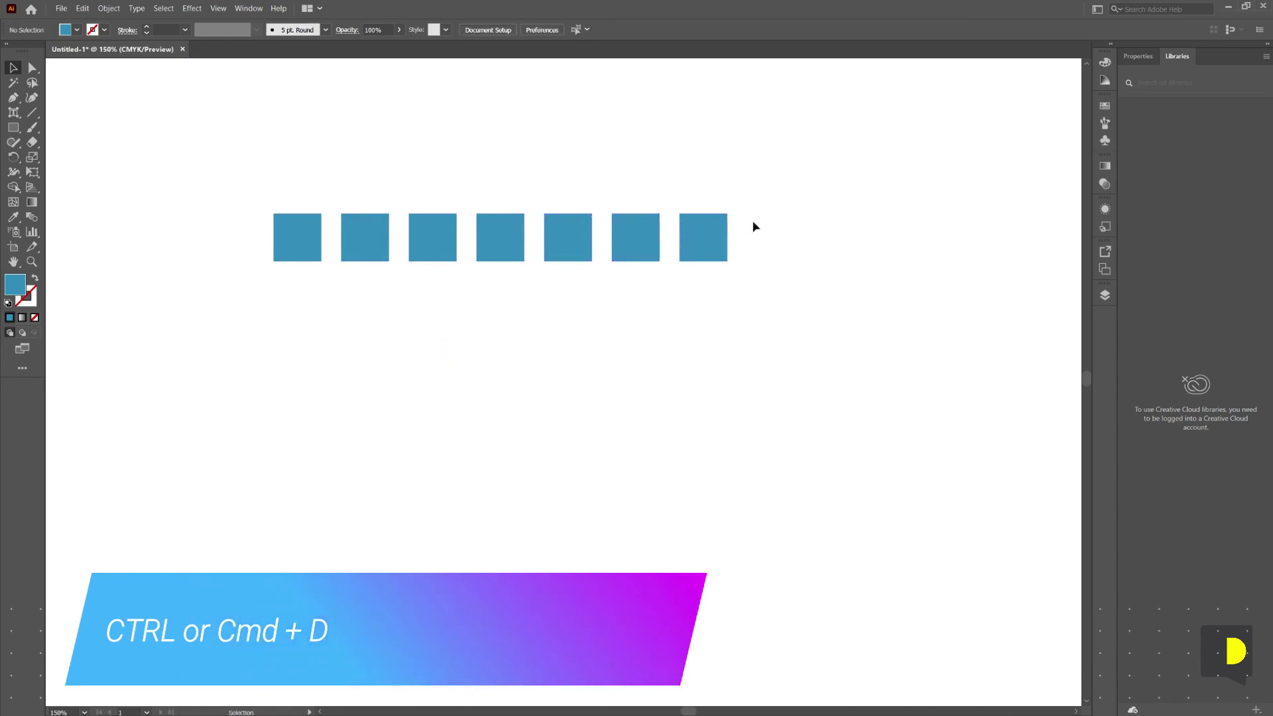
mouse_move(238, 141)
mouse_down()
mouse_move(729, 277)
mouse_move(707, 318)
mouse_up()
key(ctrl+d)
key(ctrl+d)
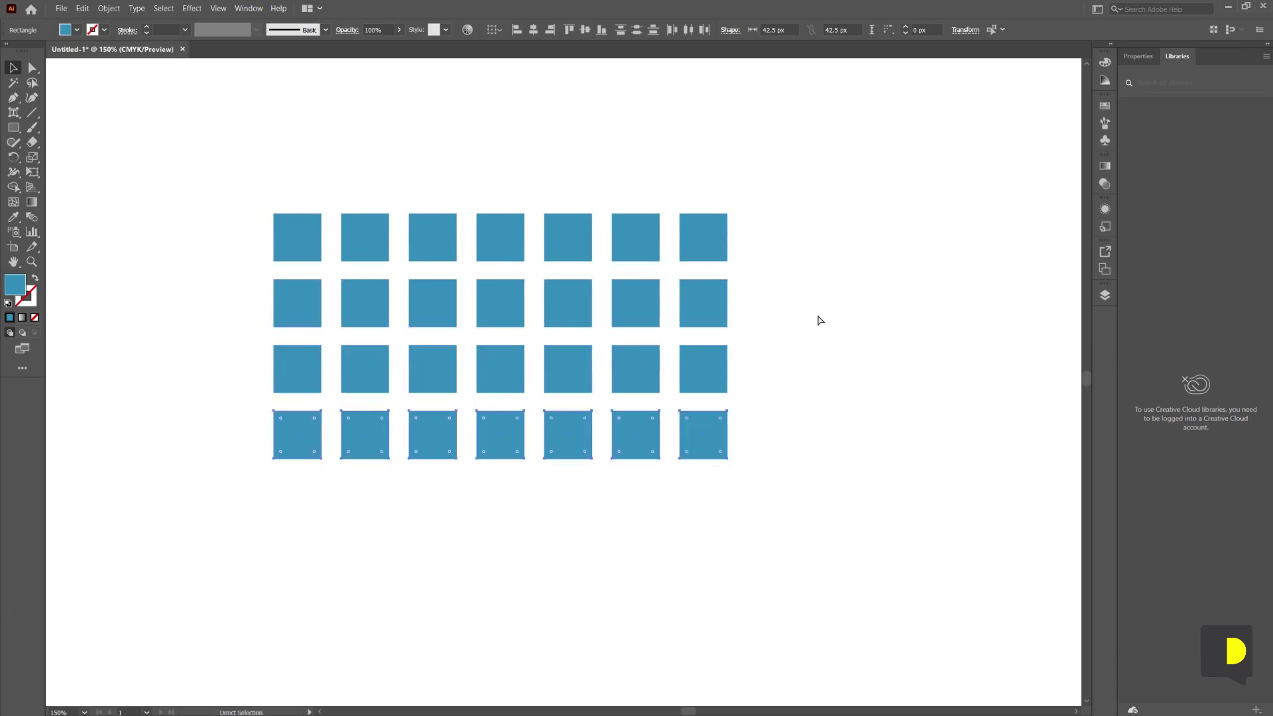
key(ctrl+d)
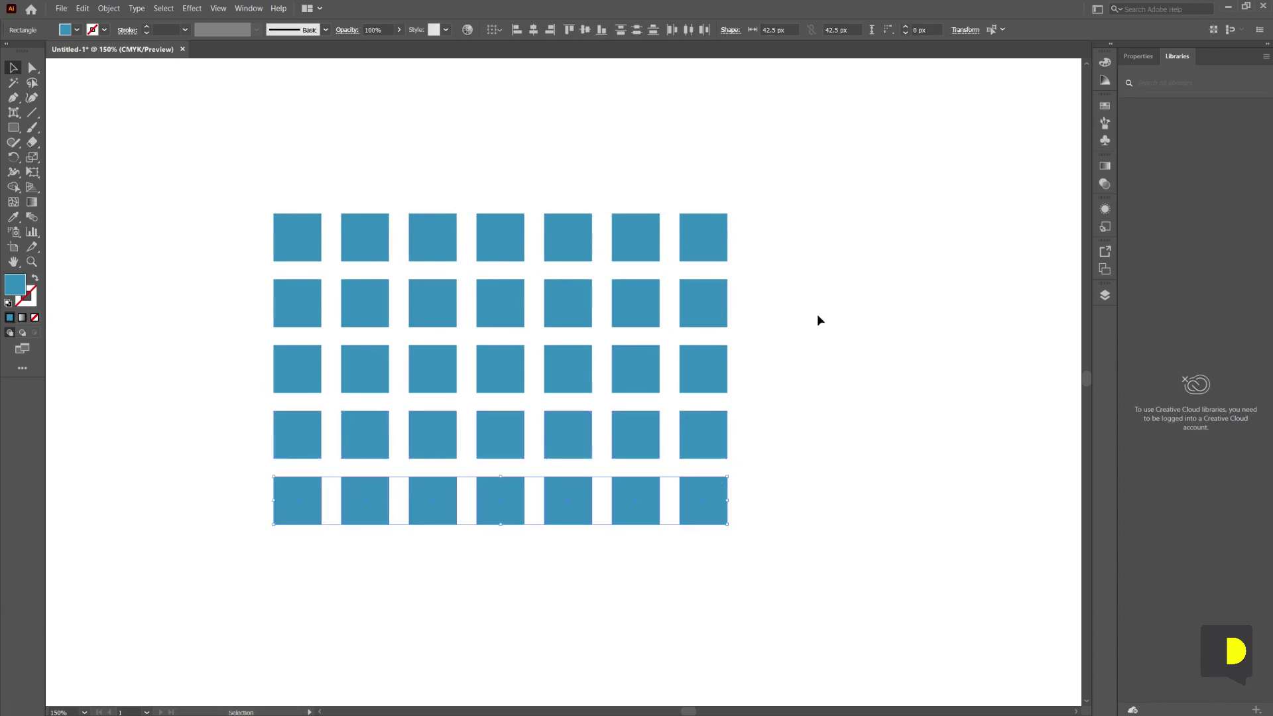
click(194, 452)
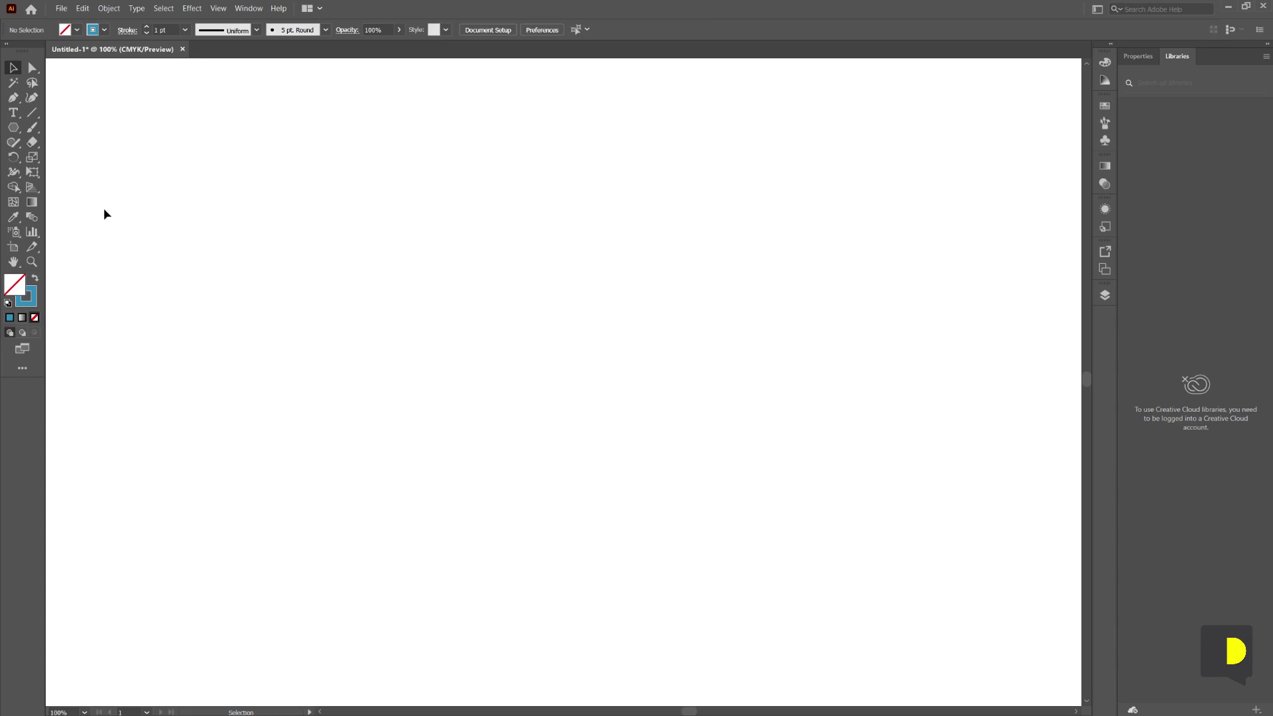
Draw a spiral of rotating hexagons with the Polygon tool and move it toward the page centre
click(12, 131)
mouse_move(425, 243)
mouse_down()
mouse_move(532, 305)
mouse_move(425, 275)
mouse_up()
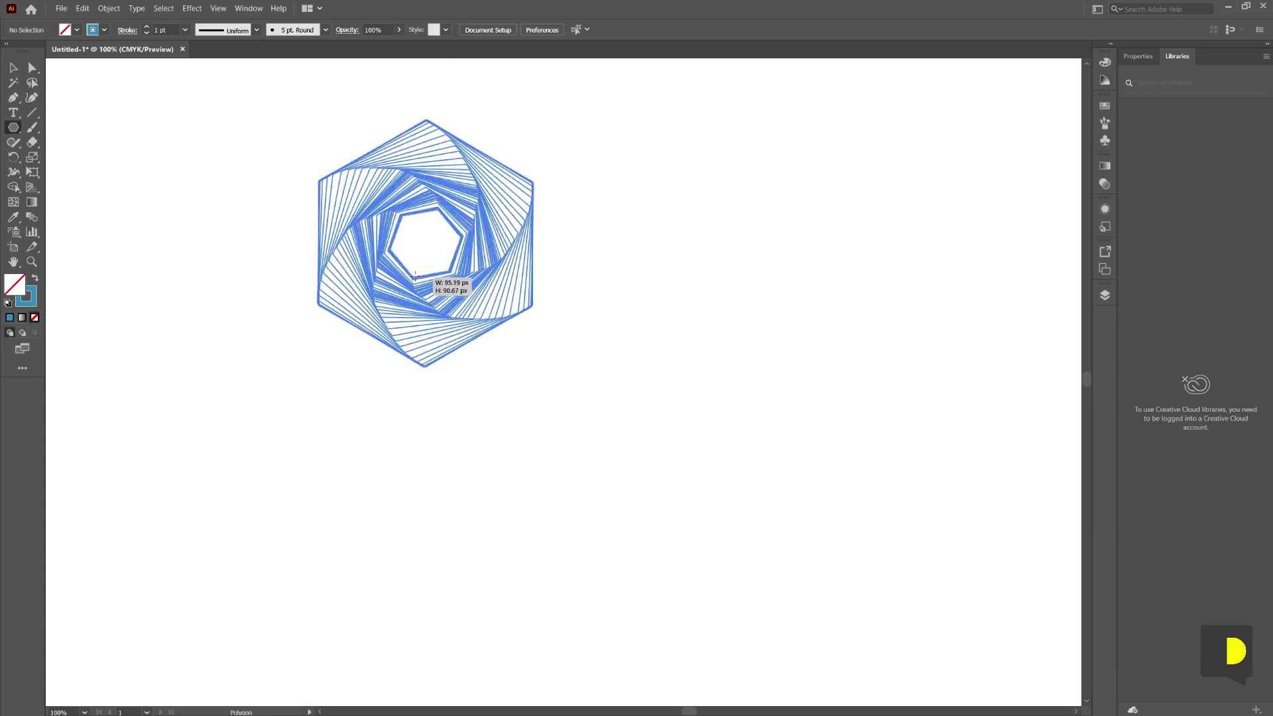
key(v)
click(647, 350)
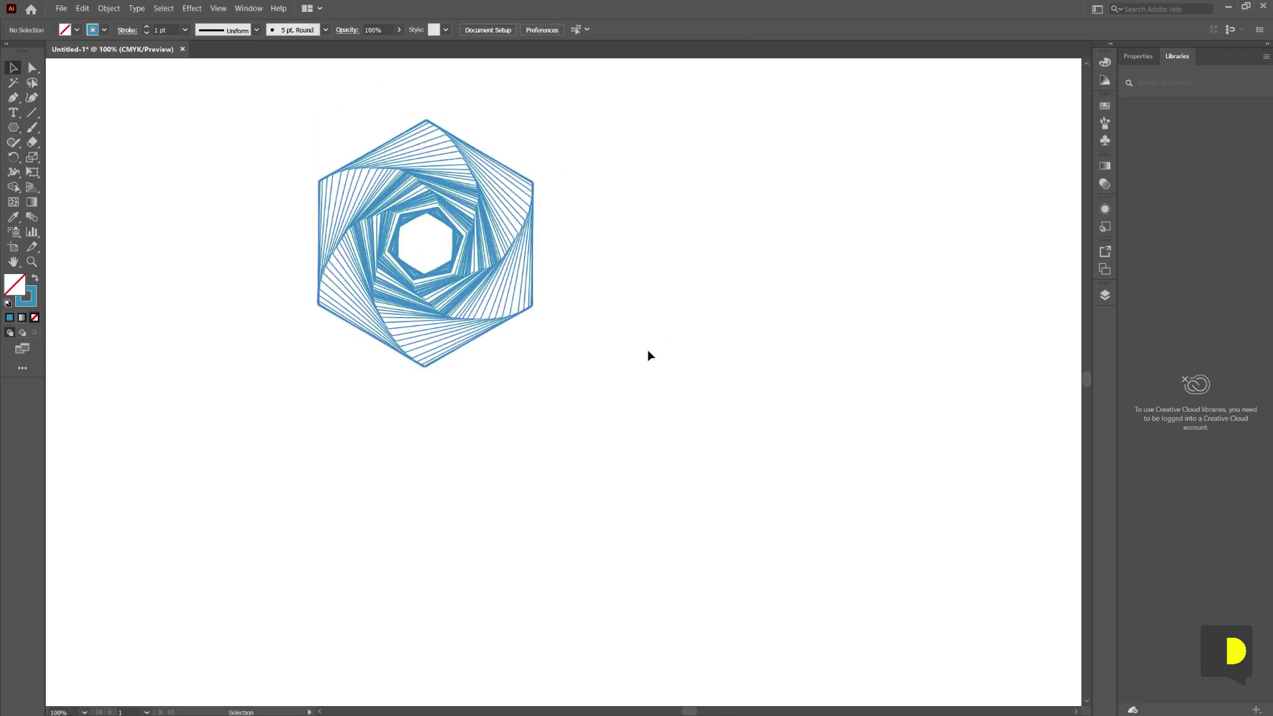
drag(261, 119, 534, 380)
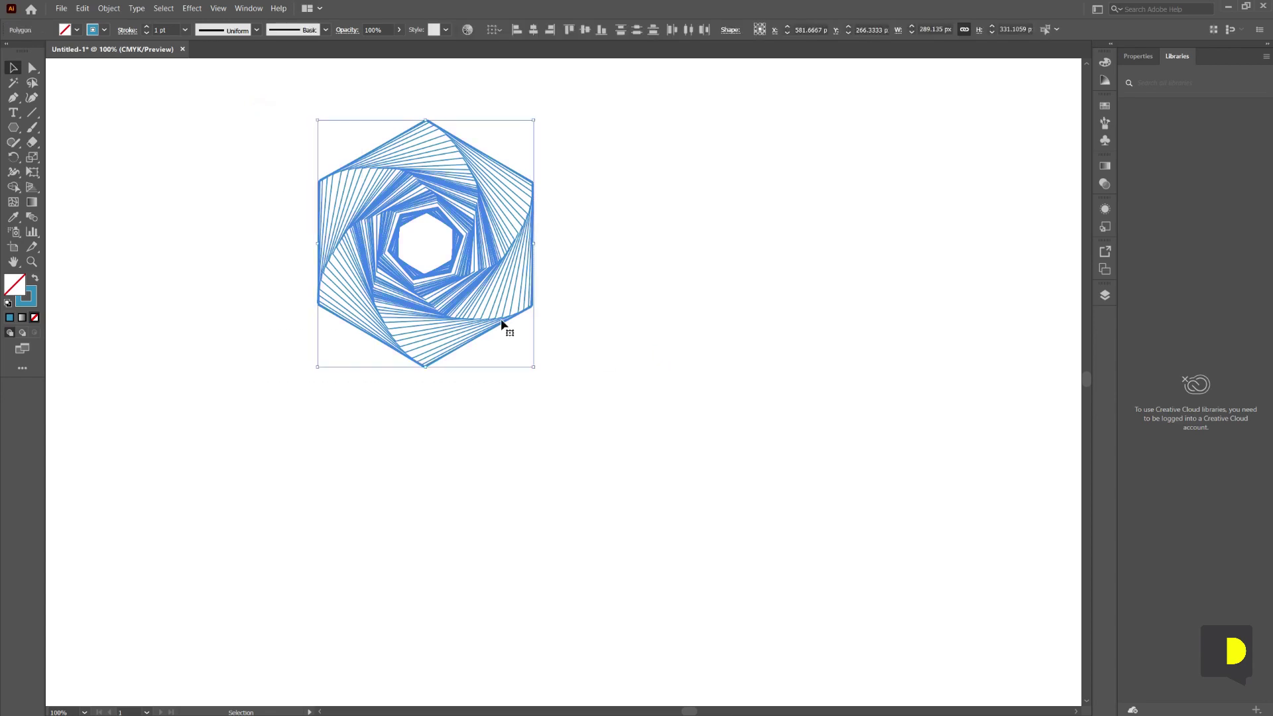
drag(506, 329, 612, 405)
click(718, 403)
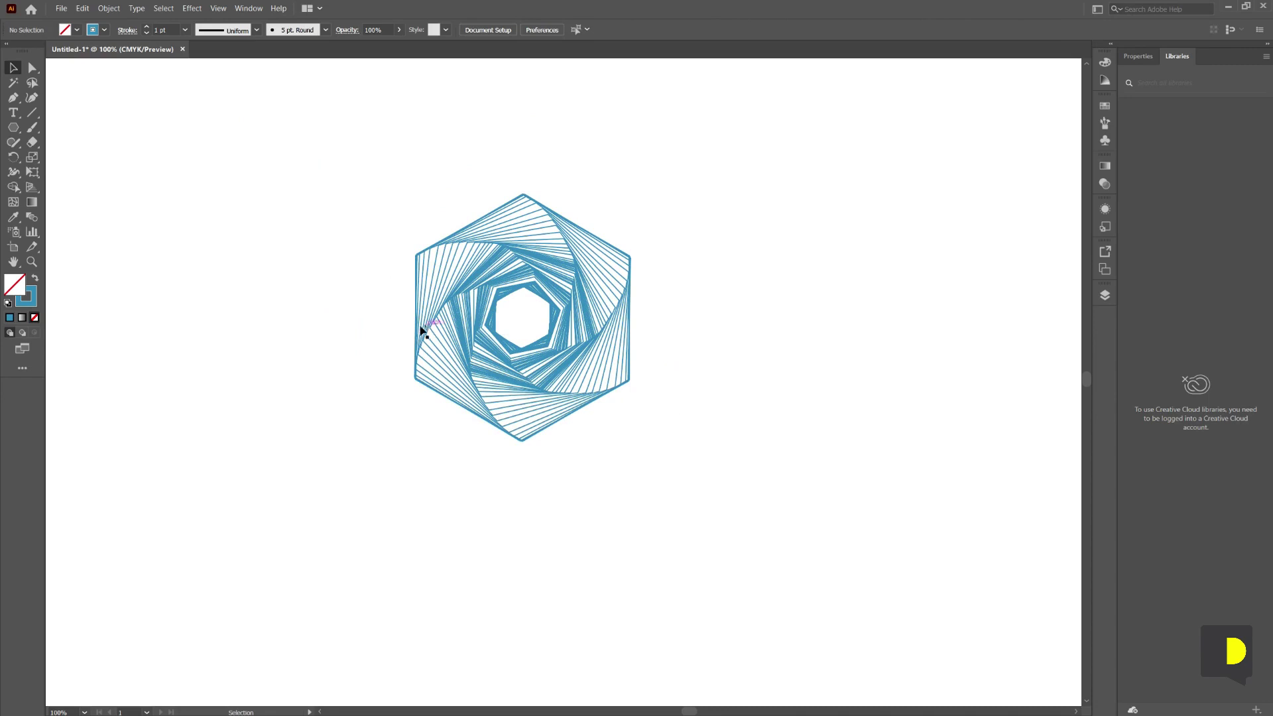
Pull two single hexagons out of the spiral toward the lower right, then reselect the spiral
mouse_move(346, 192)
mouse_down()
mouse_move(688, 472)
mouse_move(657, 444)
mouse_up()
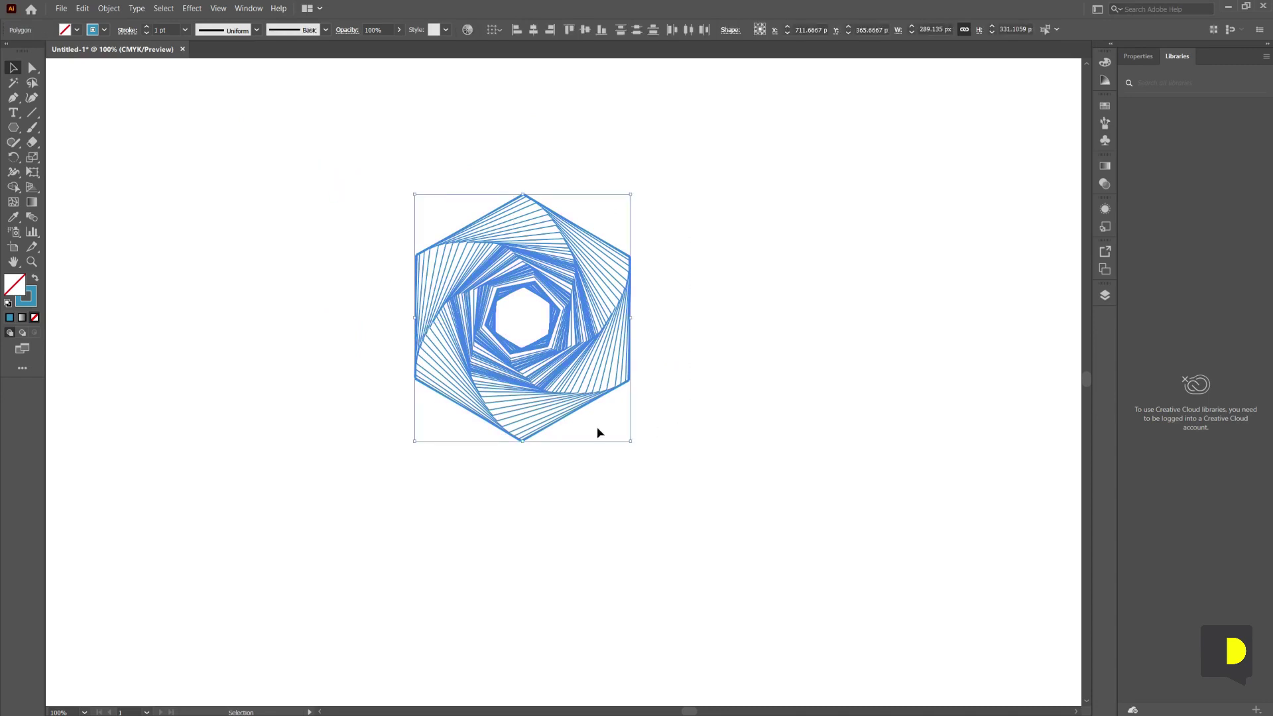
click(713, 448)
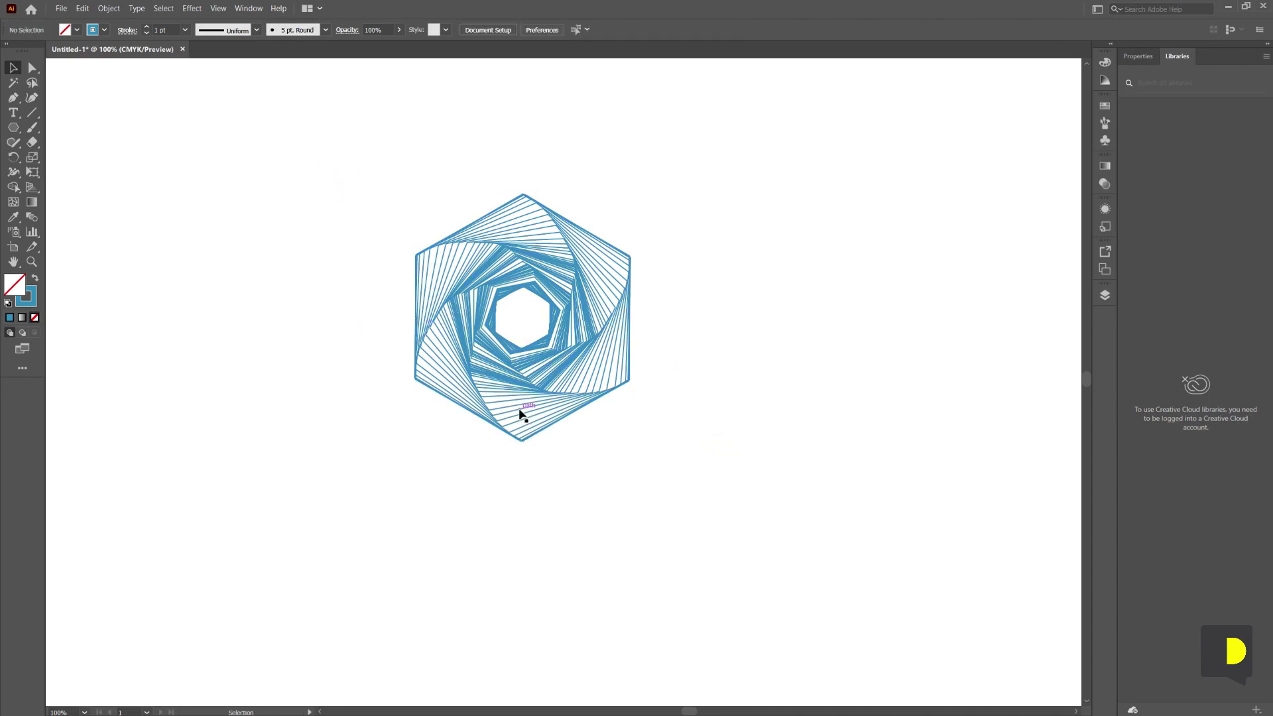
mouse_move(521, 414)
mouse_down()
mouse_move(715, 489)
mouse_move(543, 415)
mouse_up()
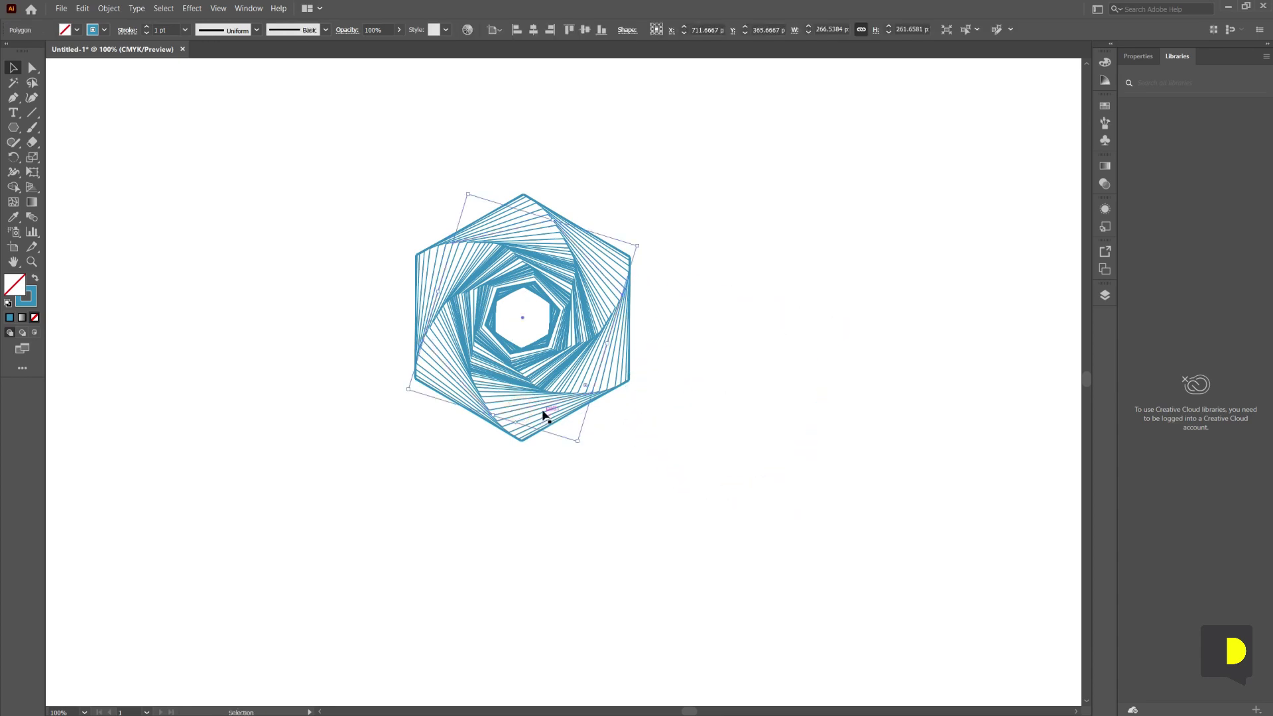
drag(519, 369, 767, 548)
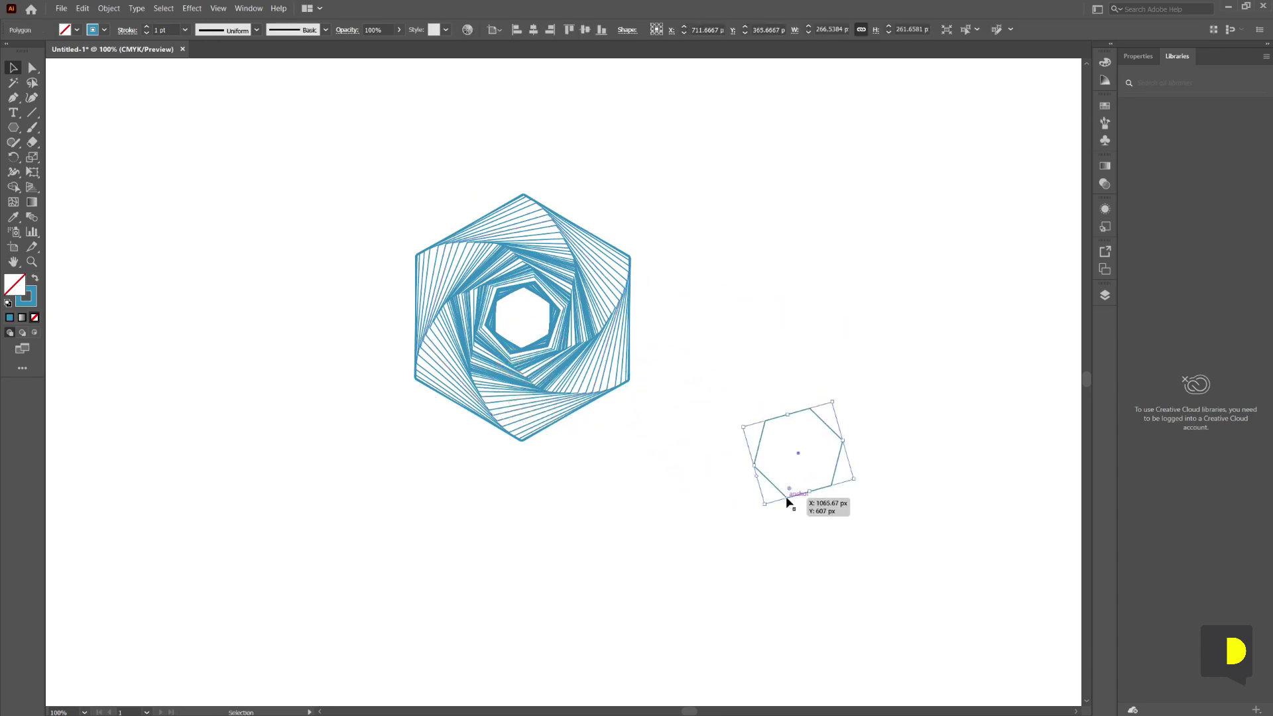
click(767, 548)
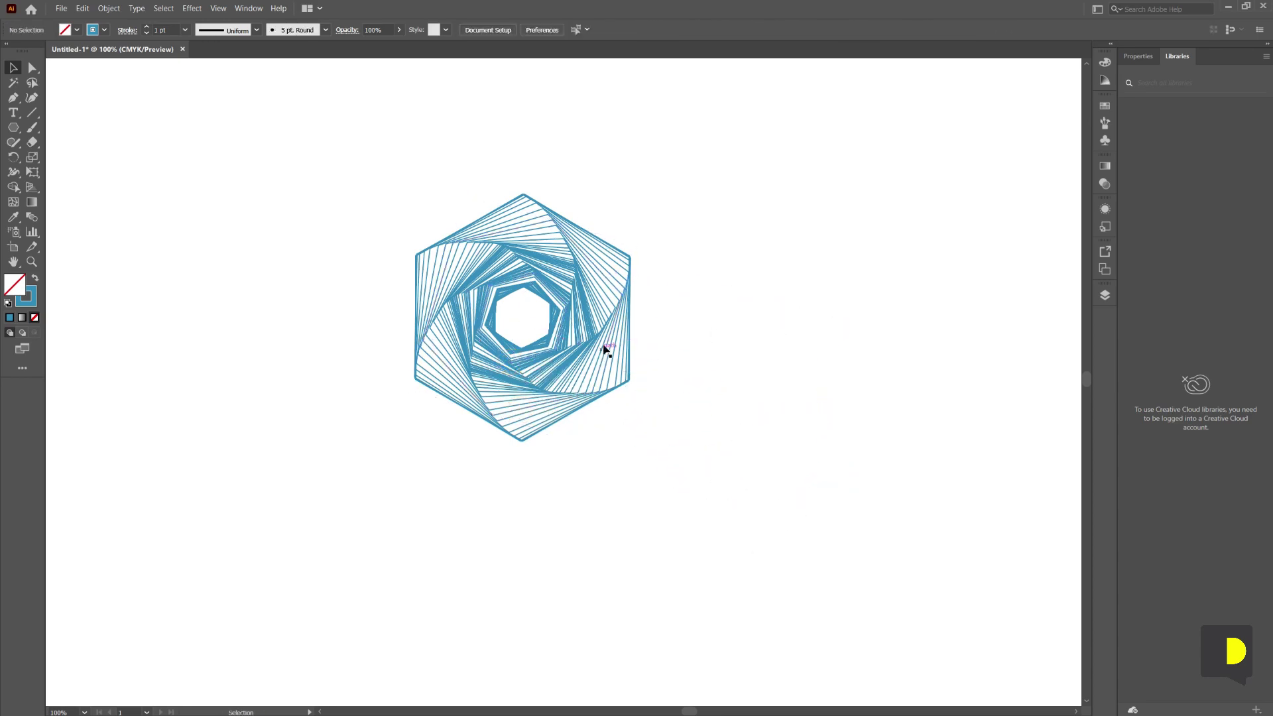
drag(549, 267, 752, 376)
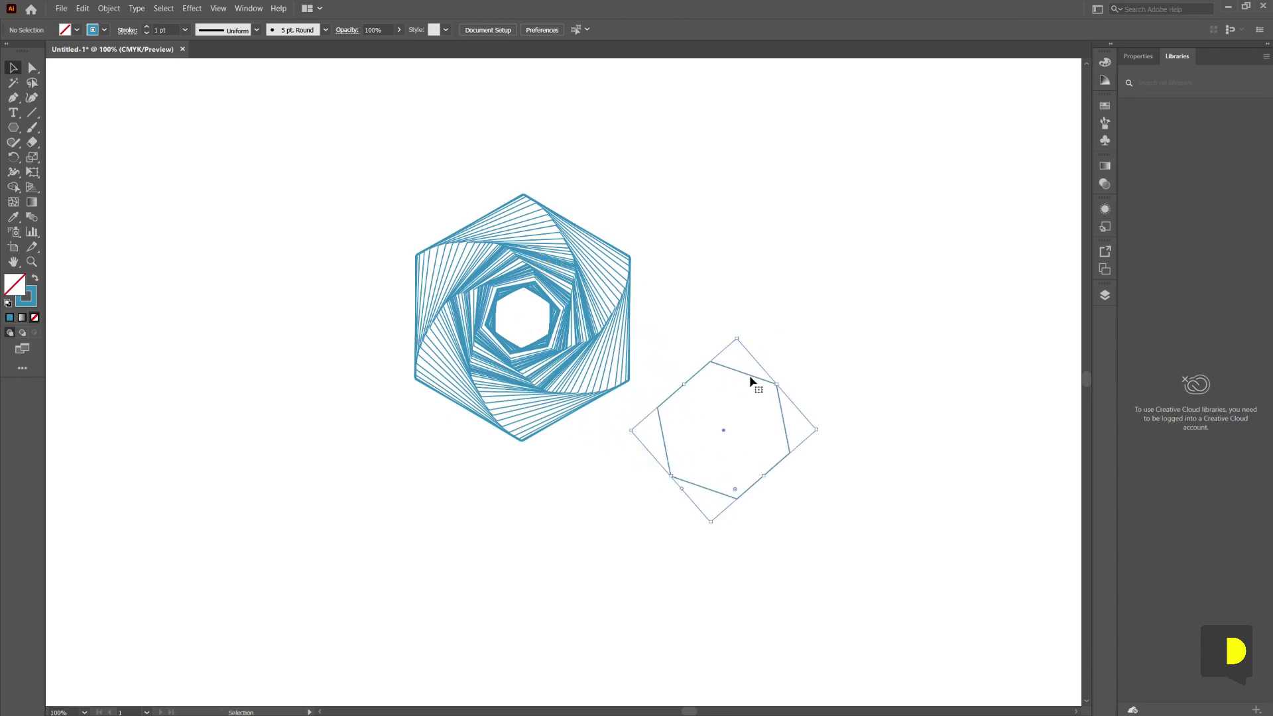
click(789, 384)
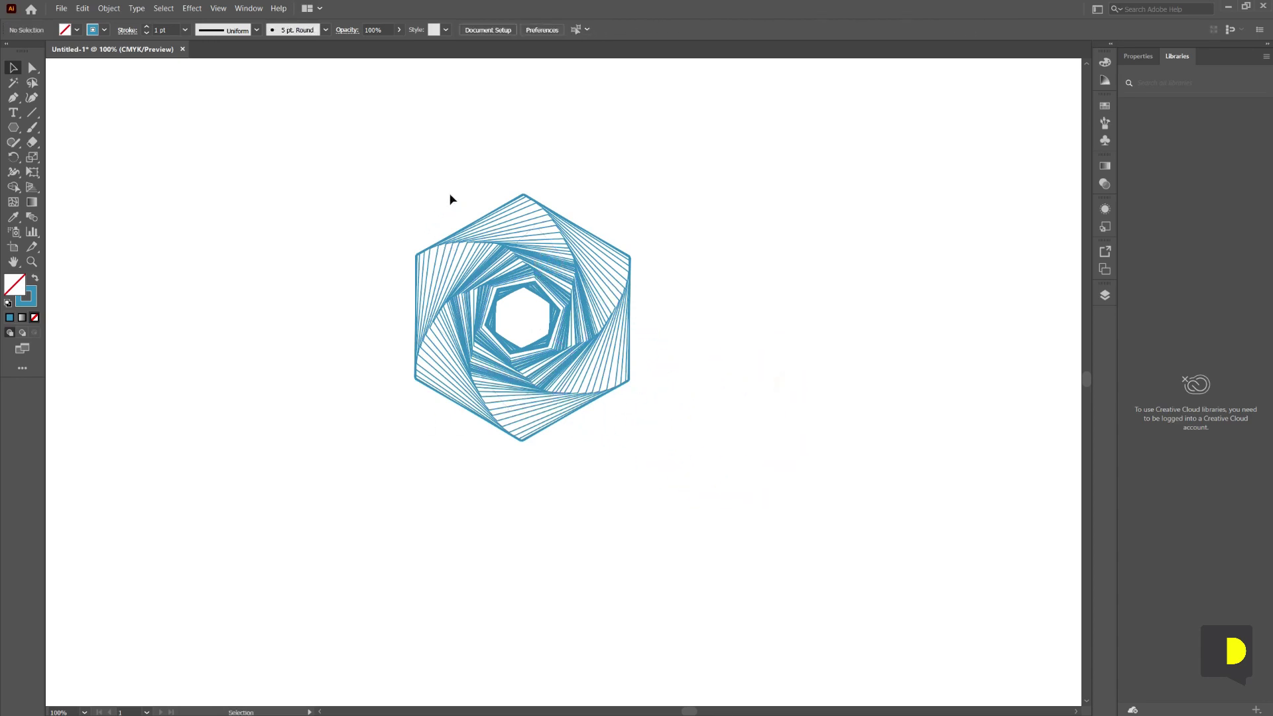
drag(330, 198, 775, 519)
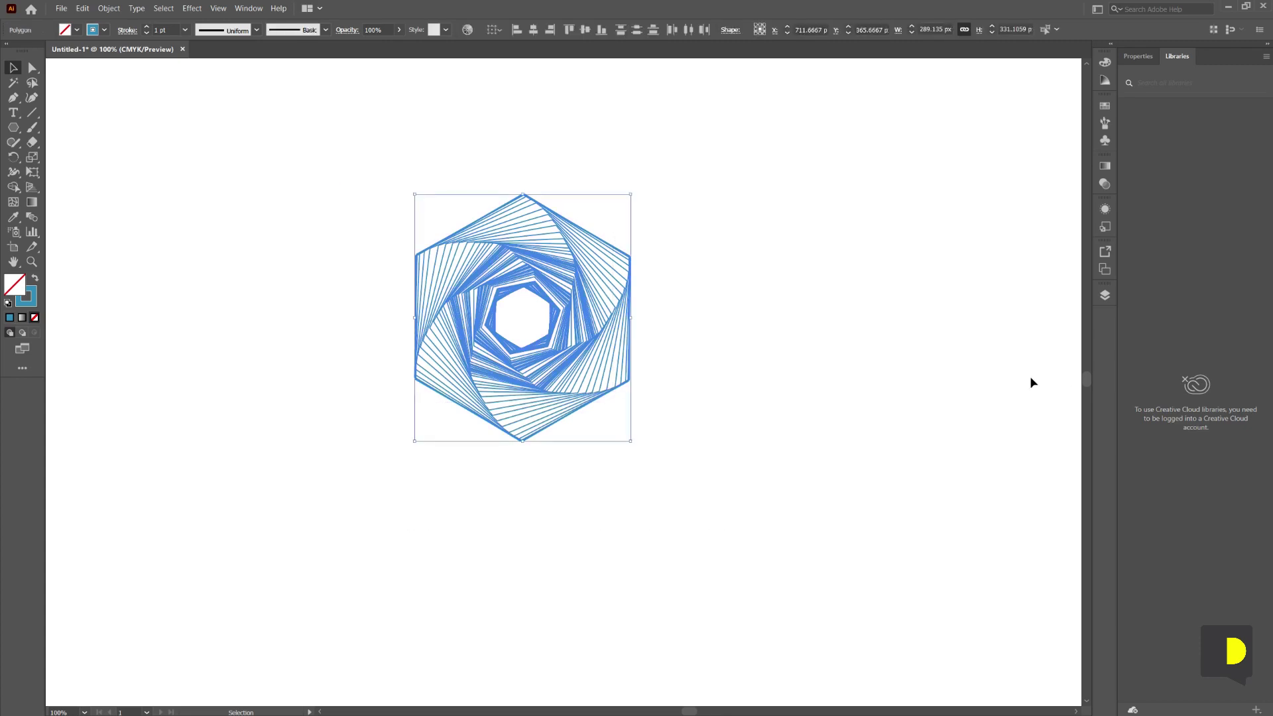
Open the Layers panel and expand Layer 1 to inspect its hexagon polygons
key(F7)
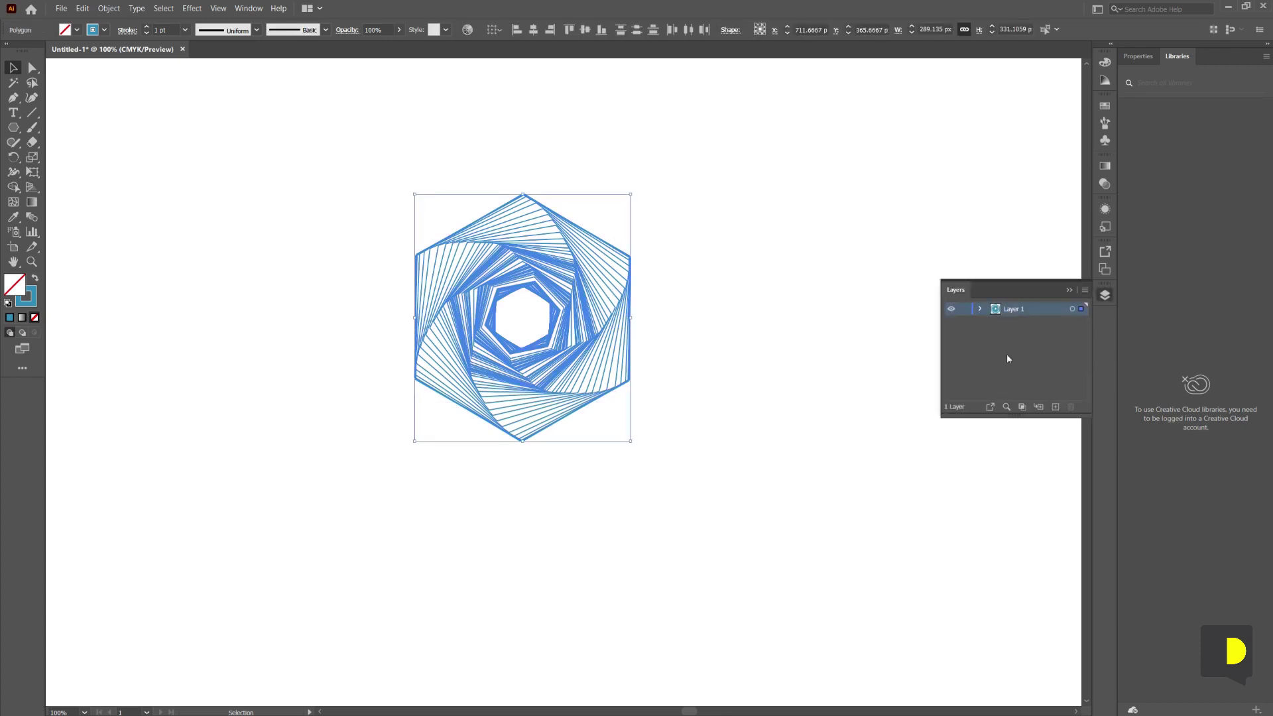
click(980, 309)
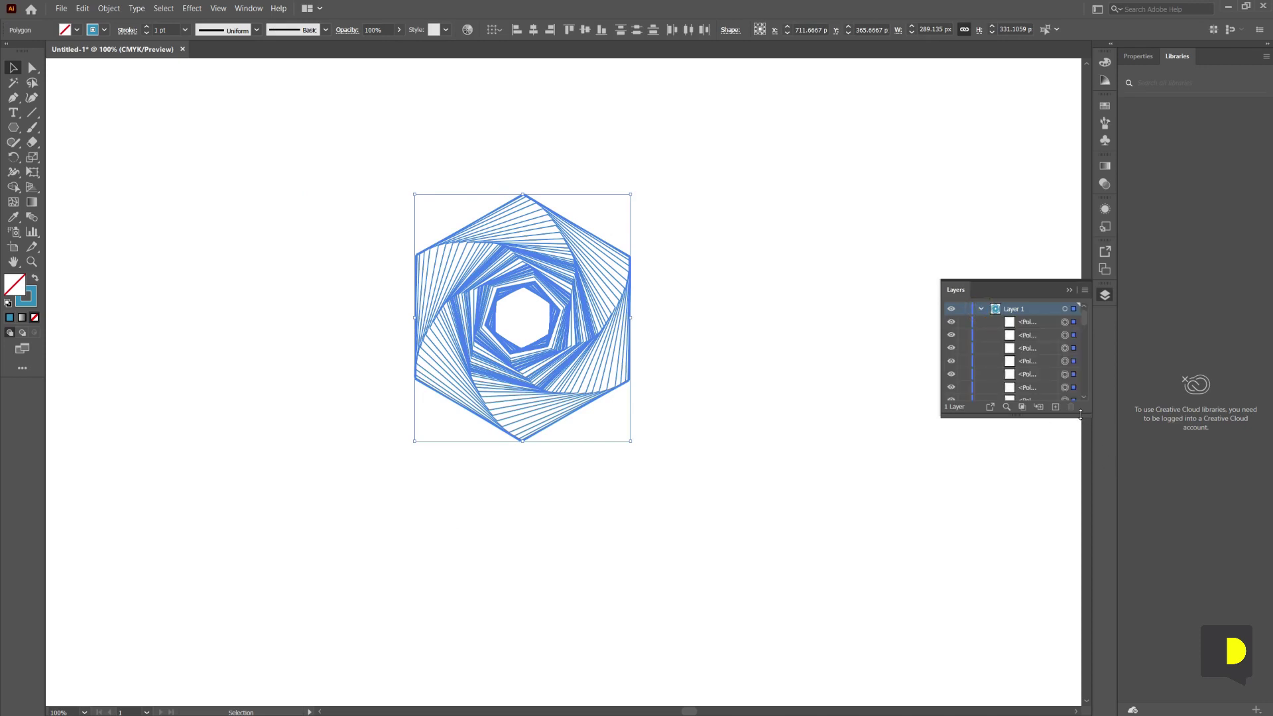
drag(1080, 415, 1080, 640)
scroll(1052, 511, down, 2)
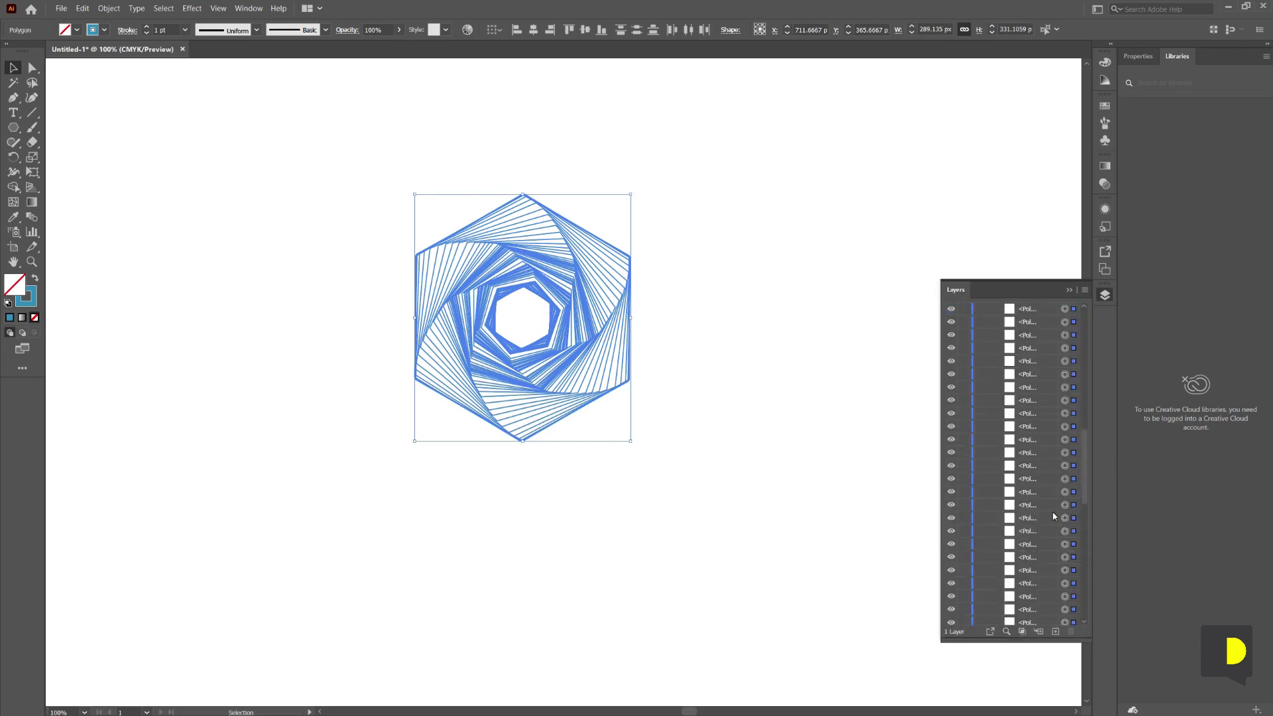
scroll(1052, 511, down, 5)
scroll(1052, 511, up, 5)
scroll(1052, 511, up, 5)
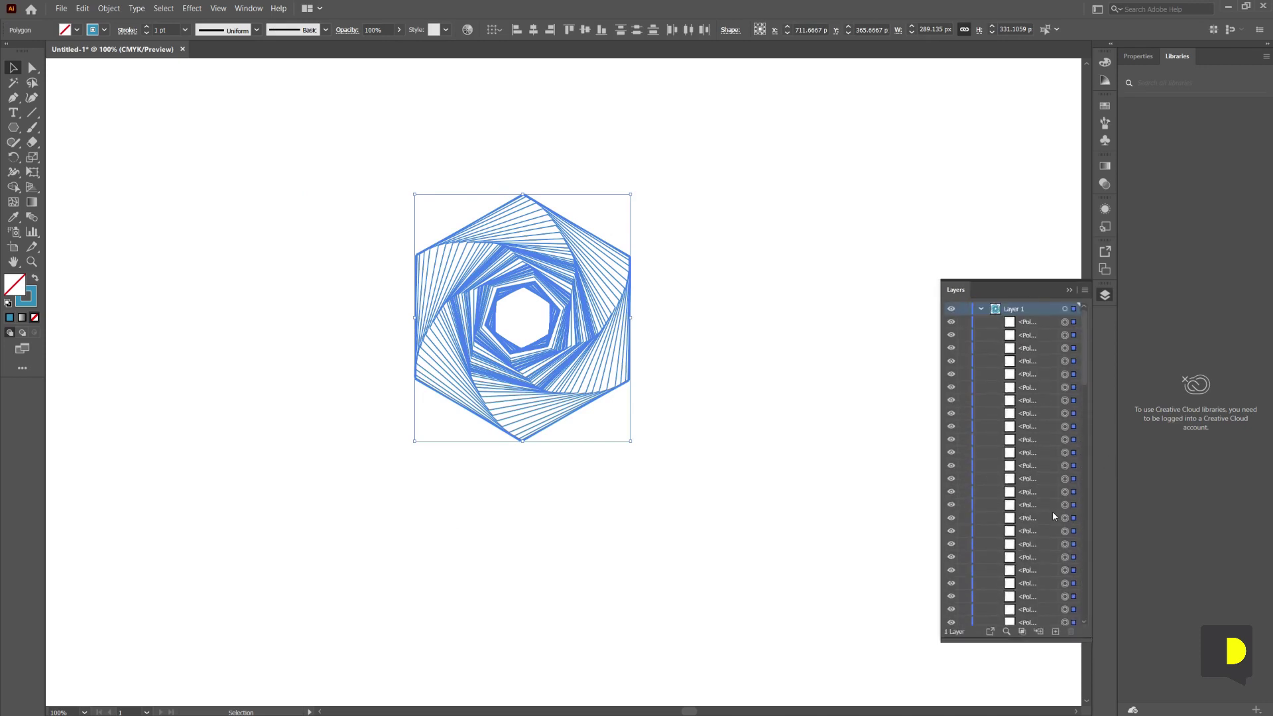
Marquee-select the entire blue hexagon spiral and delete it
click(776, 399)
drag(356, 182, 786, 497)
key(Delete)
click(13, 128)
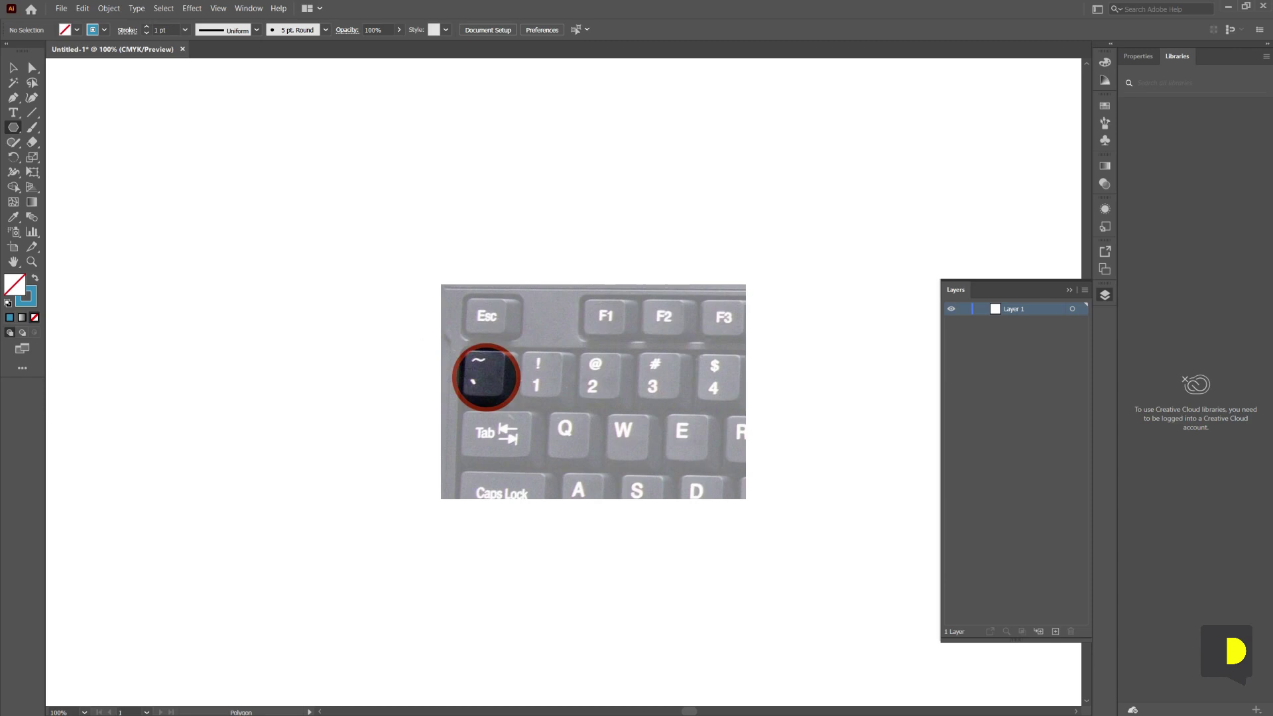
Draw a twisting stack of nested hexagons by holding ~ while dragging, then select them
mouse_move(466, 306)
mouse_down()
mouse_move(551, 353)
mouse_move(468, 331)
mouse_move(462, 317)
mouse_up()
key(v)
click(645, 377)
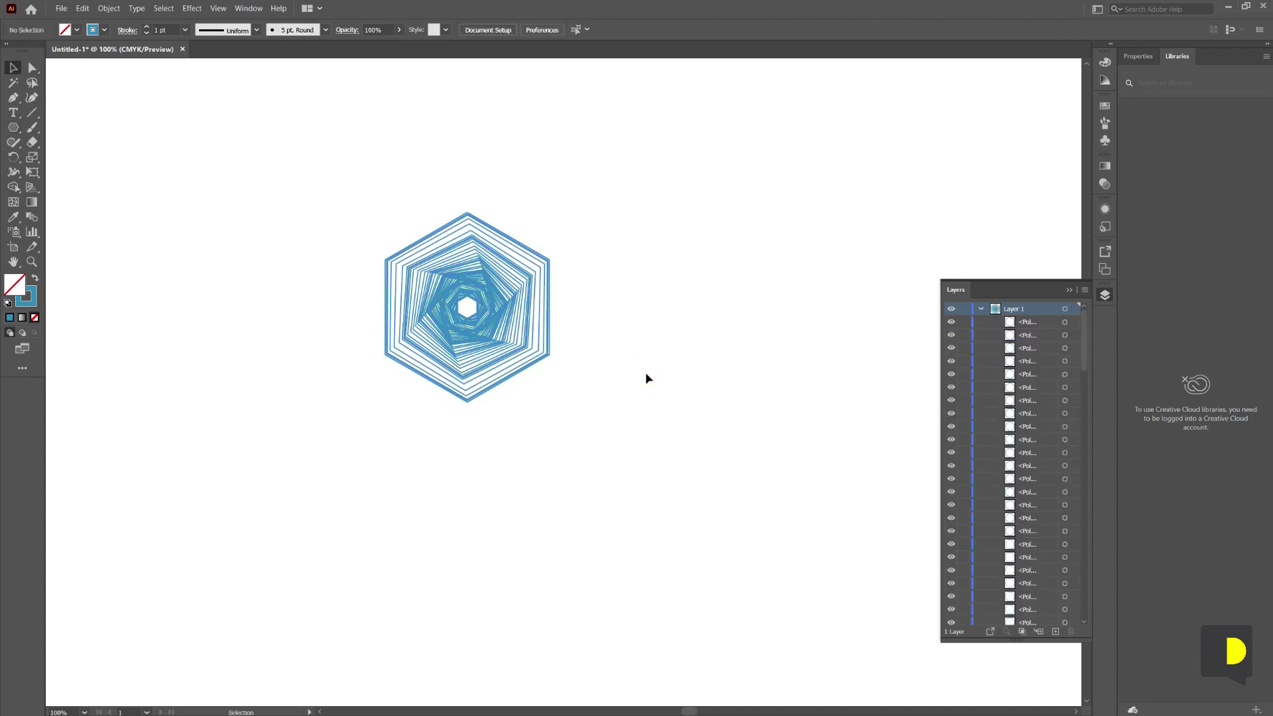
drag(309, 197, 666, 474)
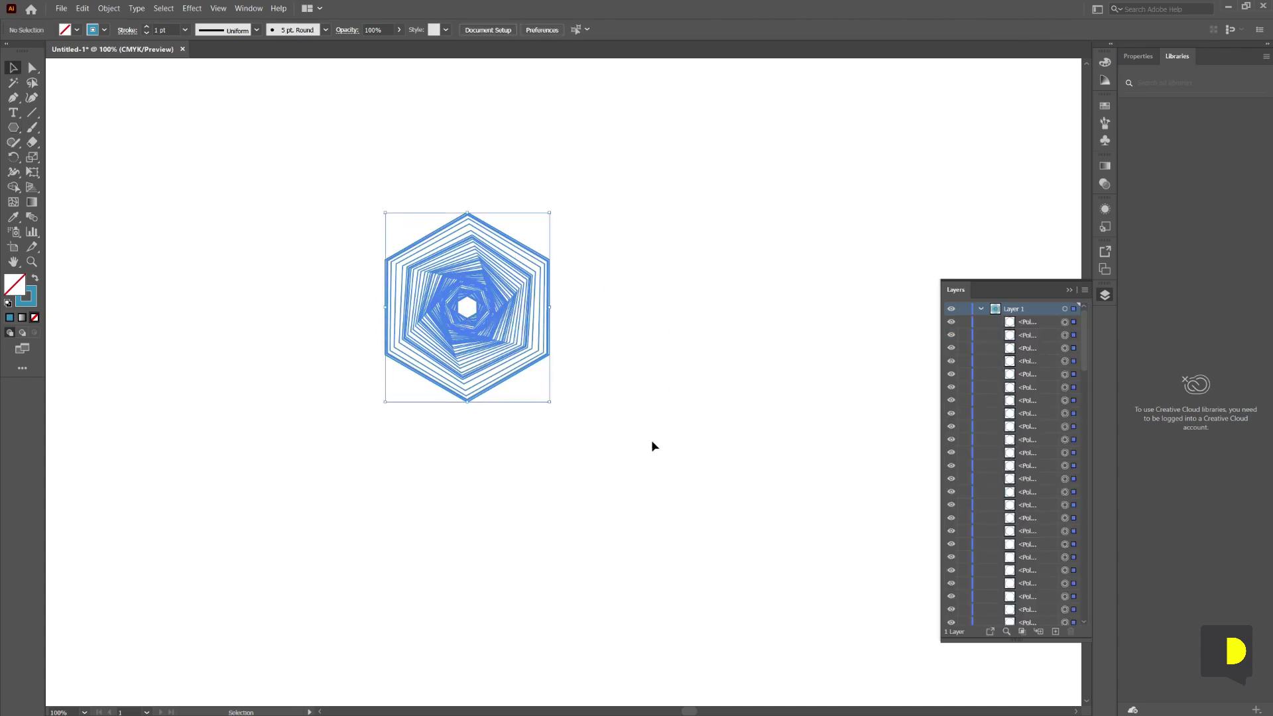
click(666, 428)
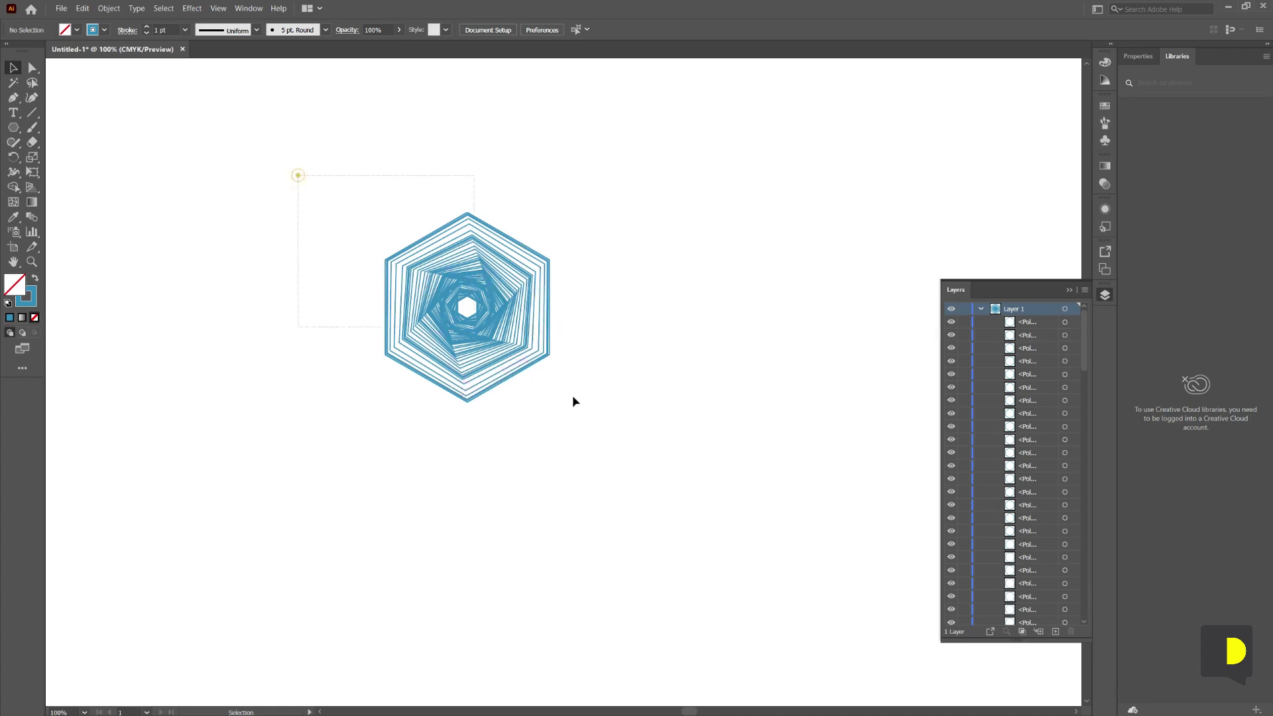
drag(574, 401, 627, 444)
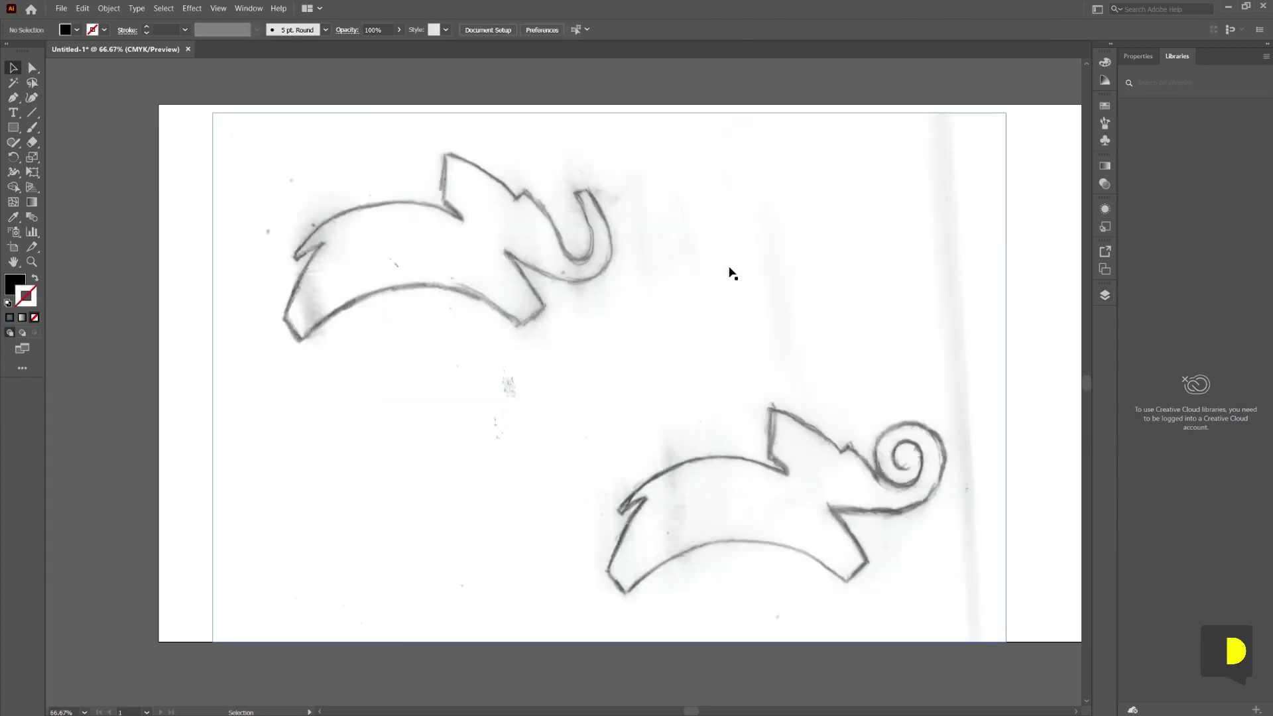
Draw a black test square to the left of the scanned sketch and select it
drag(321, 329, 498, 331)
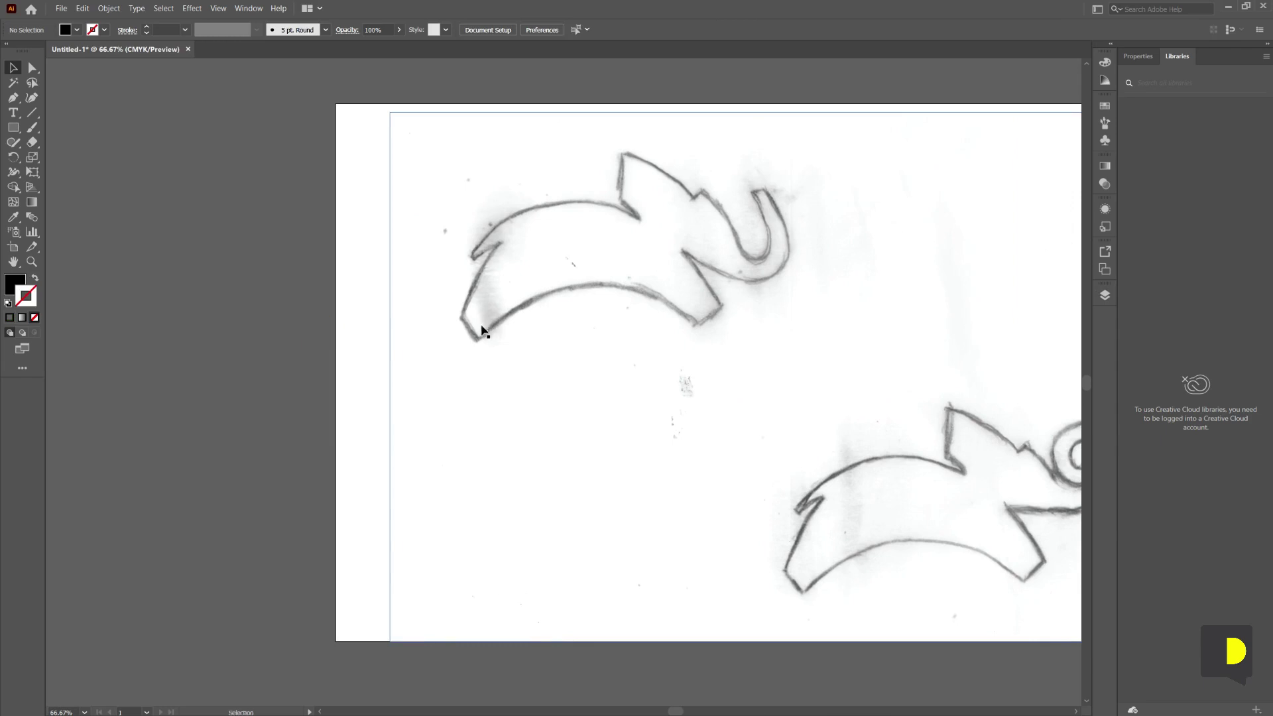
click(13, 129)
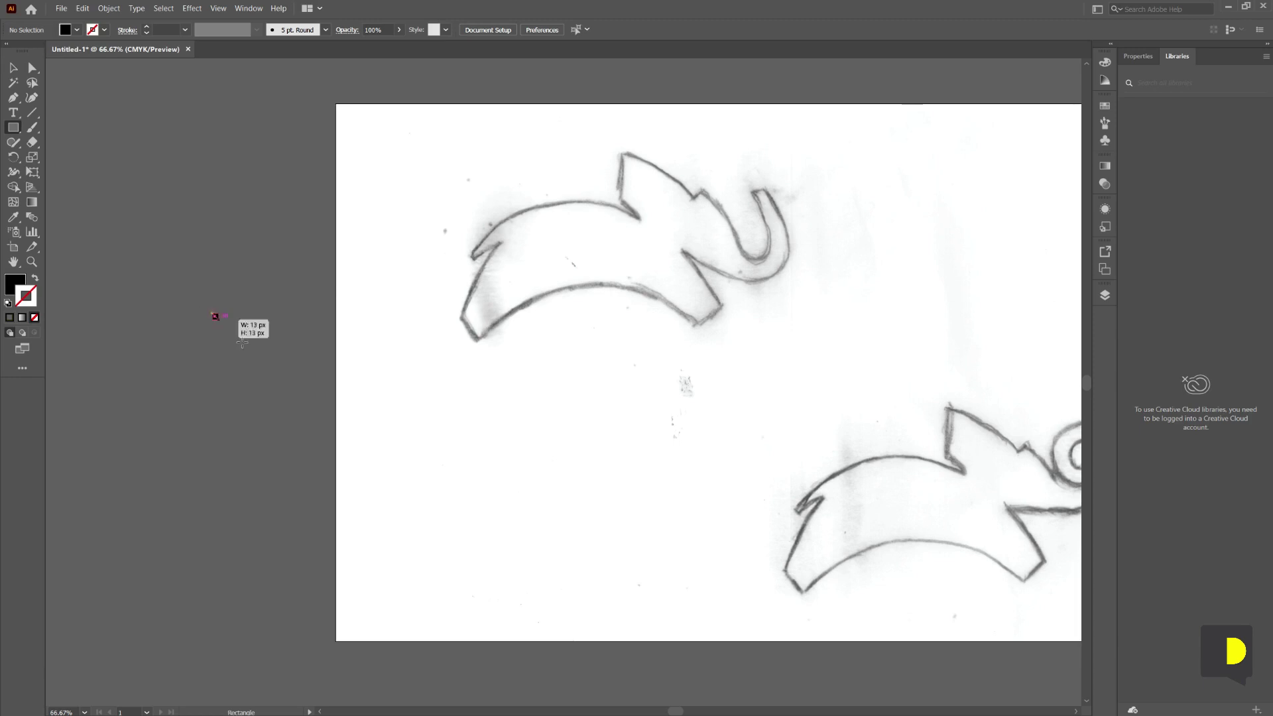
drag(212, 313, 270, 364)
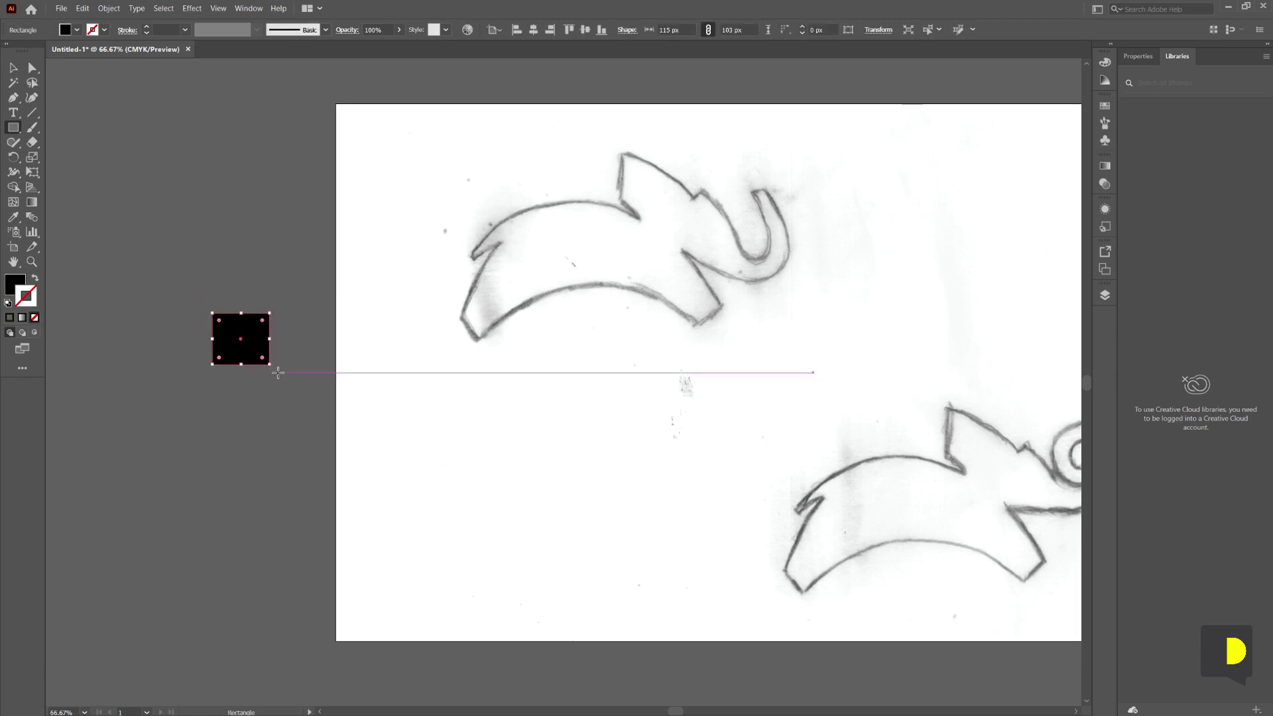
key(v)
click(256, 405)
click(243, 360)
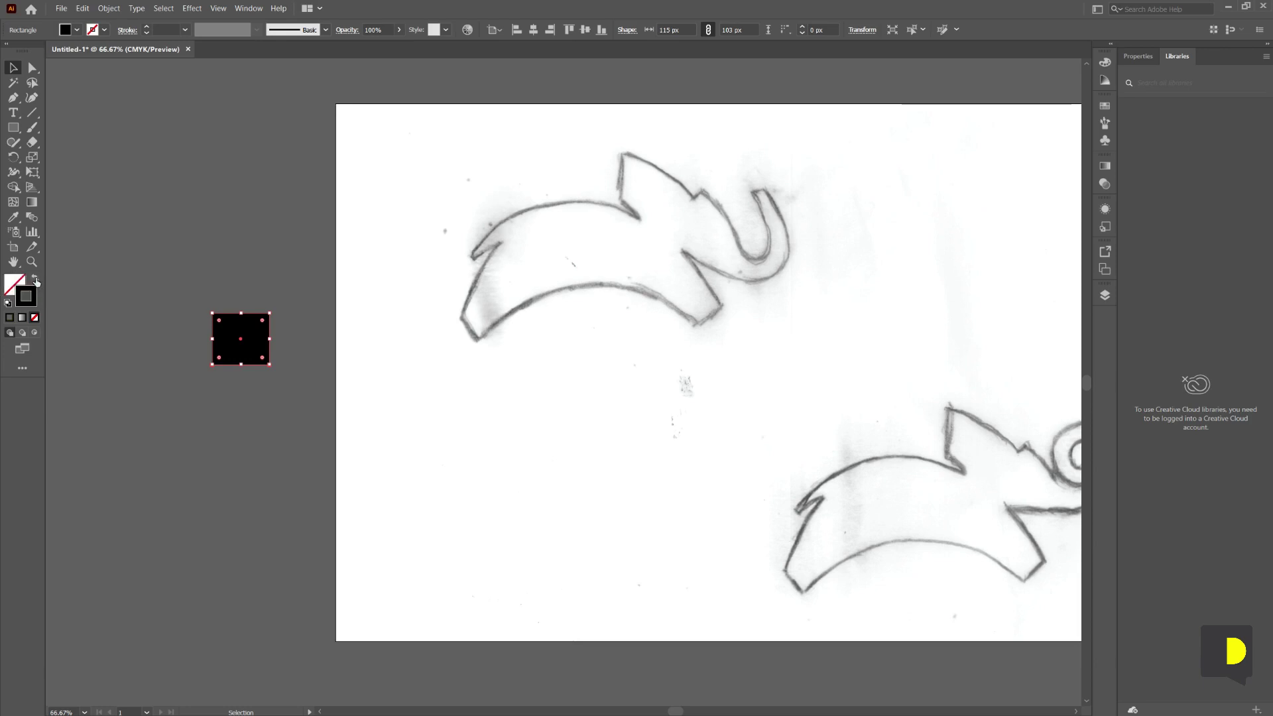
Swap the square's fill and stroke, then give it no fill and a black outline
click(35, 279)
key(shift+x)
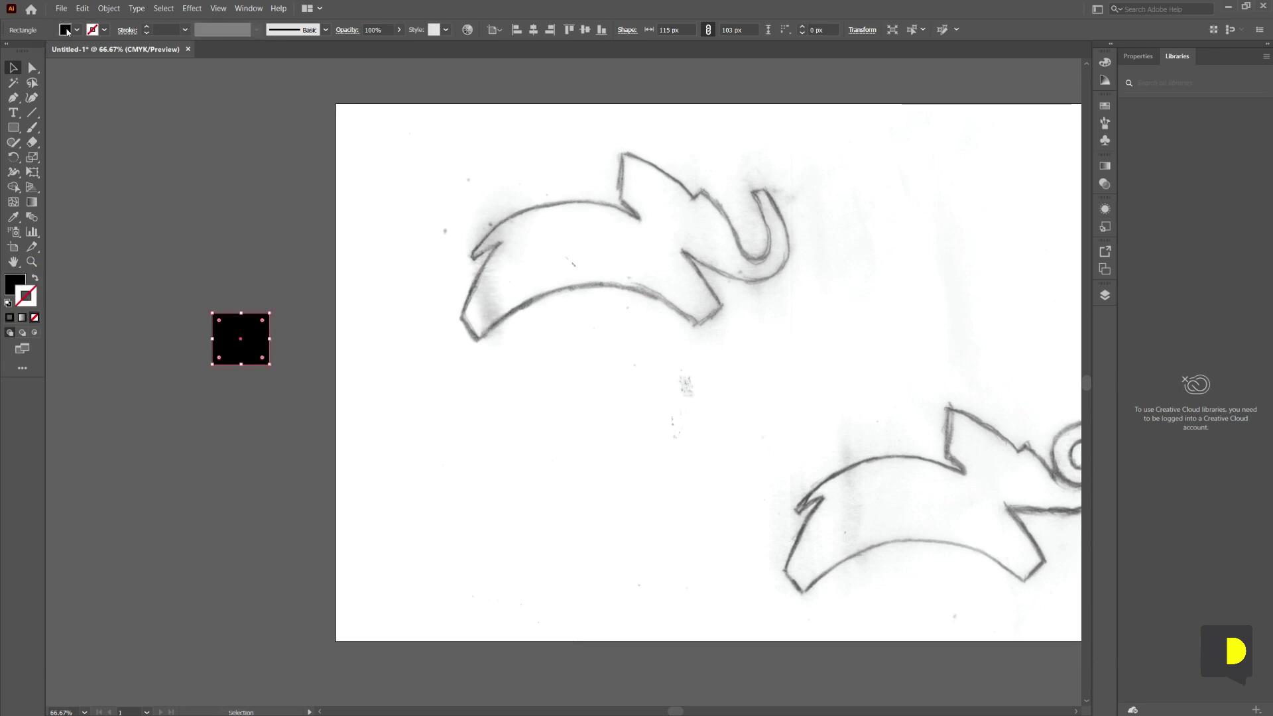
click(67, 32)
click(8, 51)
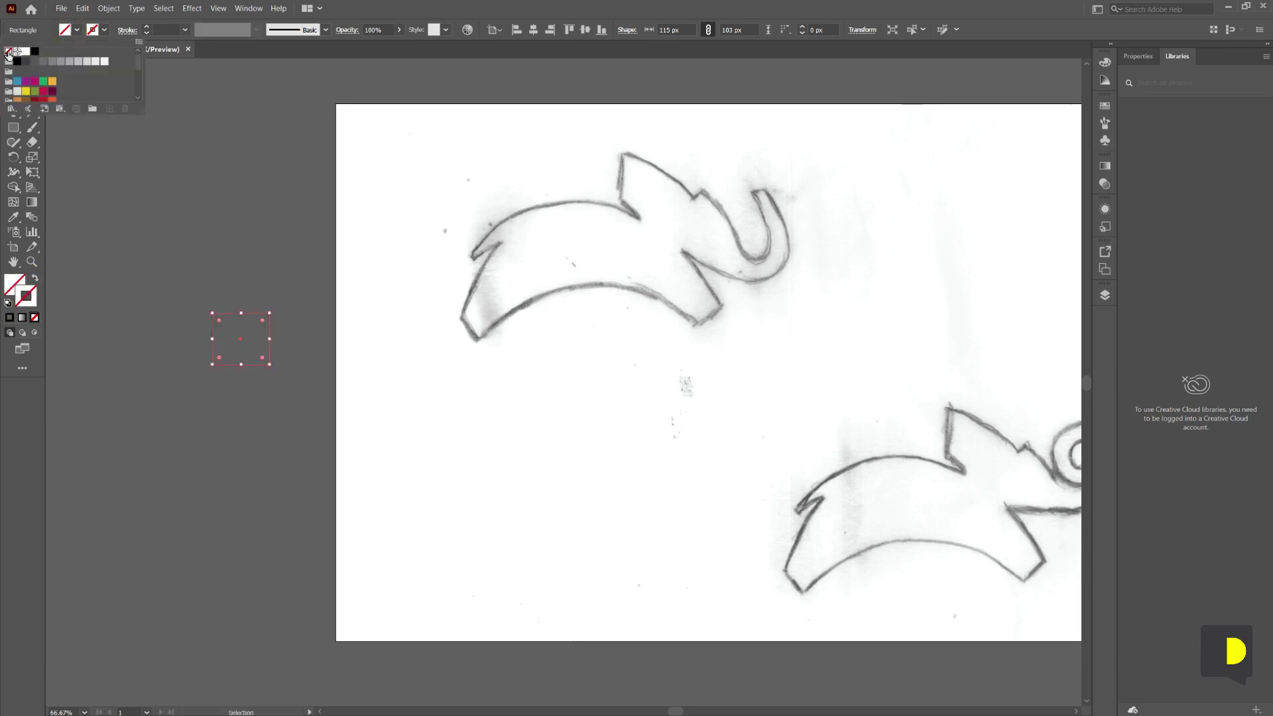
click(104, 31)
click(35, 51)
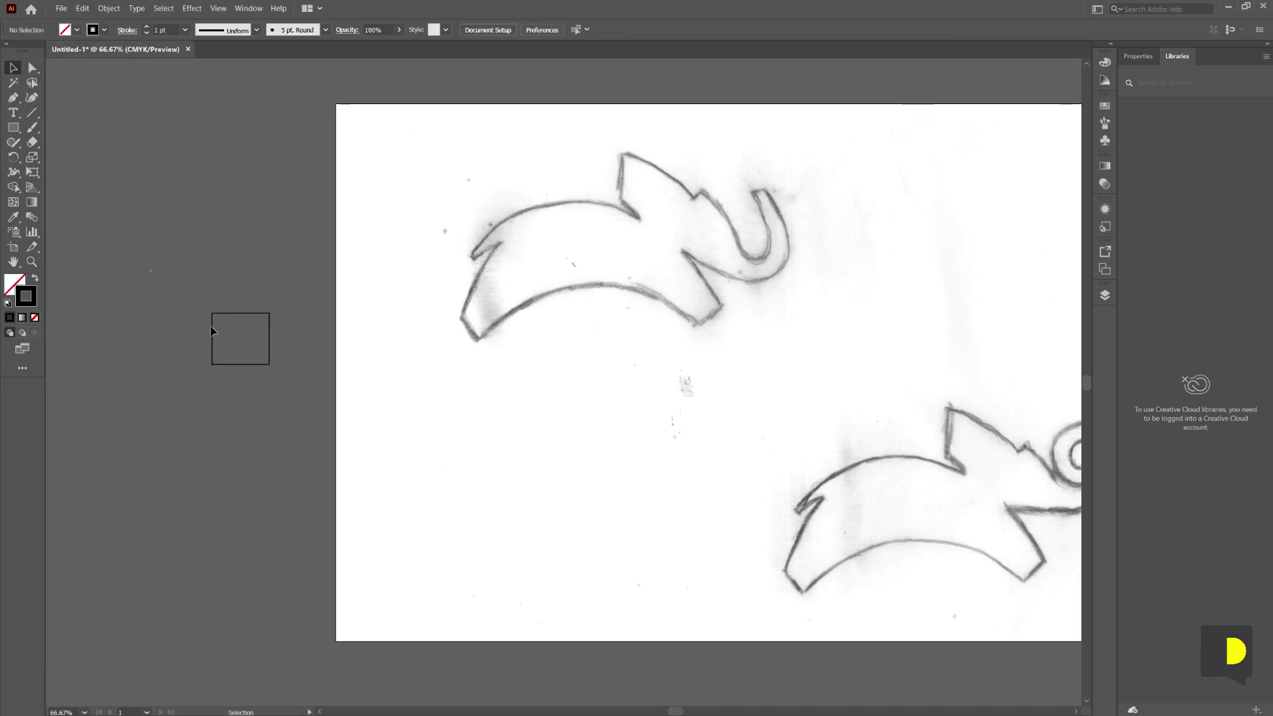
click(36, 281)
click(184, 279)
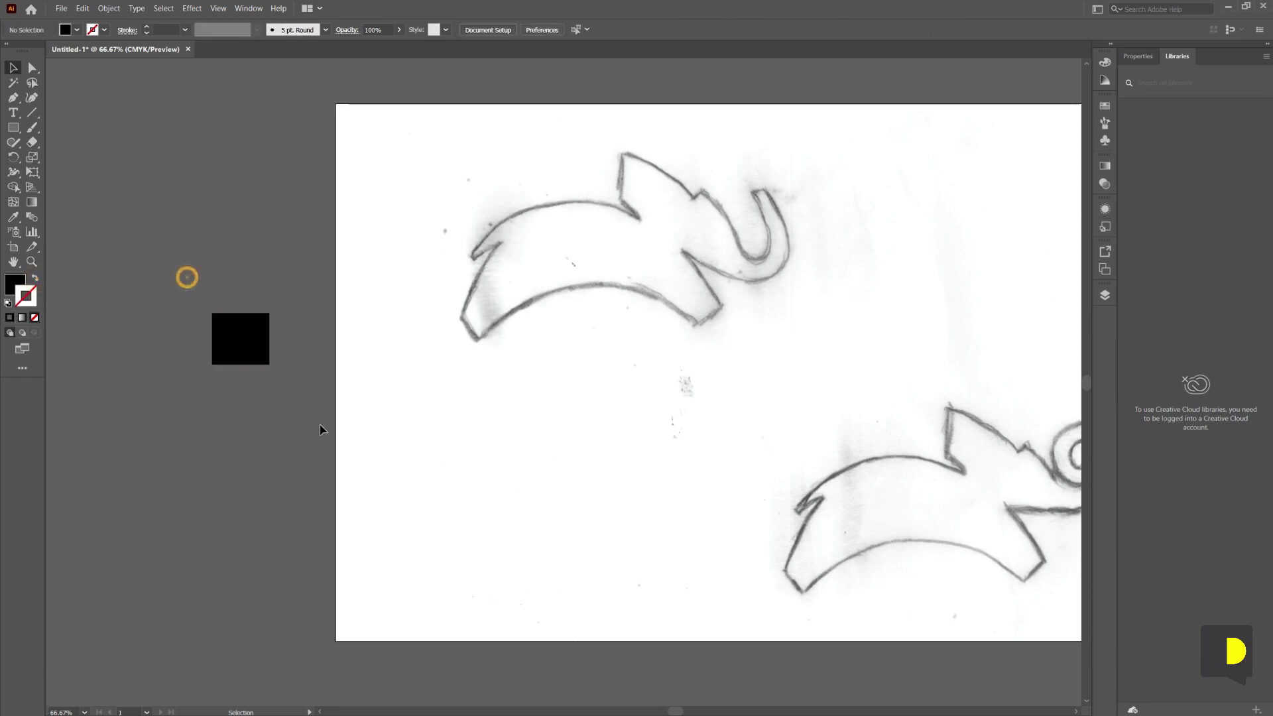
Zoom in on the square and toggle it between outline and solid black with Shift+X
key(ctrl+z)
key(ctrl+equal)
key(ctrl+equal)
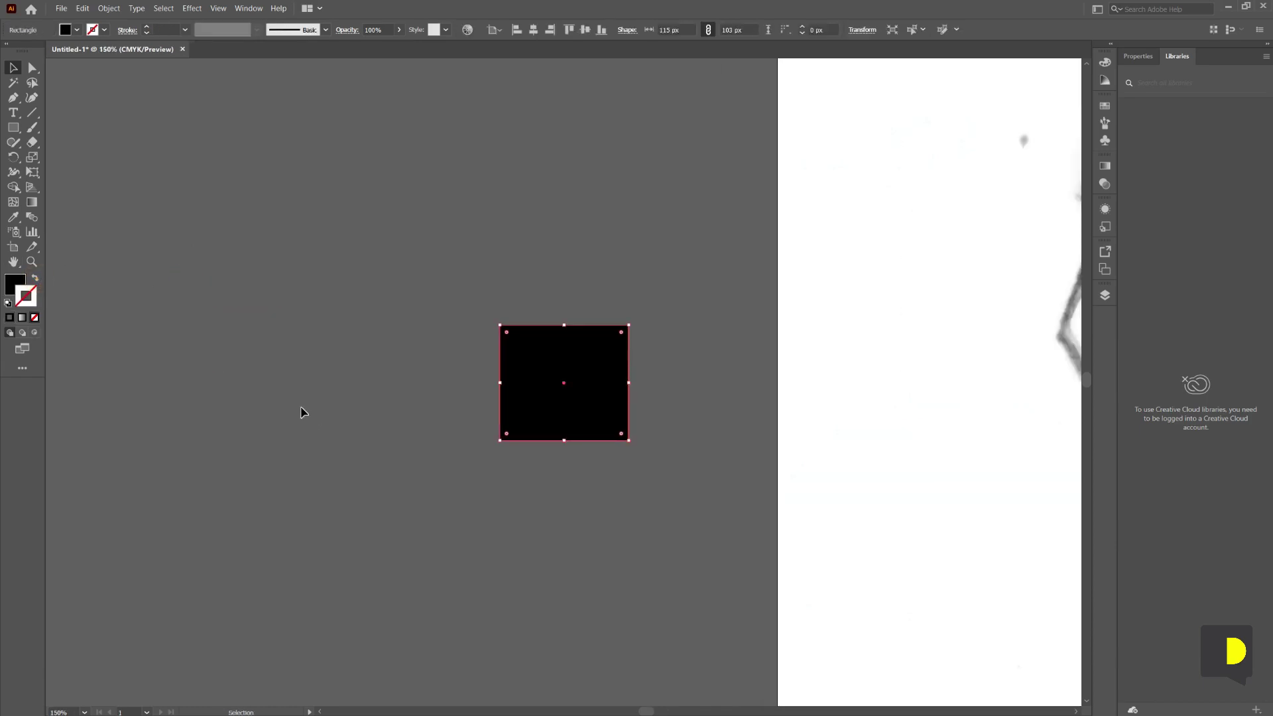
drag(404, 416, 412, 380)
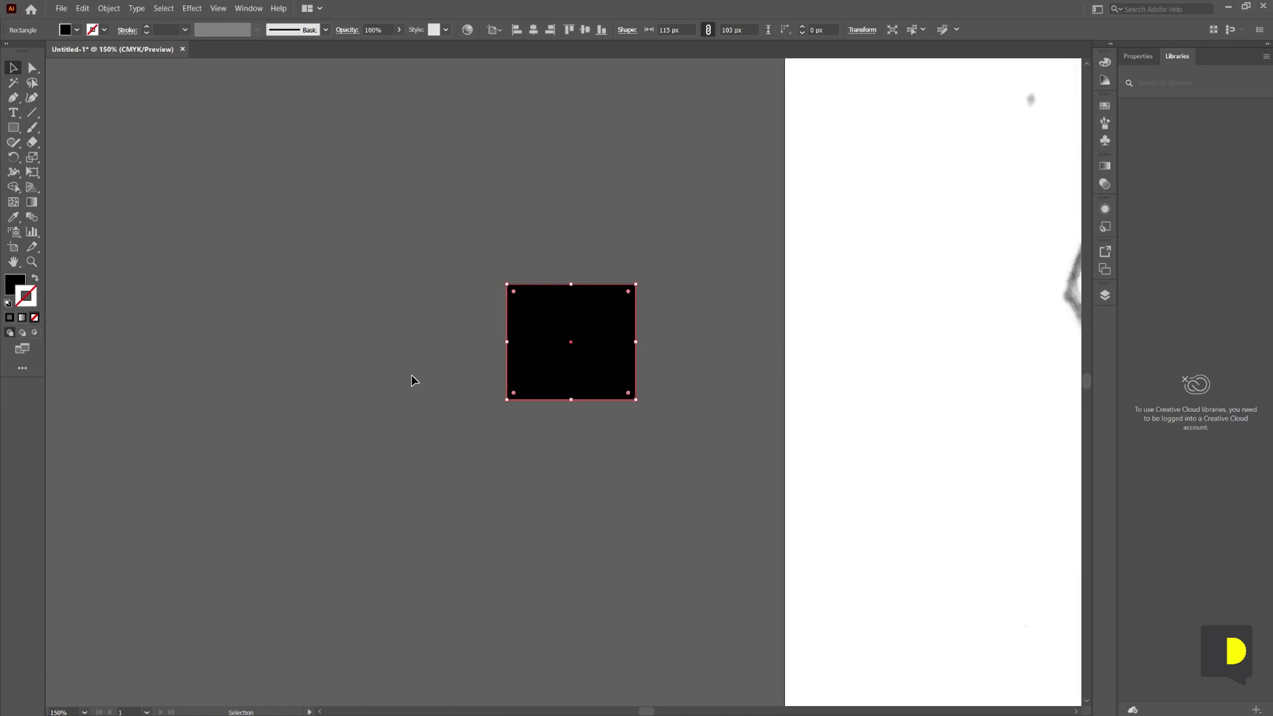
key(shift)
key(shift+x)
click(396, 383)
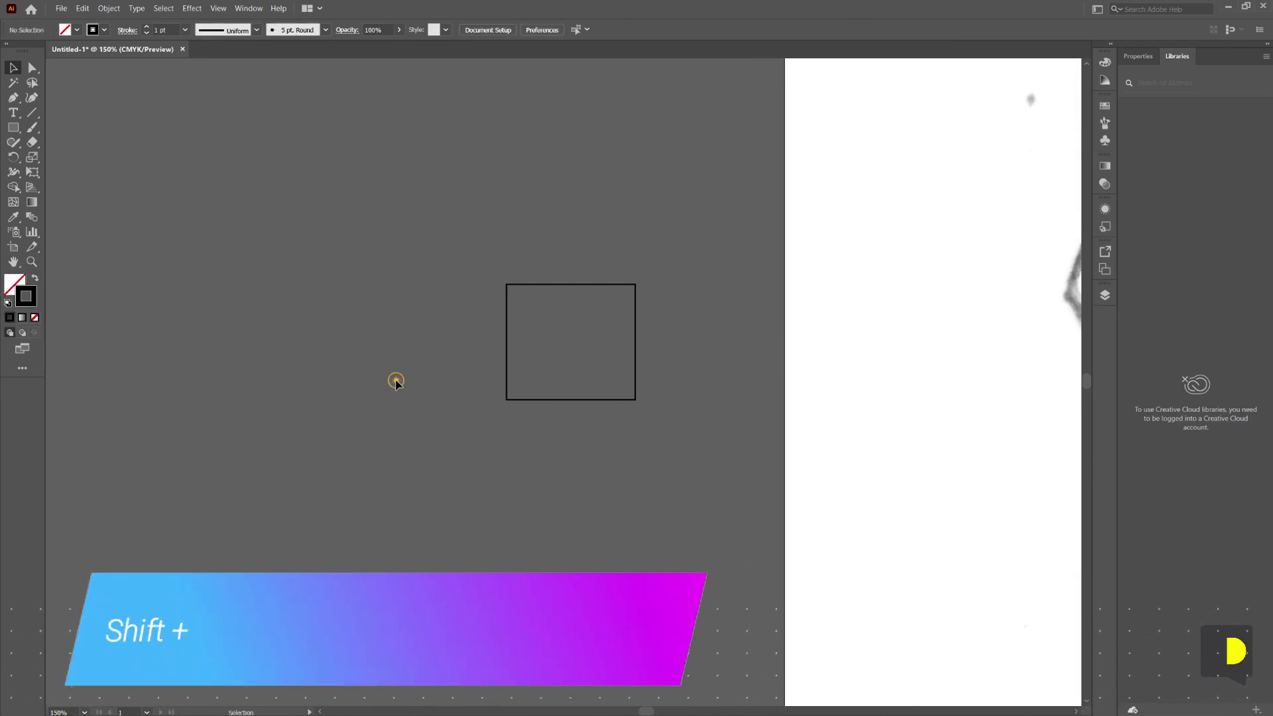
click(551, 399)
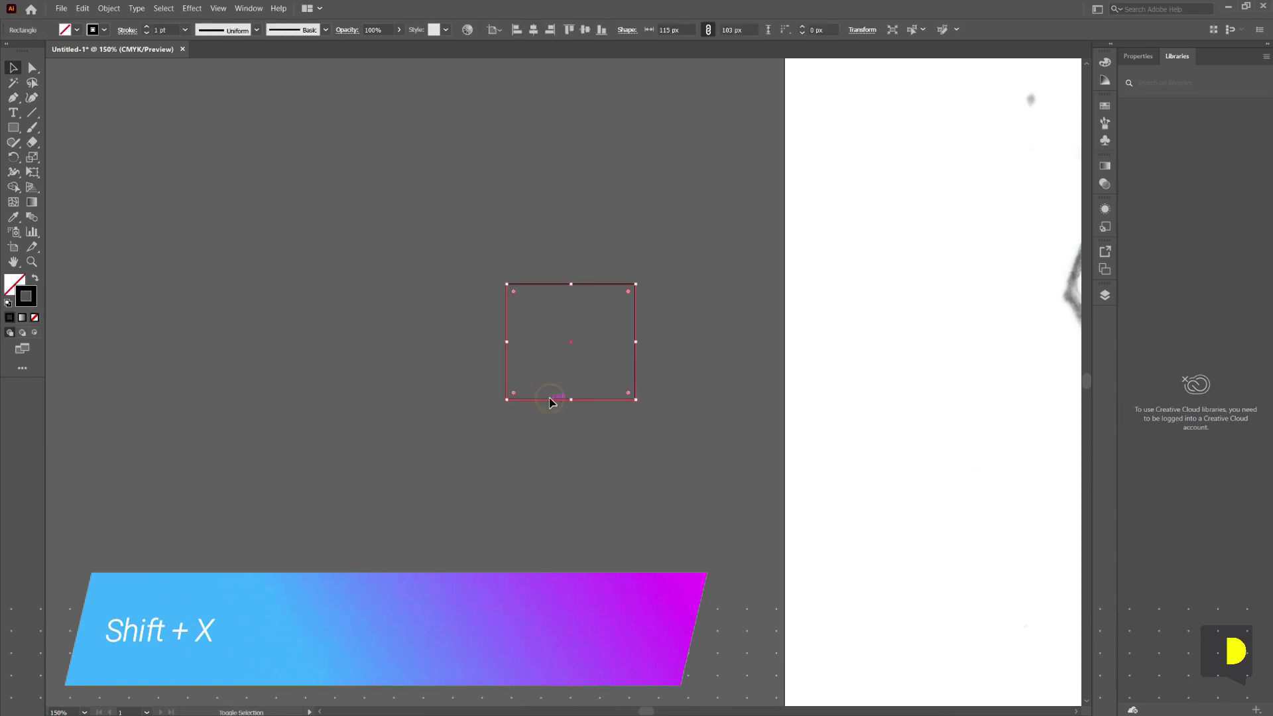
key(shift+x)
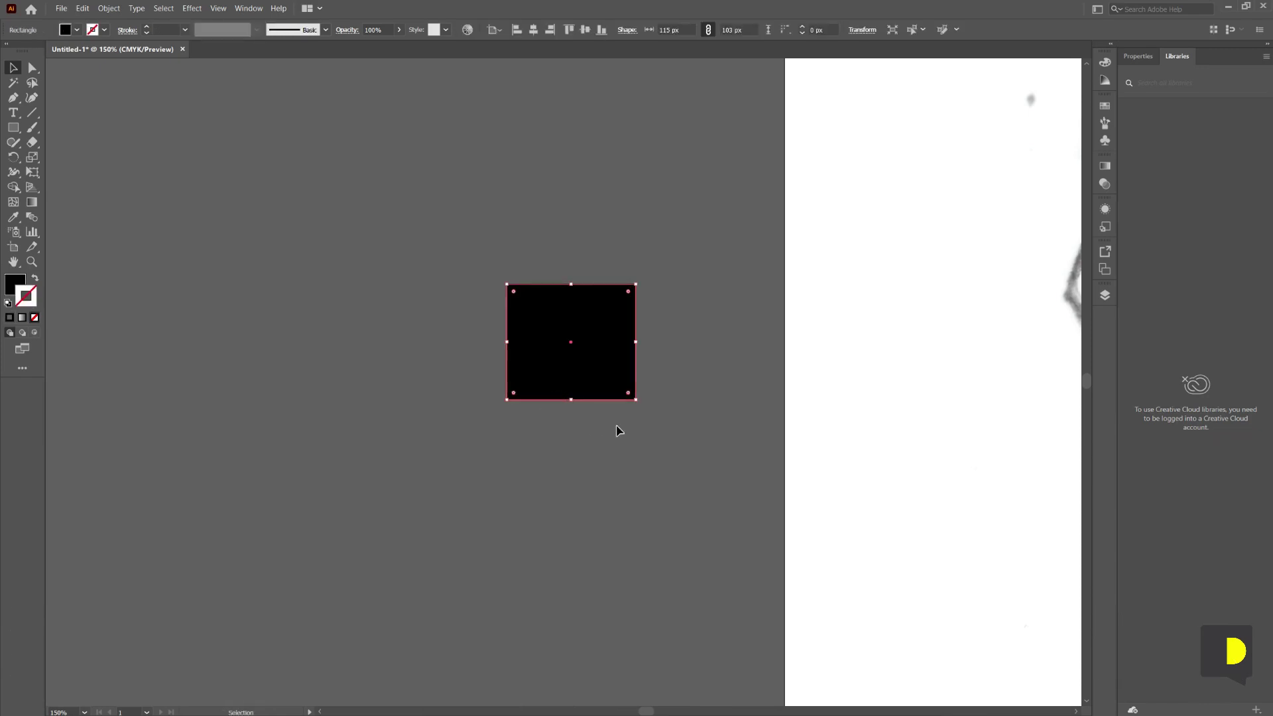
key(shift+x)
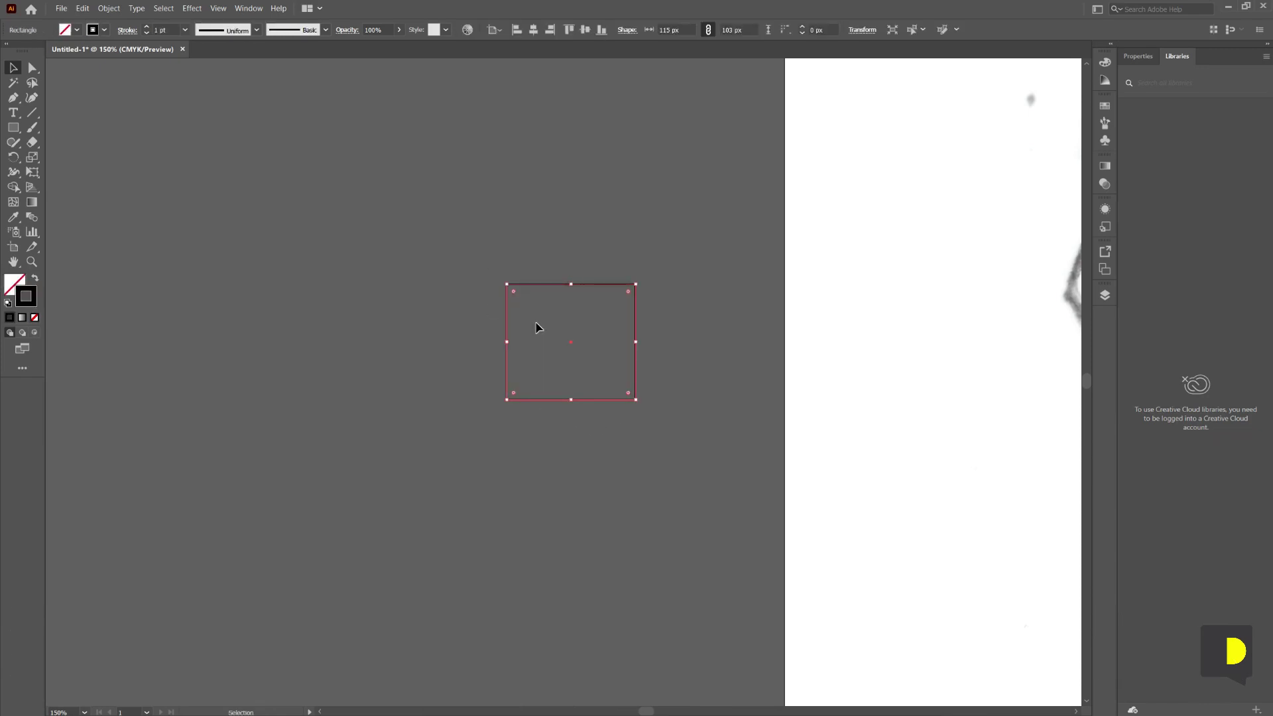
click(434, 320)
click(582, 399)
Give the square a magenta fill and a white 4 pt outline
click(76, 30)
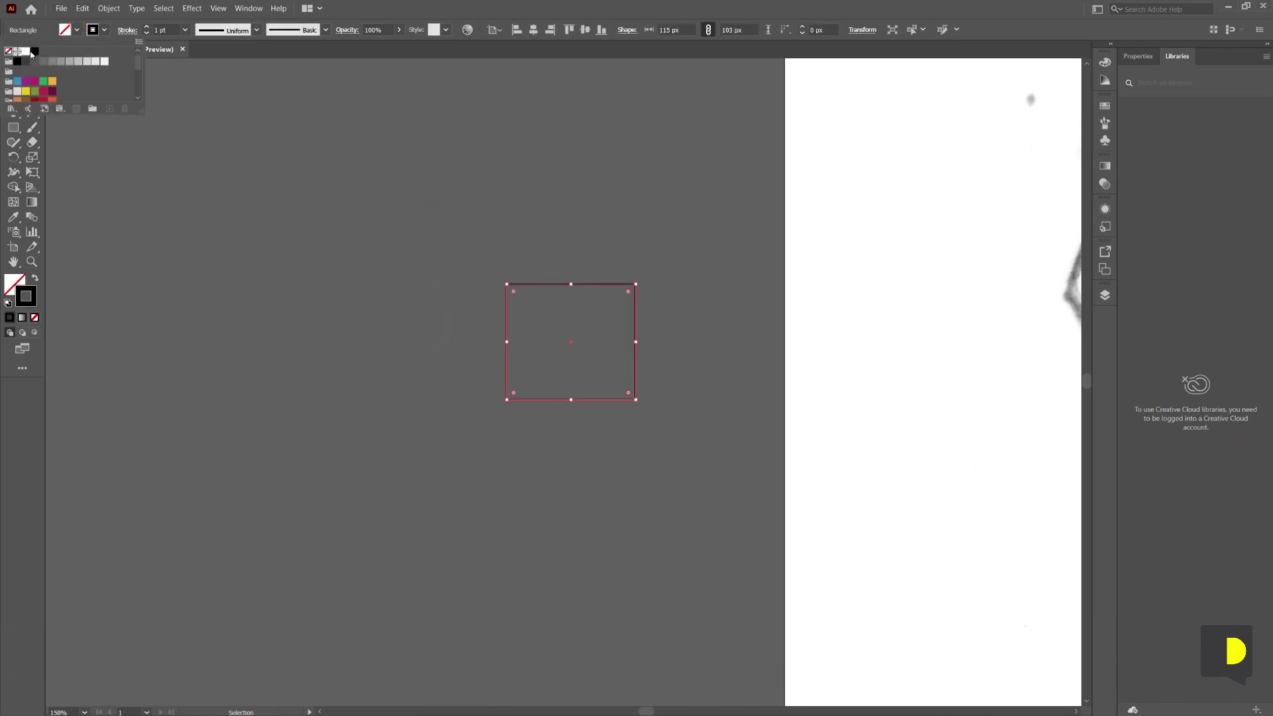
click(35, 84)
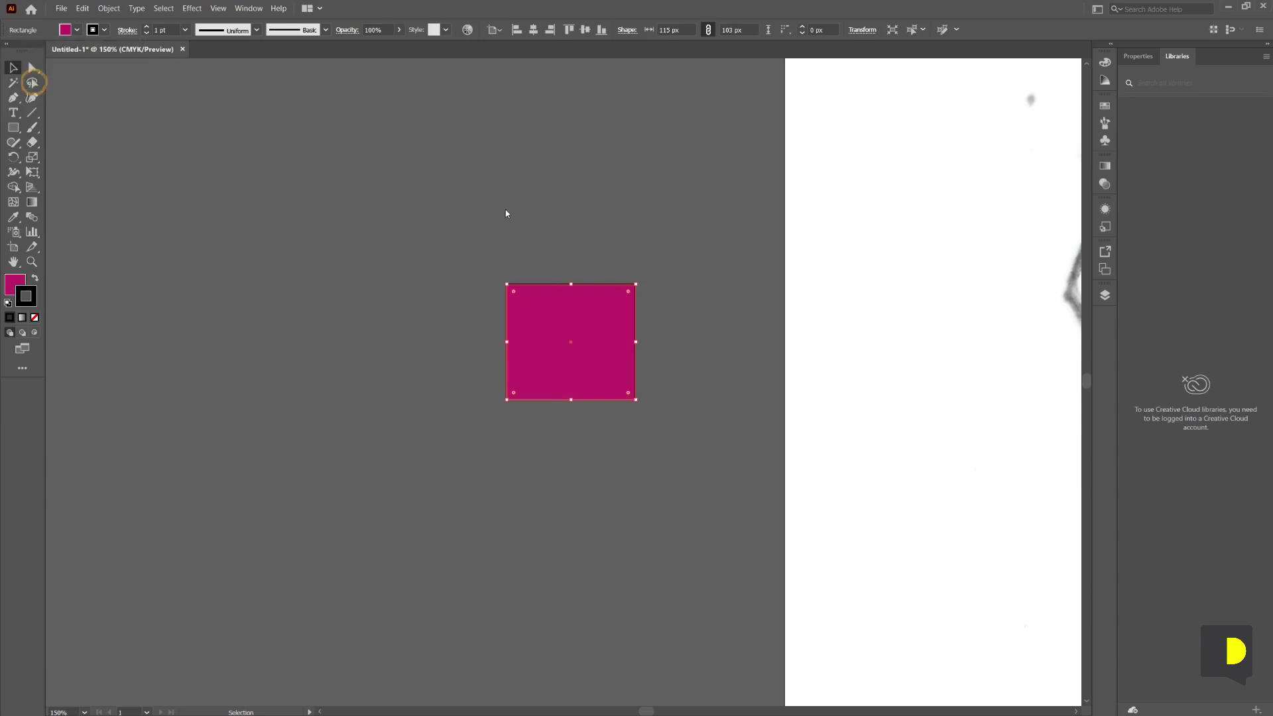
click(104, 31)
click(71, 62)
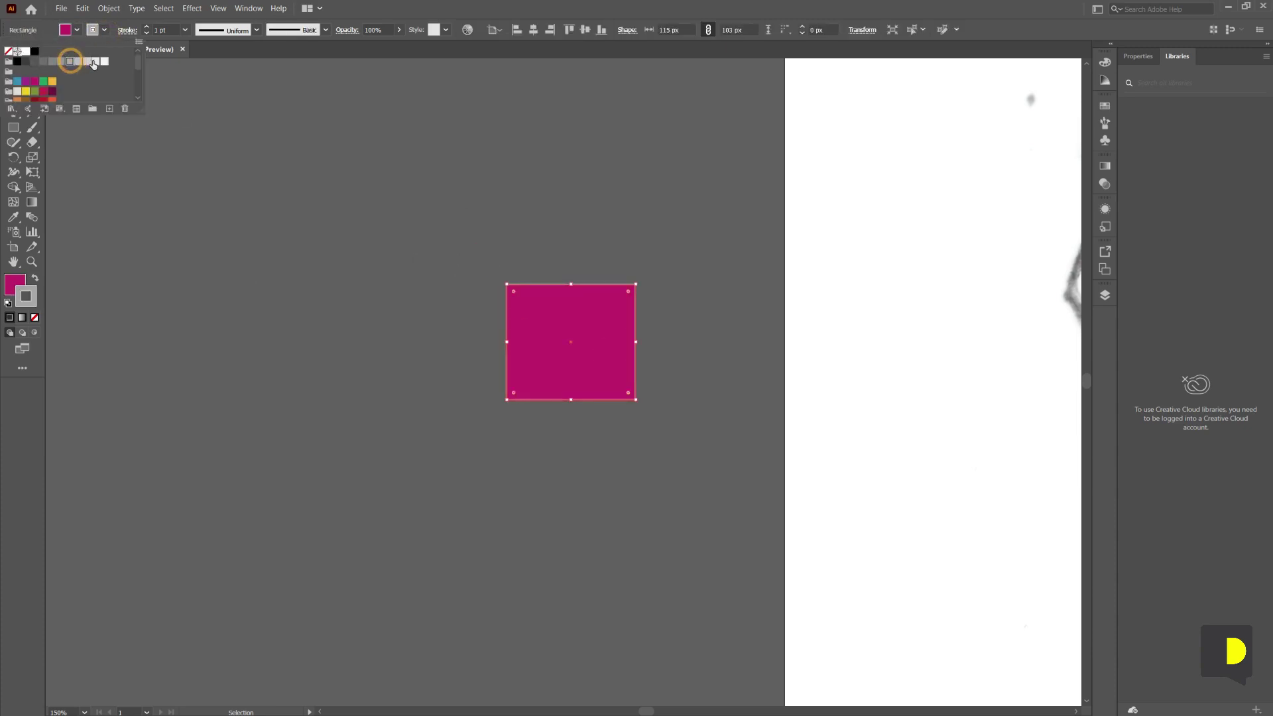
click(104, 63)
click(147, 27)
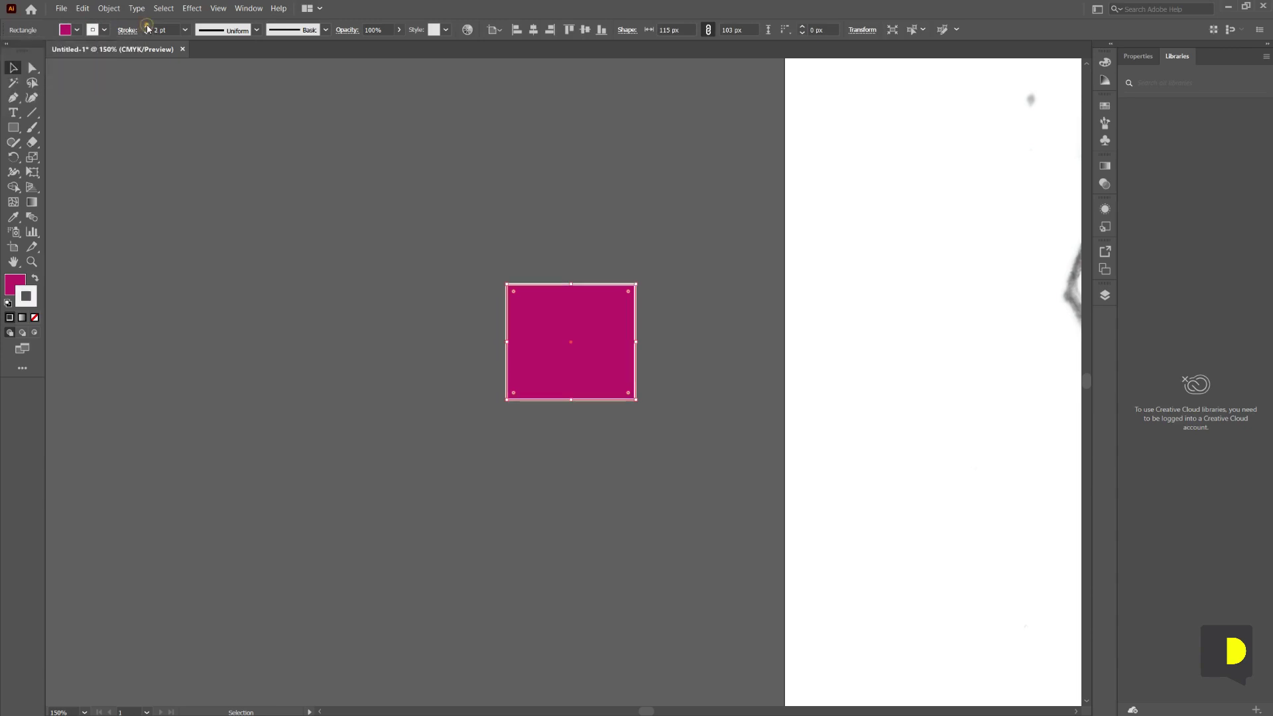
click(146, 26)
click(323, 192)
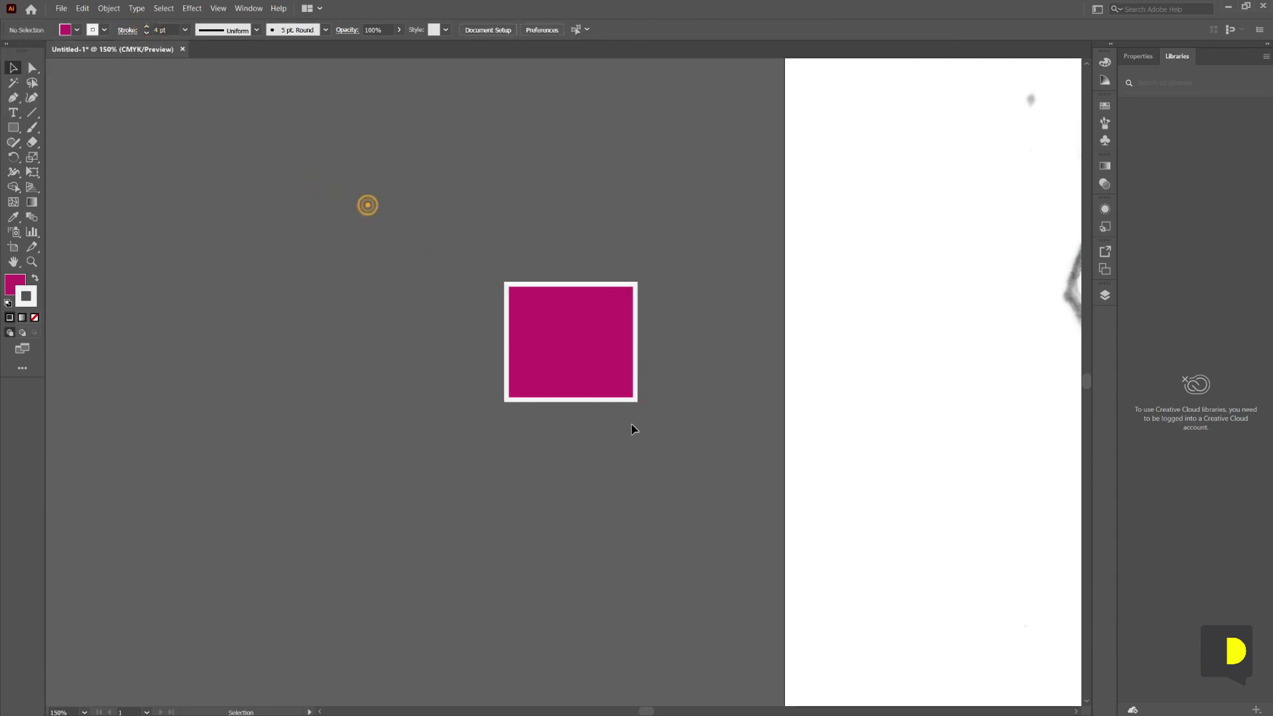
Swap the square's fill and stroke colours once more, then delete the test square
drag(366, 204, 631, 425)
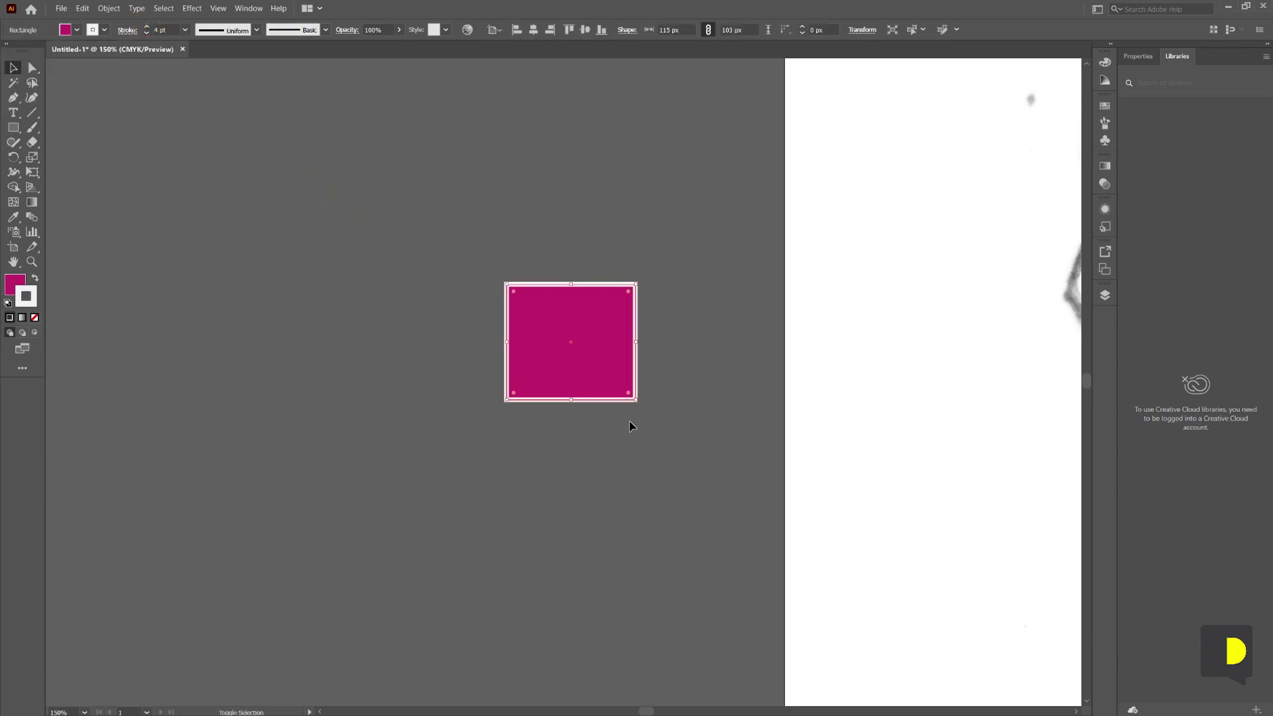
key(shift+x)
key(shift+x)
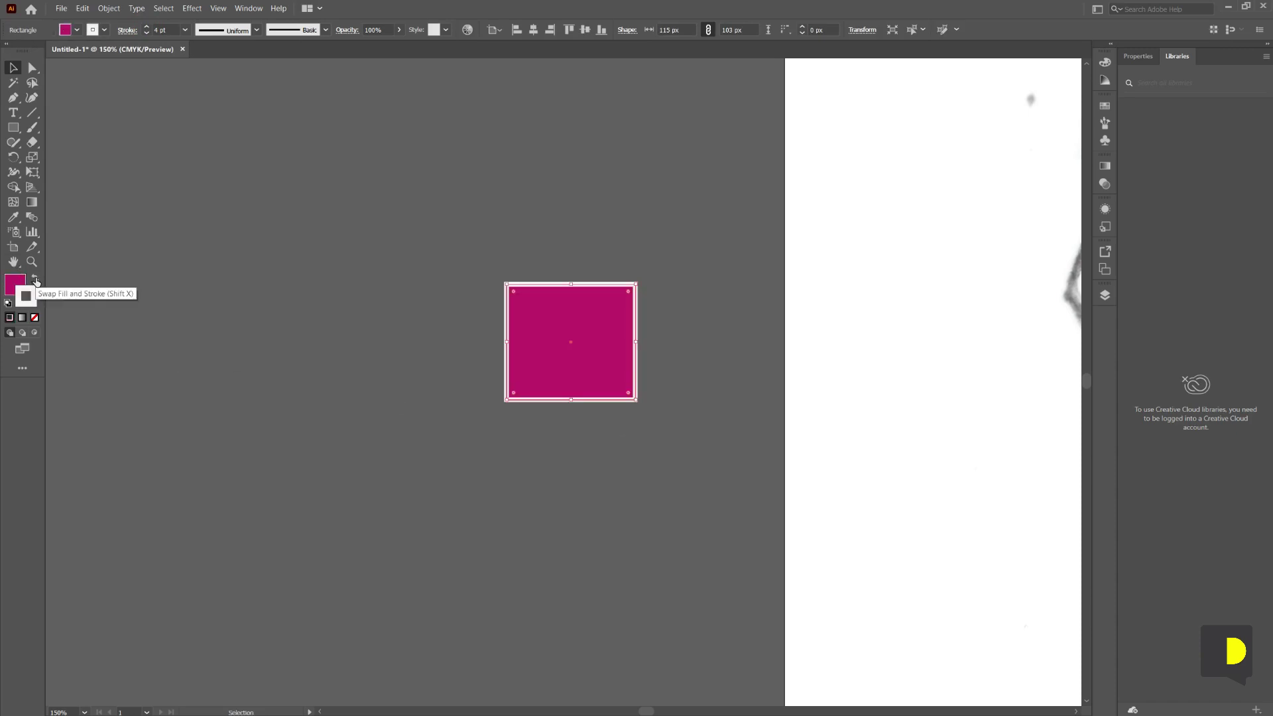
click(515, 442)
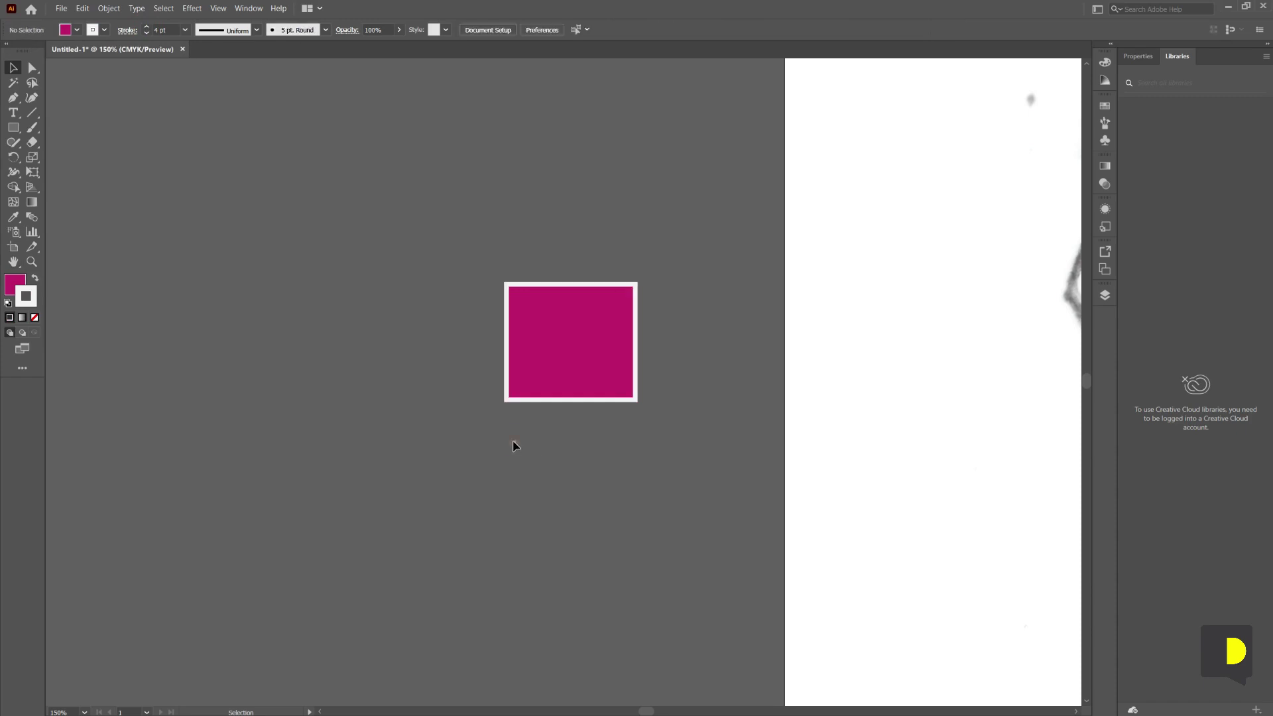
drag(441, 204, 616, 443)
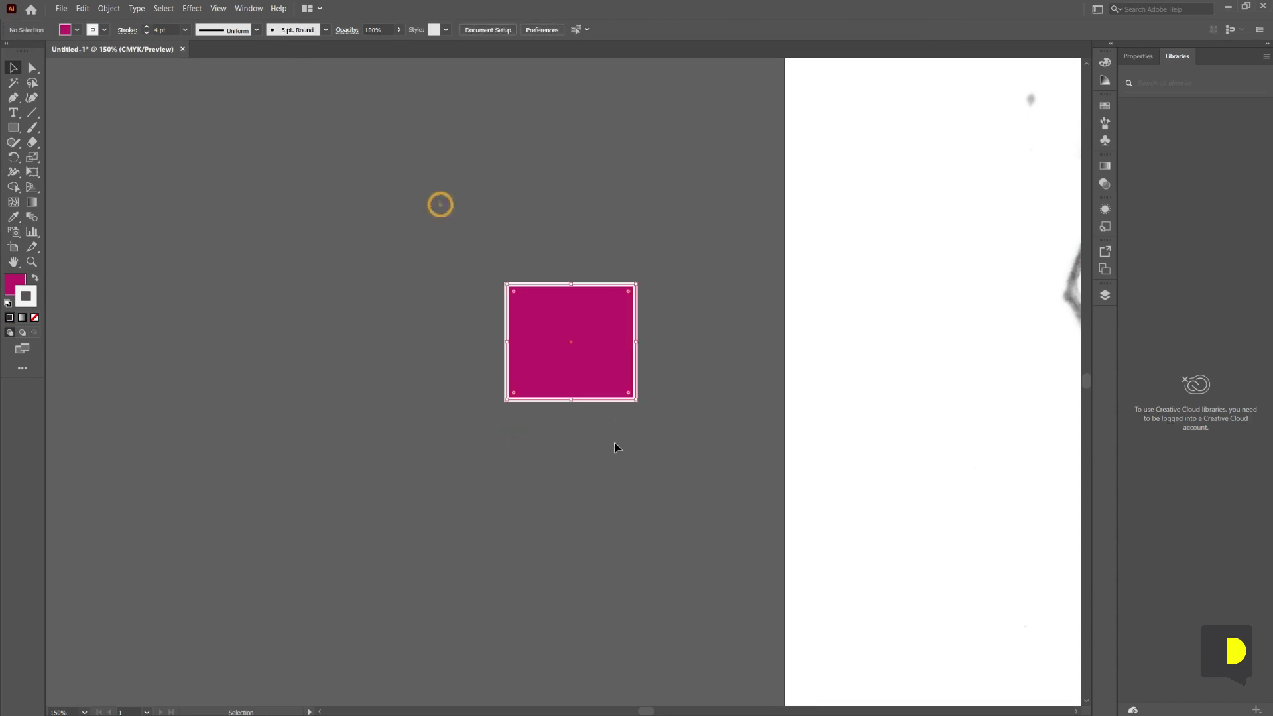
key(Delete)
Trace the sketch's lower curve with a curved Pen path from lower-left to right end
mouse_move(783, 401)
mouse_down()
mouse_move(582, 406)
mouse_move(341, 469)
mouse_up()
drag(567, 408, 445, 427)
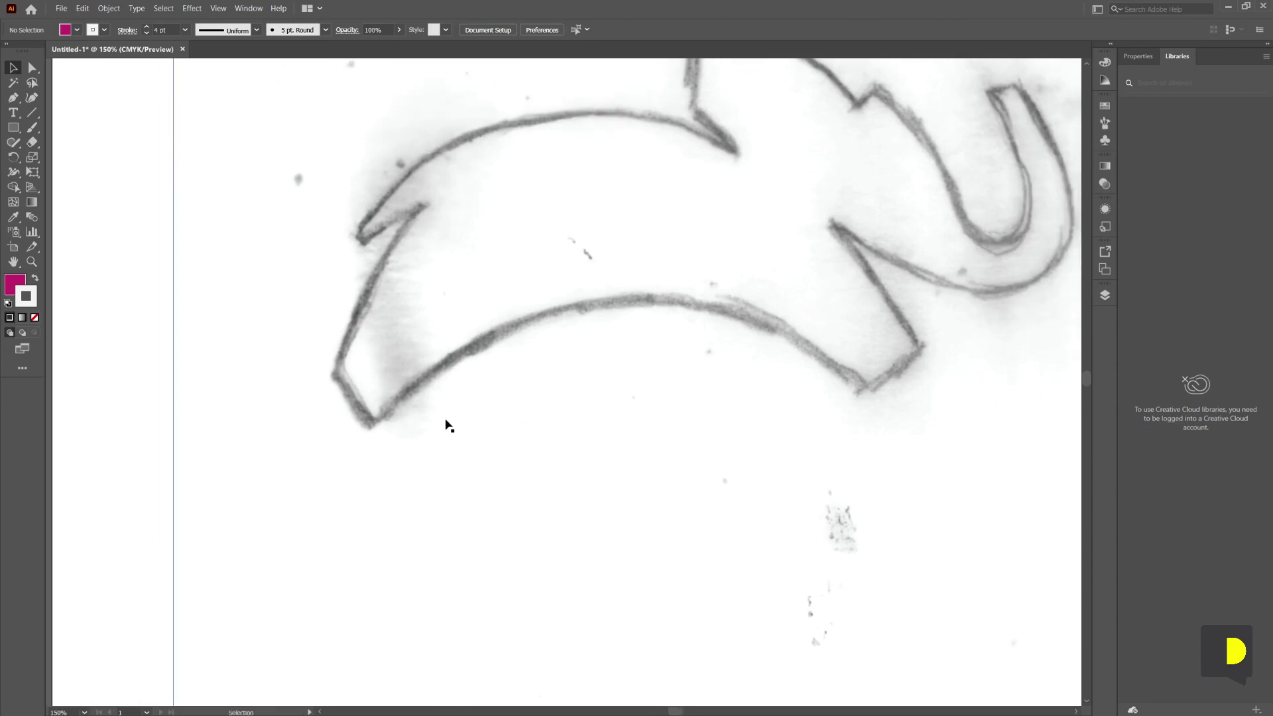
key(p)
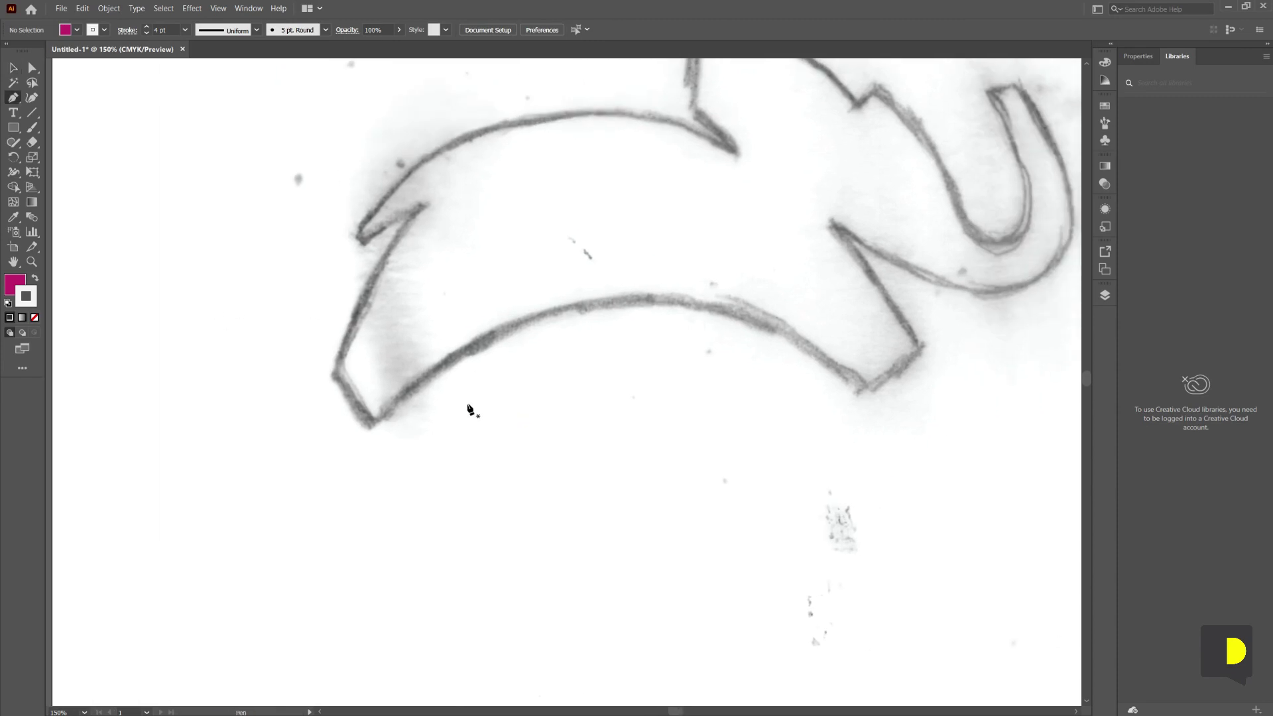
drag(671, 268, 601, 381)
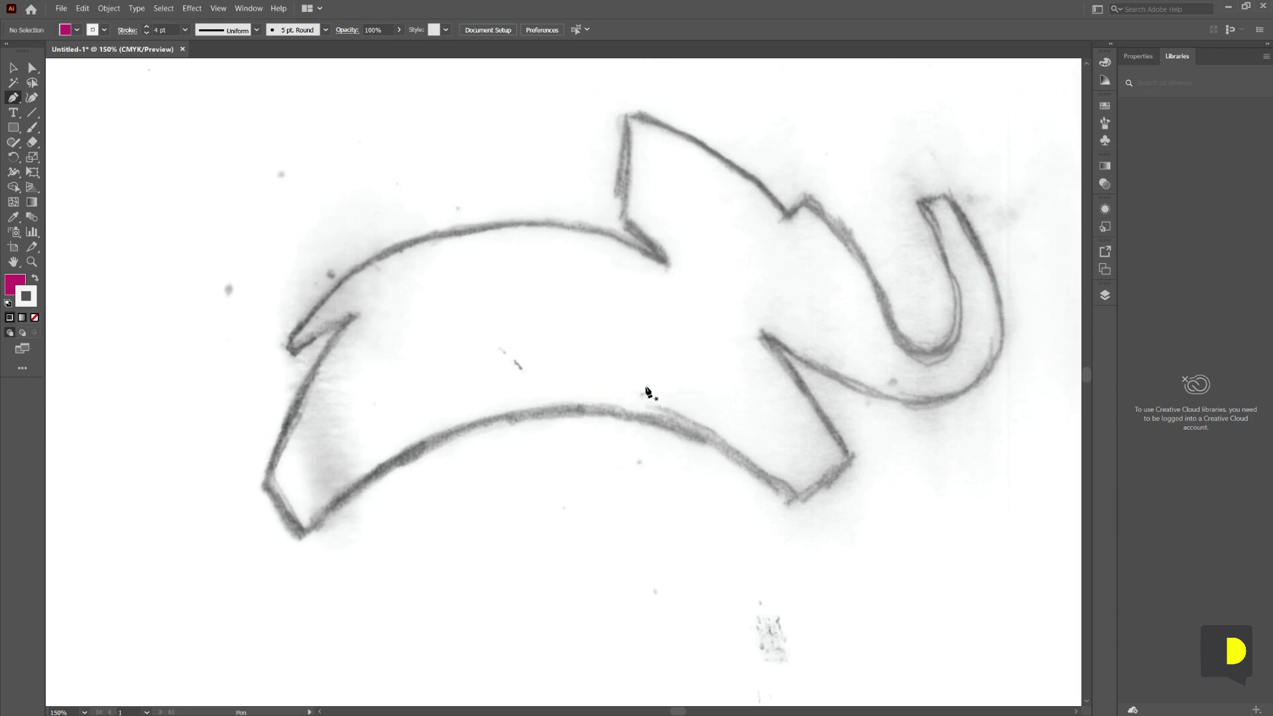
click(300, 536)
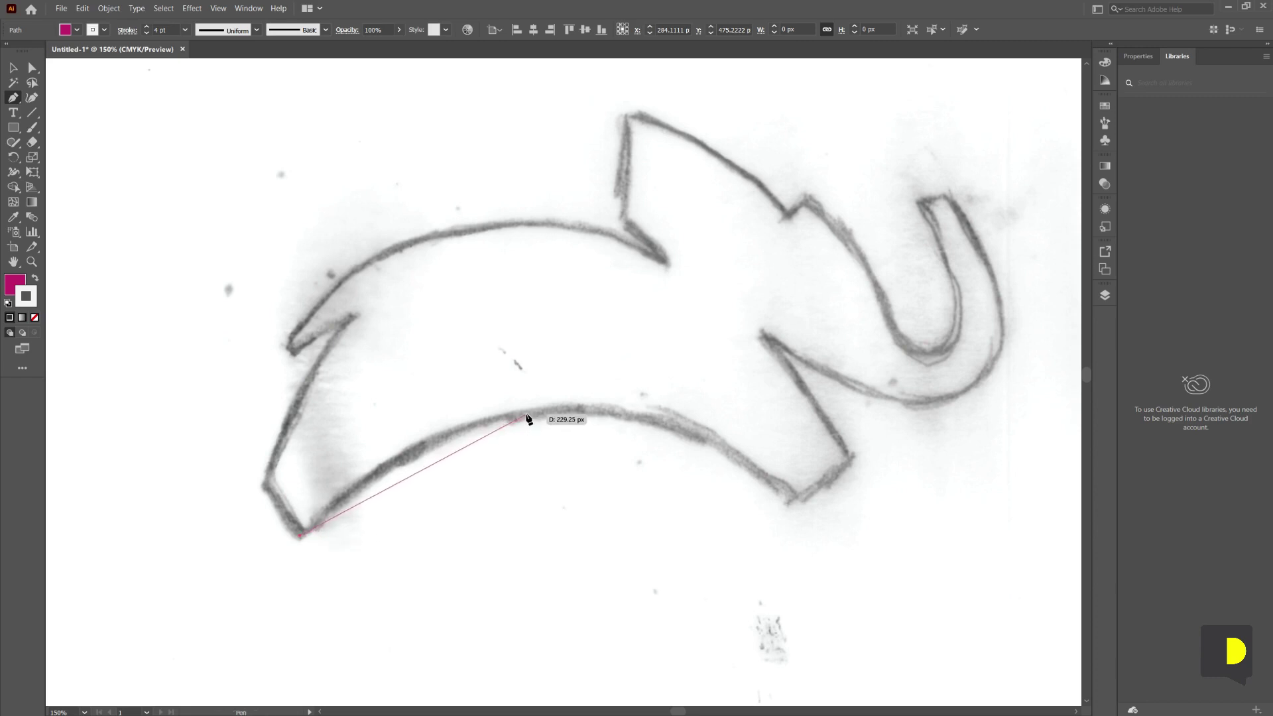
drag(527, 415, 617, 415)
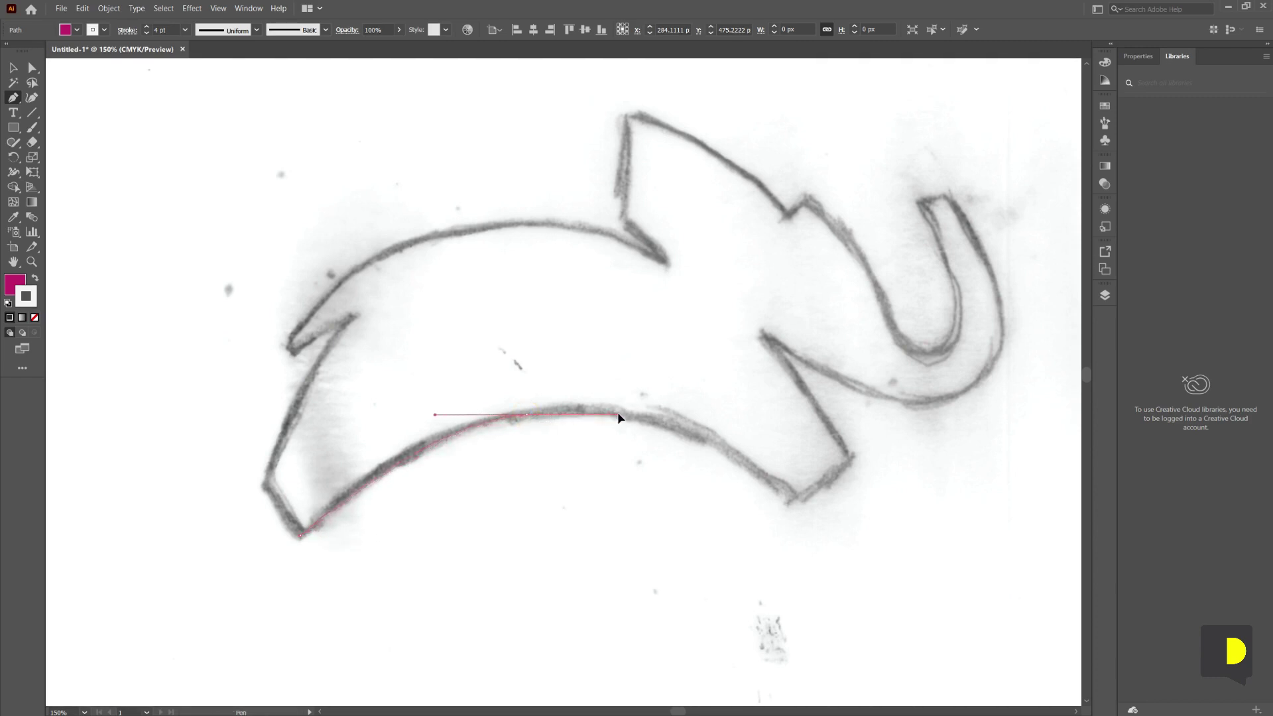
drag(622, 415, 623, 414)
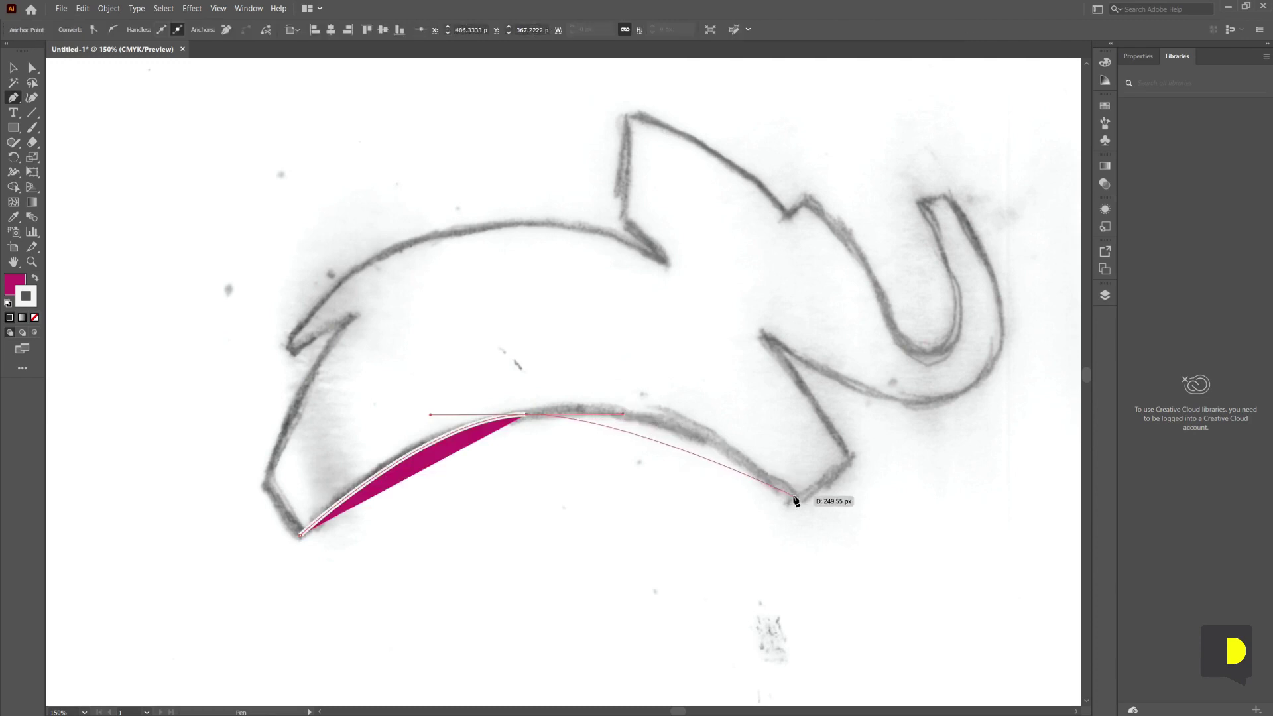
drag(794, 498, 881, 572)
key(v)
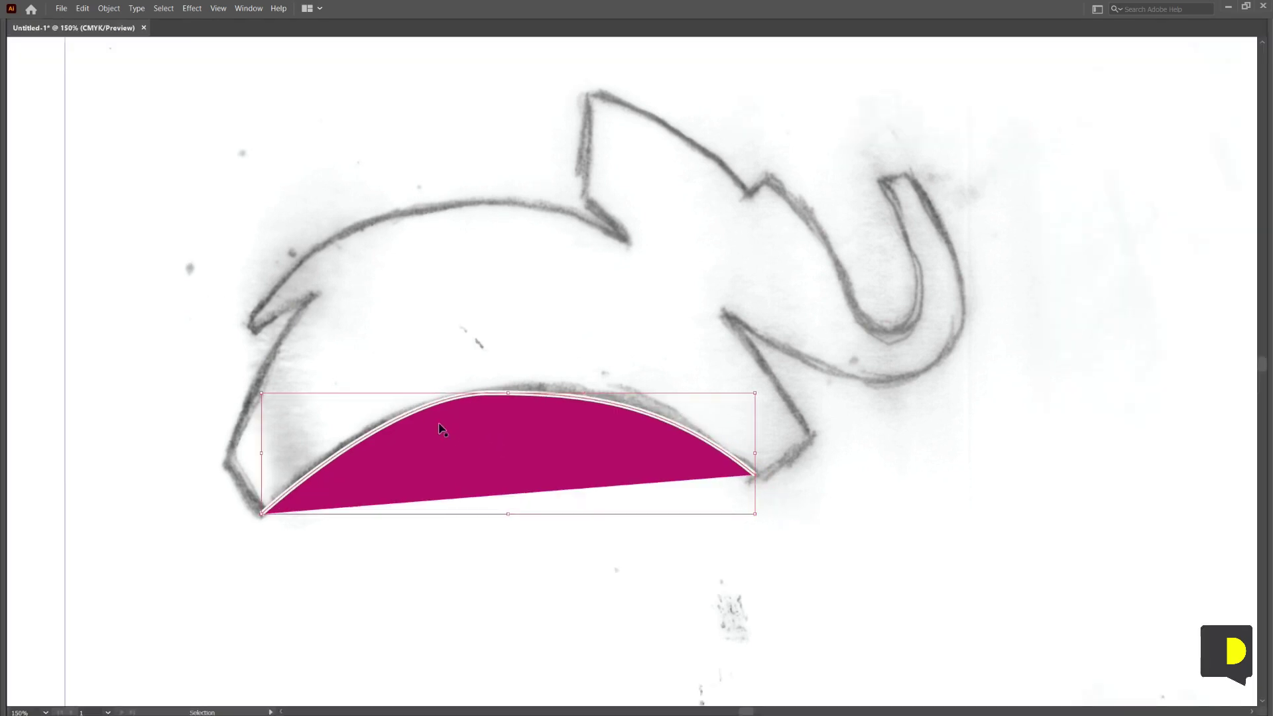
Set the traced path's fill to None and its stroke to black, then zoom out
click(414, 444)
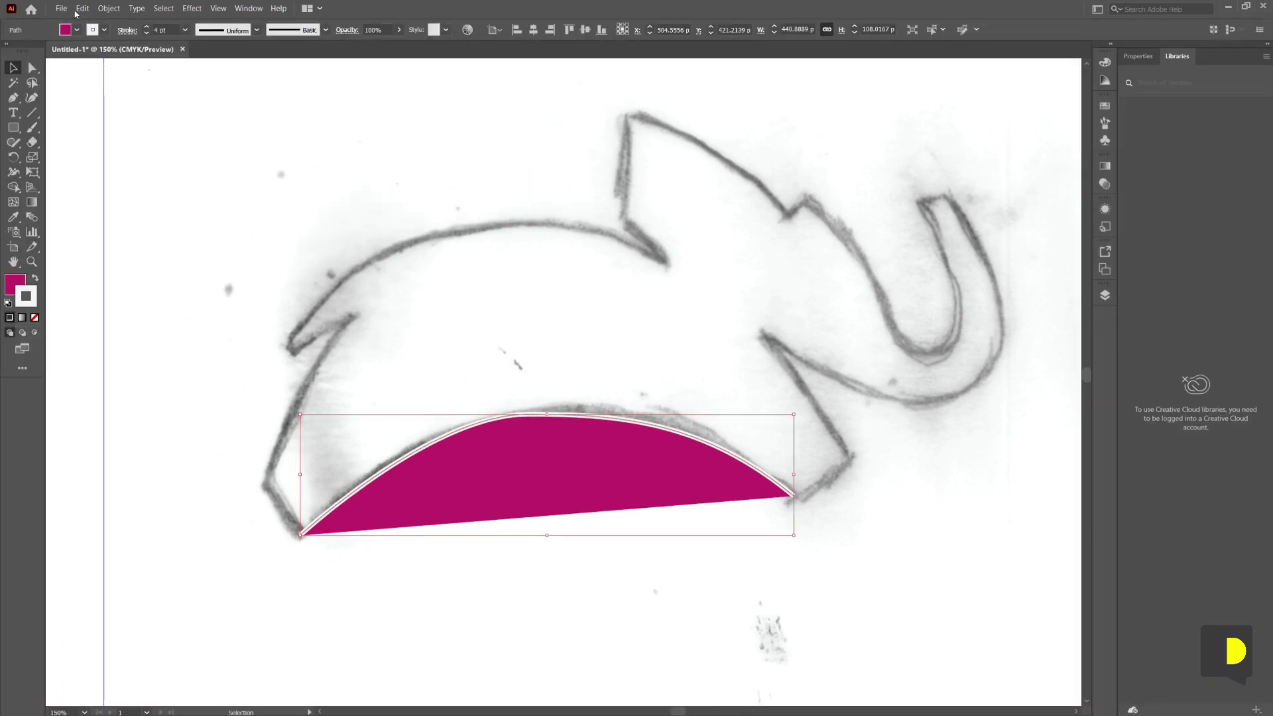
click(74, 31)
click(9, 52)
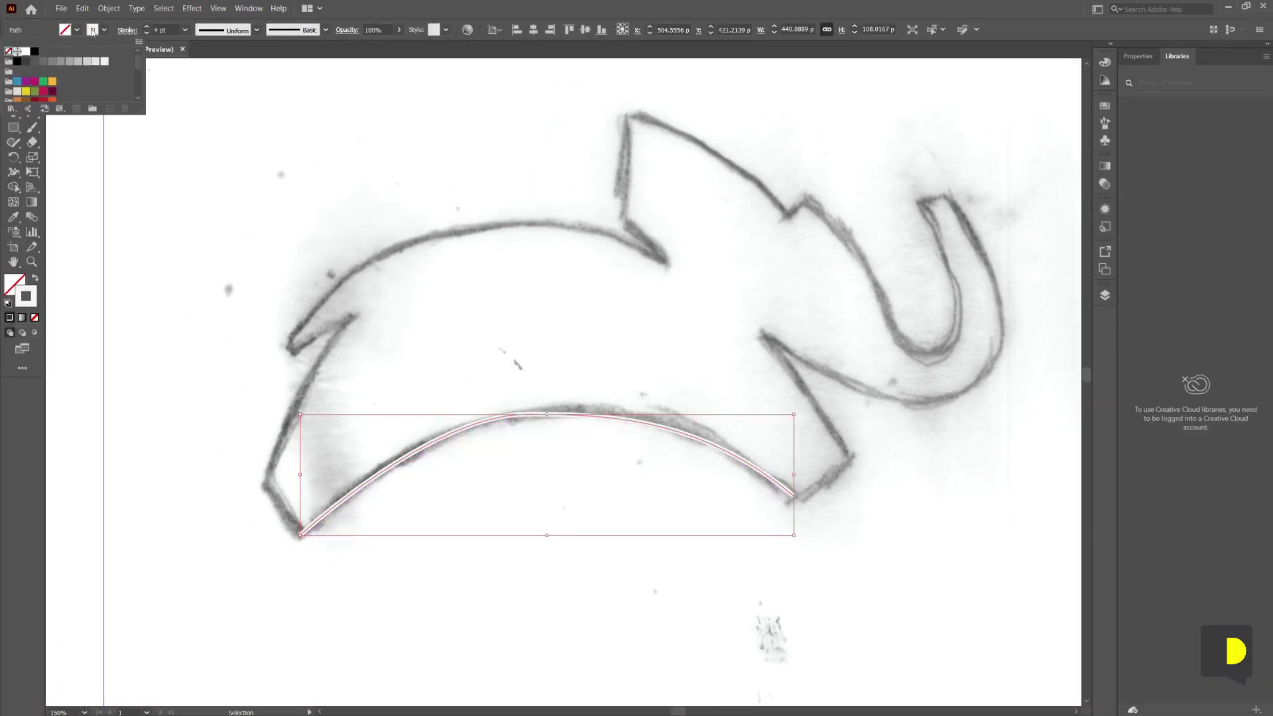
click(104, 30)
click(35, 52)
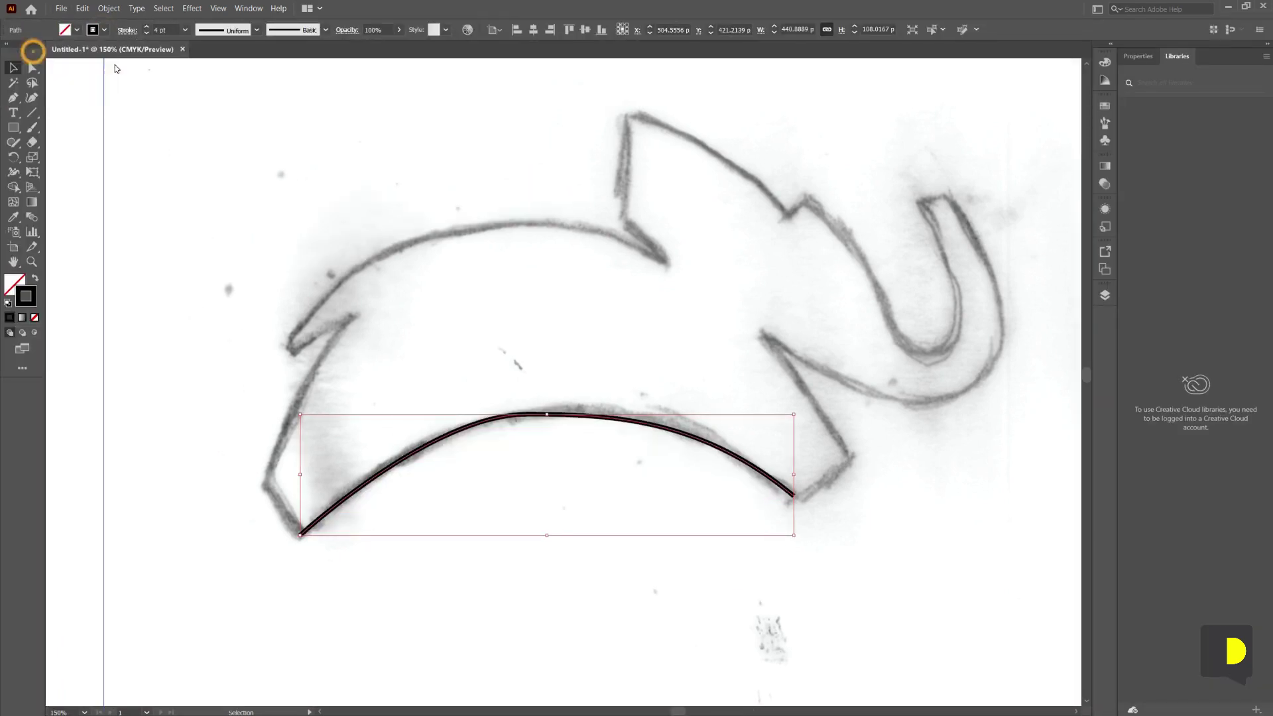
click(365, 214)
key(ctrl+1)
Check the curve by moving the sketch aside, undo the move, then delete the black curve
key(ctrl+minus)
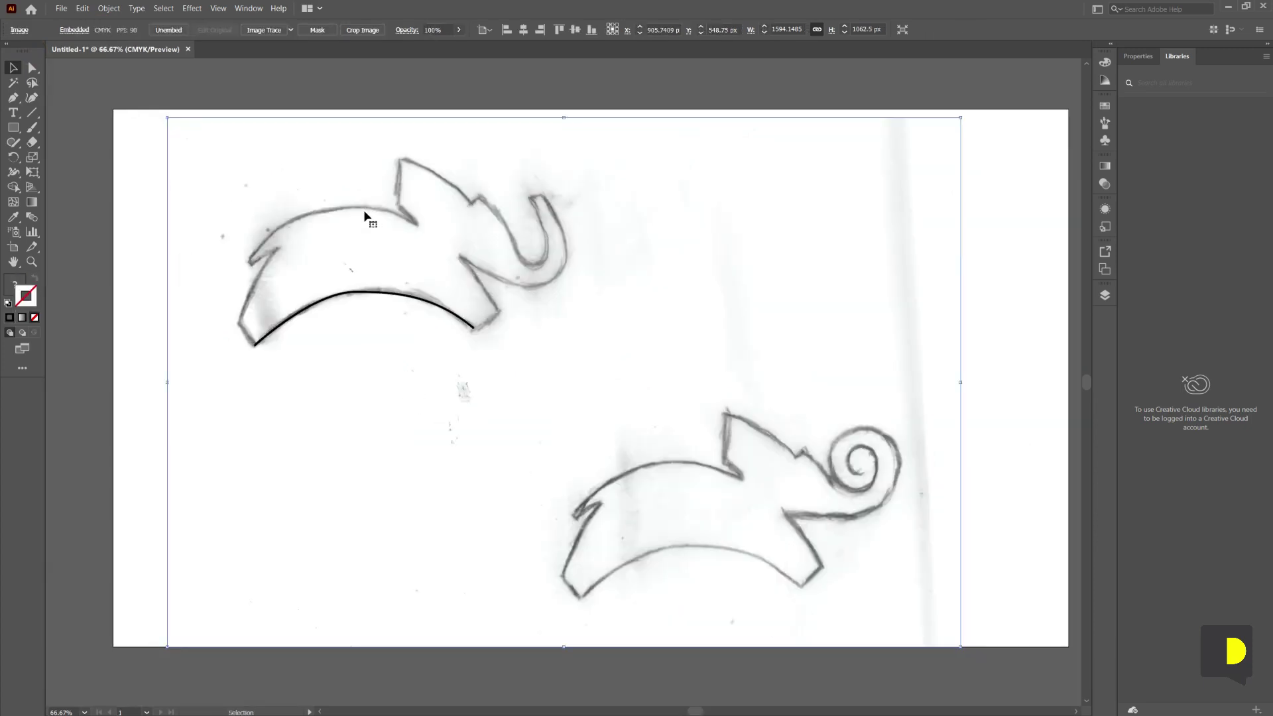
drag(338, 233, 711, 233)
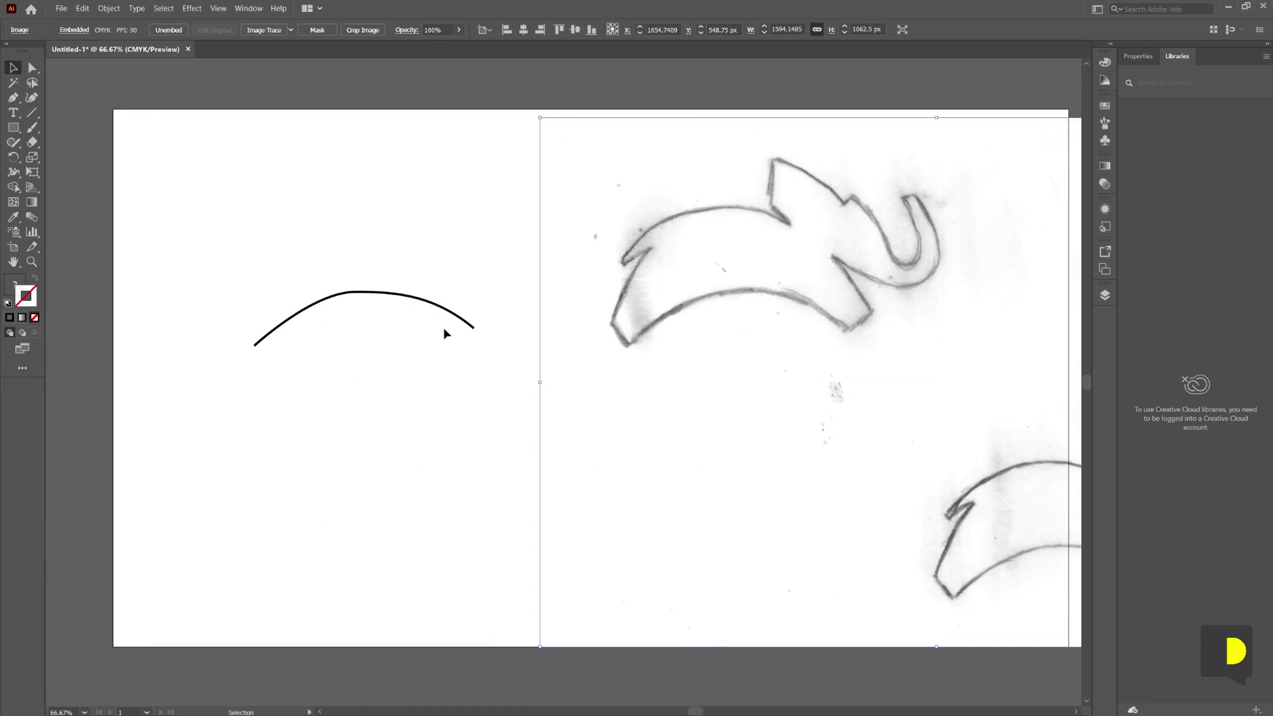
key(ctrl+z)
click(384, 293)
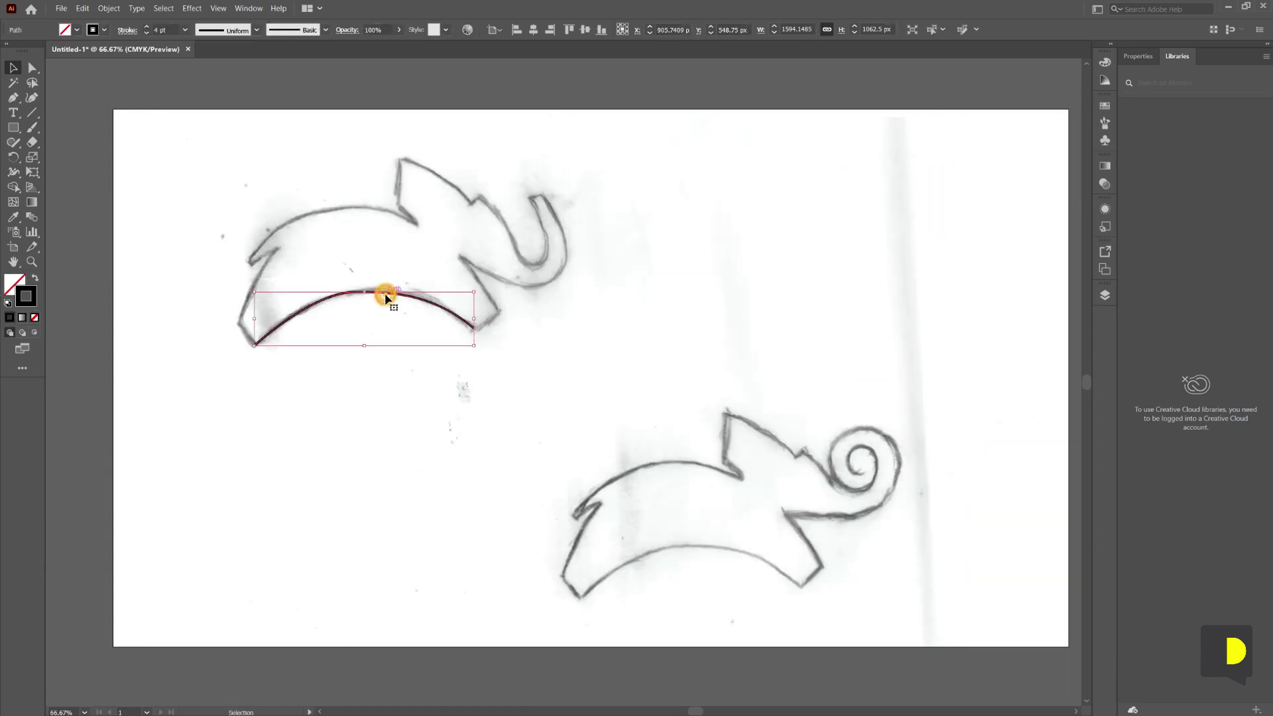
key(Delete)
key(ctrl+plus)
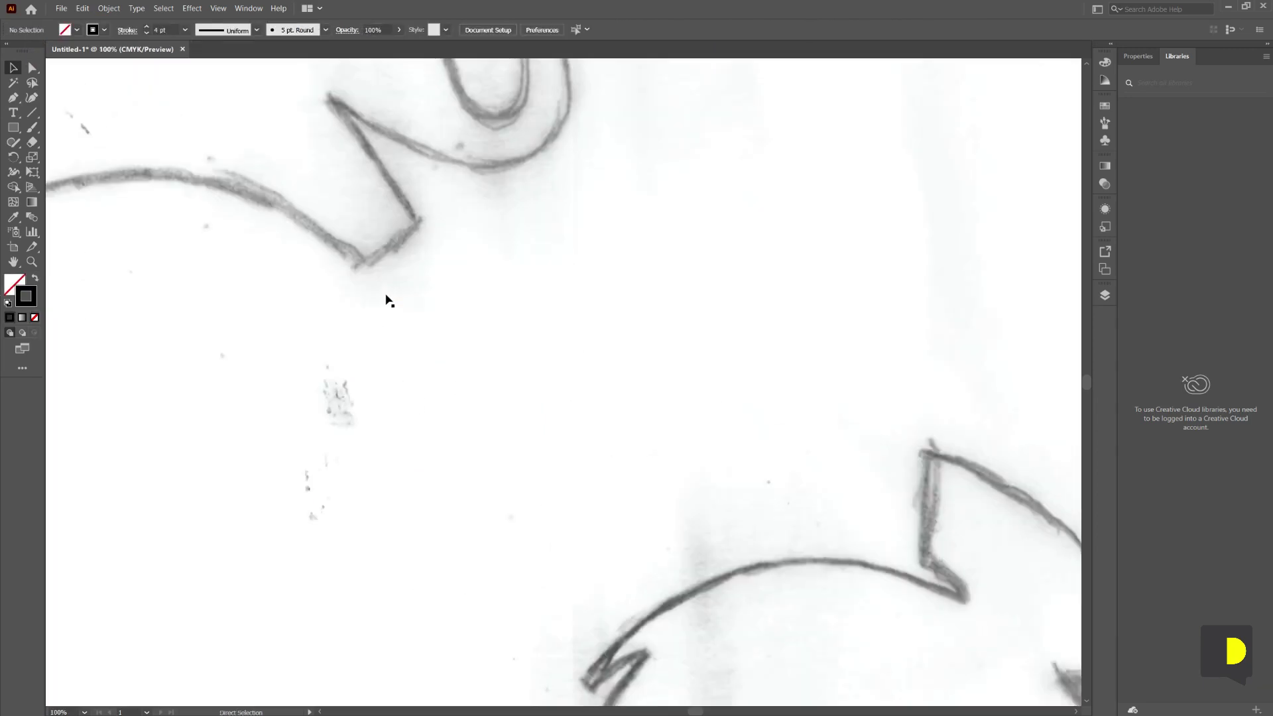
scroll(384, 296, left, 5)
scroll(385, 296, up, 3)
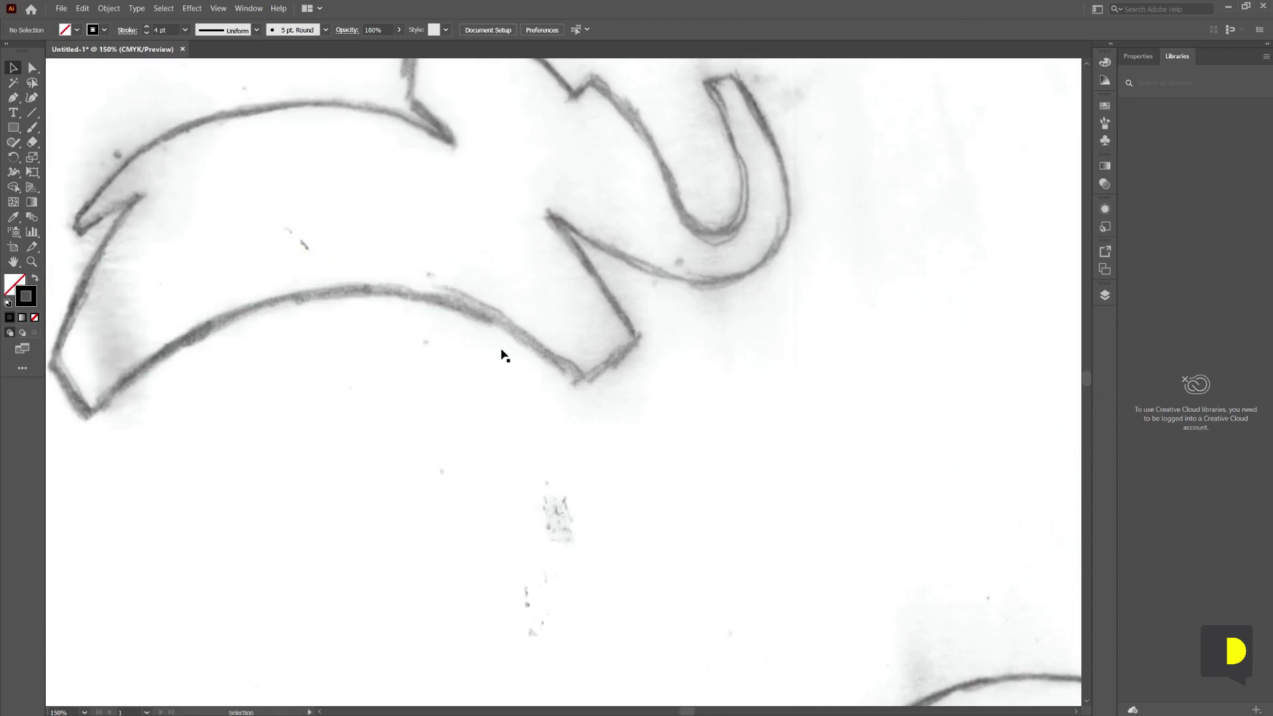
Place three straight-segment Pen anchors along the sketch's lower edge
key(p)
click(86, 413)
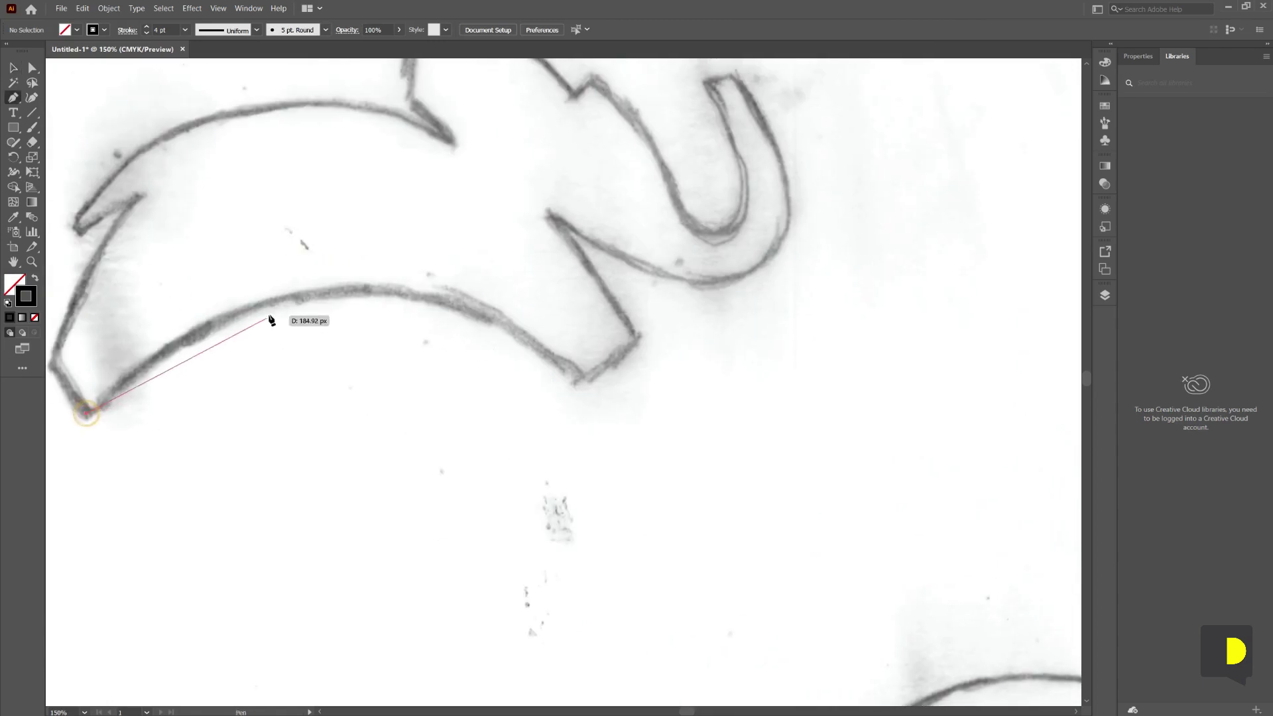
drag(286, 300, 362, 290)
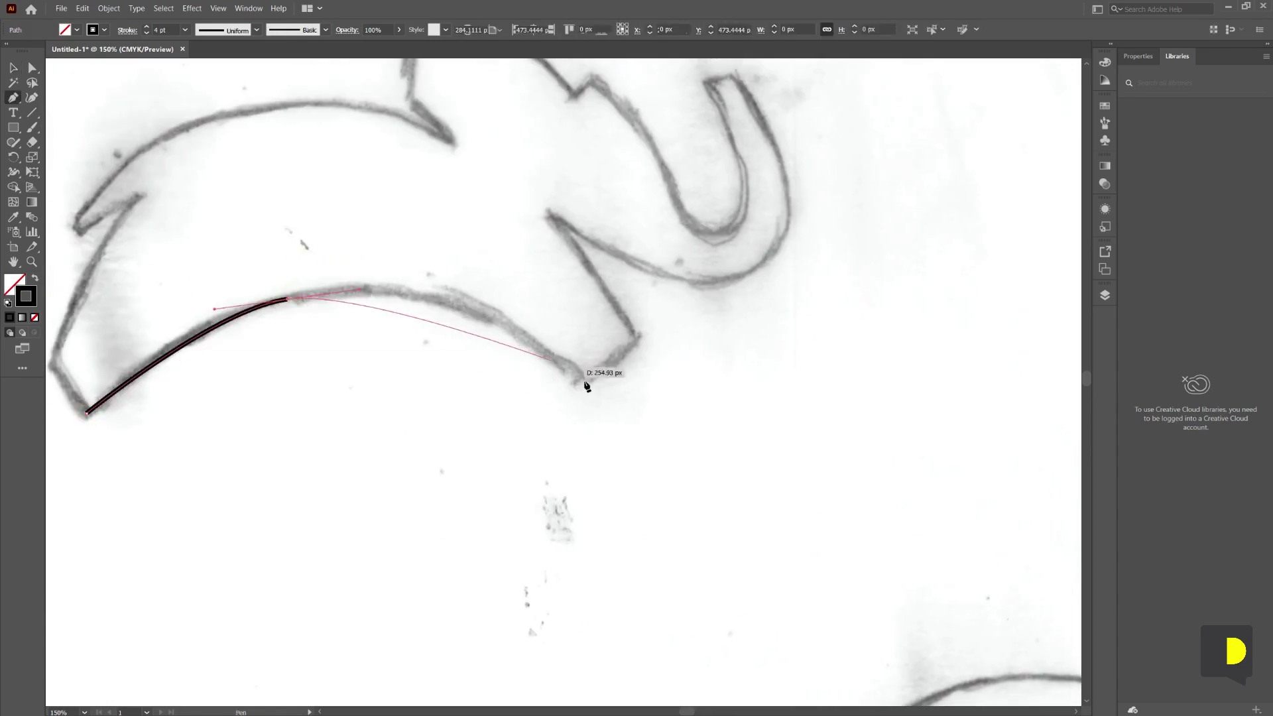
drag(573, 378, 650, 469)
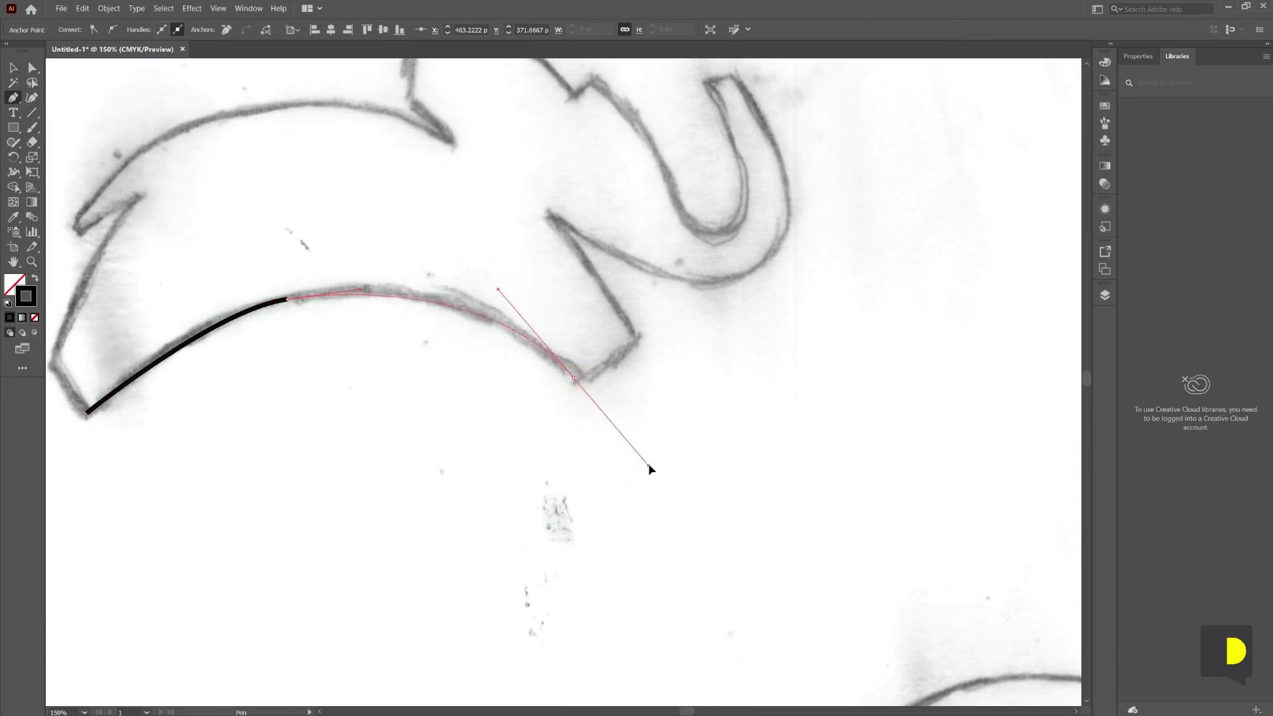
key(ctrl+shift+bracketleft)
mouse_move(86, 413)
mouse_down()
mouse_move(98, 424)
mouse_move(316, 296)
mouse_up()
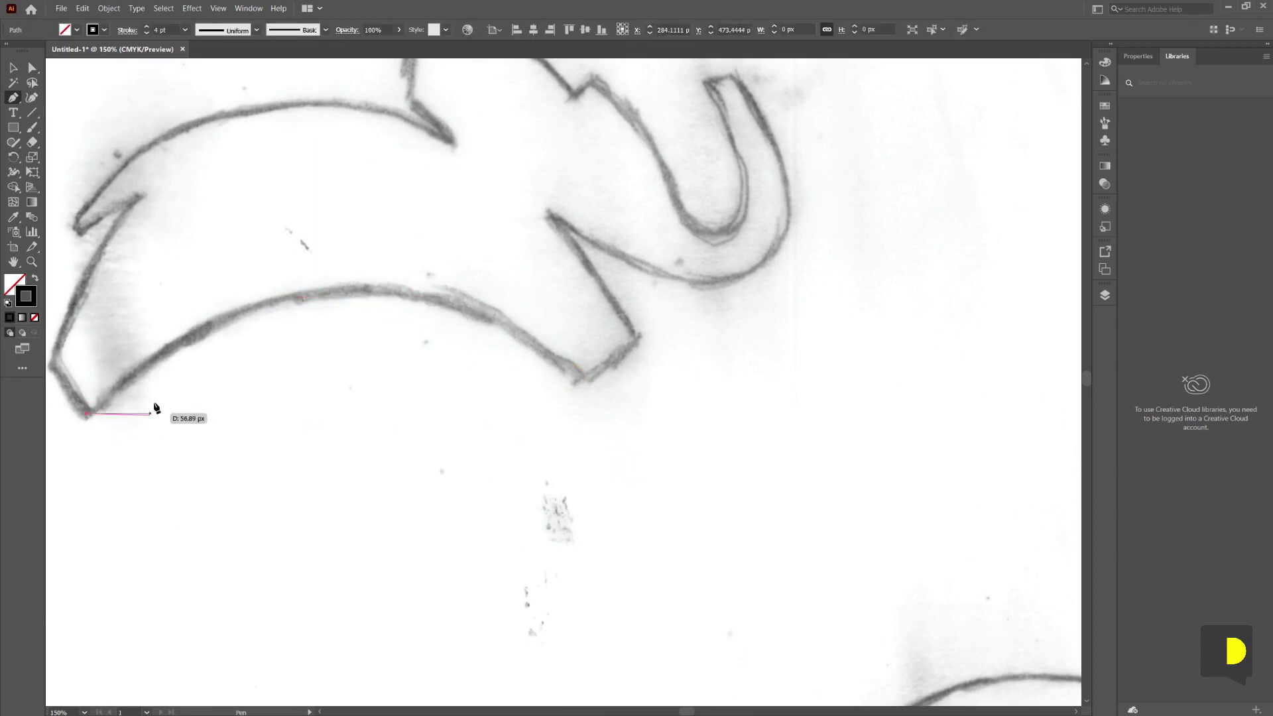
click(316, 295)
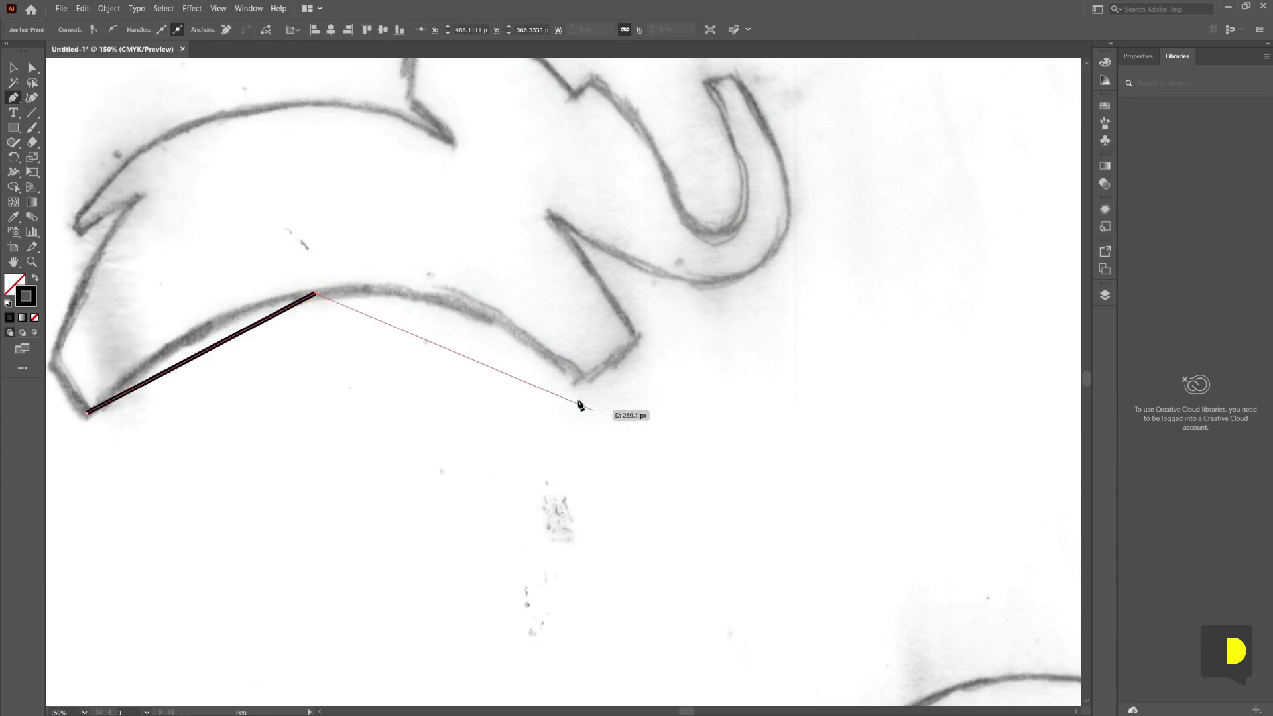
click(578, 376)
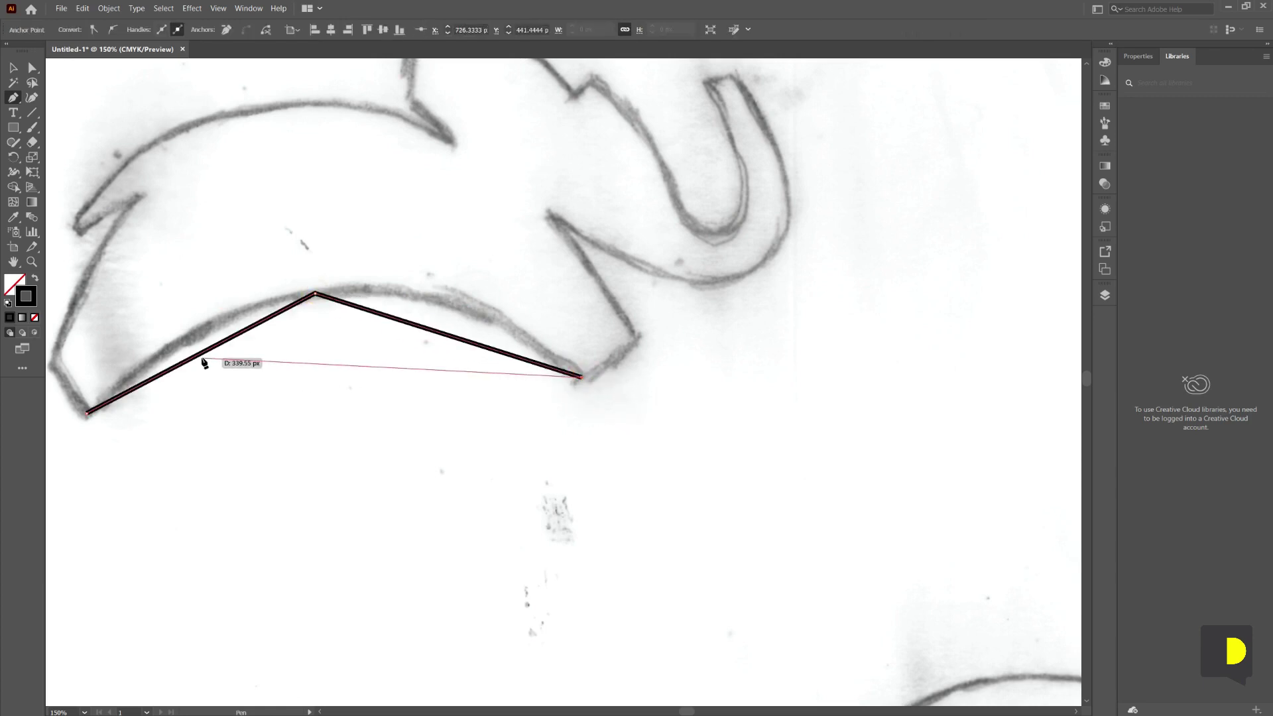
Bend both segments into curves with the Alt Anchor Point tool to follow the sketch
key(alt)
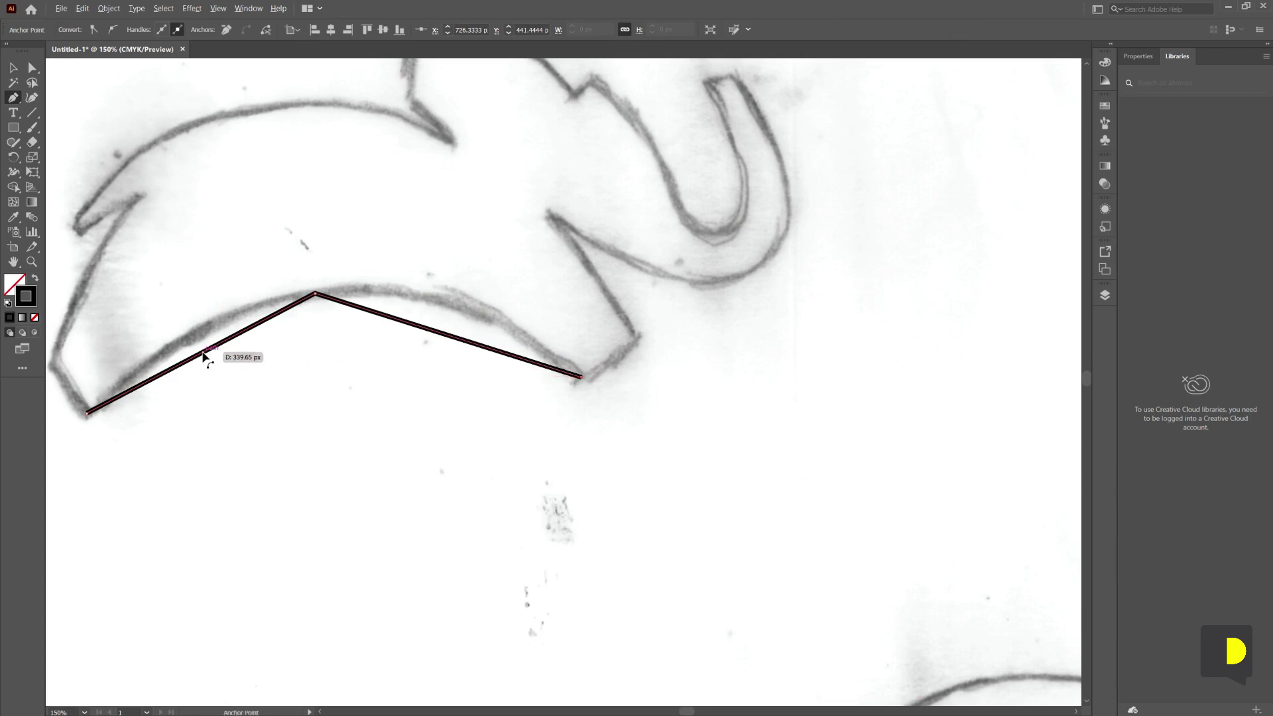
drag(203, 356, 194, 336)
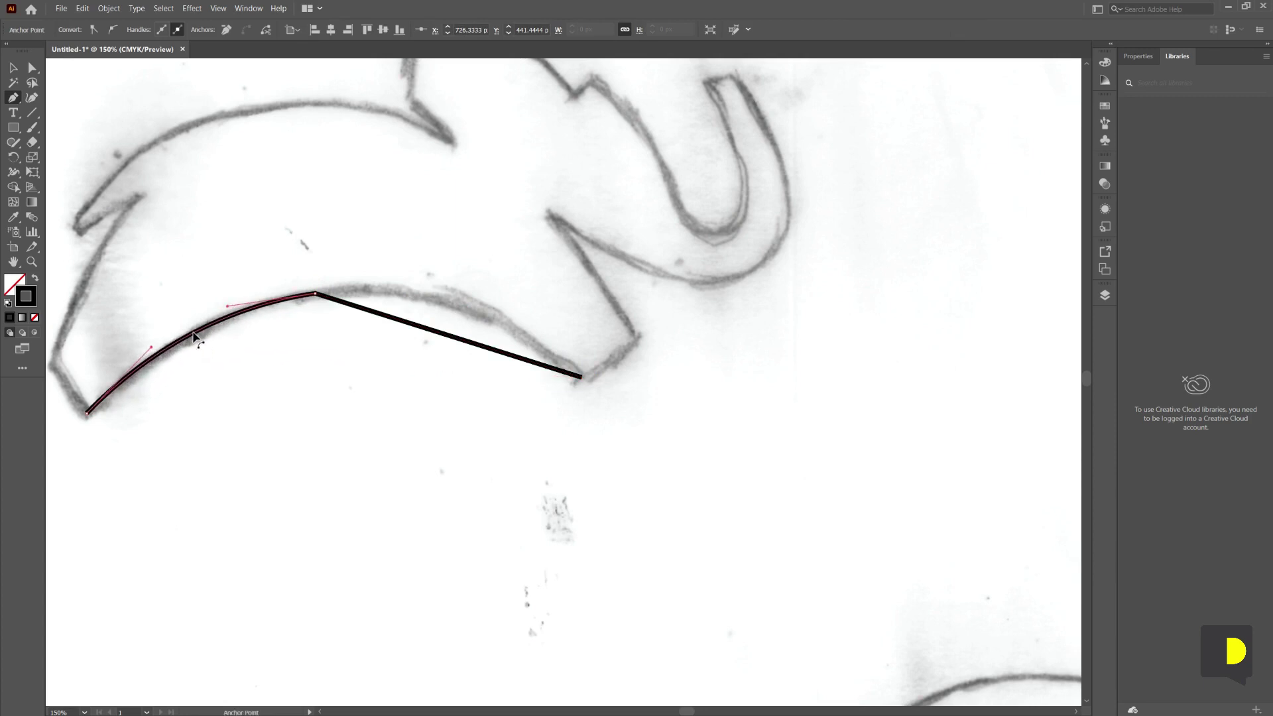
drag(426, 334, 443, 306)
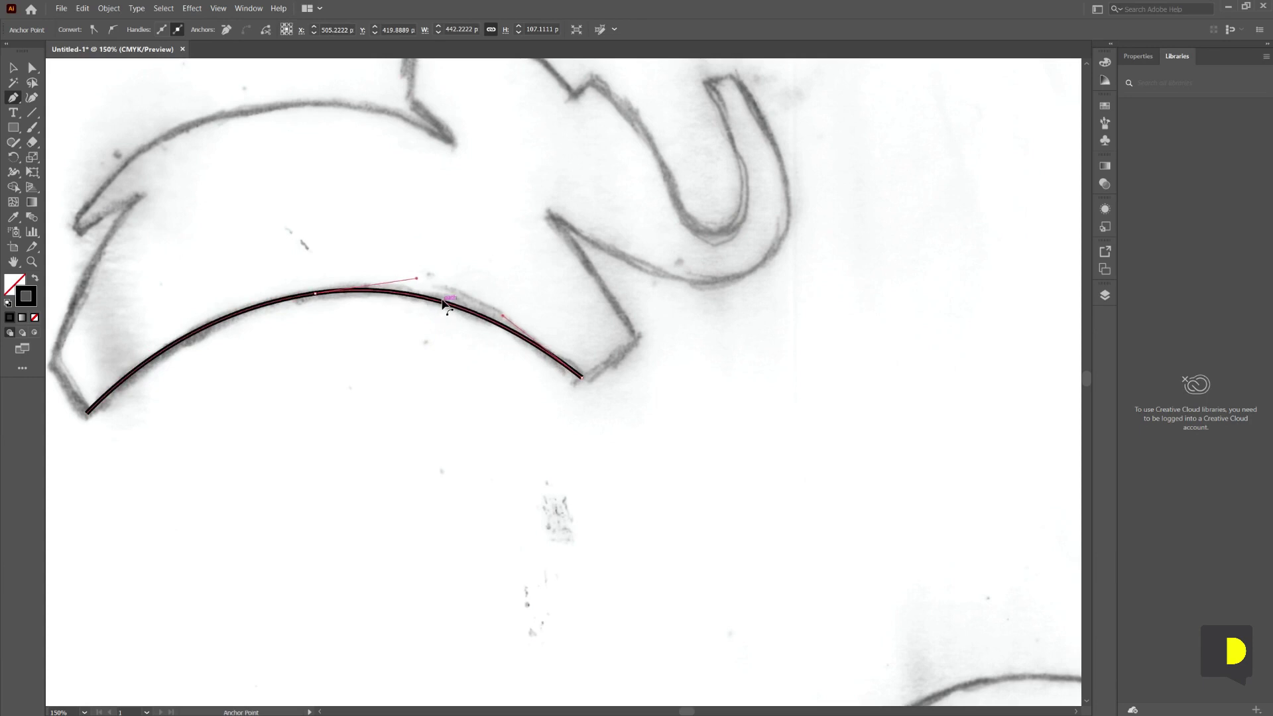
drag(443, 302, 444, 306)
key(v)
click(455, 369)
key(ctrl+minus)
key(ctrl+minus)
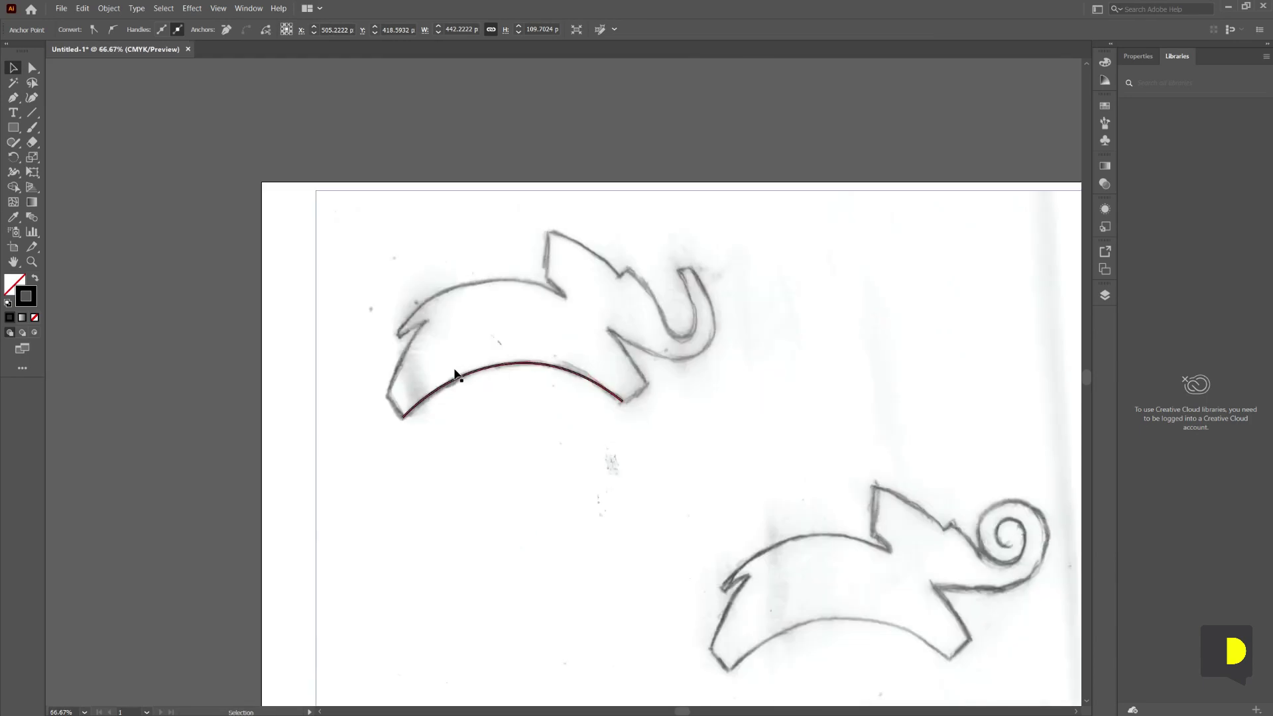
click(455, 376)
drag(524, 499, 828, 500)
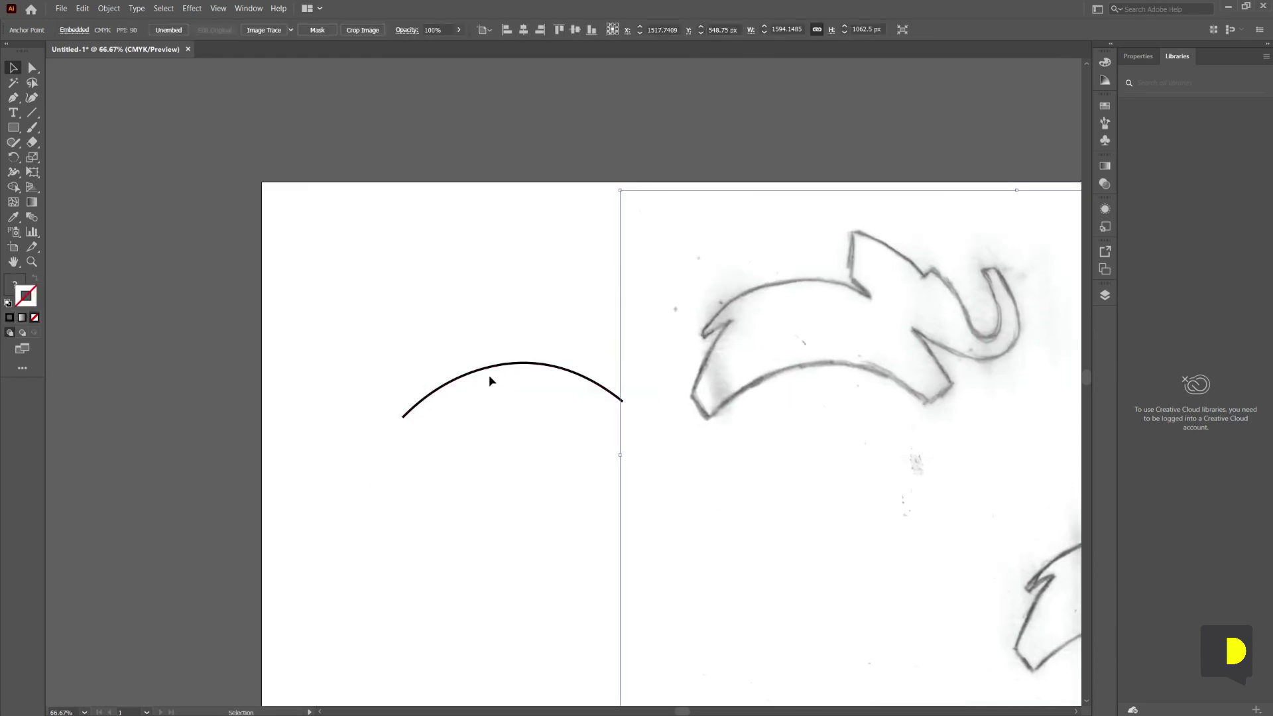
key(ctrl+1)
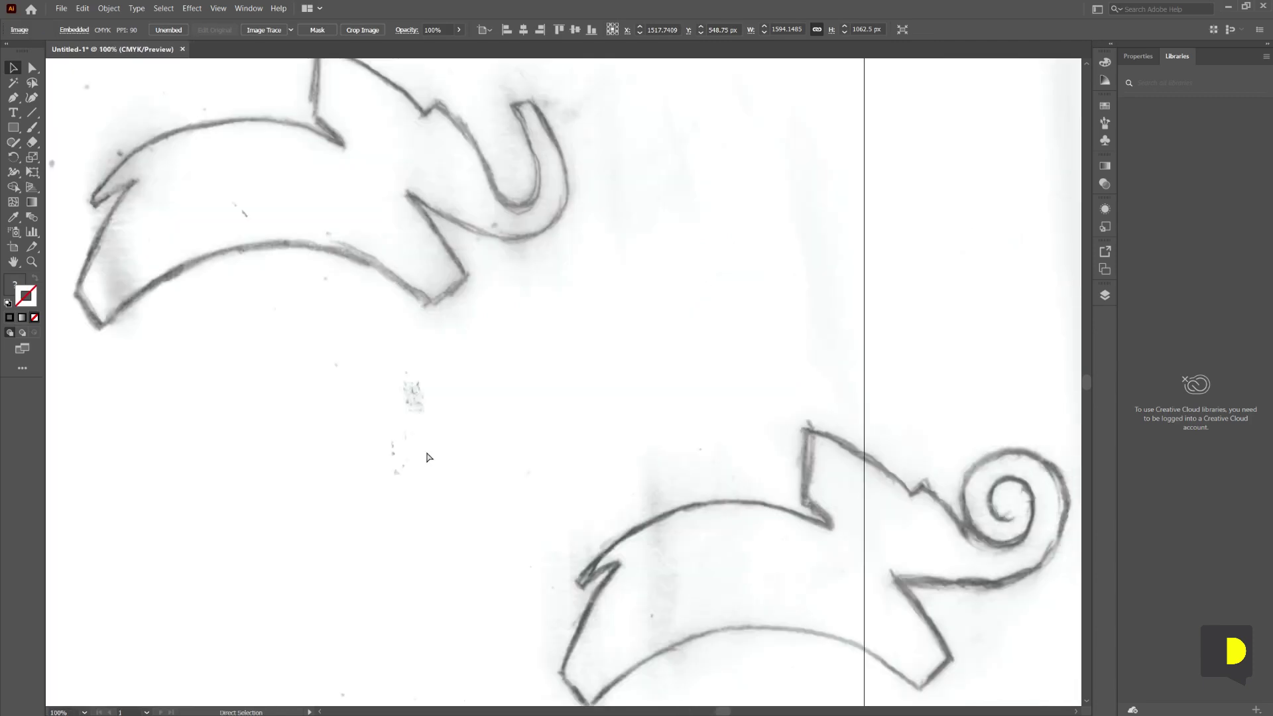
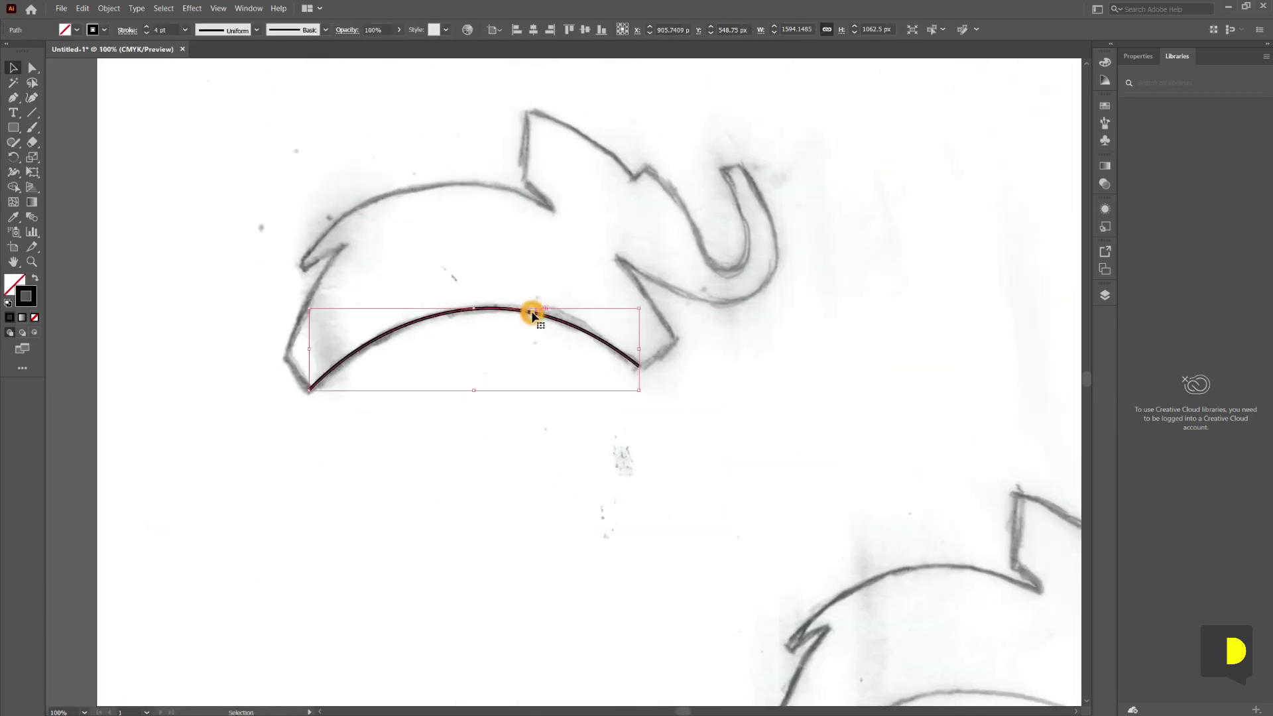
Delete the first traced curve and start a Curvature Tool path at the sketch's lower-left tip
key(Delete)
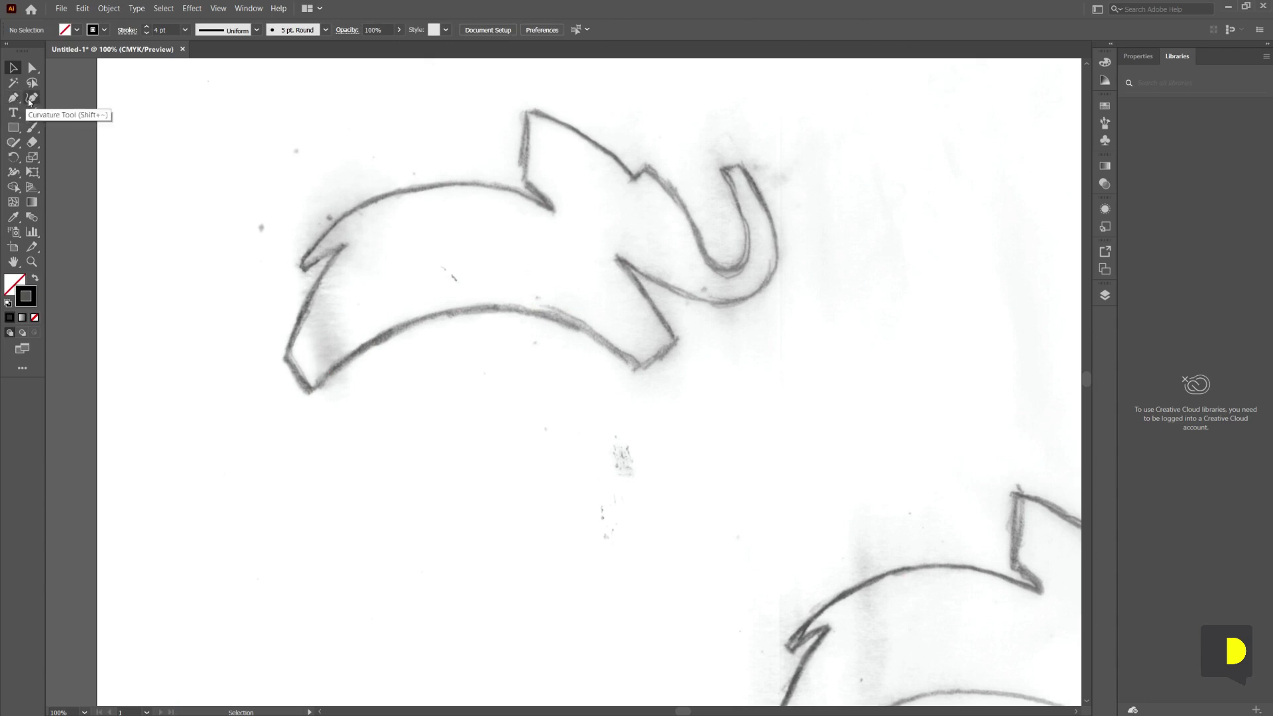
click(31, 98)
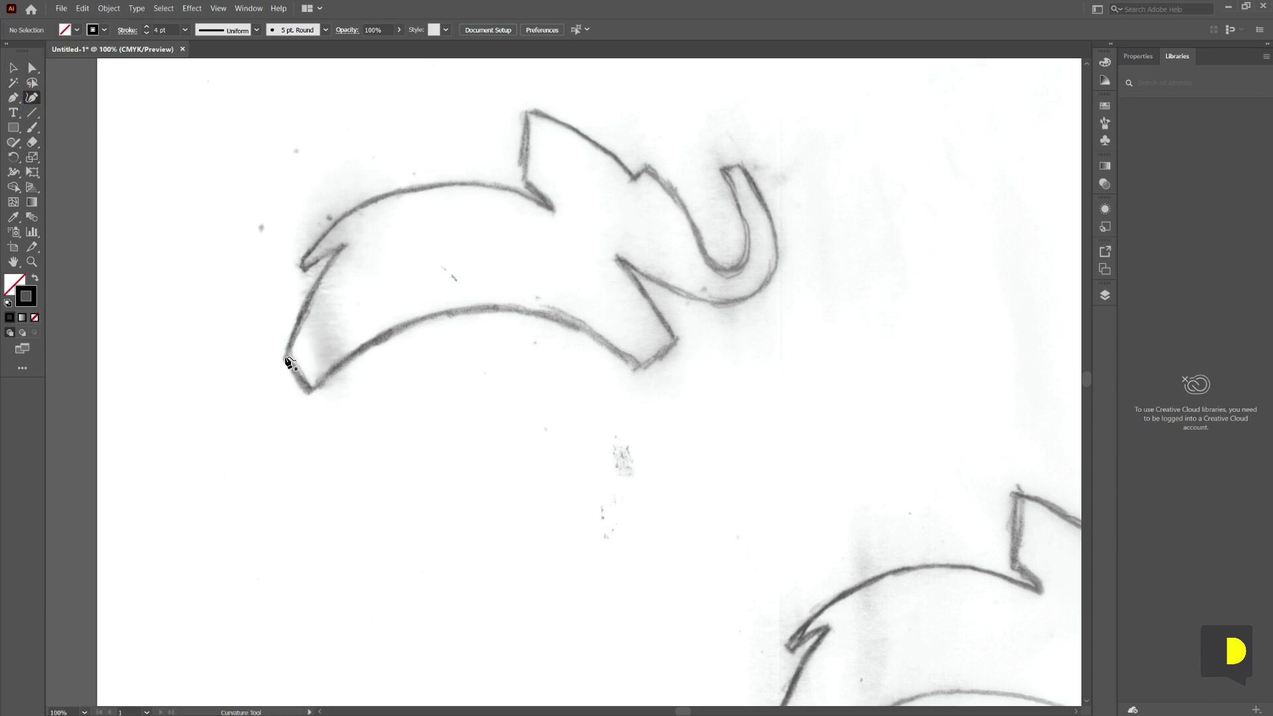
click(310, 392)
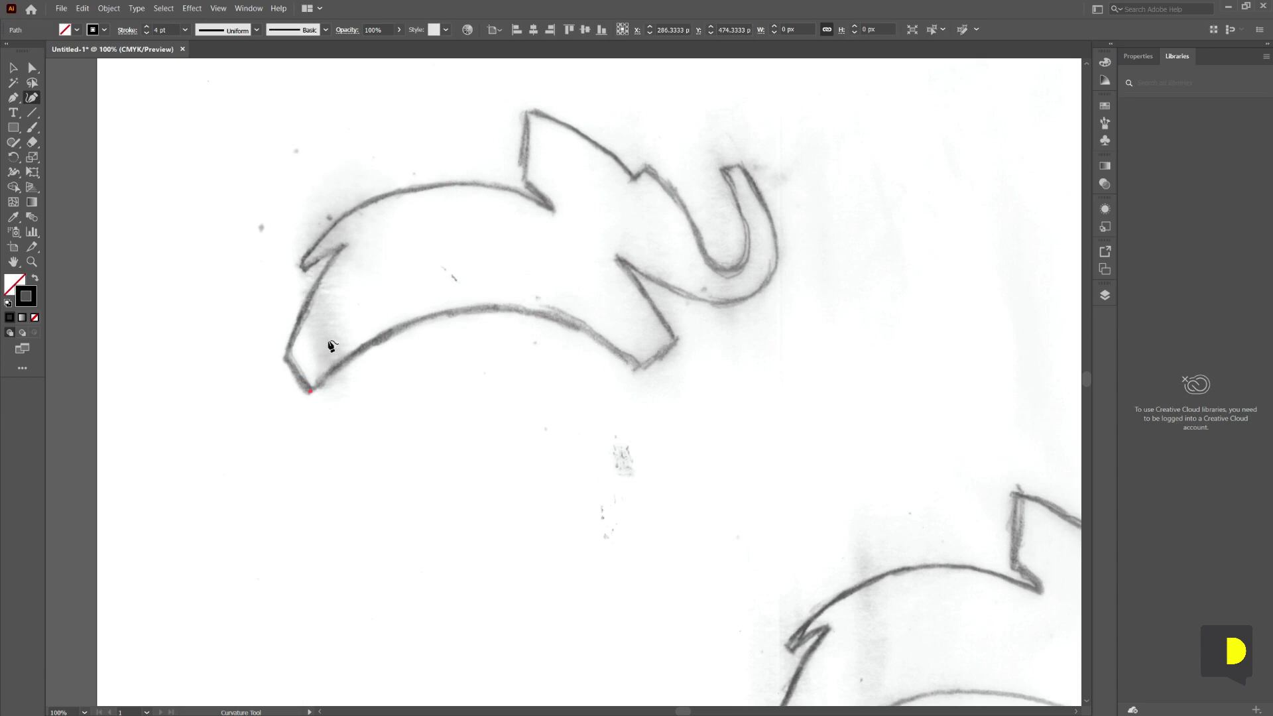
Add a Curvature anchor along the lower edge, undoing two misplaced lower-right end points
click(462, 309)
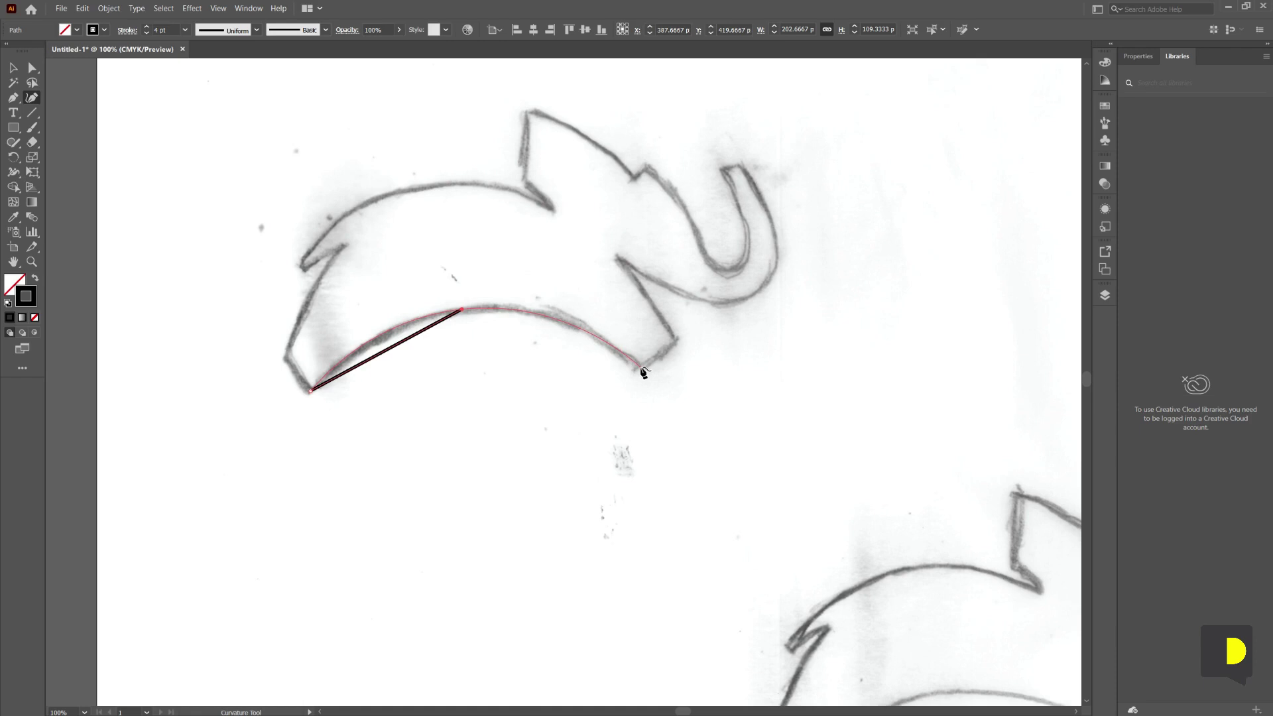
click(641, 368)
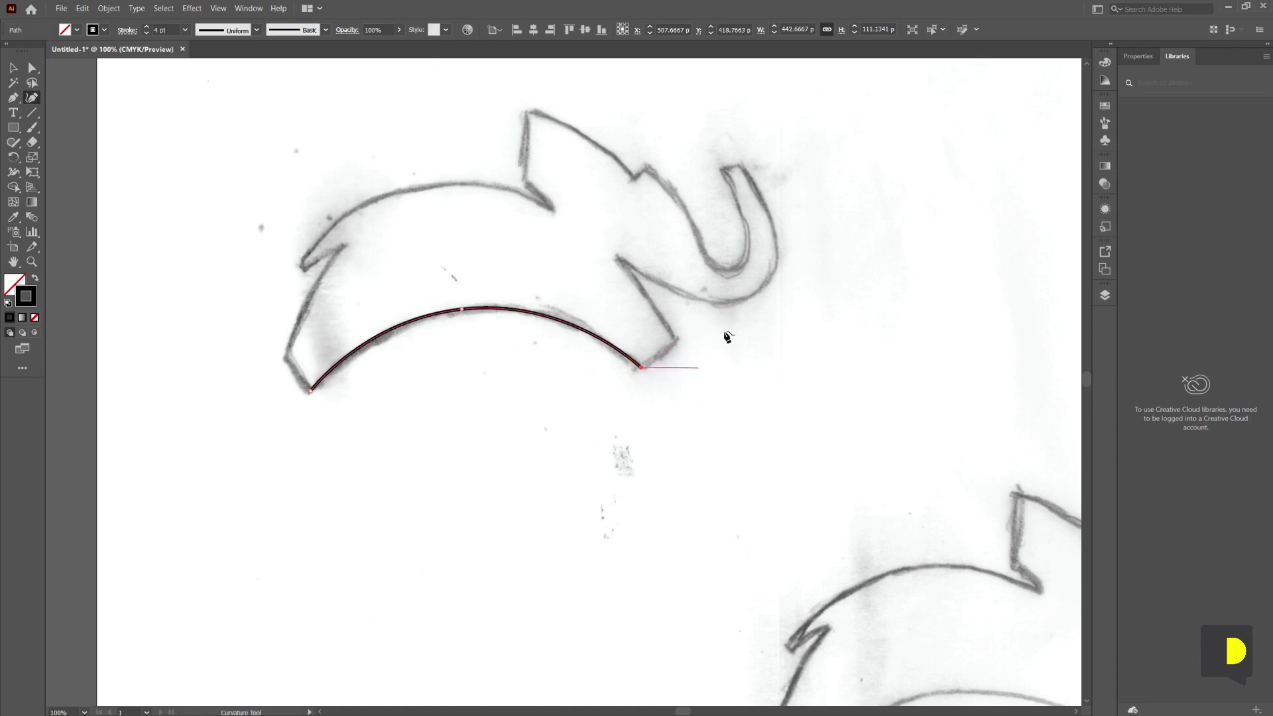
key(ctrl+z)
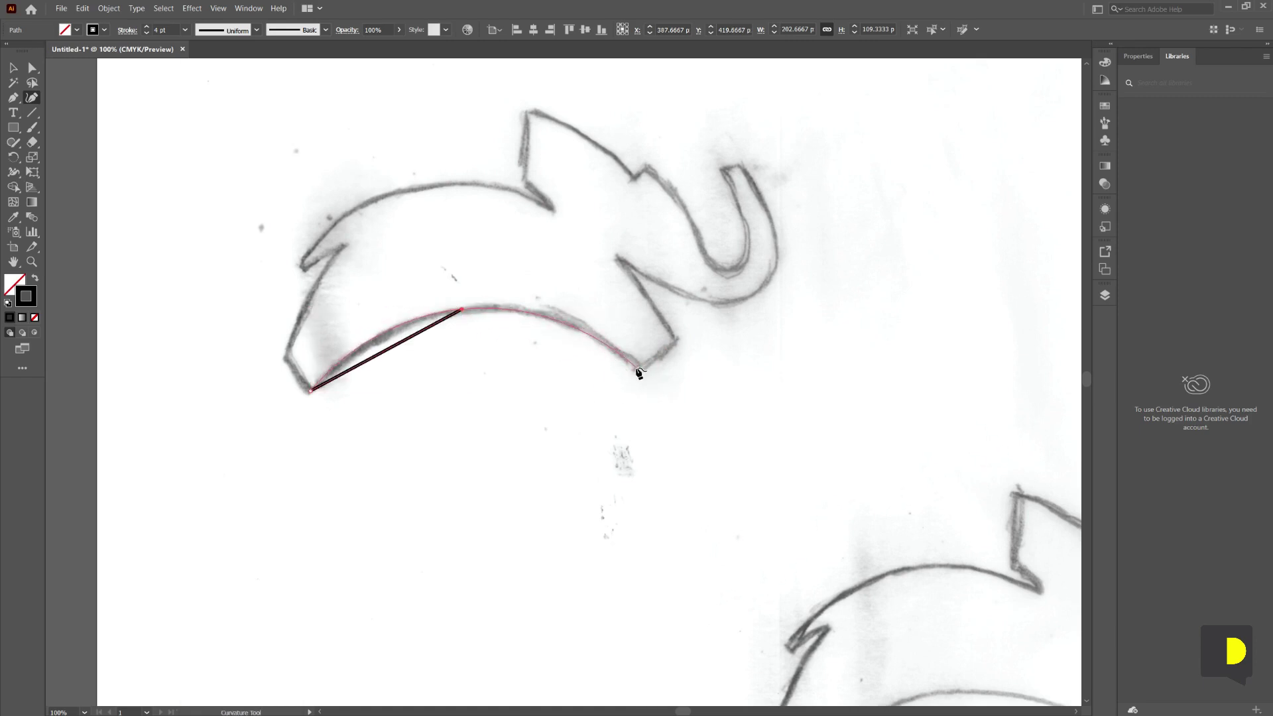
click(638, 370)
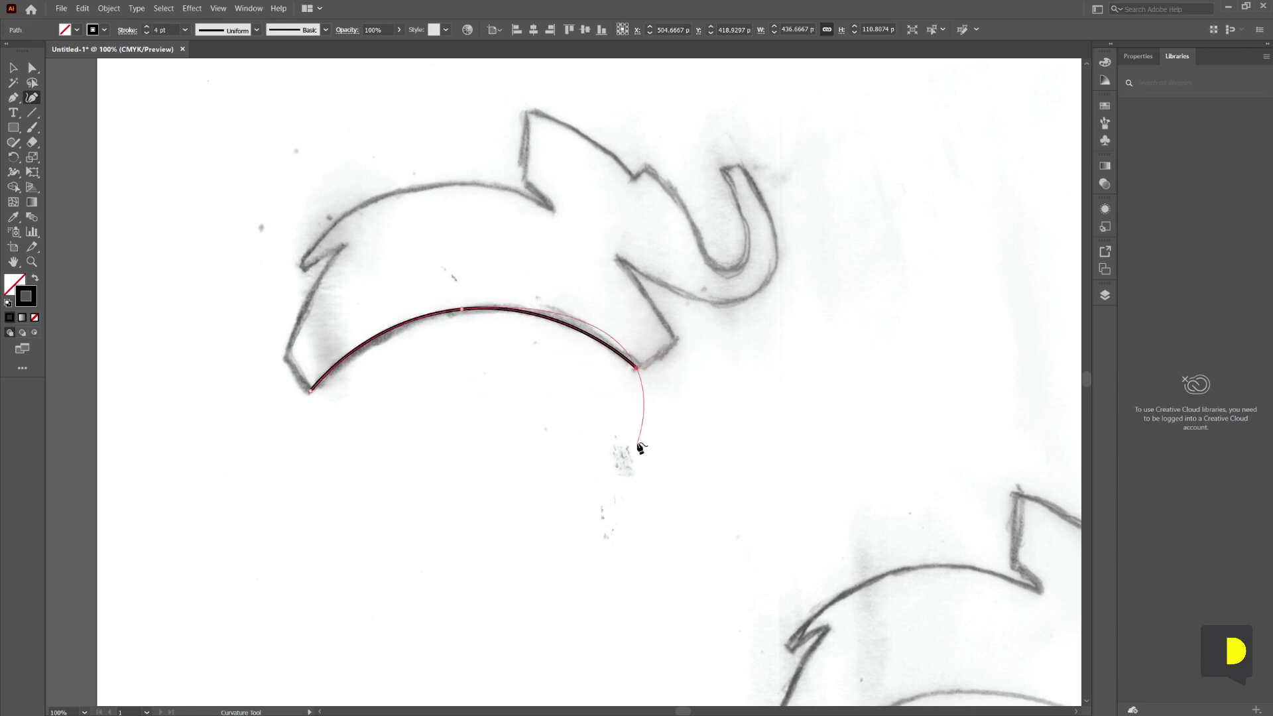
key(ctrl+z)
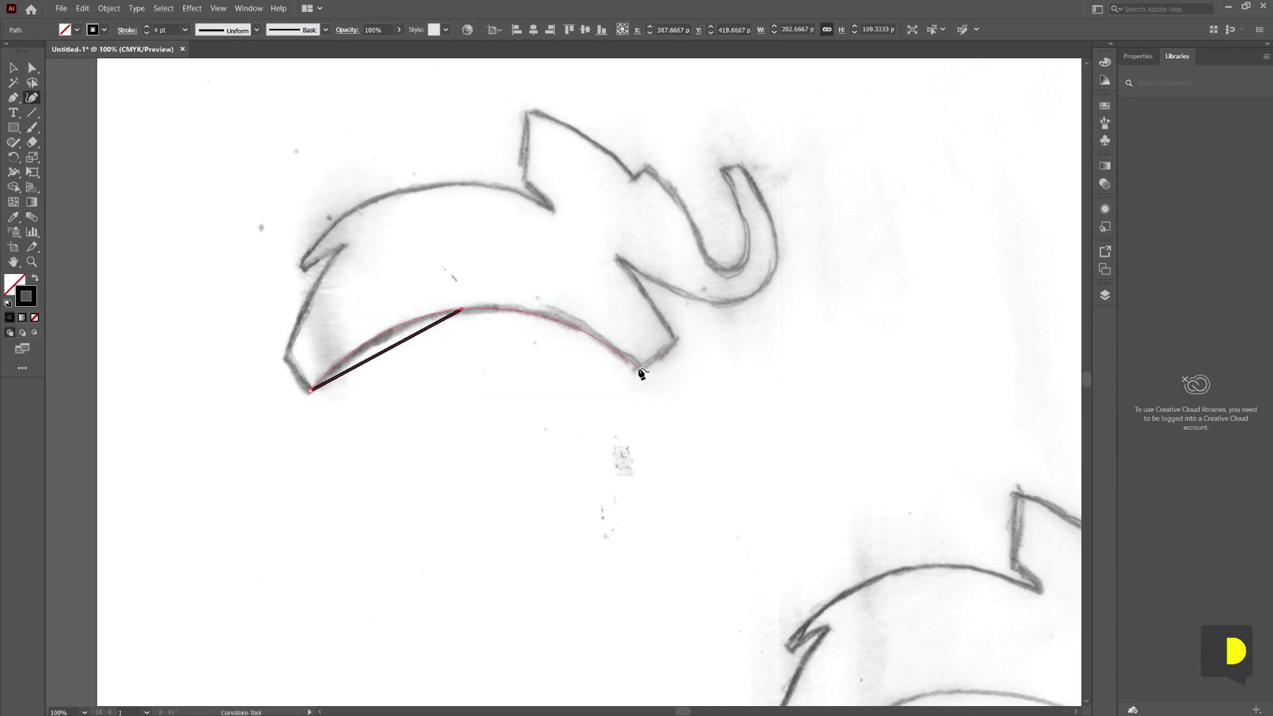
End the lower curve at the corner and run the outline up and down the zigzag notch
click(639, 370)
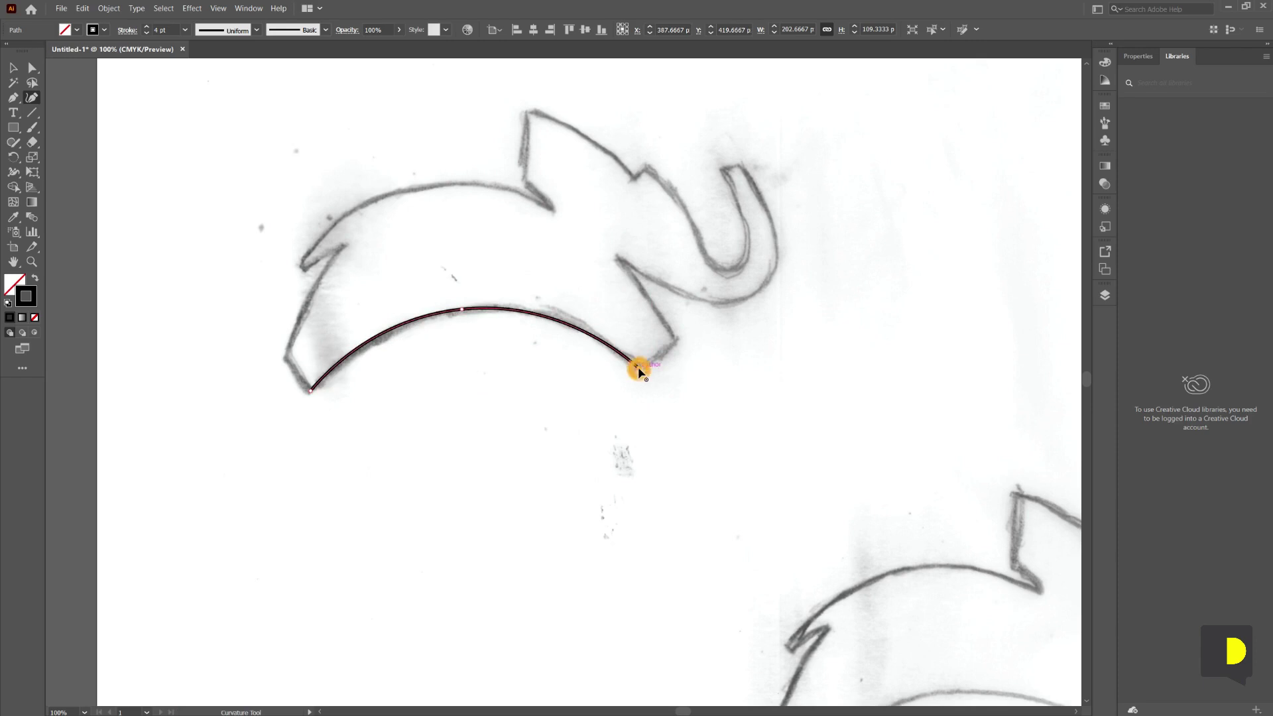
click(676, 341)
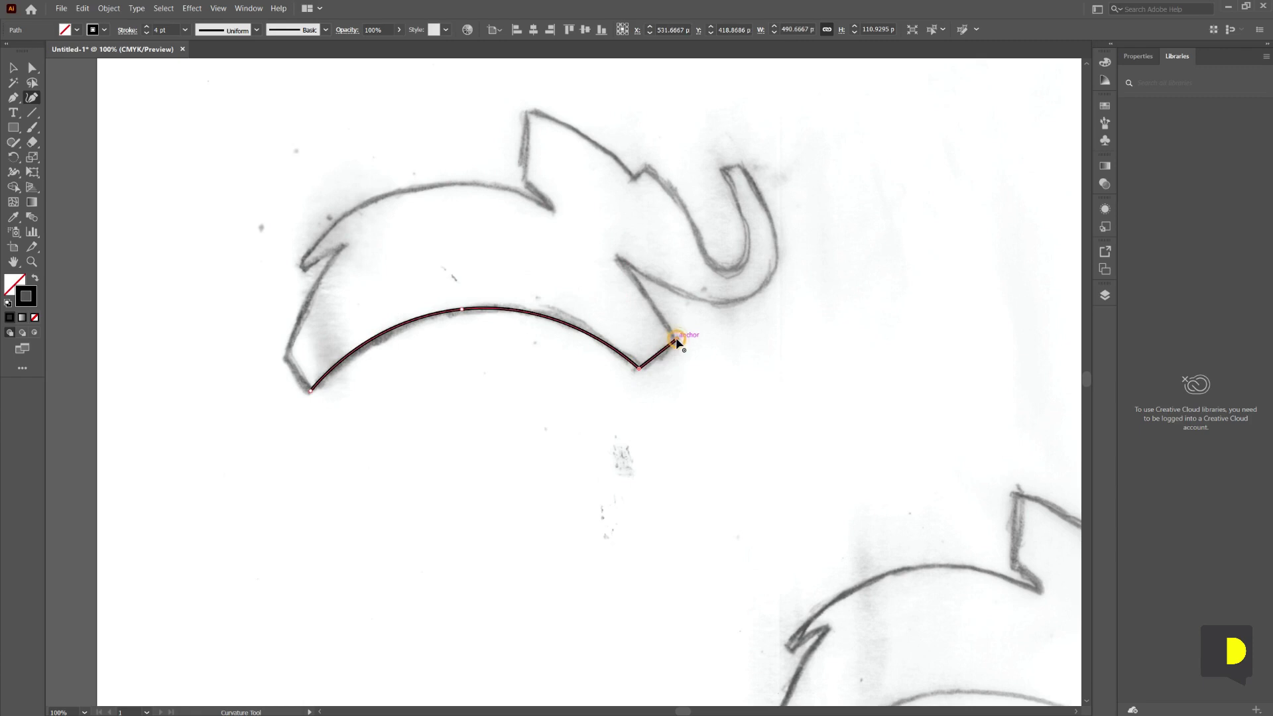
click(617, 259)
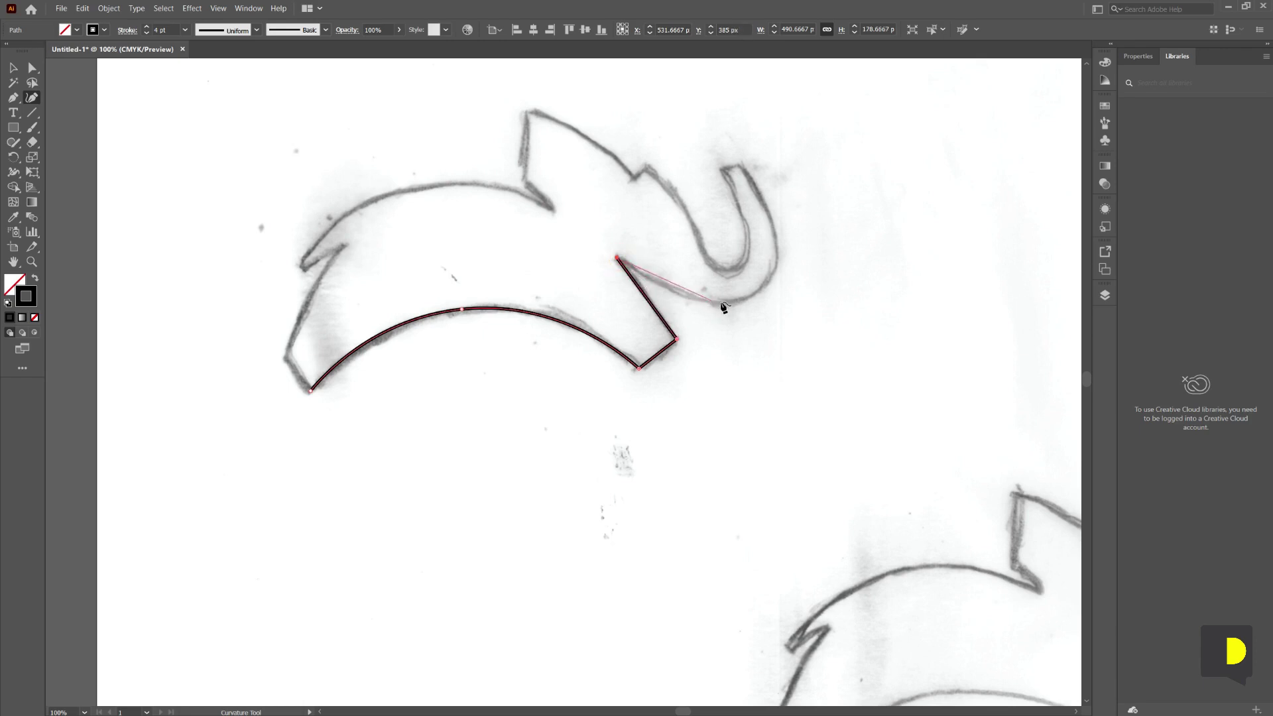
click(675, 292)
Trace around the hooked curl, re-placing its top anchor and following the inner curve upward
click(737, 302)
click(775, 274)
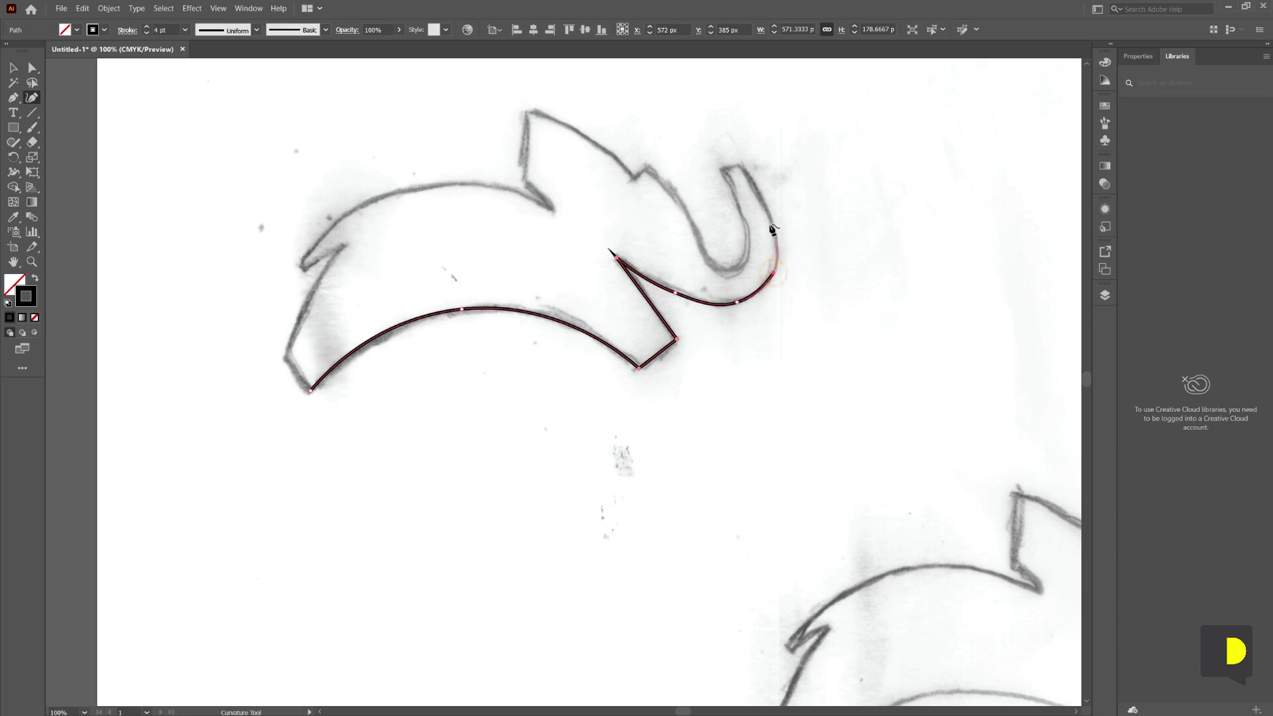
click(738, 165)
key(ctrl+z)
click(740, 166)
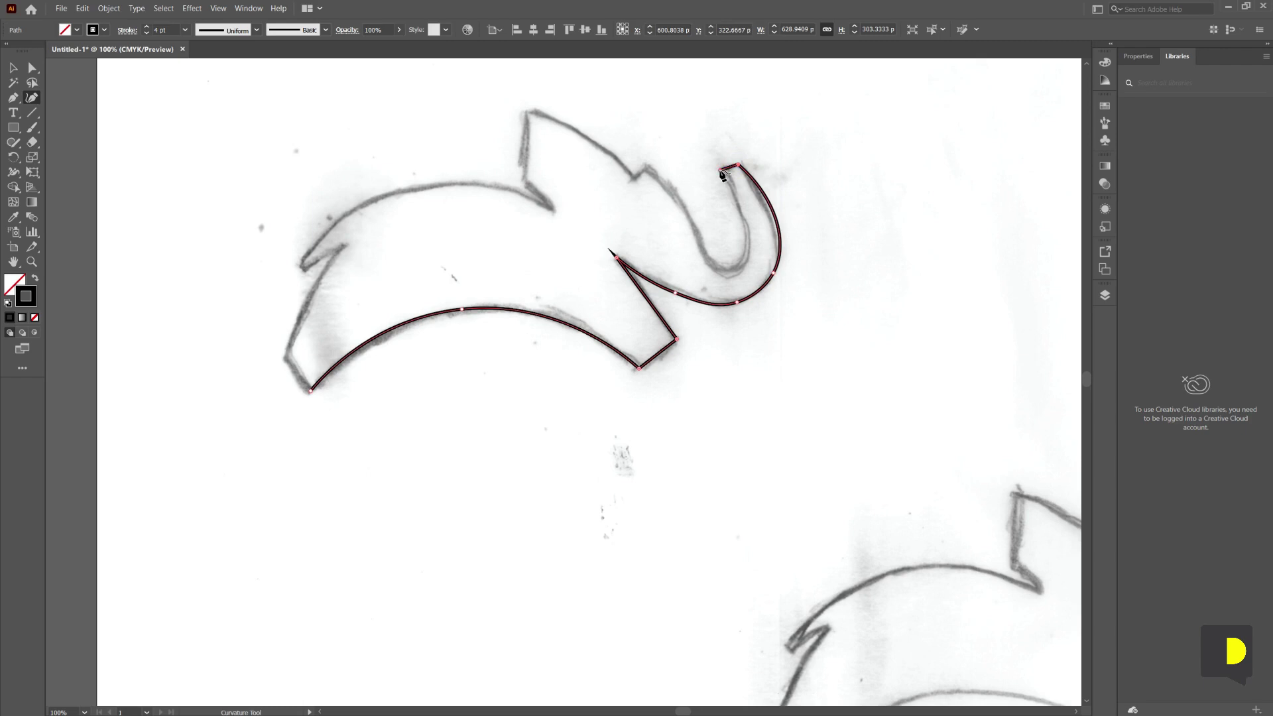
click(721, 170)
click(741, 209)
click(744, 257)
click(697, 229)
click(675, 191)
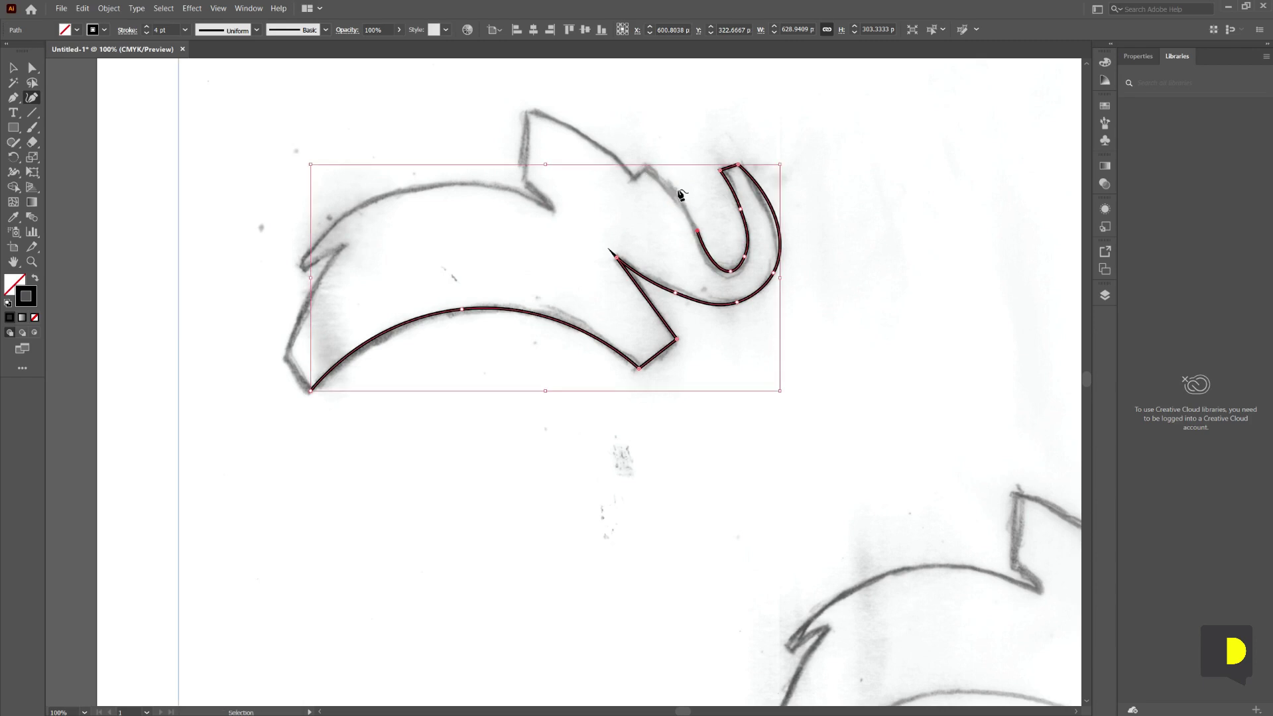
Finish the outline with a final anchor and move the sketch image off to the right
drag(675, 191, 678, 190)
click(647, 168)
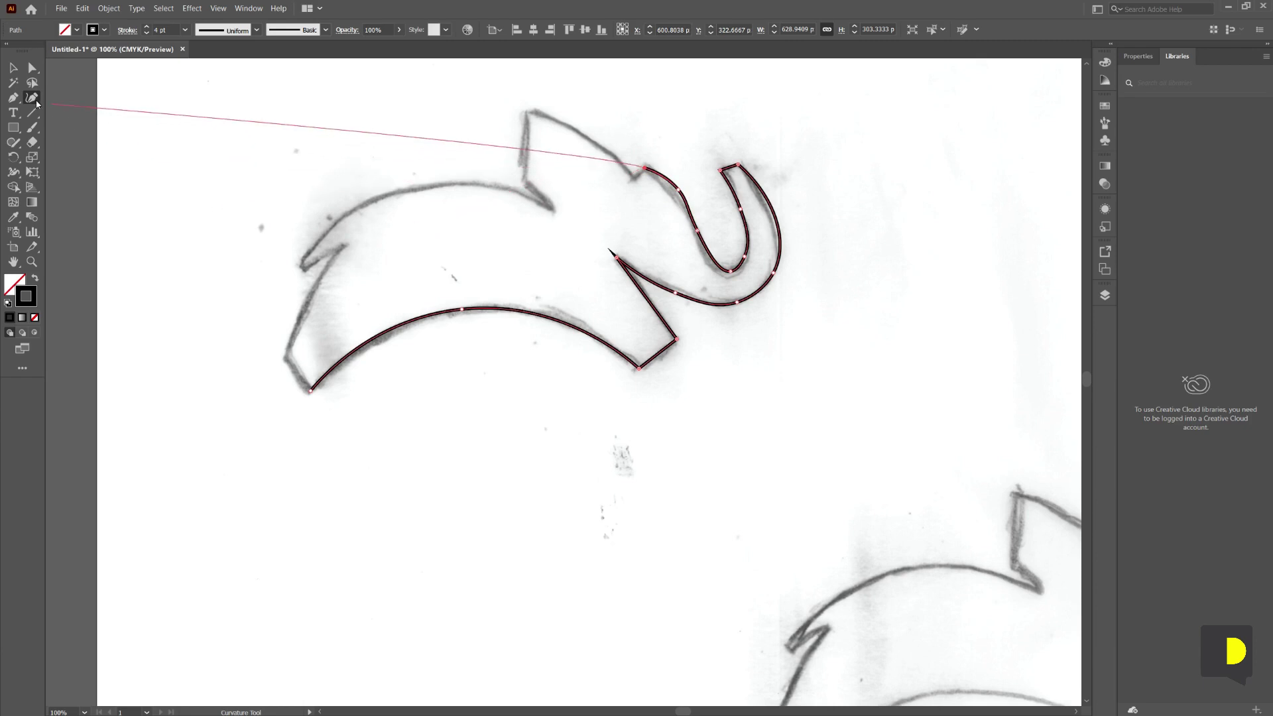
key(v)
click(434, 440)
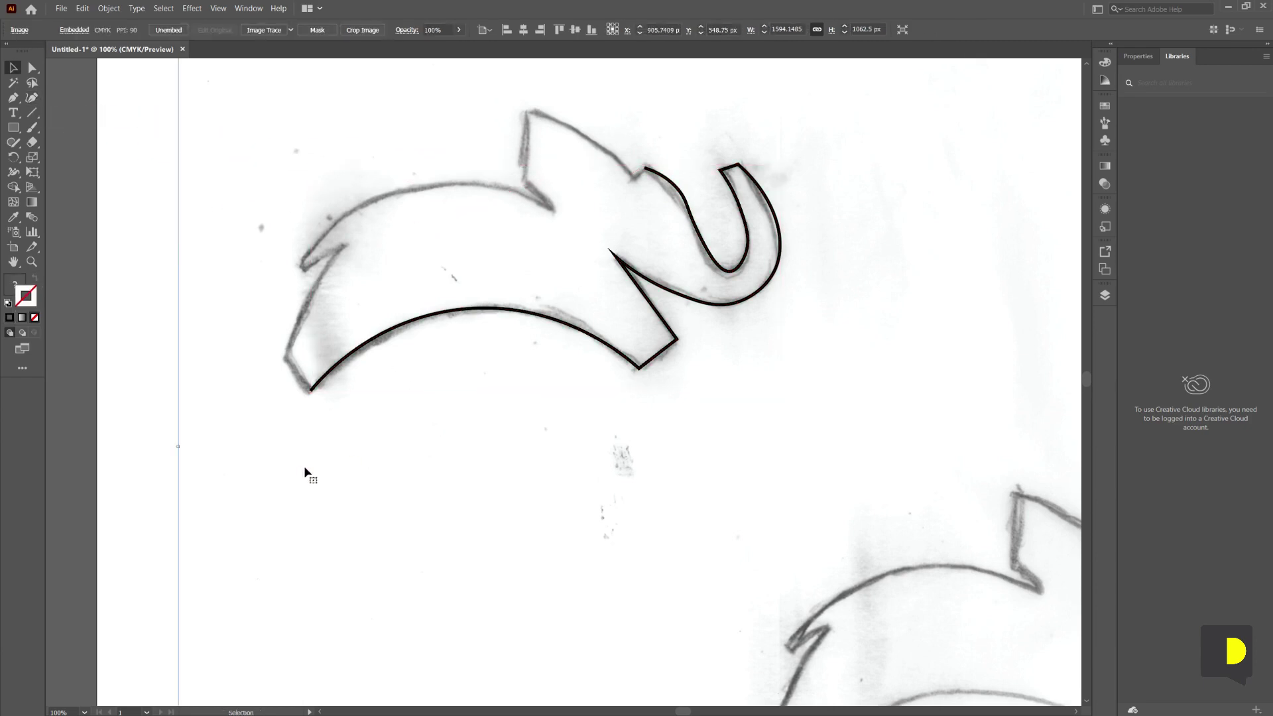
drag(305, 466, 909, 458)
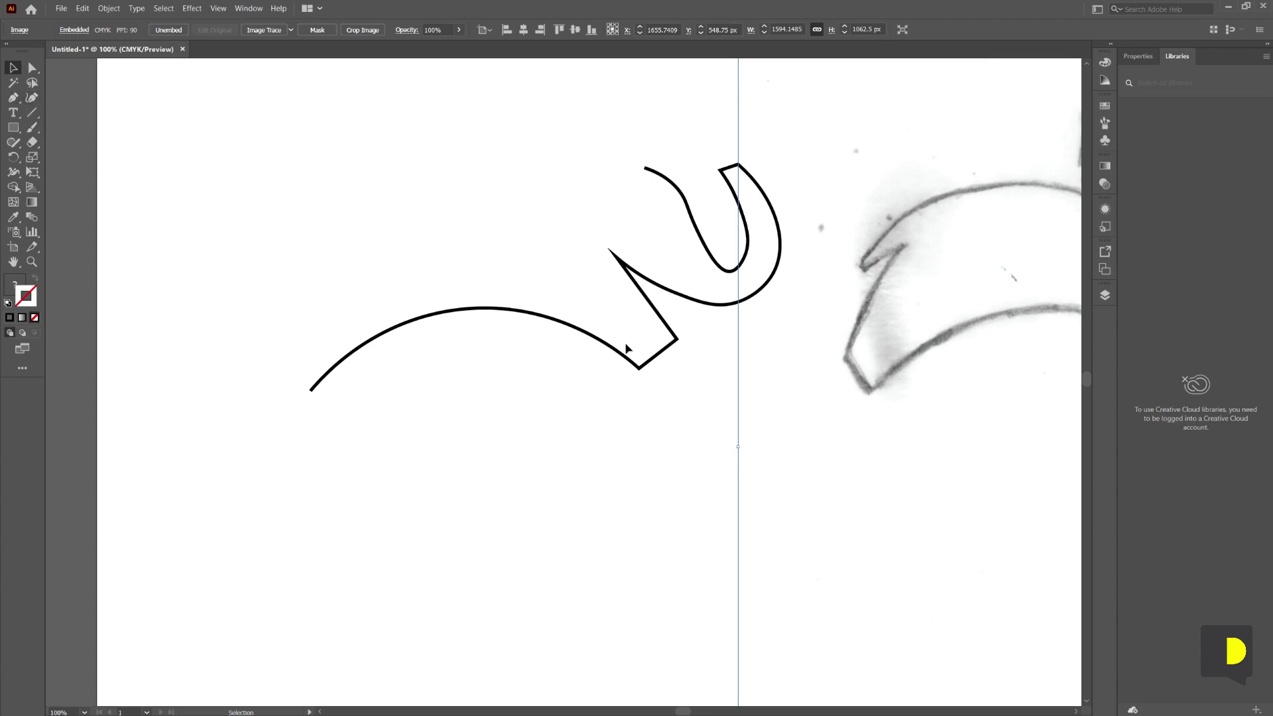
drag(805, 331, 558, 336)
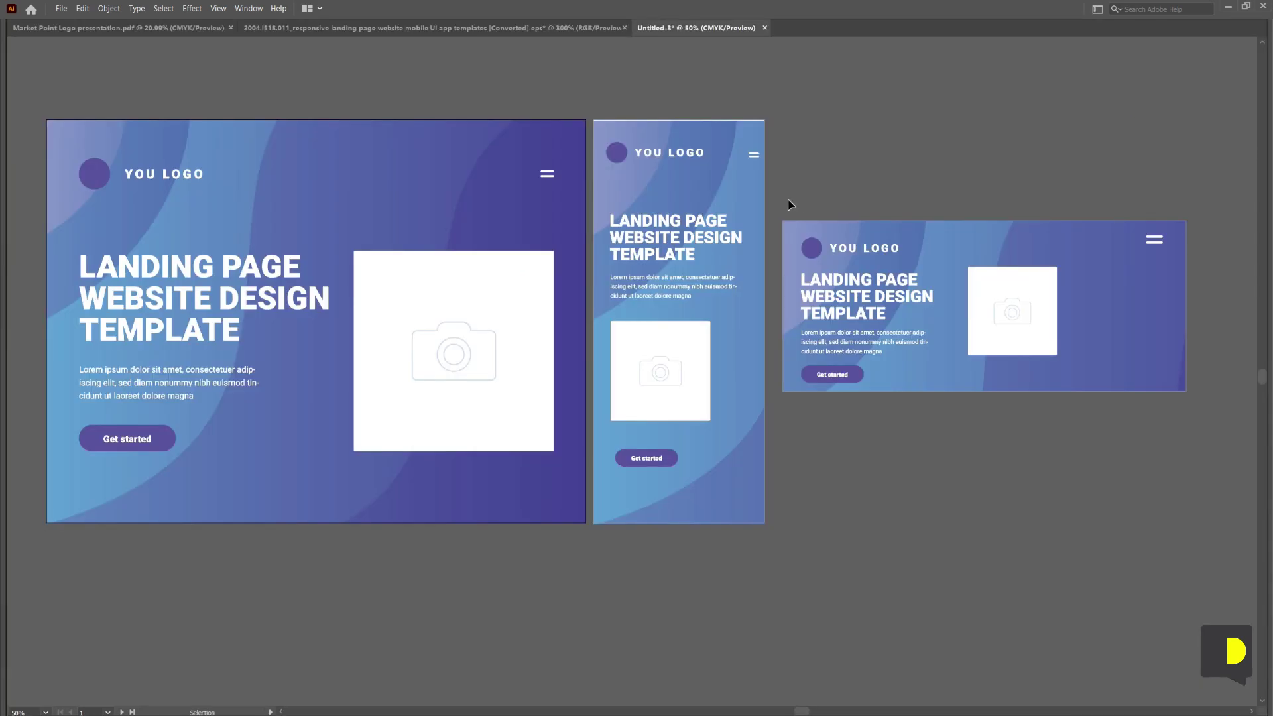
drag(511, 250, 592, 276)
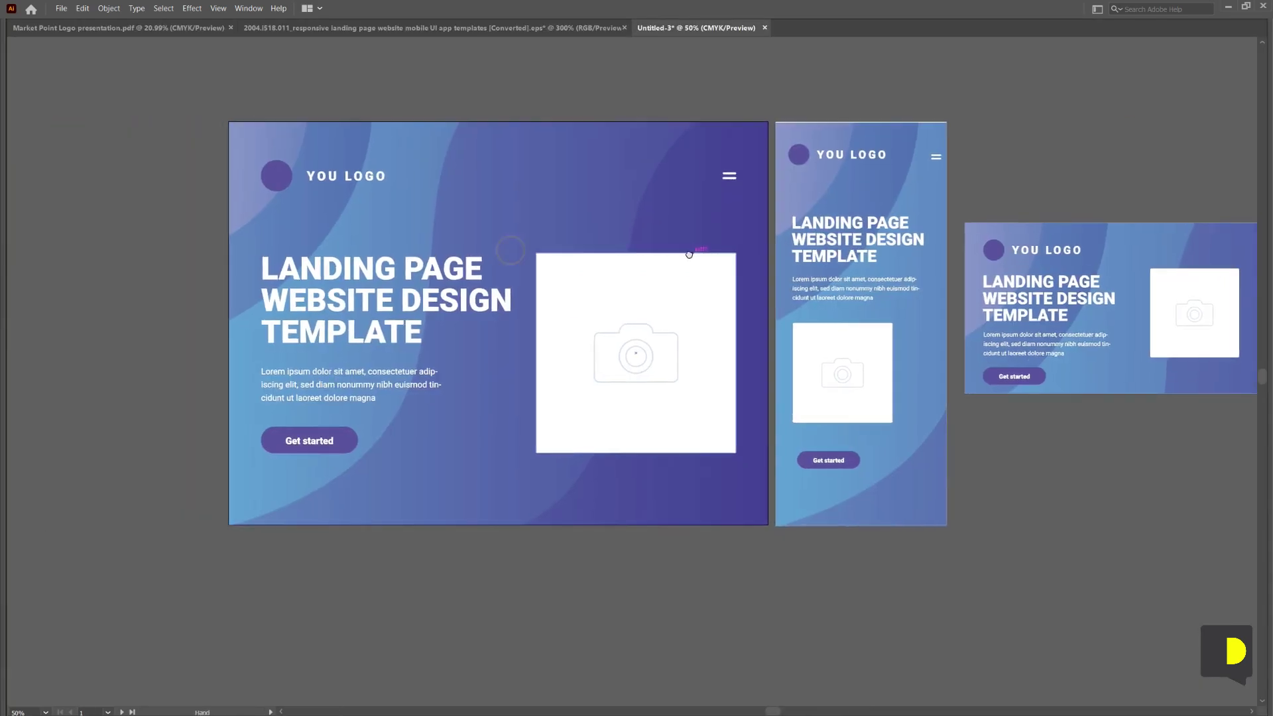
key(a)
key(ctrl+plus)
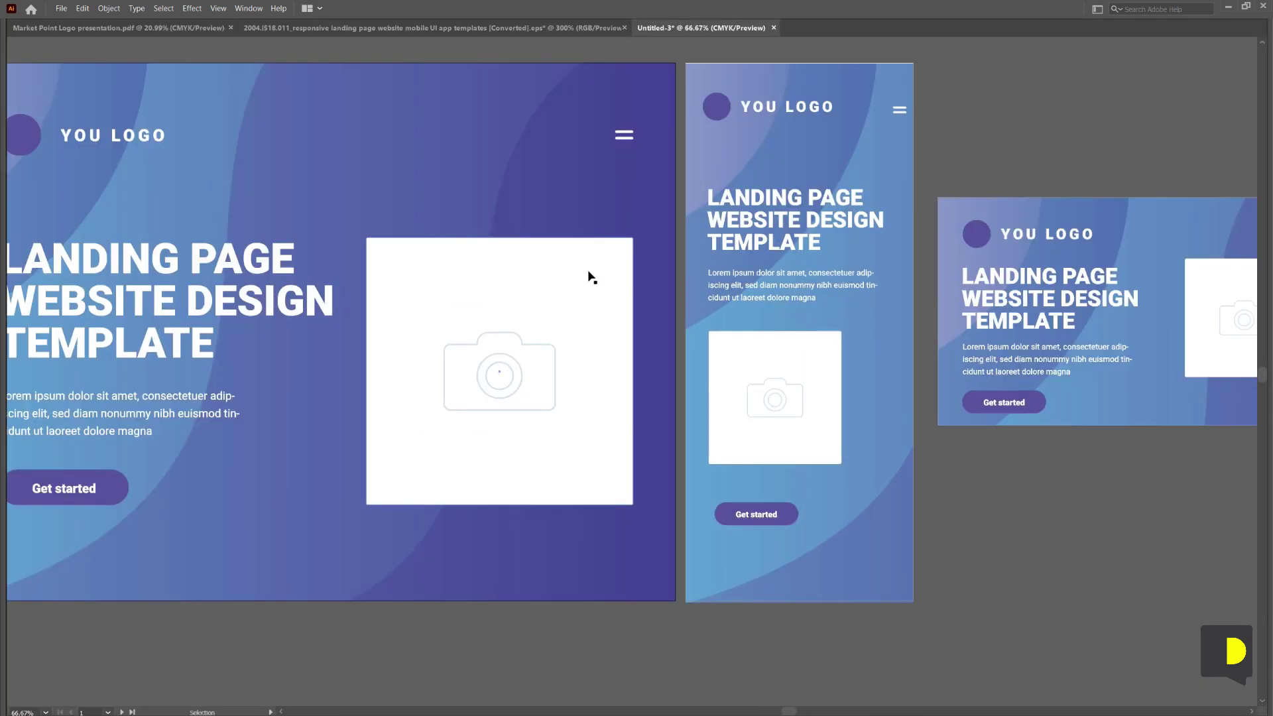
key(ctrl+minus)
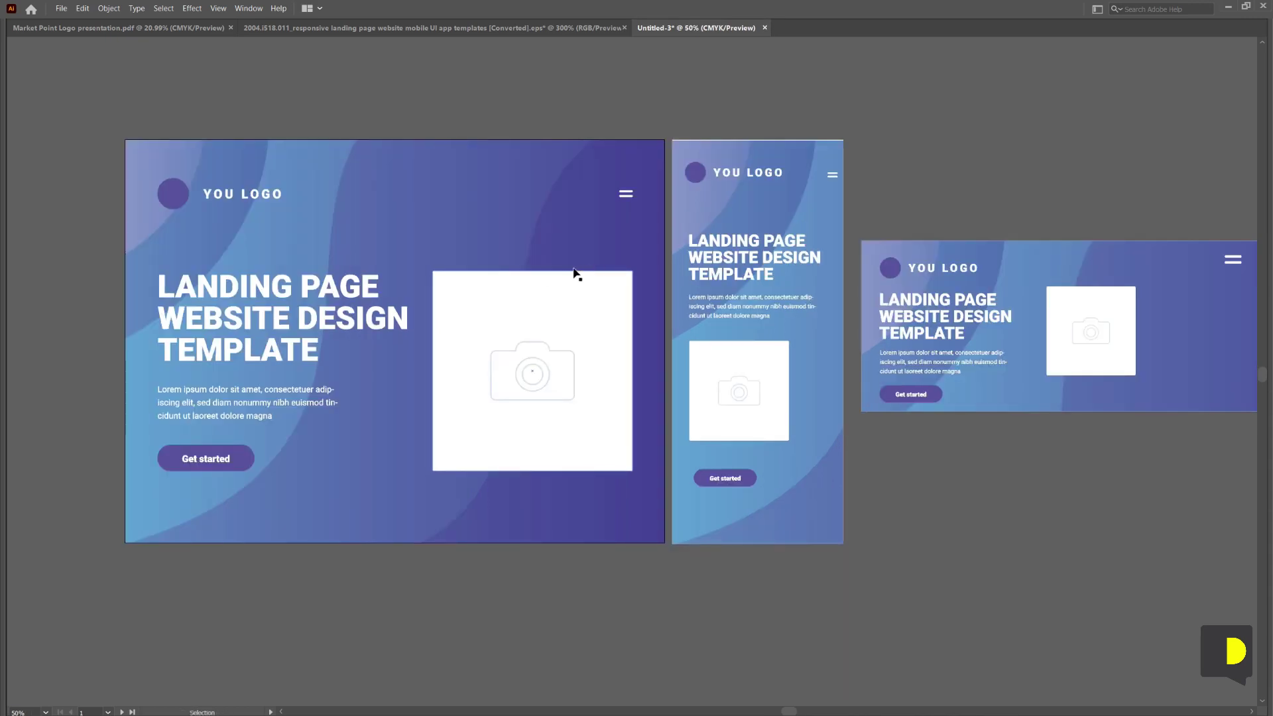
mouse_move(610, 286)
mouse_down()
mouse_move(656, 301)
mouse_move(621, 292)
mouse_up()
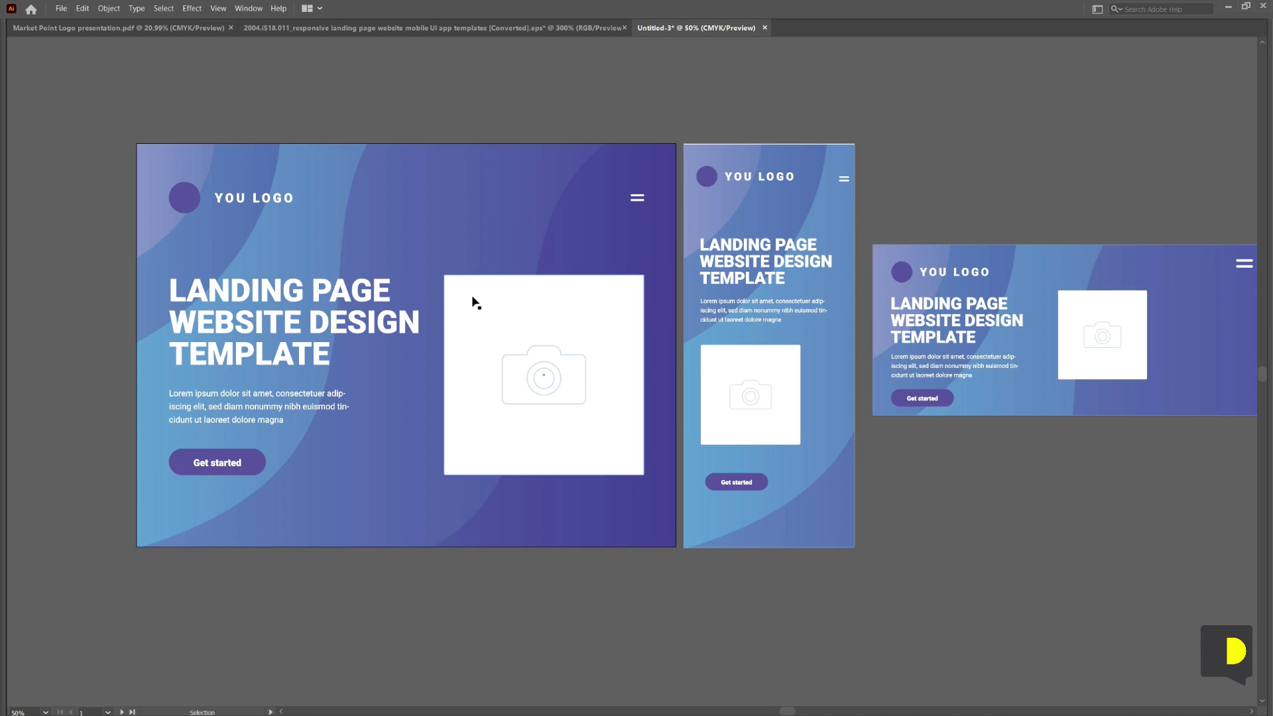
Fill the large artboard's logo circle with yellow from the Fill swatches
click(181, 209)
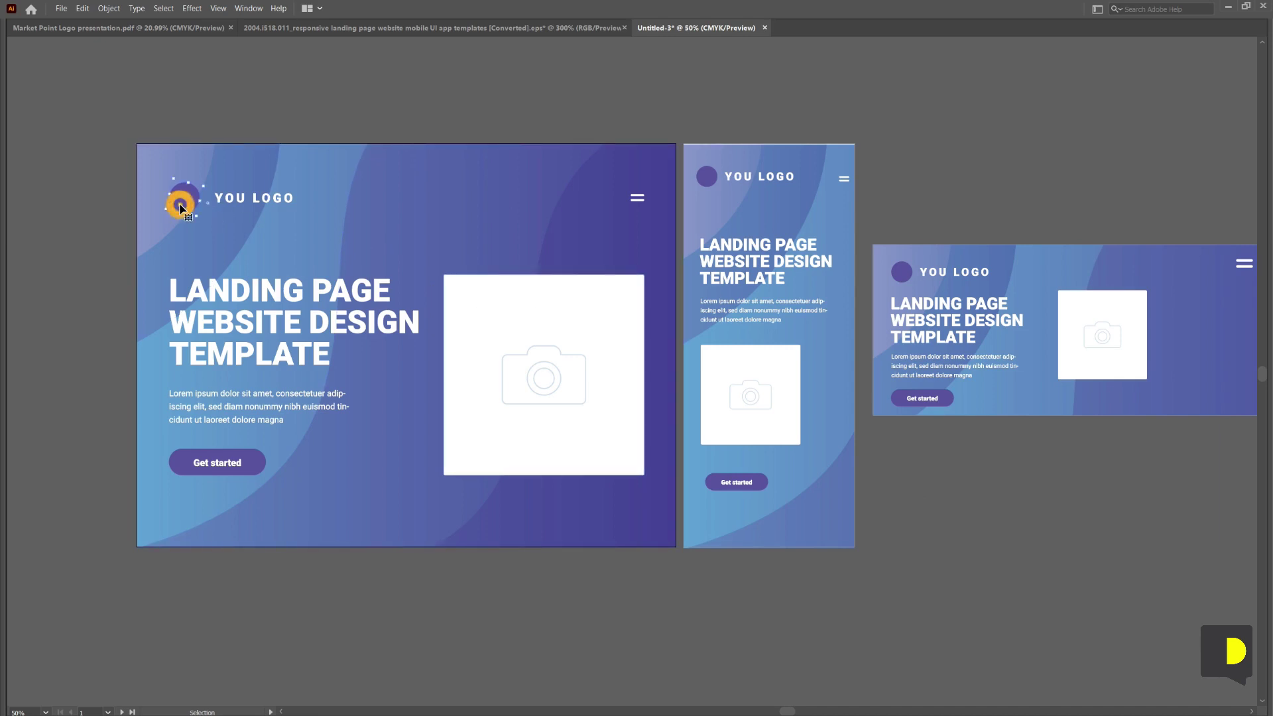
key(Tab)
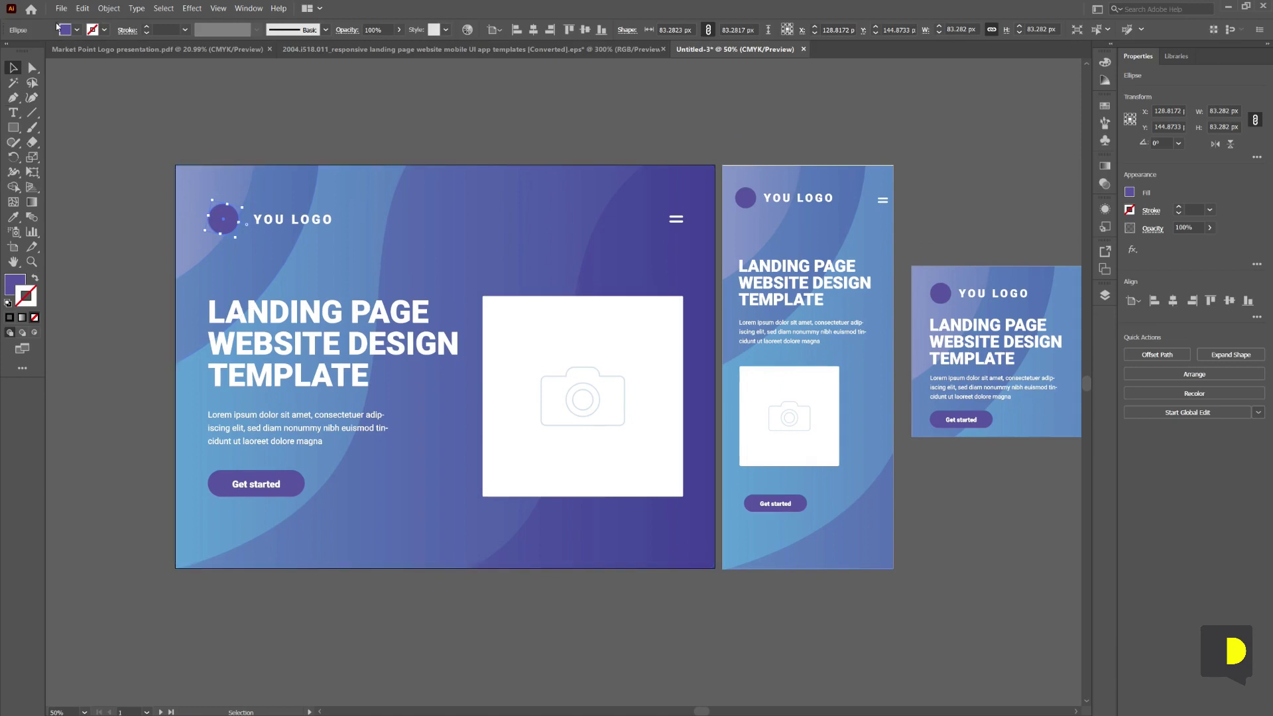
click(77, 30)
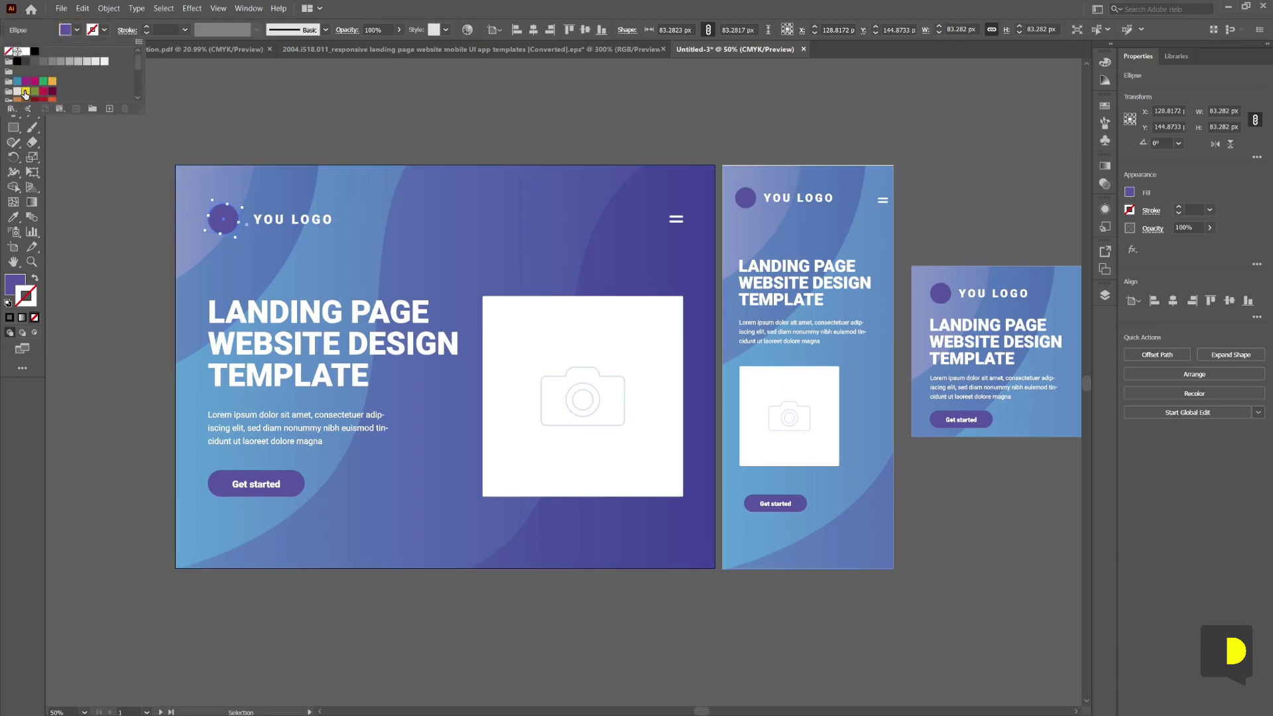
click(25, 92)
click(280, 108)
click(280, 109)
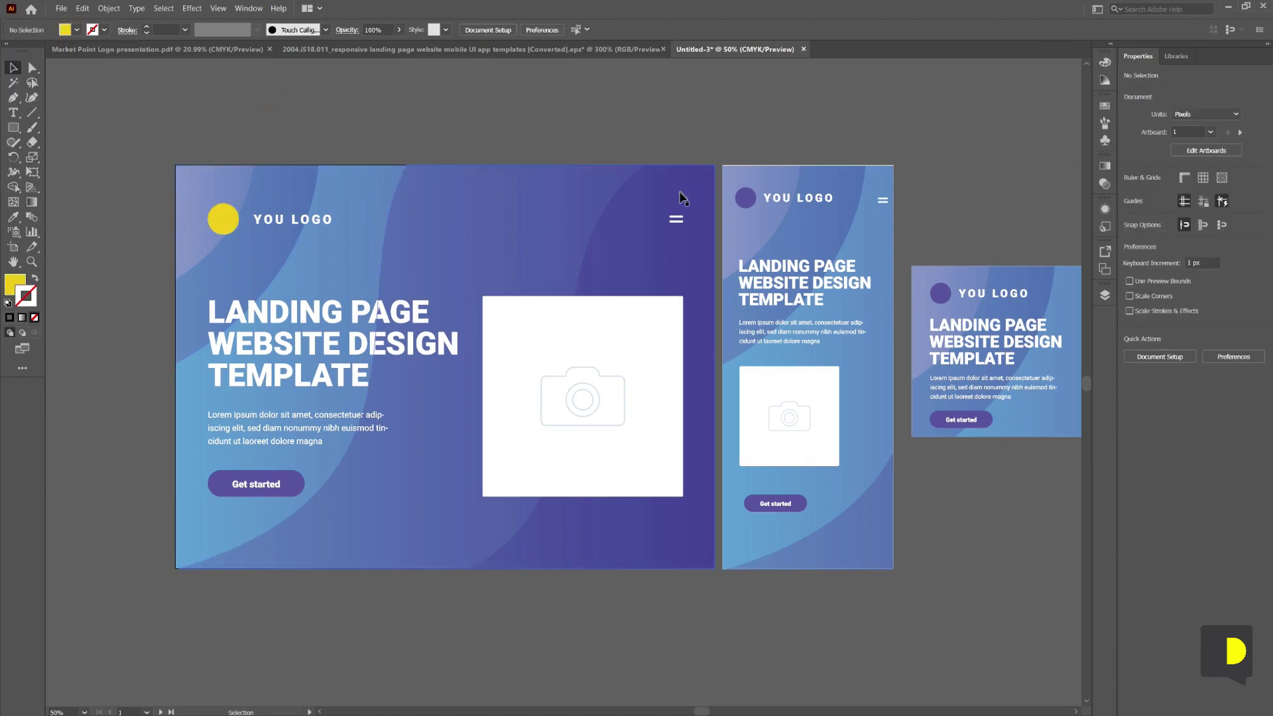
Select the mobile and wide logo circles, fill them yellow, then undo it
click(745, 198)
scroll(739, 250, right, 5)
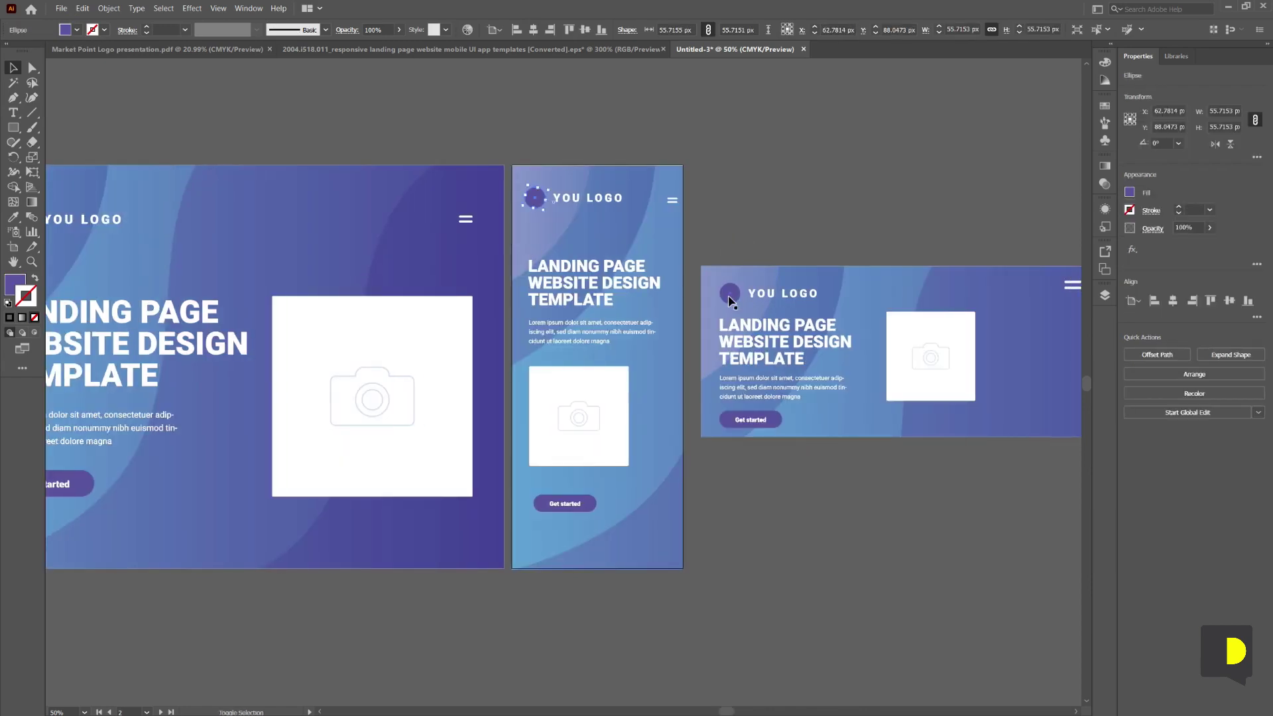
shift+click(729, 300)
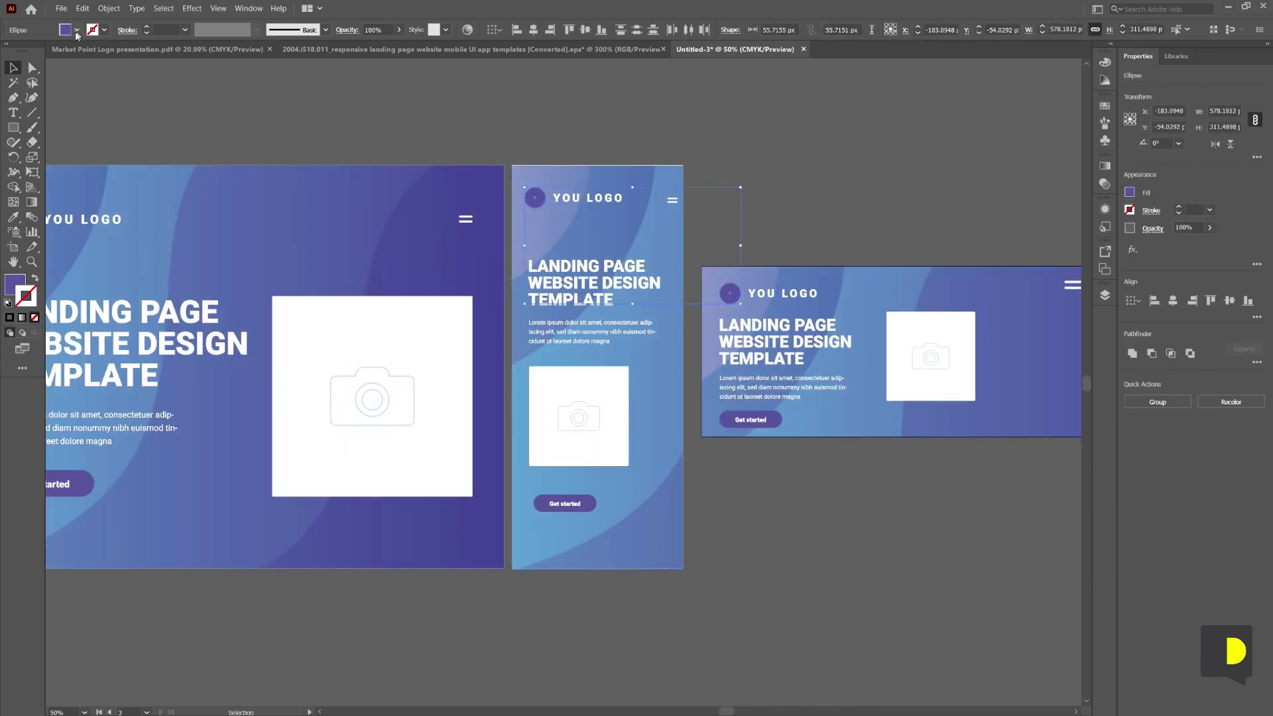
click(77, 30)
click(24, 93)
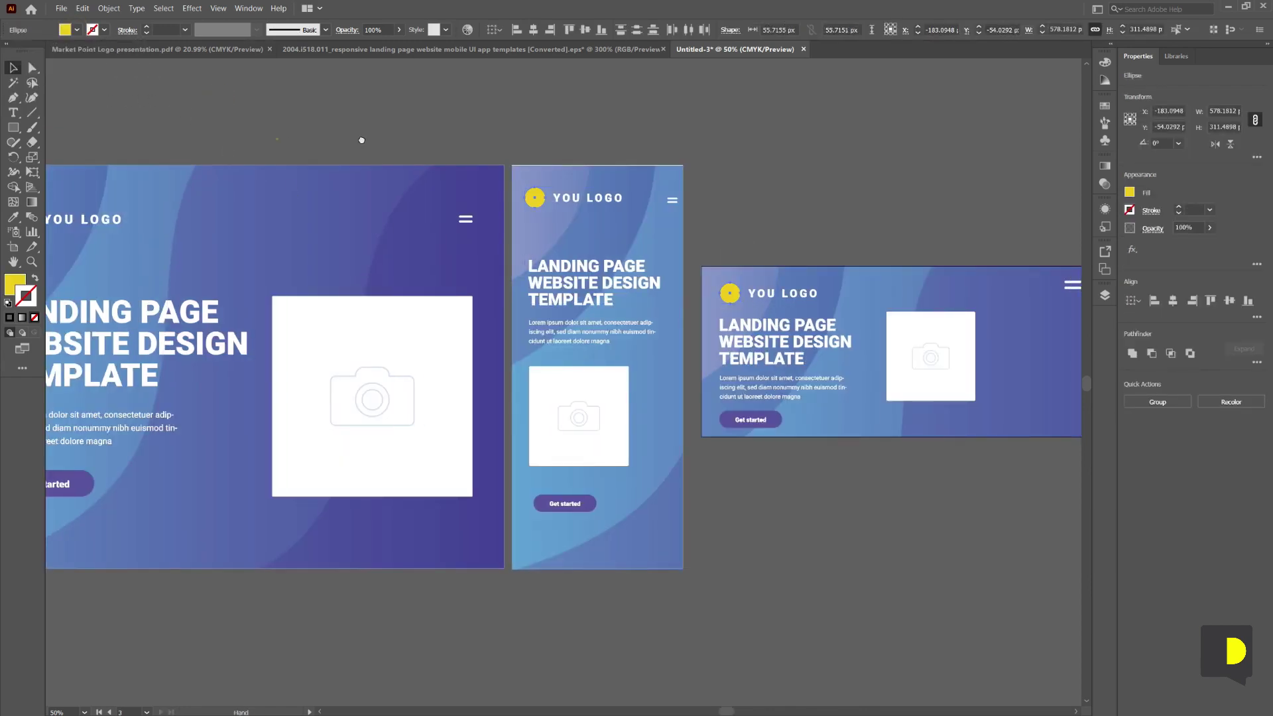
drag(362, 140, 563, 147)
key(ctrl+z)
key(ctrl+z)
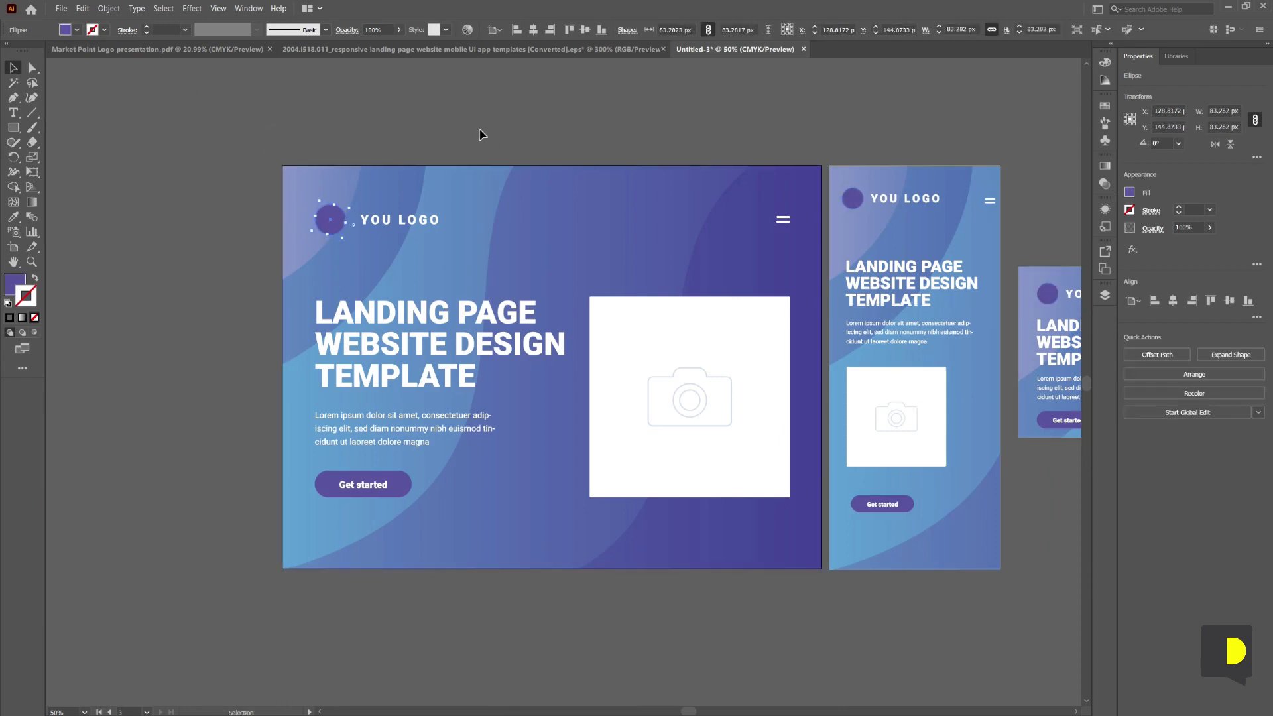
Reselect the large artboard's logo circle after clearing stray selections and a menu
click(480, 130)
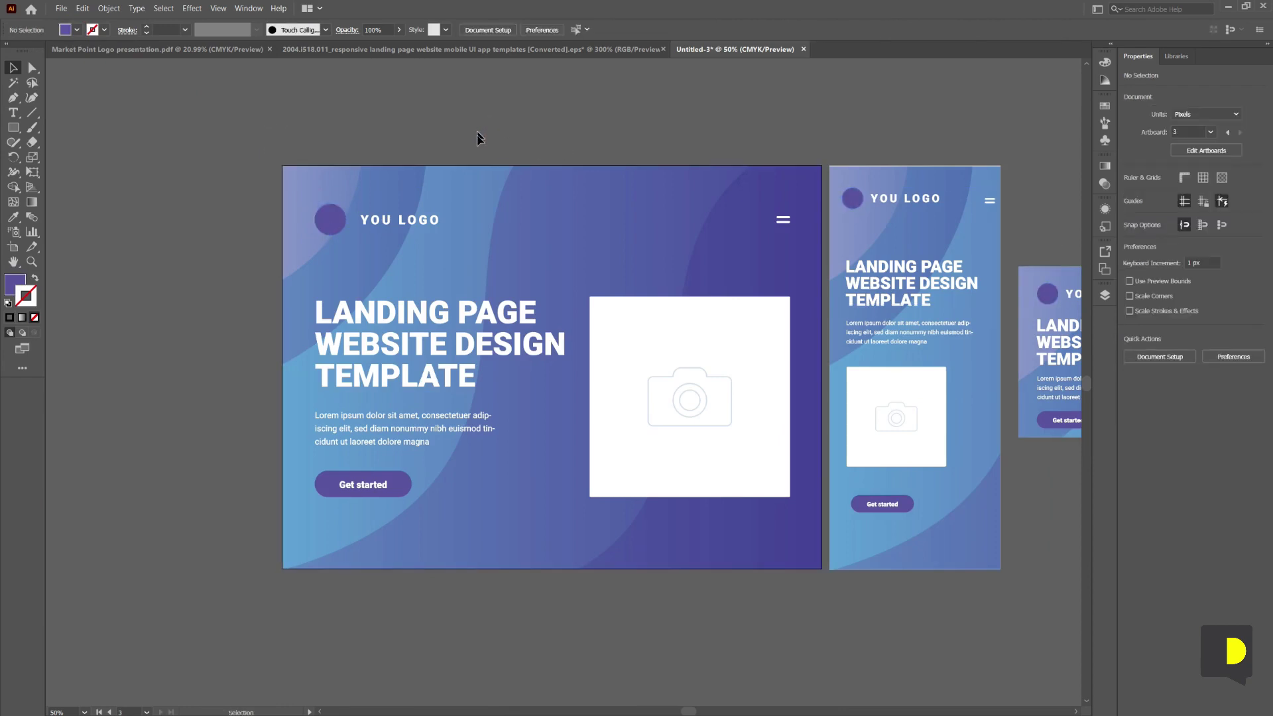
click(329, 222)
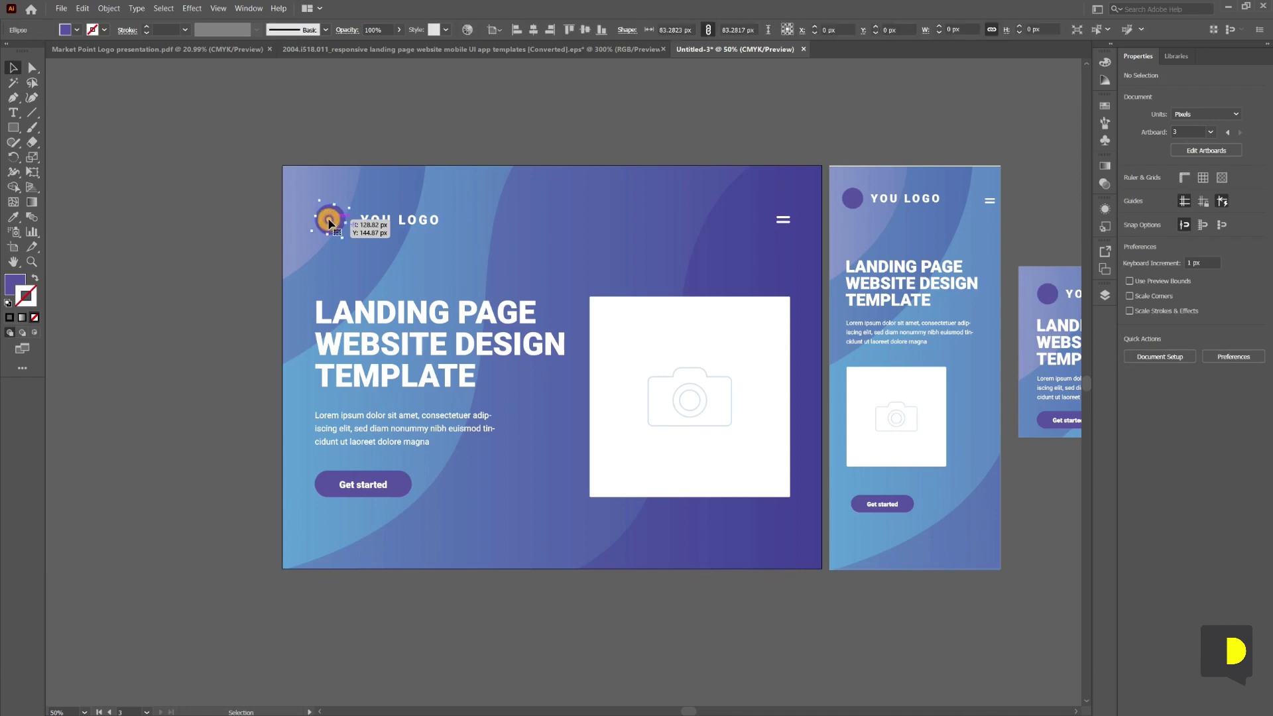
drag(329, 222, 297, 216)
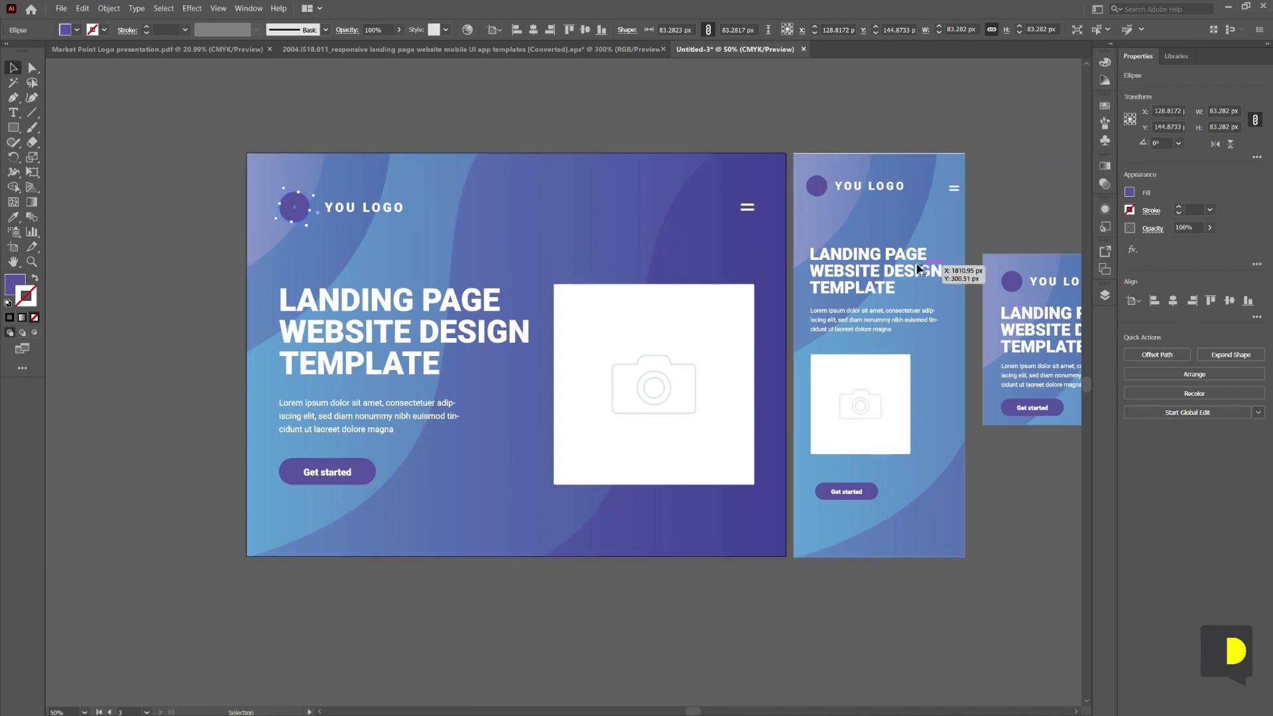
click(328, 117)
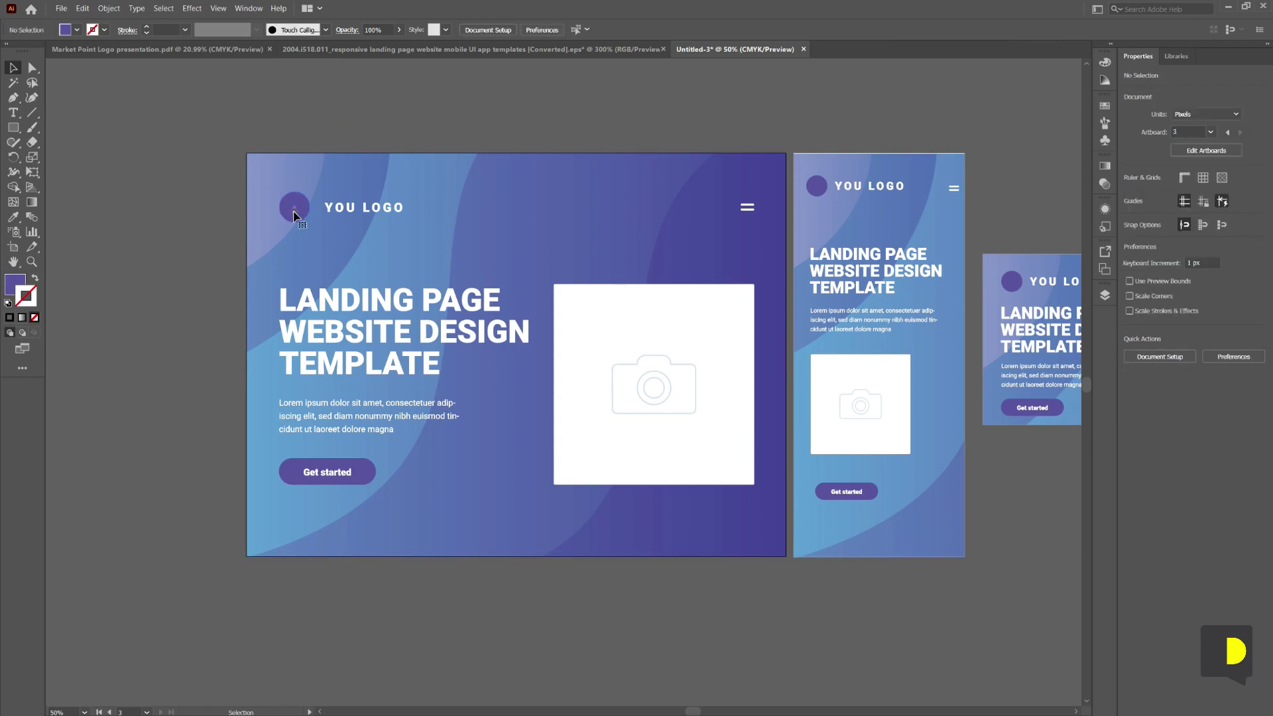
click(294, 214)
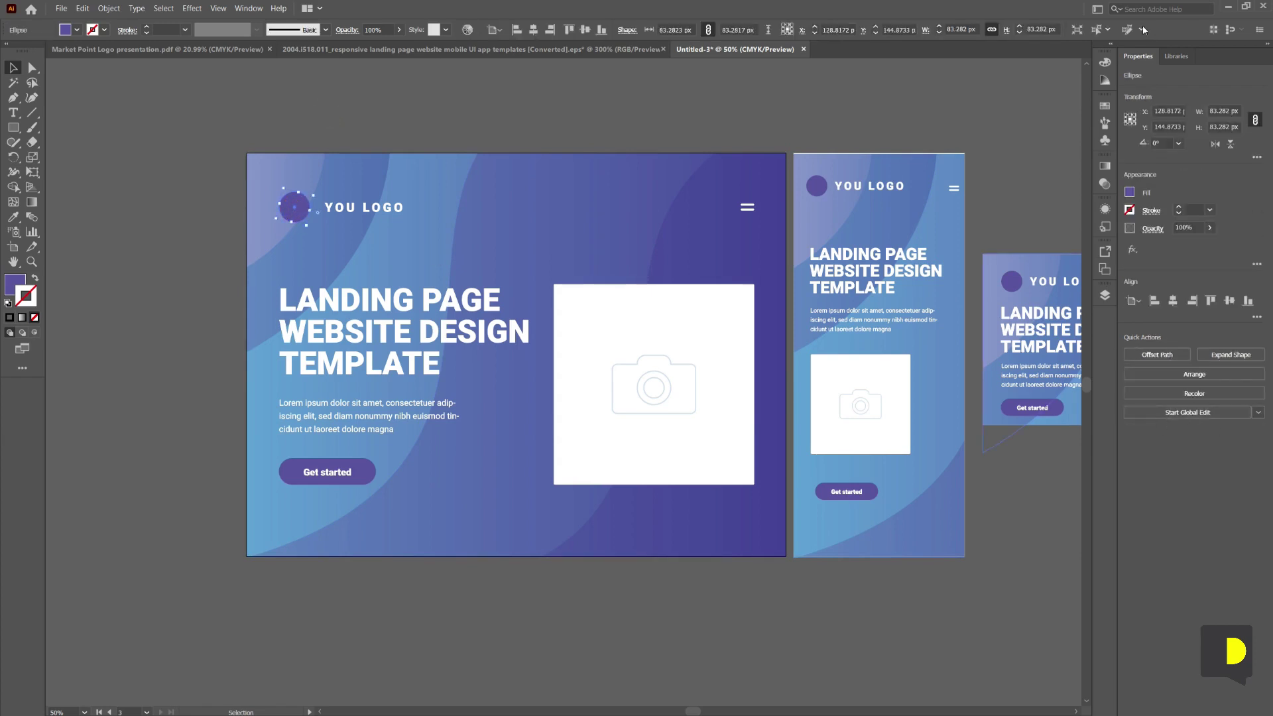
click(248, 8)
click(157, 210)
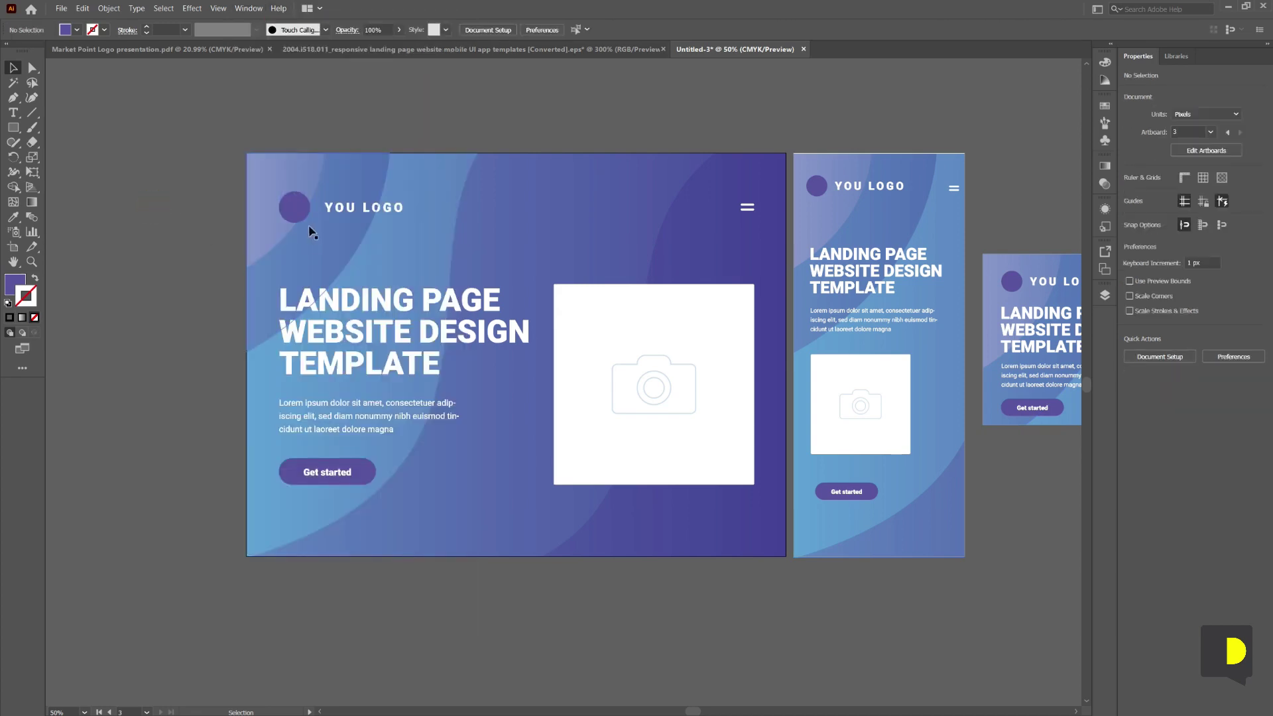
click(292, 208)
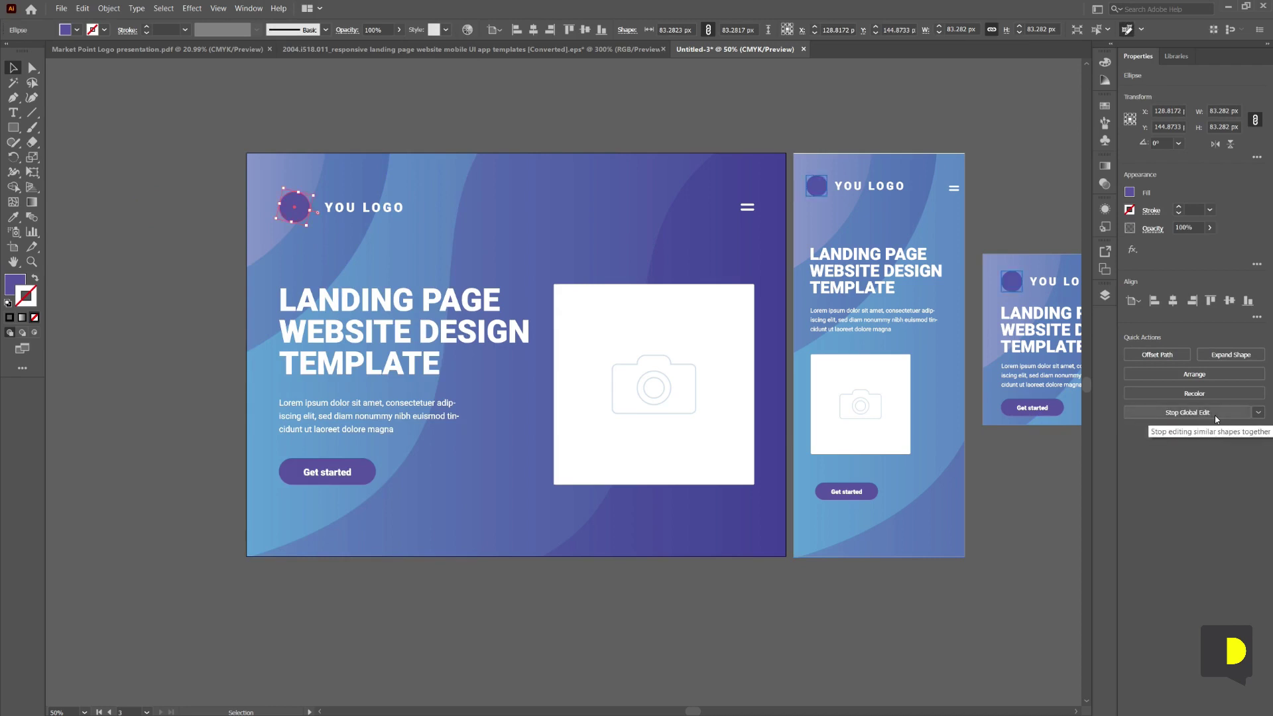
Start Global Edit on the logo circle and fill every matching circle yellow
click(1216, 415)
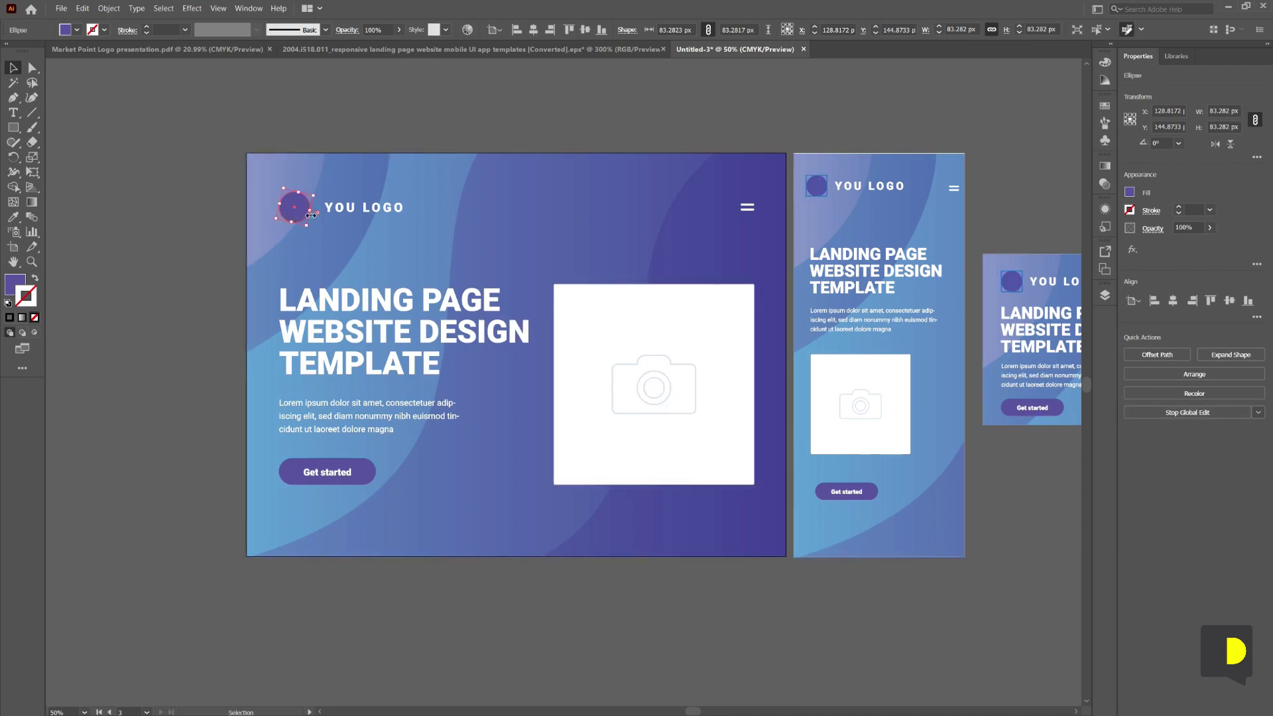
click(69, 30)
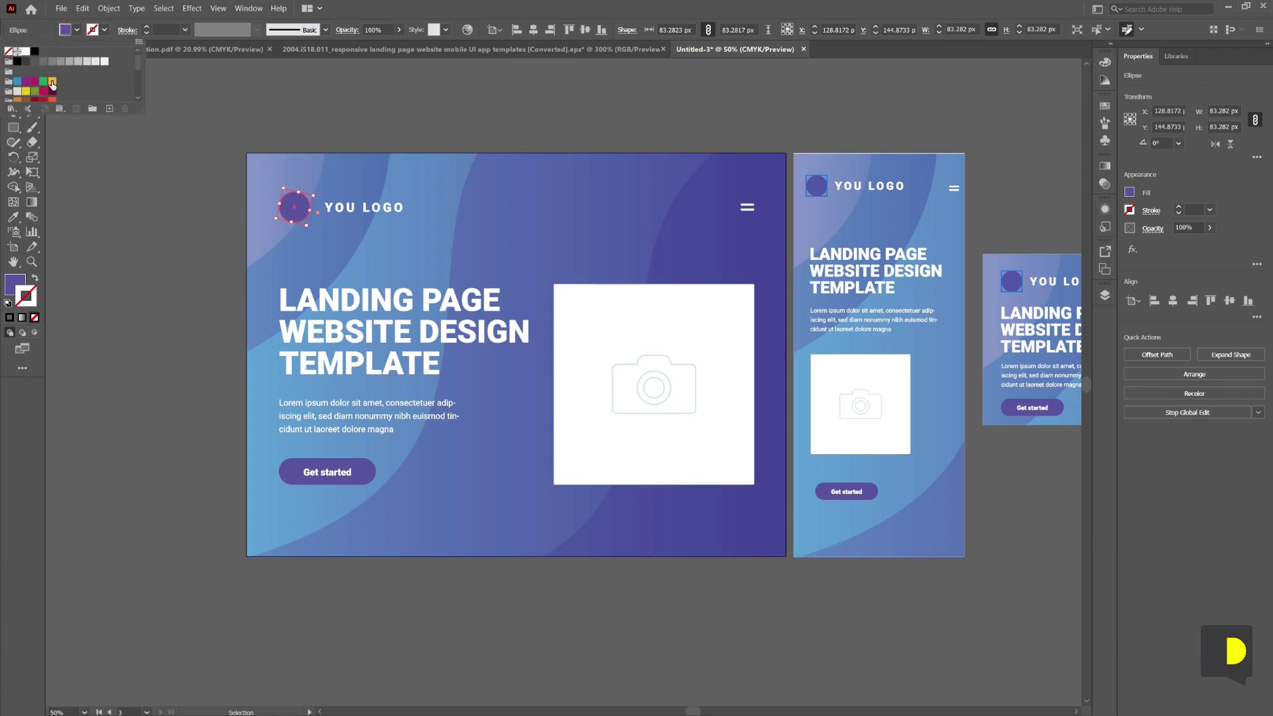
scroll(40, 87, down, 3)
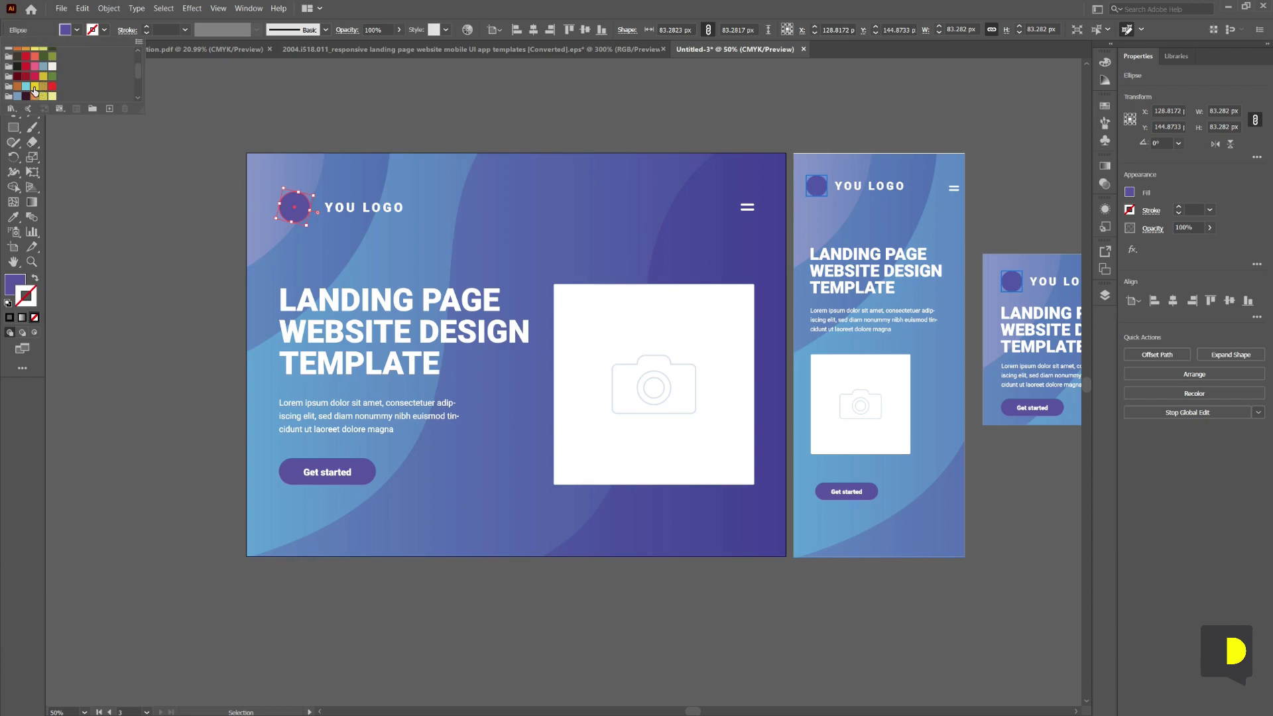
click(34, 88)
click(191, 246)
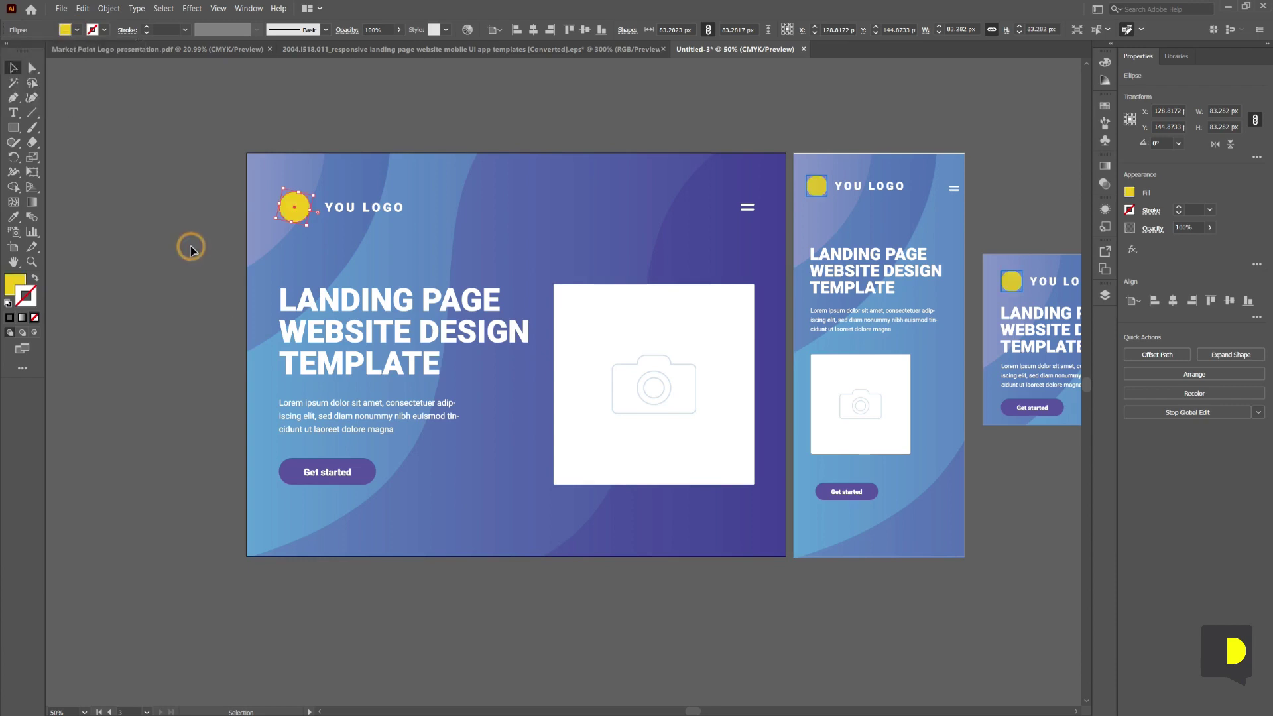
click(190, 246)
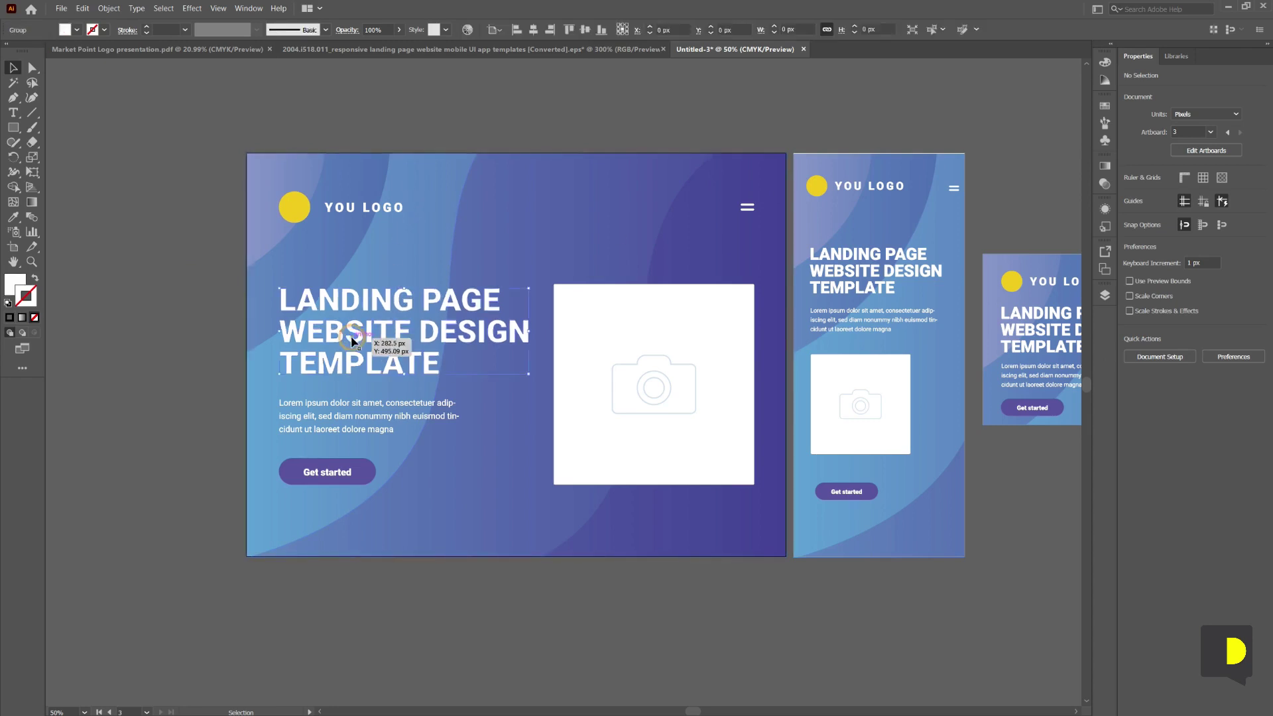
Start Global Edit on the headline and eyedrop the logo circle's yellow onto it
click(384, 344)
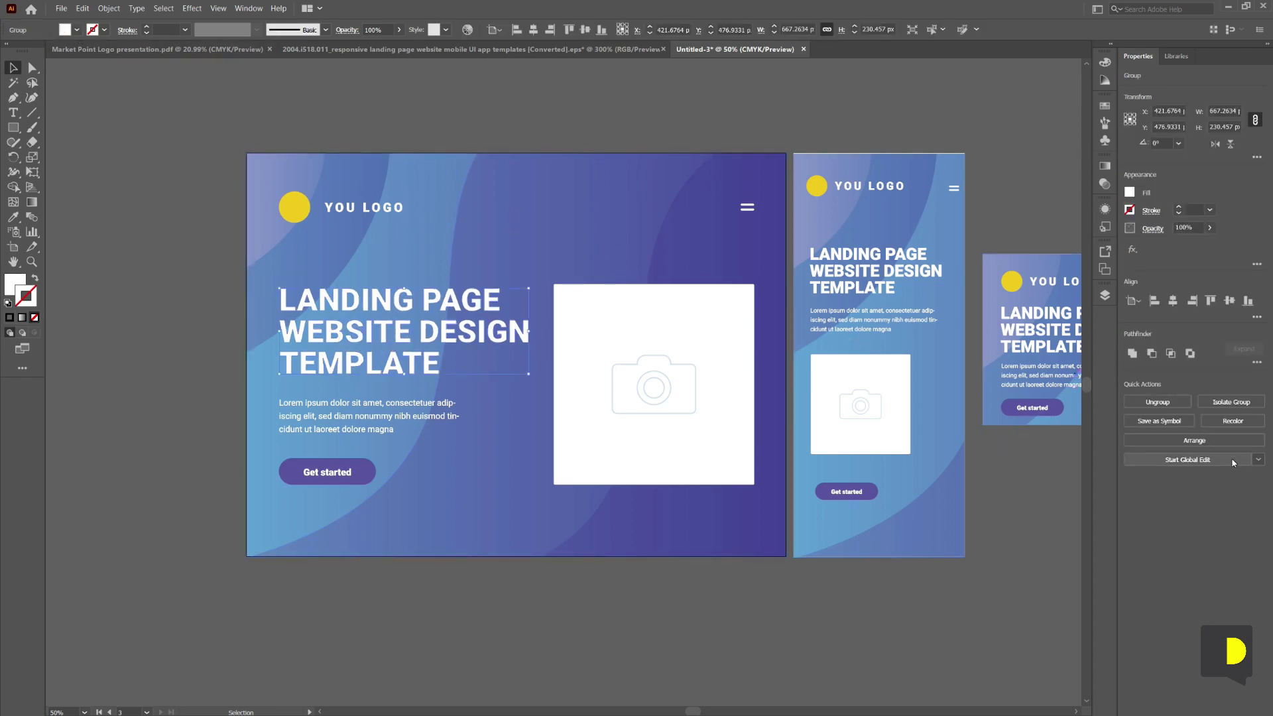
click(1204, 466)
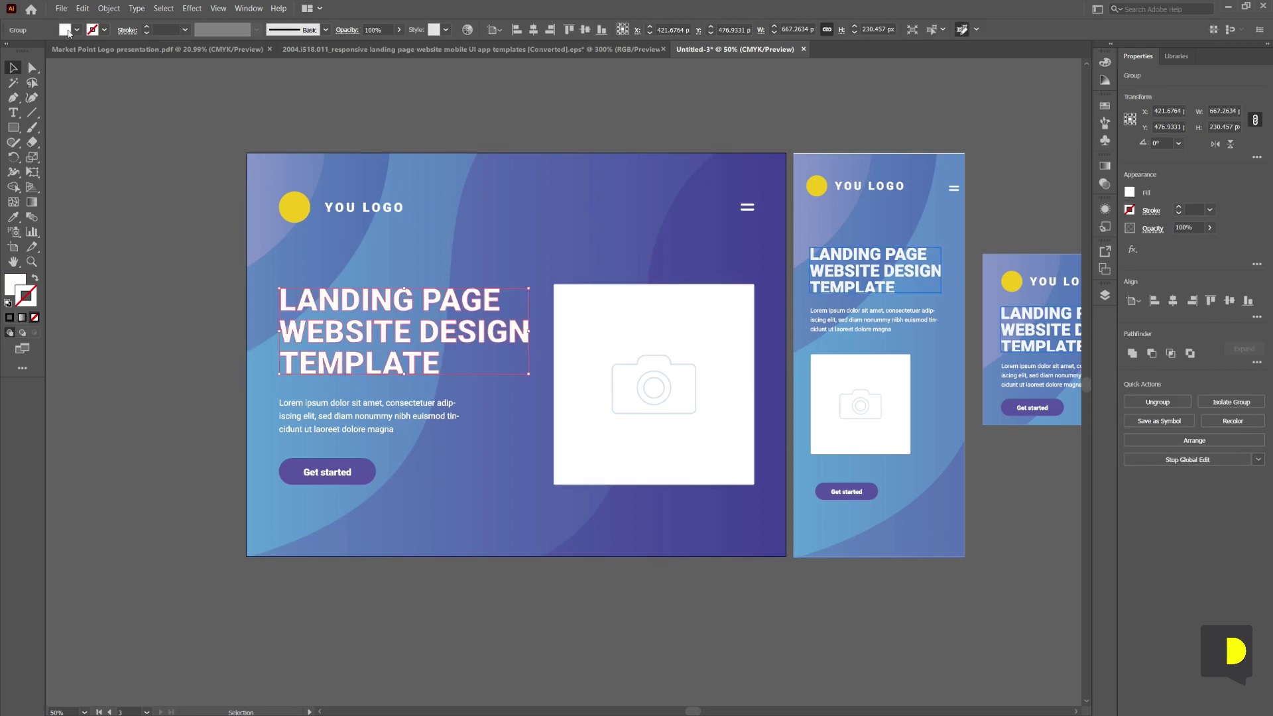
click(76, 31)
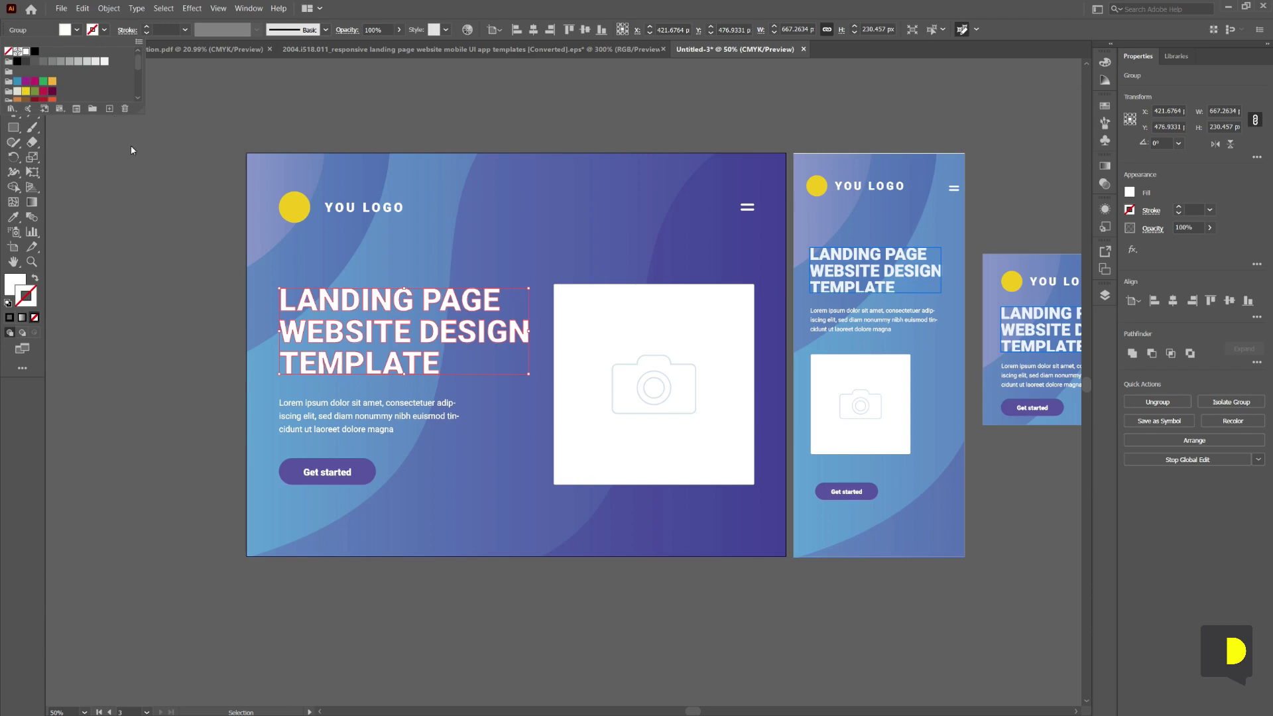
click(141, 161)
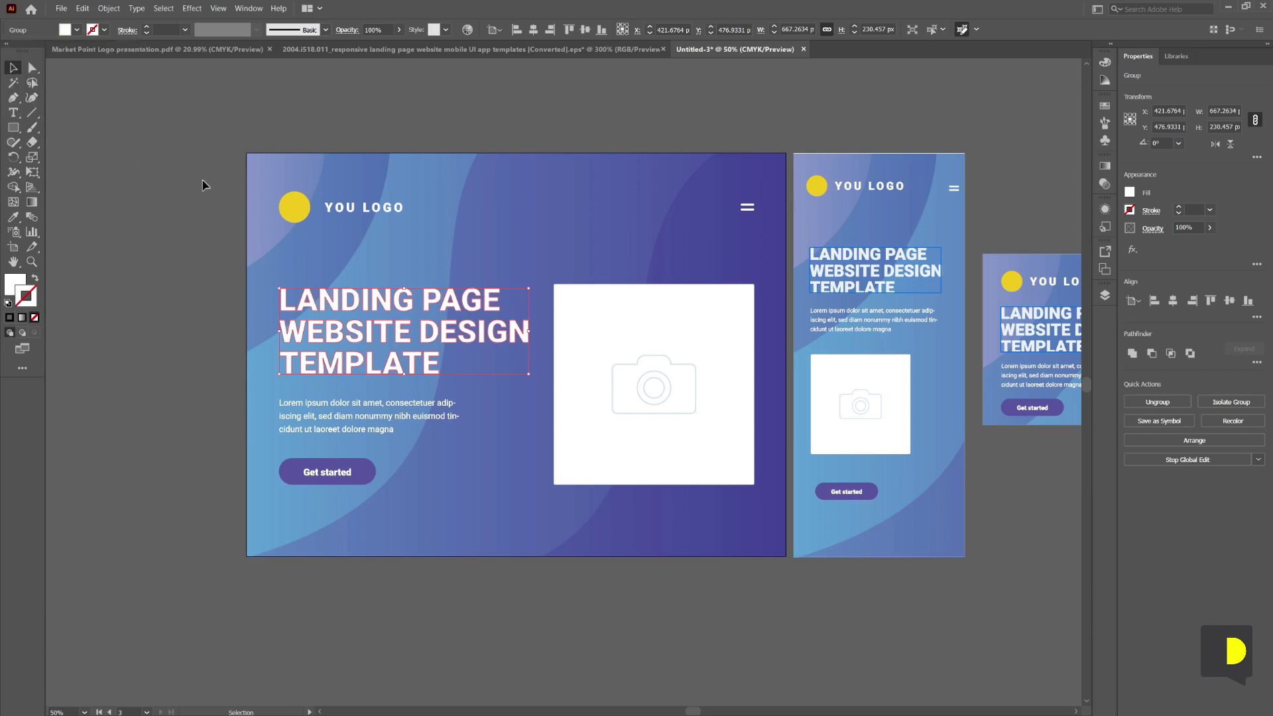
key(i)
click(296, 200)
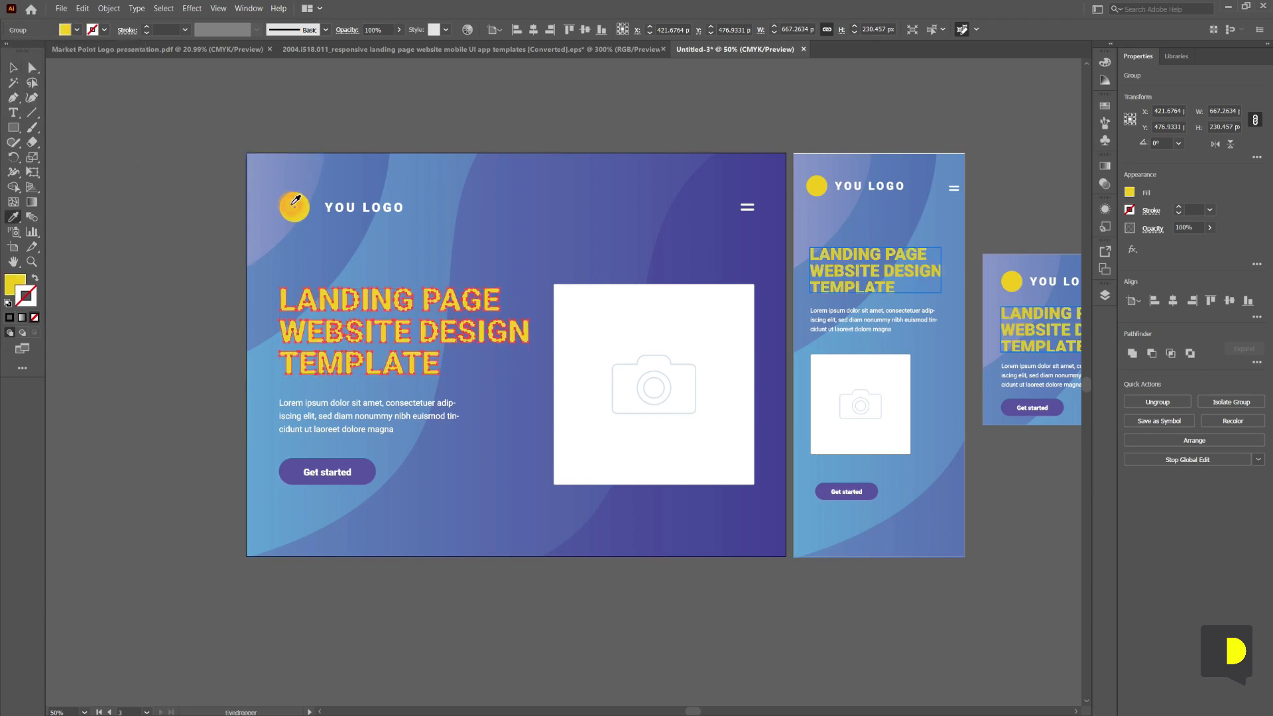
key(v)
Hide the panels to review the yellow headlines across the layouts, then restore them
key(Tab)
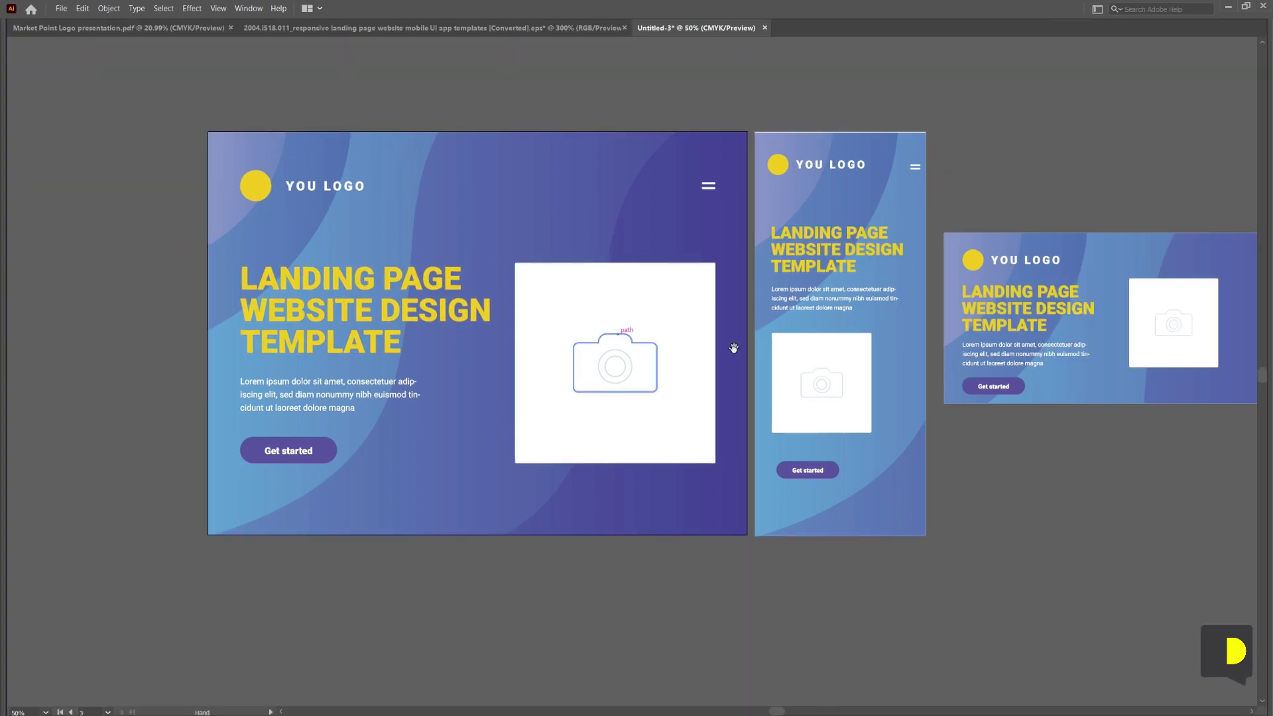
scroll(732, 350, right, 2)
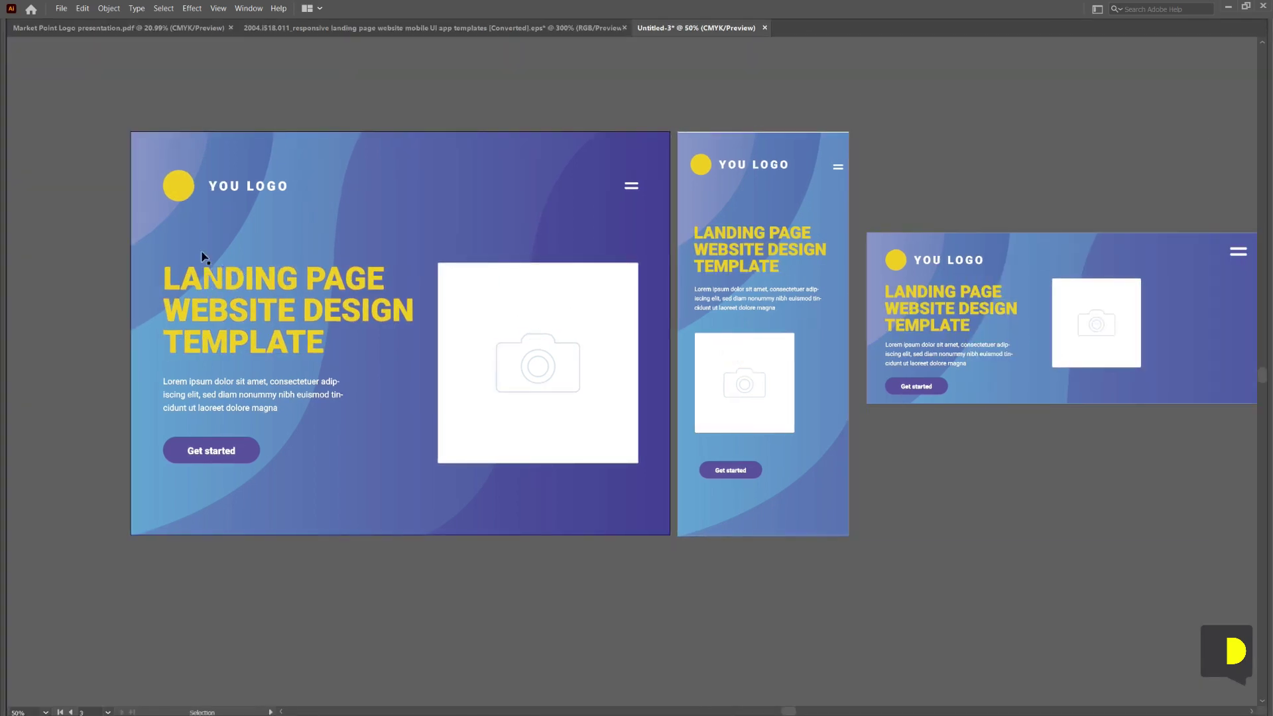
drag(546, 356, 669, 363)
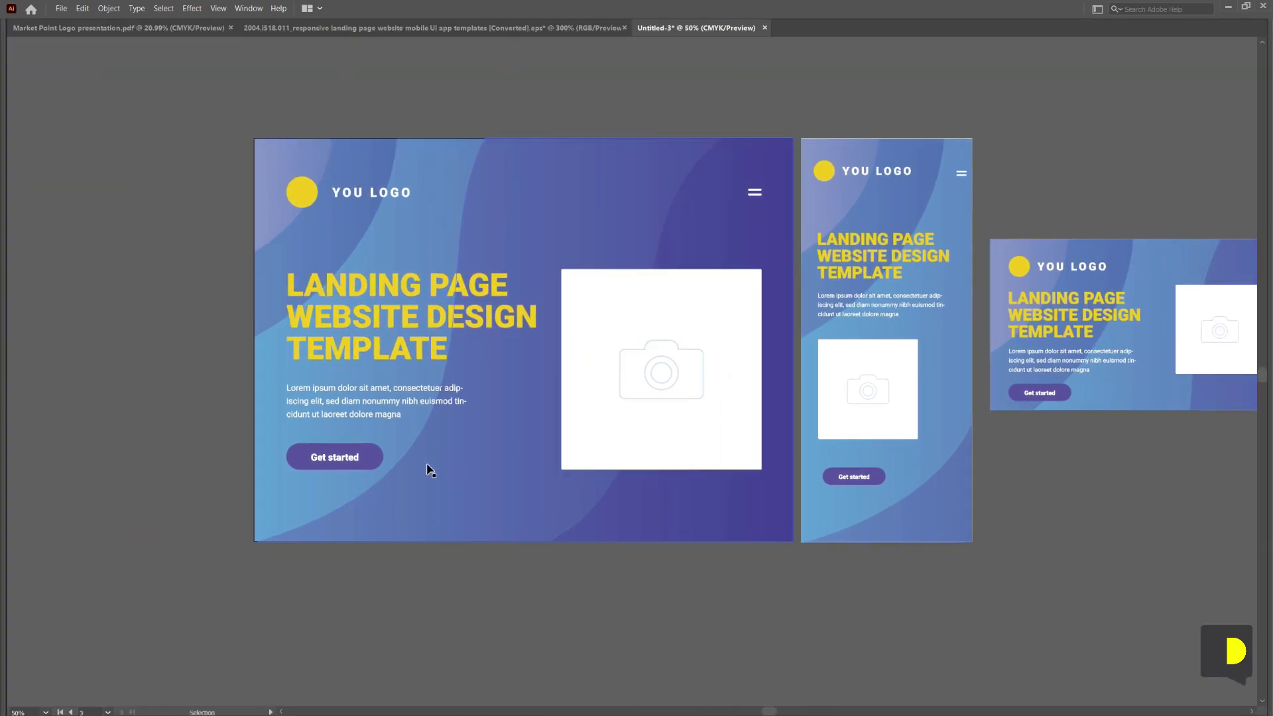
key(Tab)
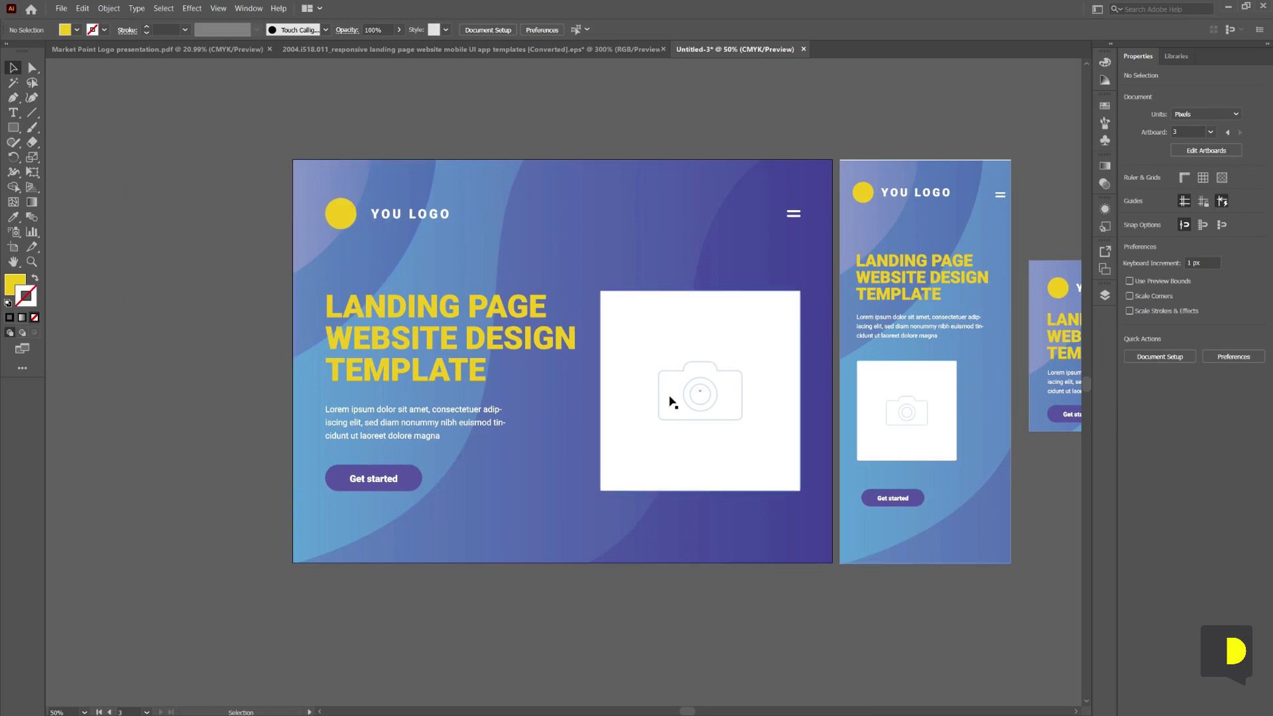
Select the Get started button and its label, then back out to the whole button
drag(688, 401, 528, 359)
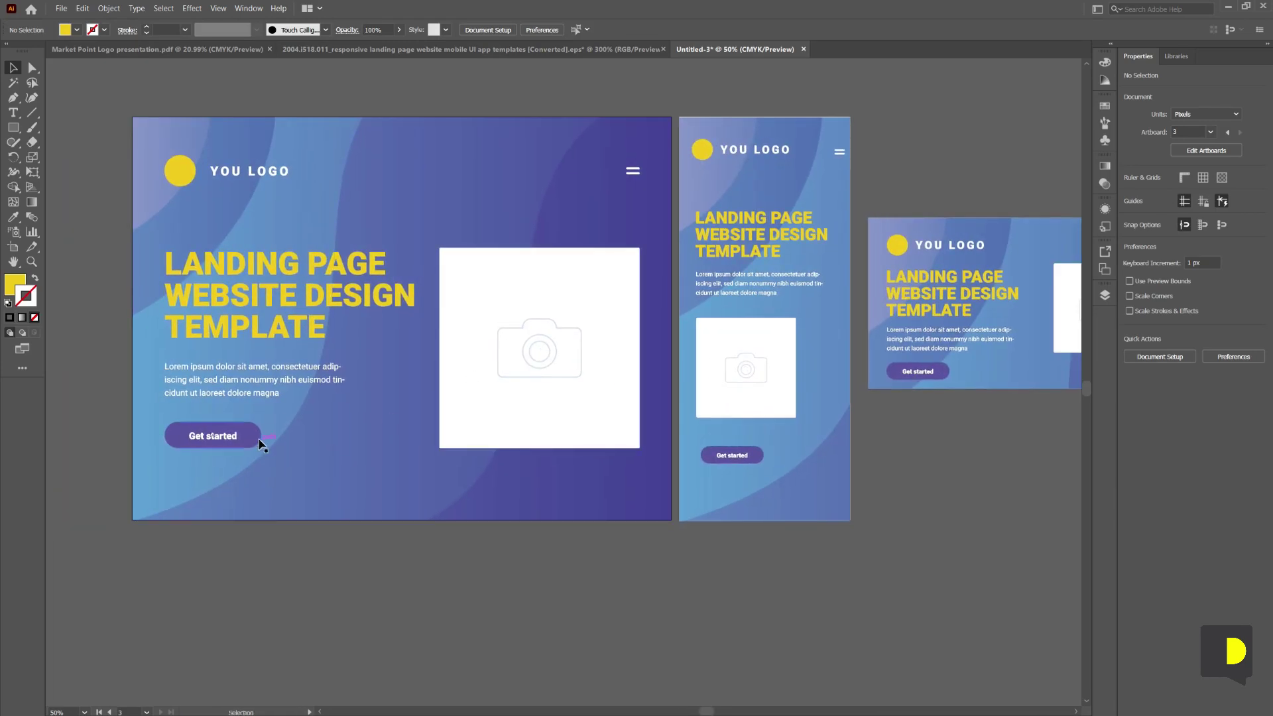
click(257, 440)
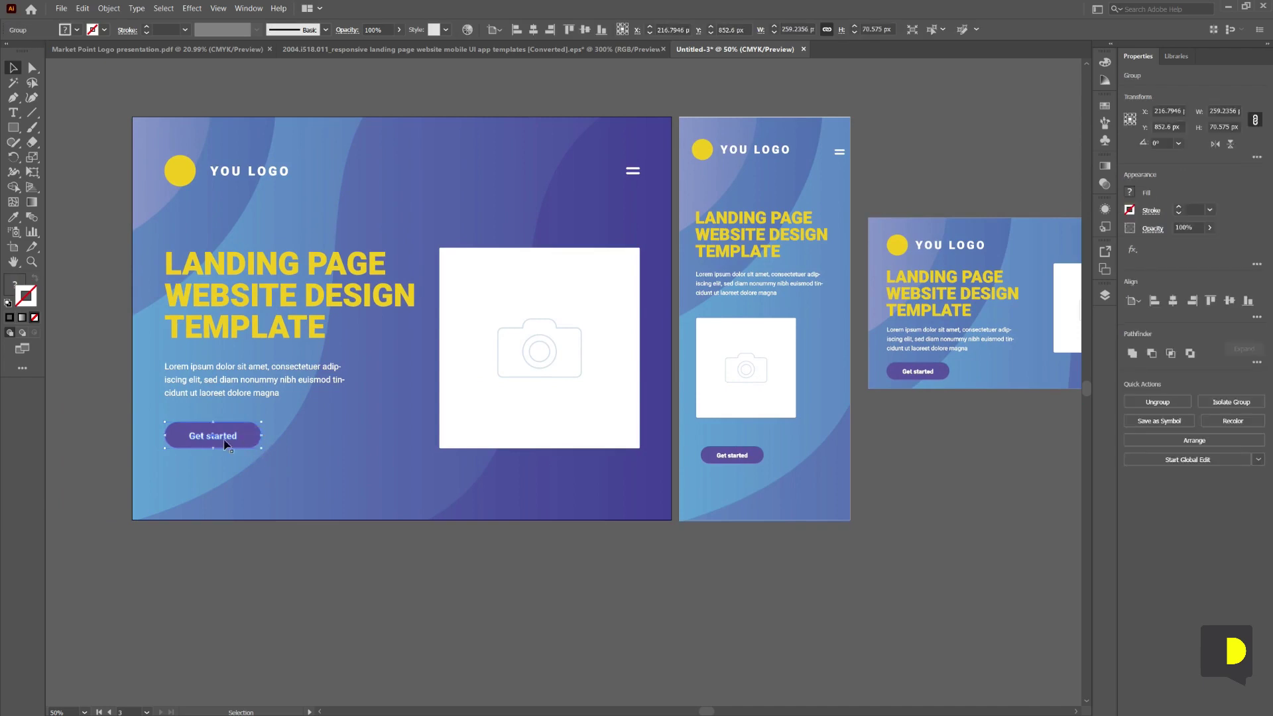
drag(235, 445, 226, 443)
double_click(226, 443)
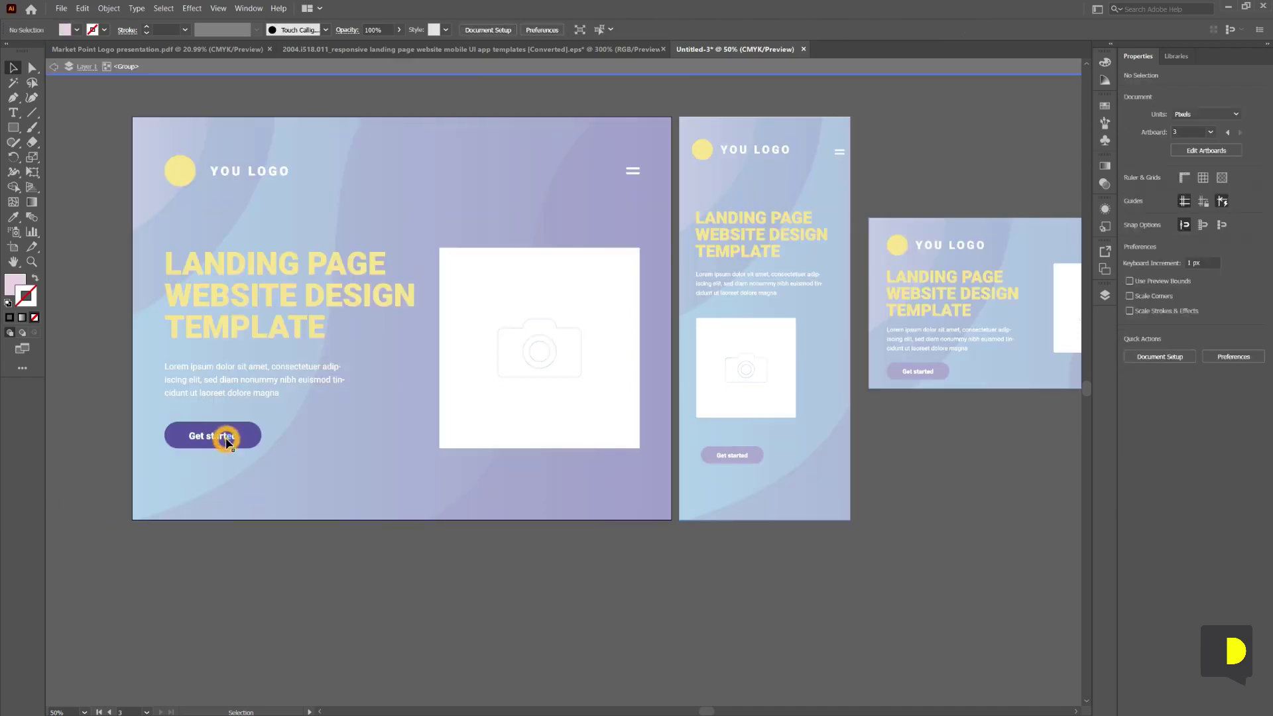
click(213, 435)
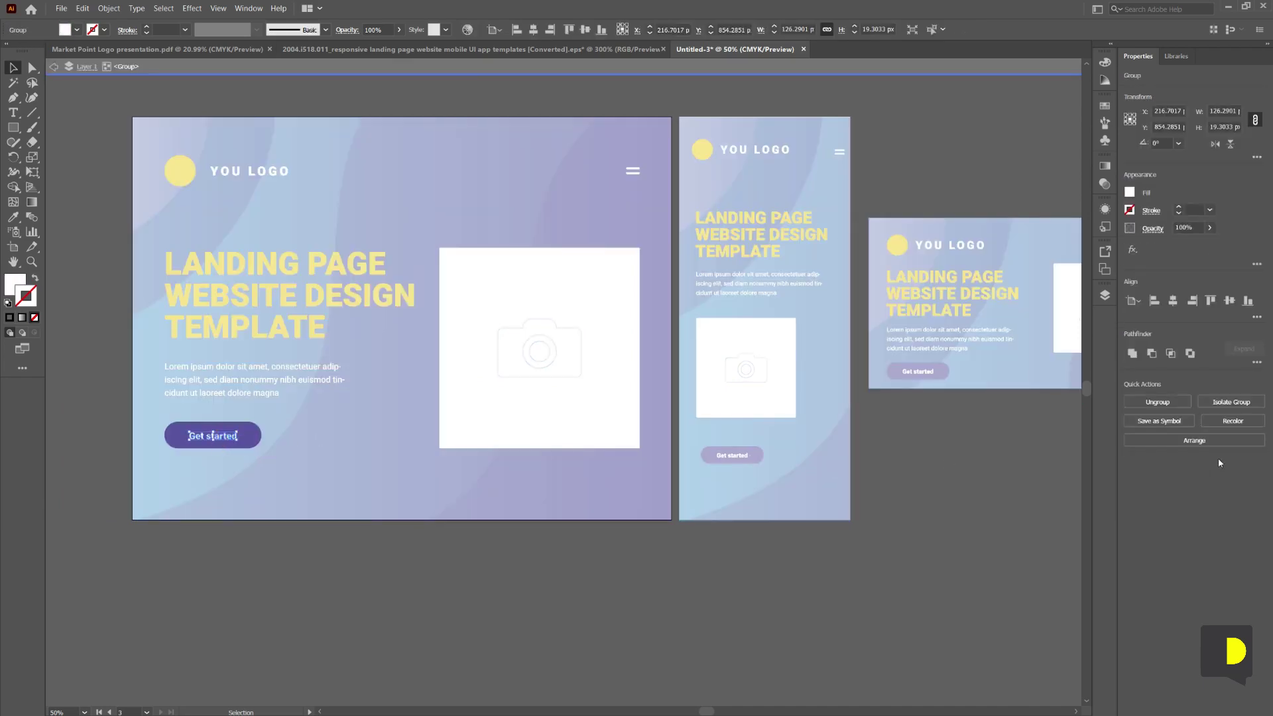
double_click(281, 631)
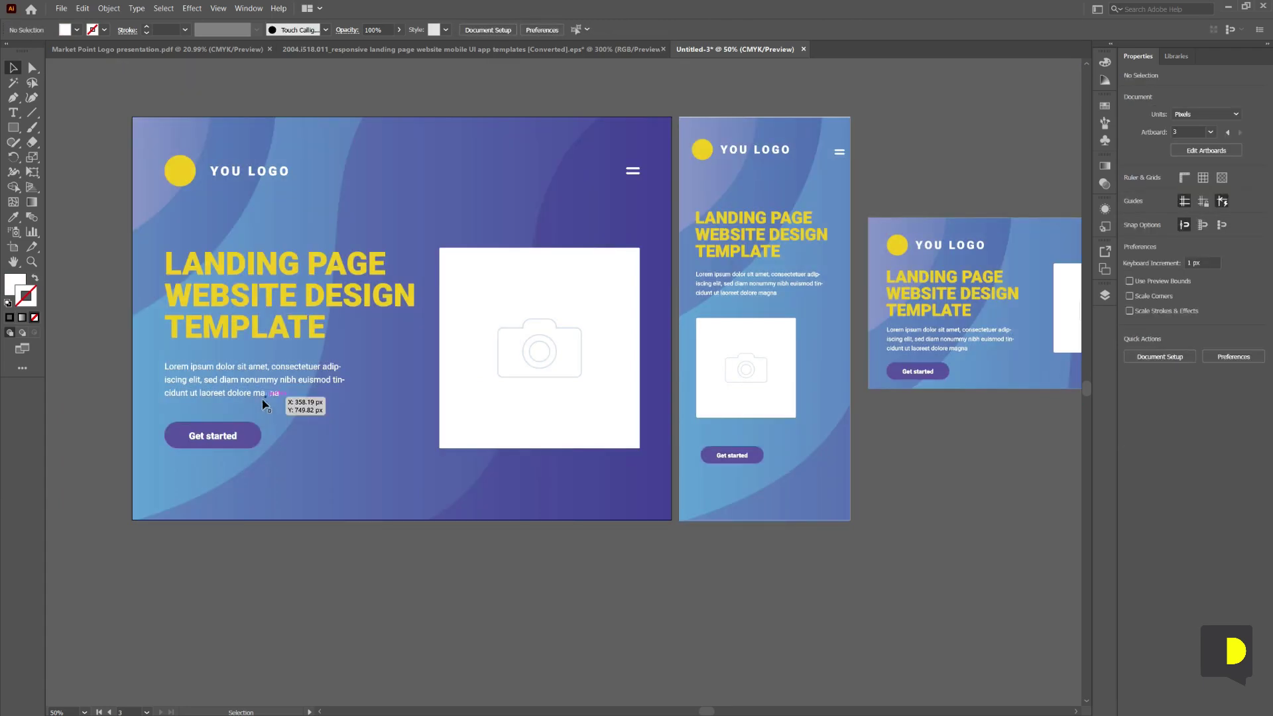
click(250, 444)
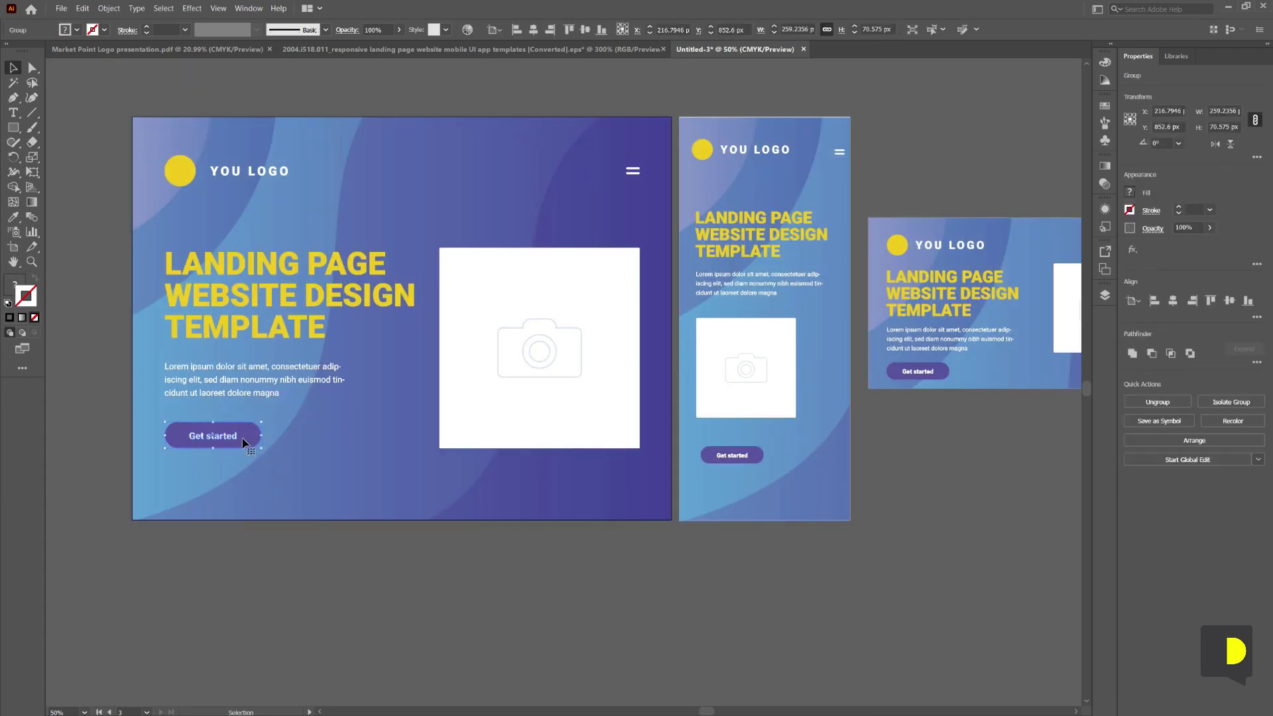
Global-edit the Get started buttons, eyedropping the logo's yellow onto the label, then exit isolation
click(1166, 458)
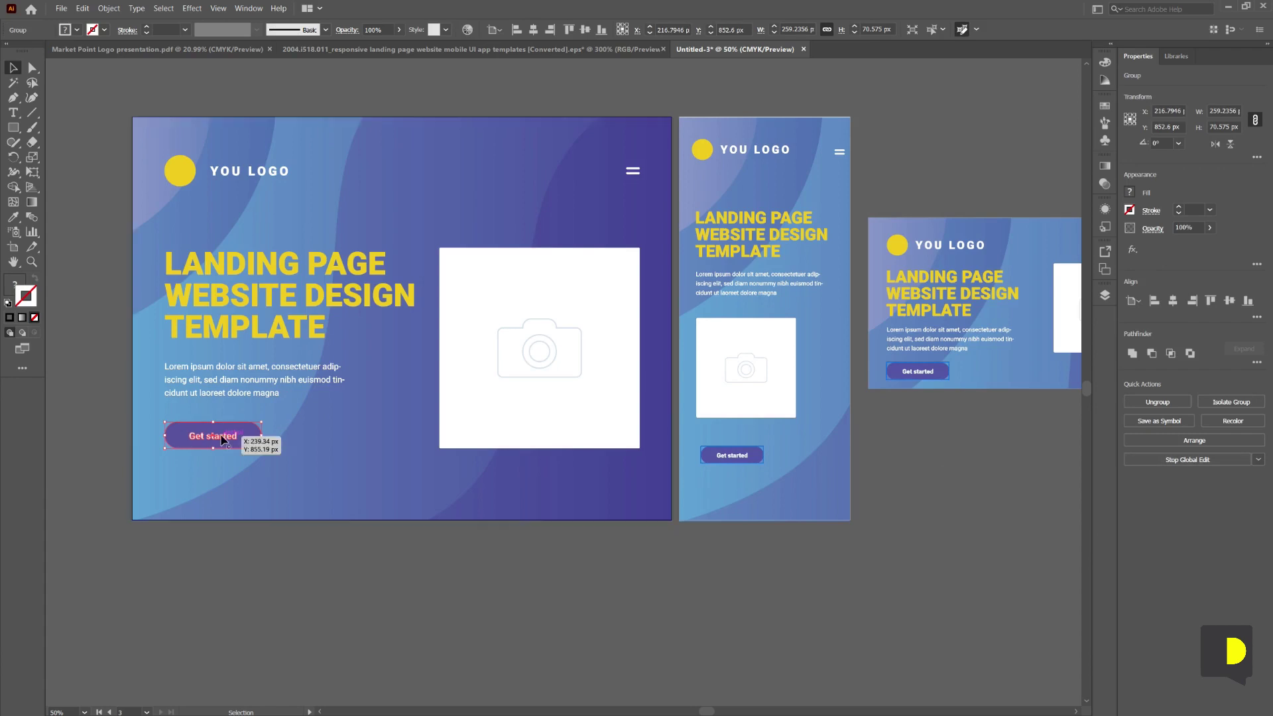
double_click(227, 442)
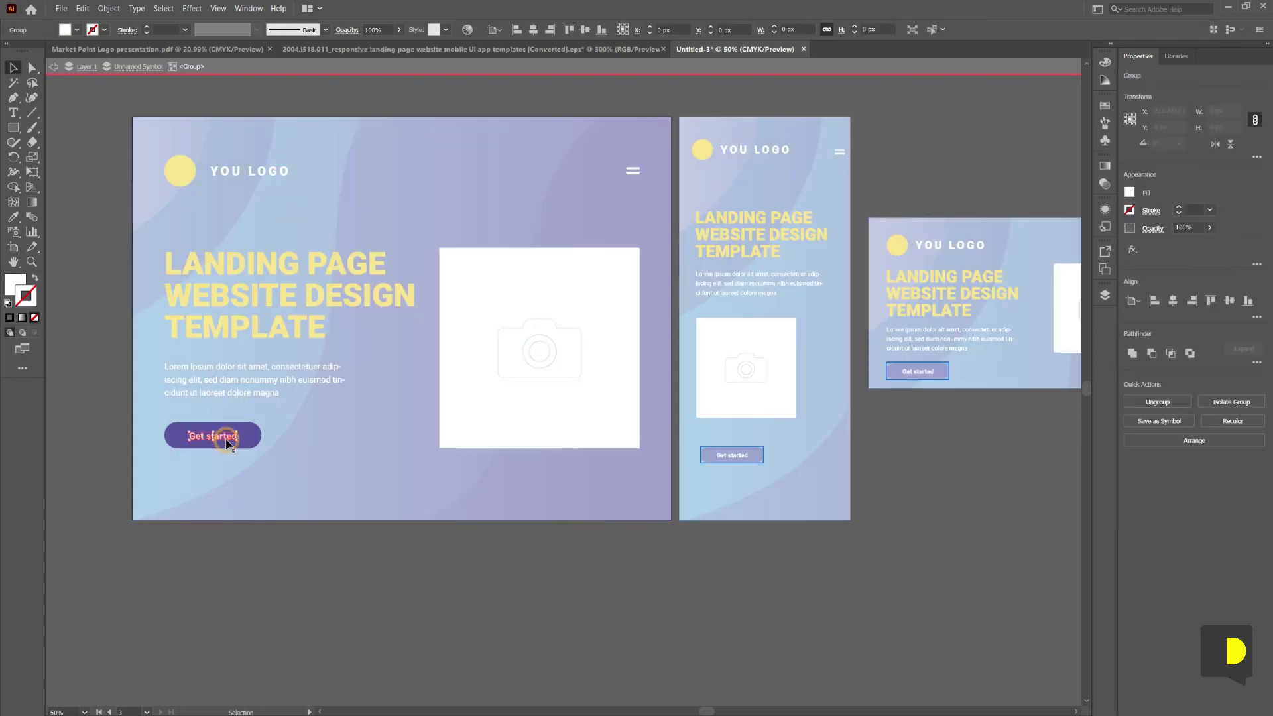
click(13, 217)
click(192, 170)
key(v)
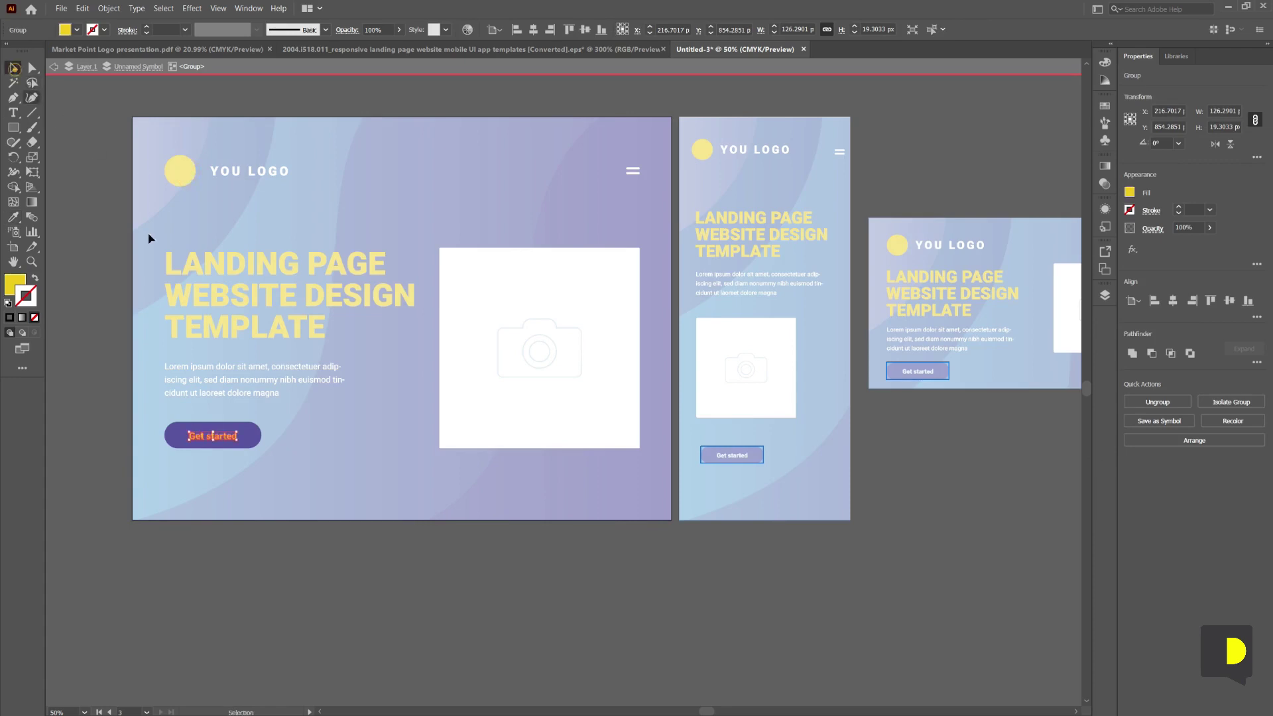
click(442, 545)
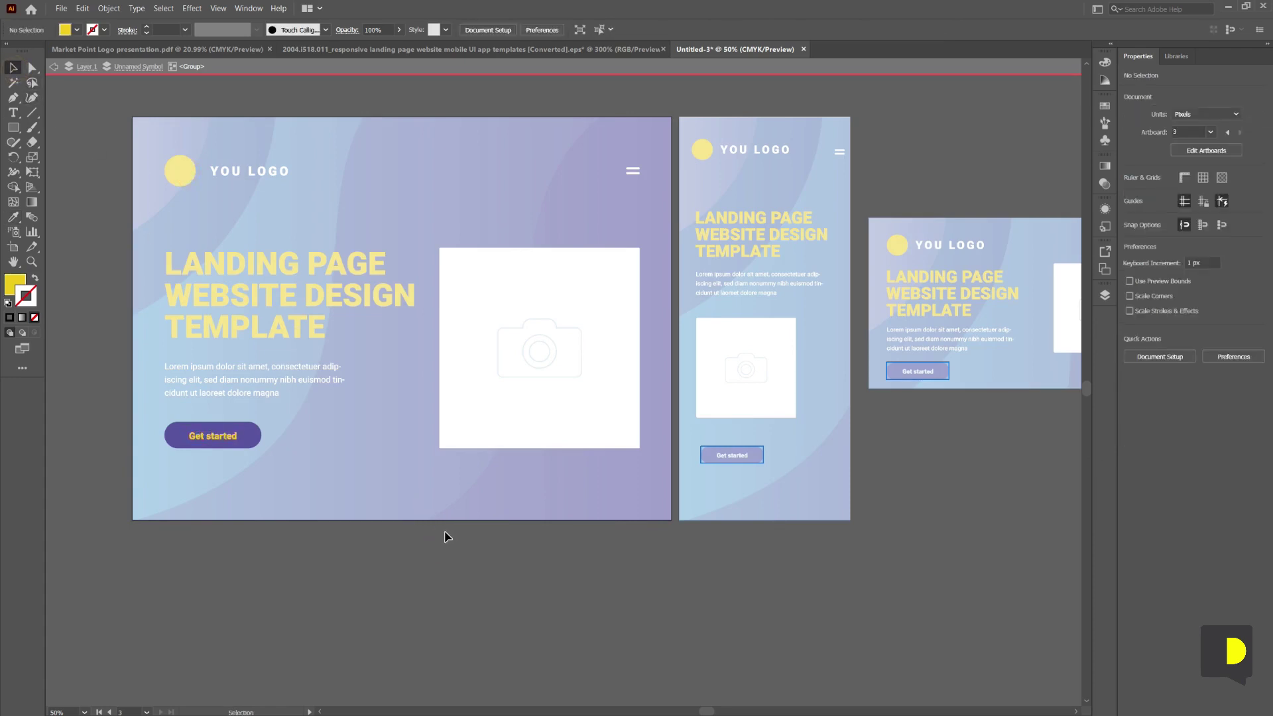
double_click(445, 554)
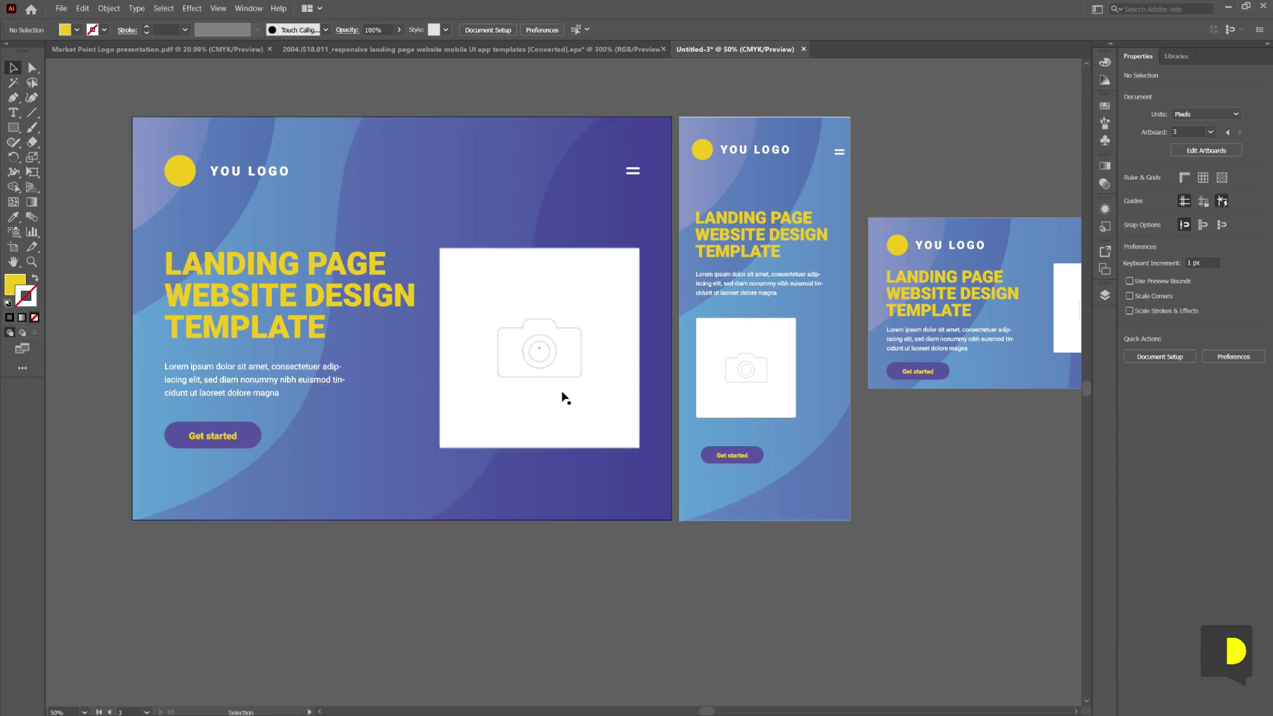
click(252, 175)
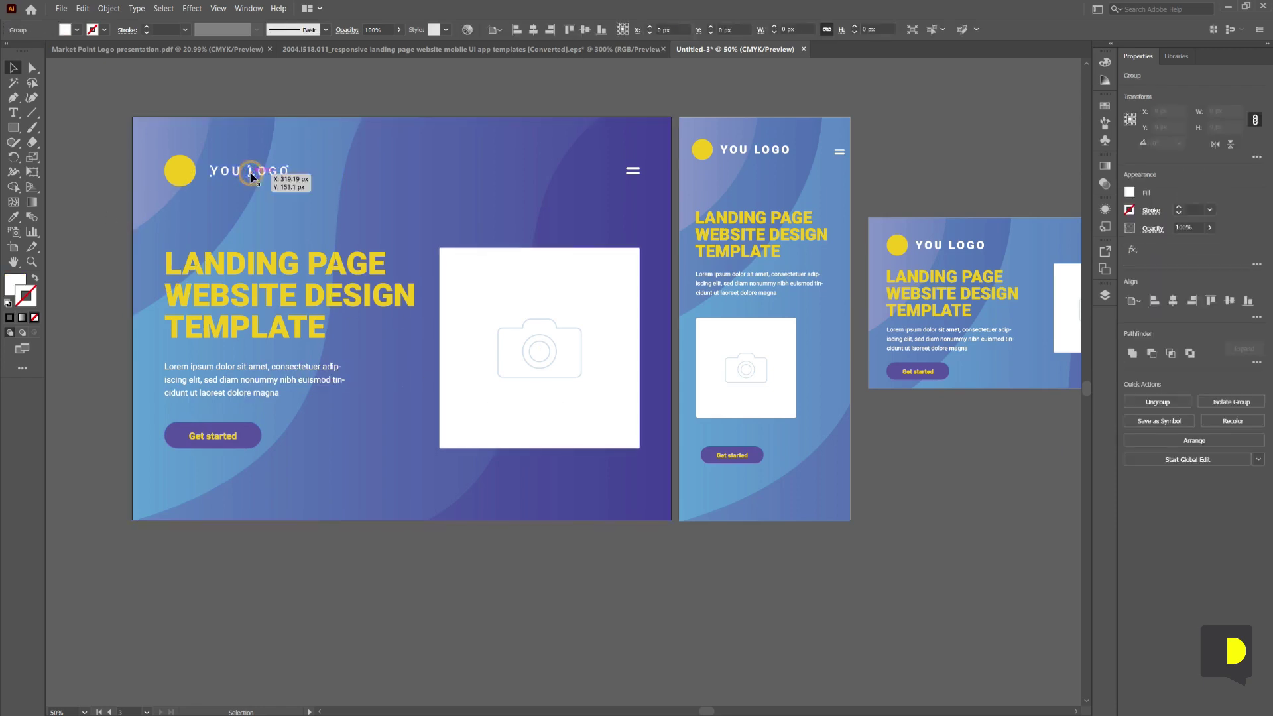
click(1258, 460)
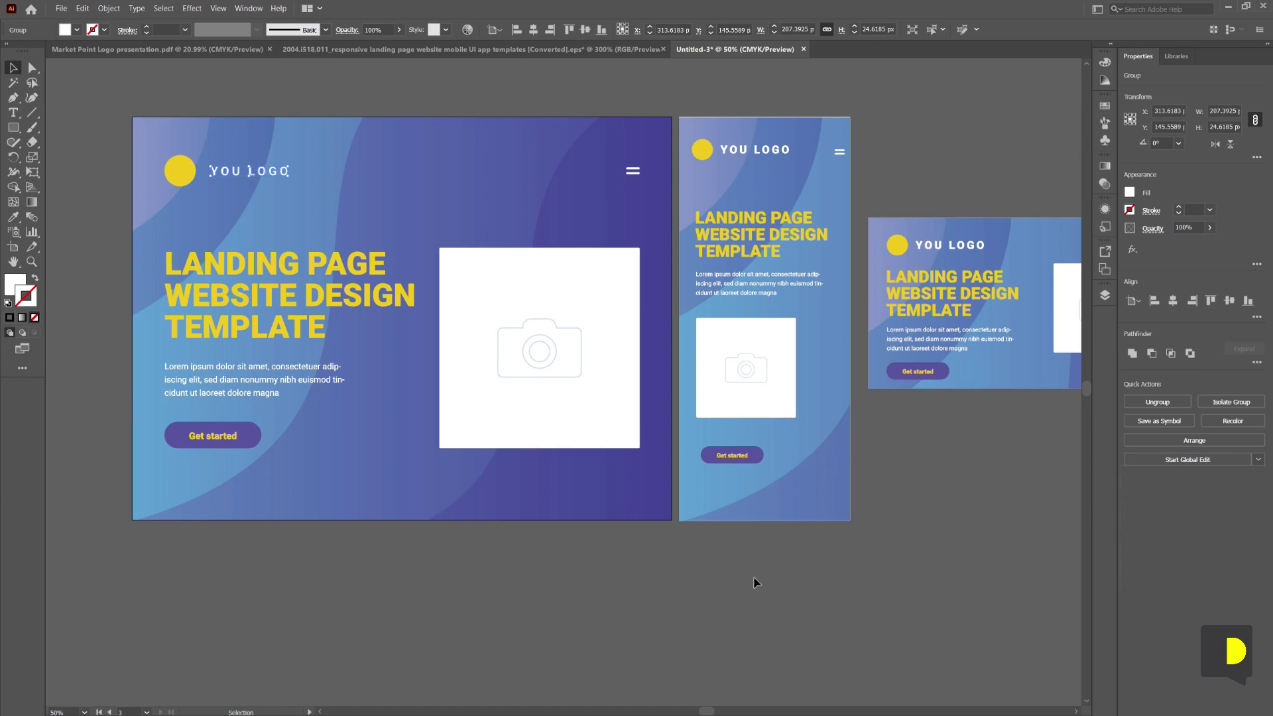
Add a new blank artboard with the Artboard tool
click(761, 594)
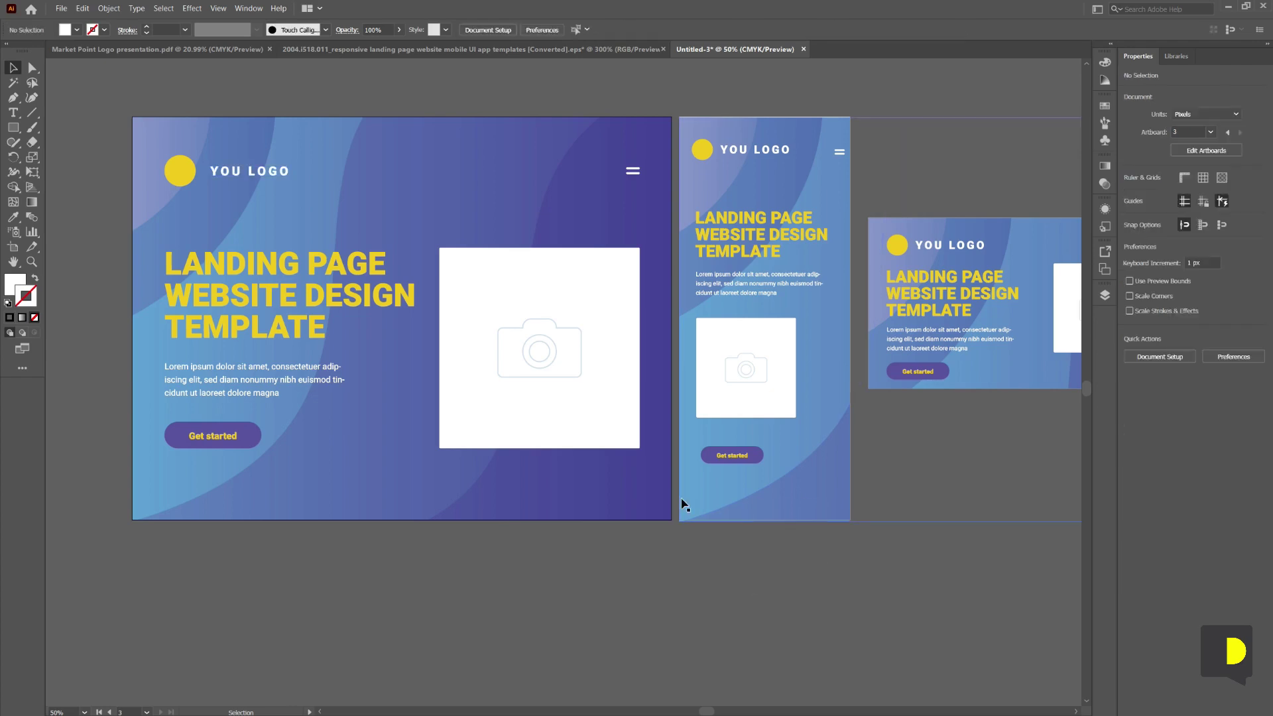
key(shift+o)
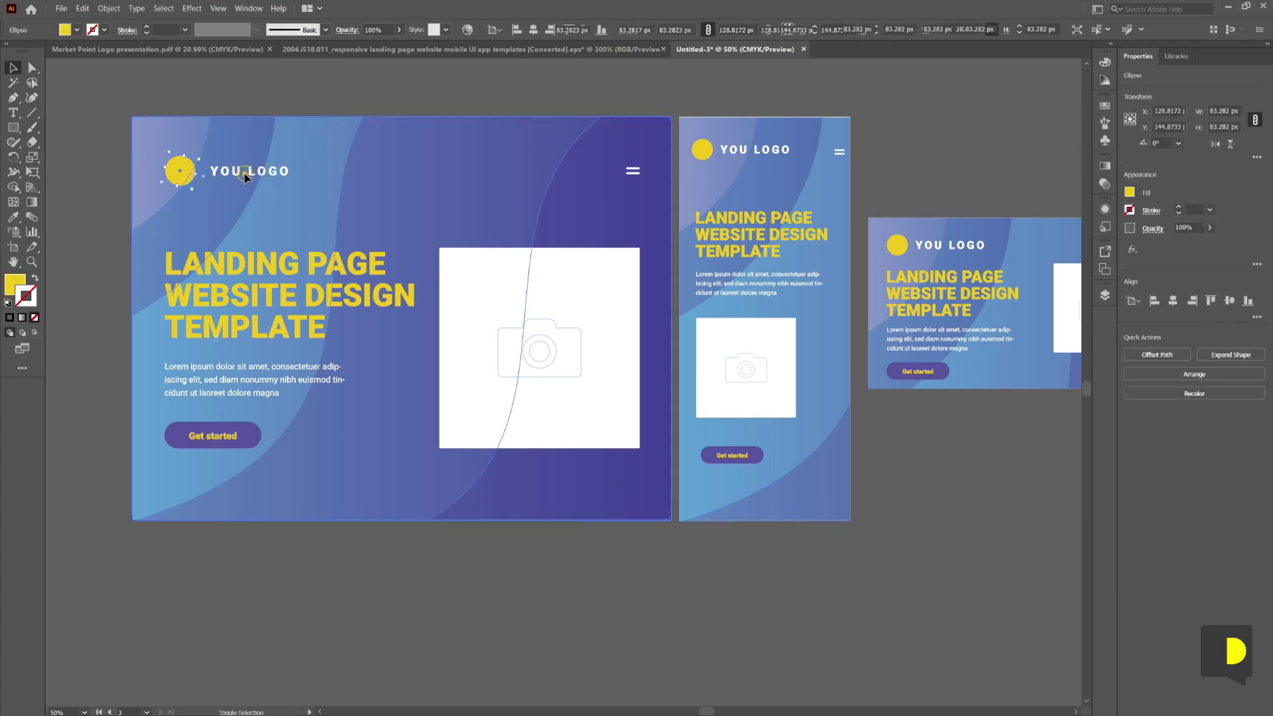
key(Tab)
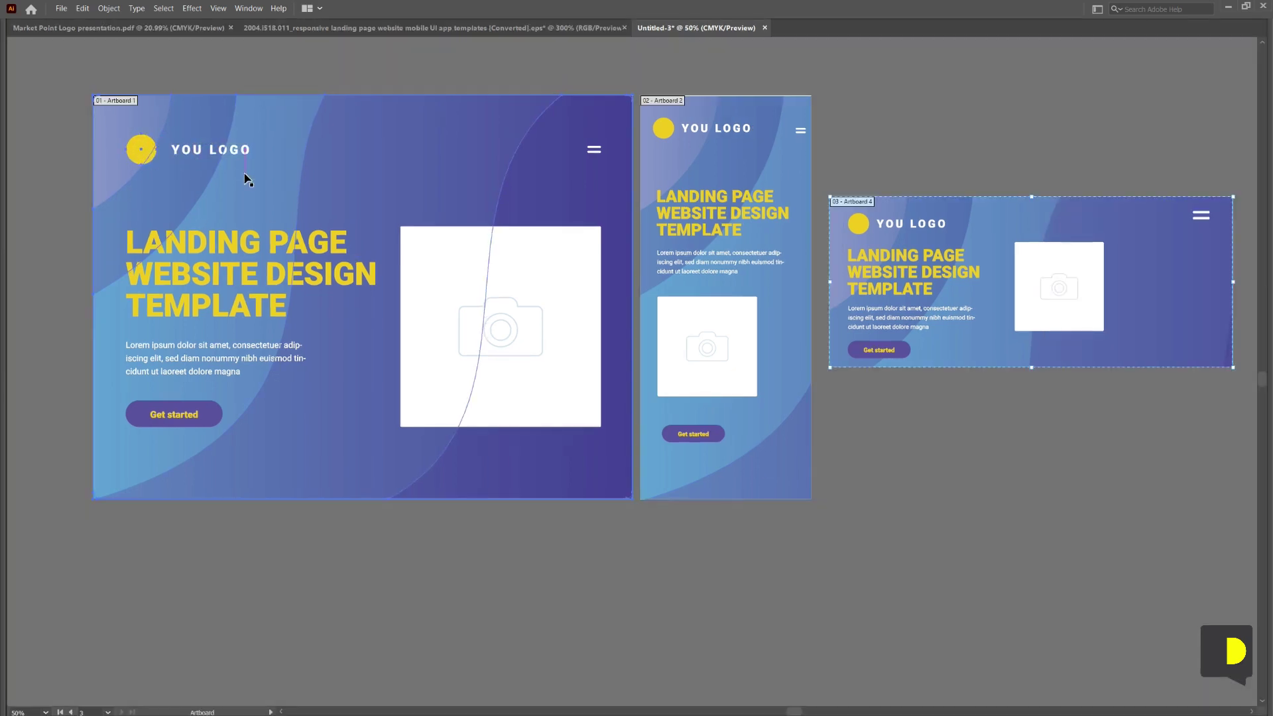
key(Tab)
click(176, 35)
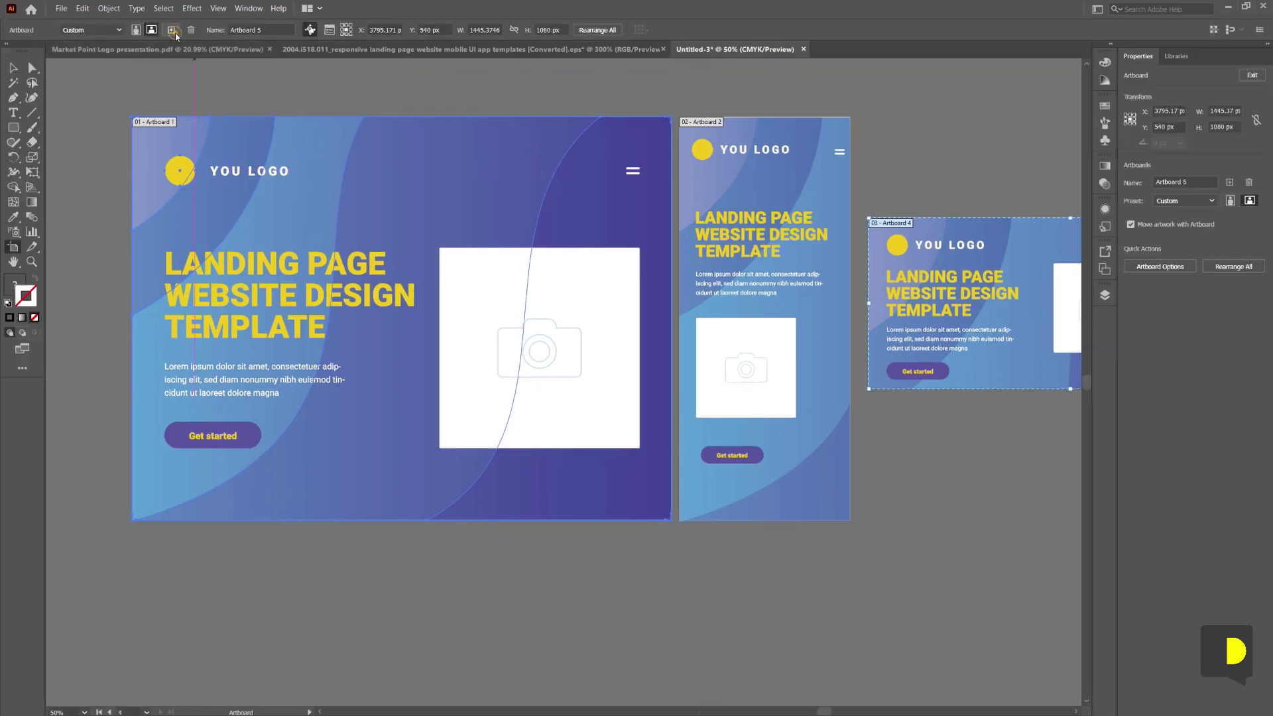
key(Tab)
drag(272, 307, 736, 258)
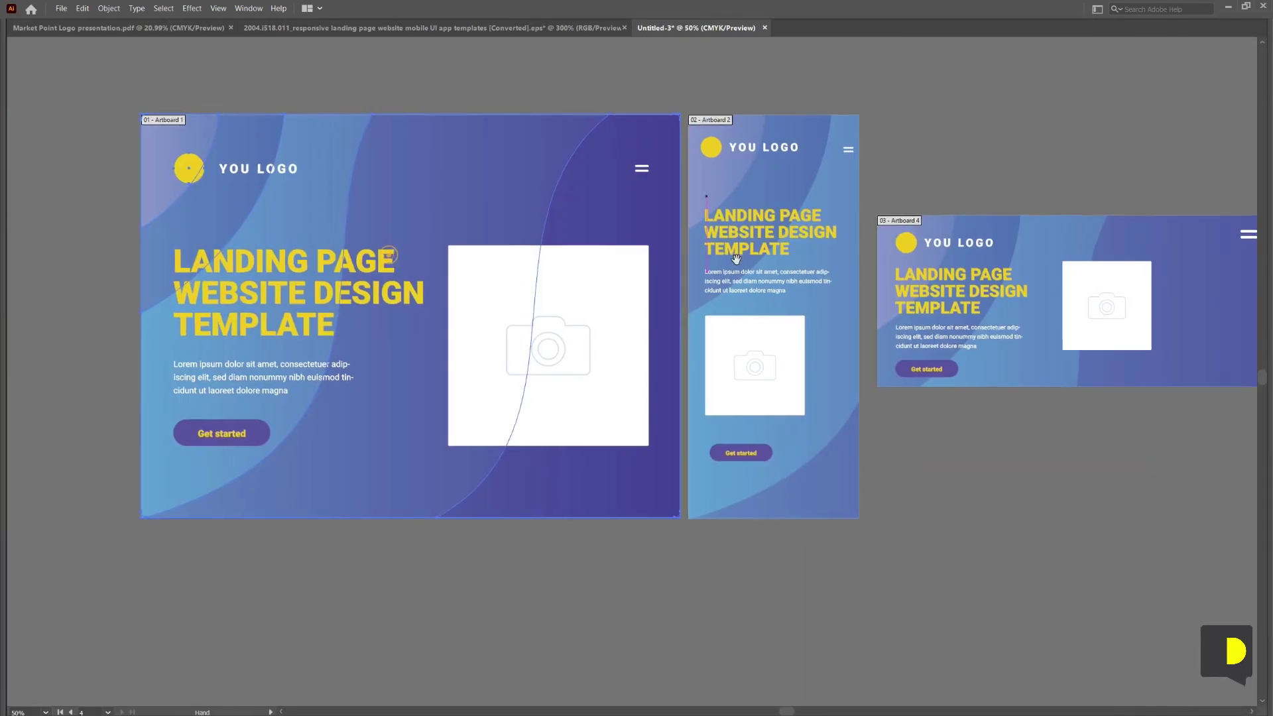
Alt-drag a copy of the yellow logo circle onto the new artboard
key(v)
click(182, 176)
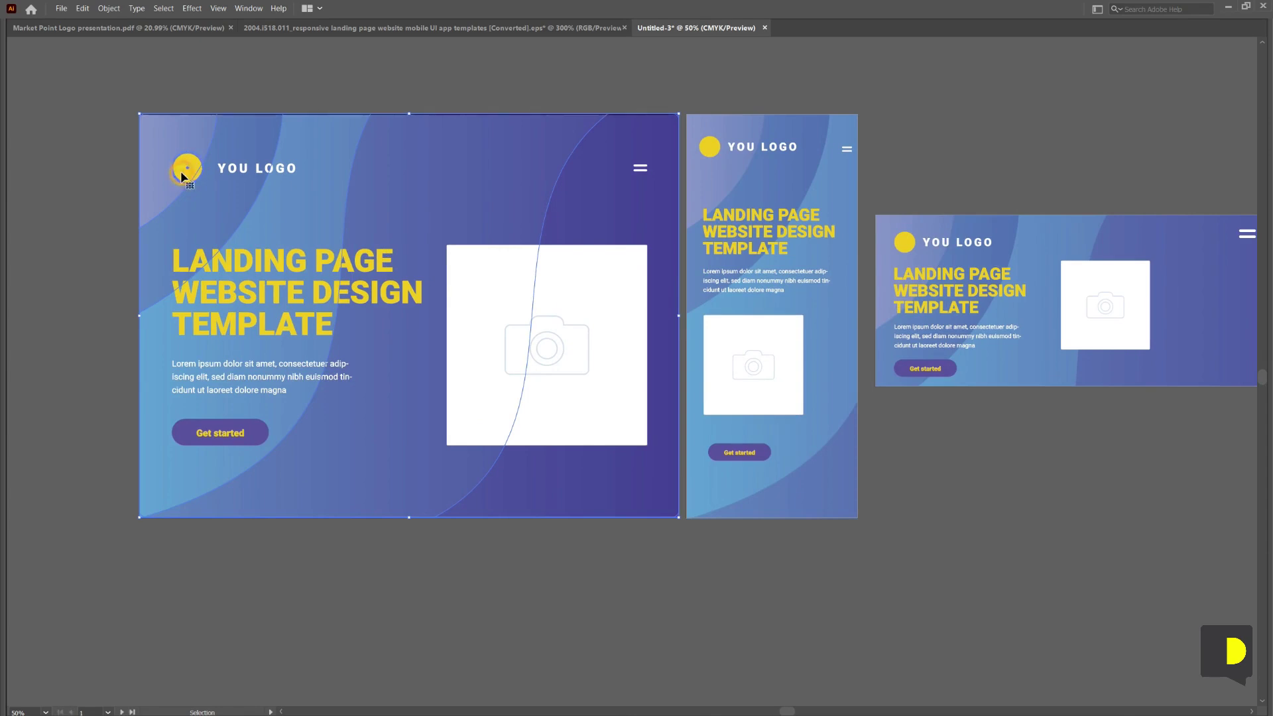
click(219, 85)
click(185, 174)
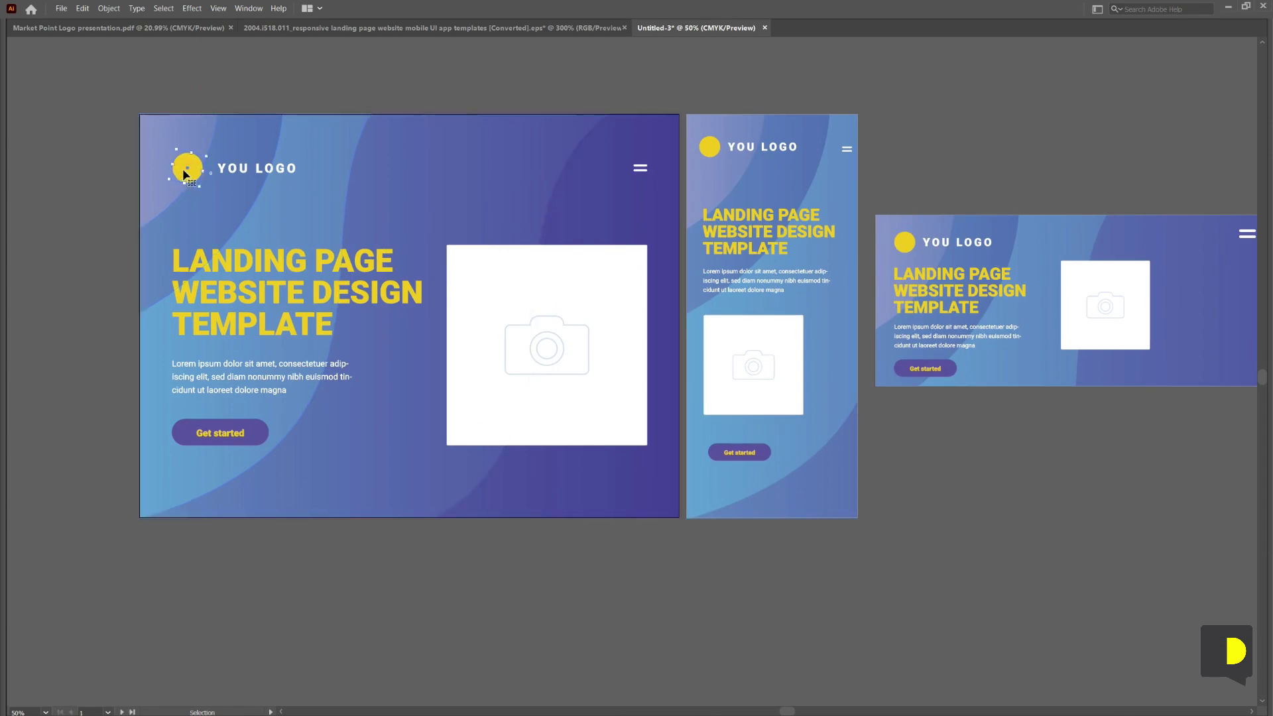
drag(185, 174, 1137, 180)
drag(1140, 266, 476, 273)
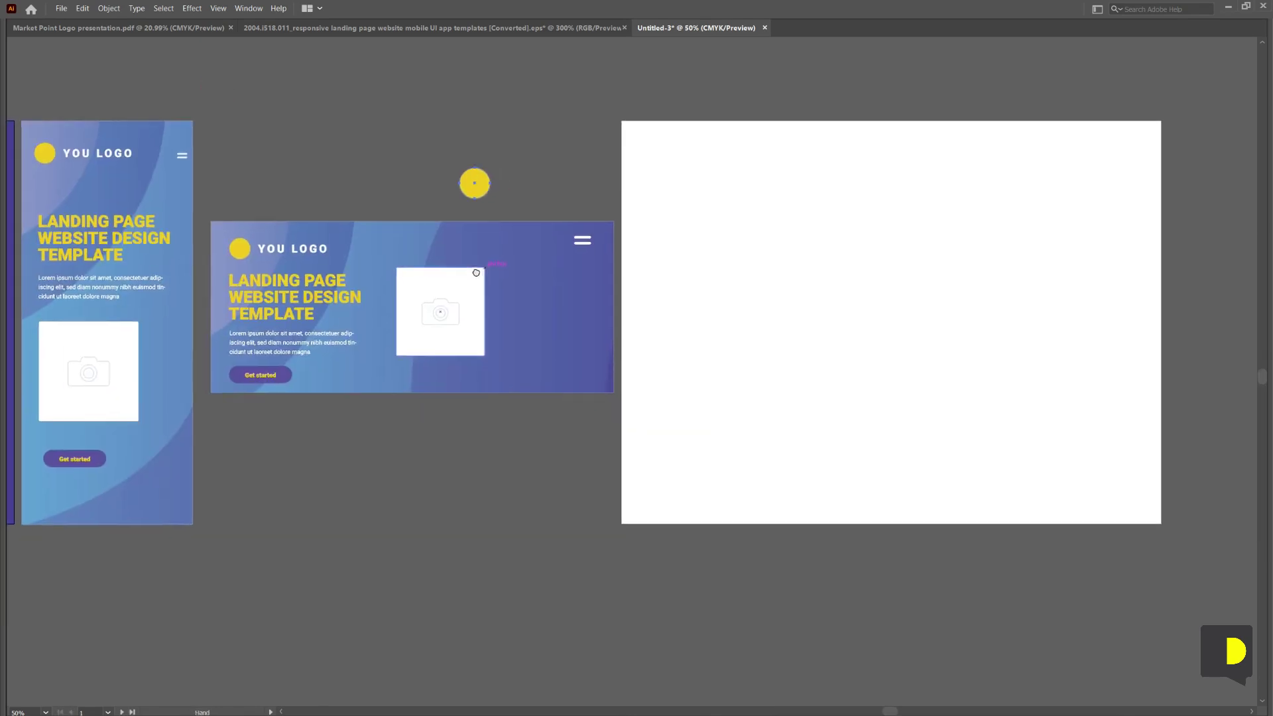
mouse_move(474, 184)
mouse_down()
mouse_move(882, 301)
mouse_move(803, 327)
mouse_up()
click(863, 372)
click(854, 403)
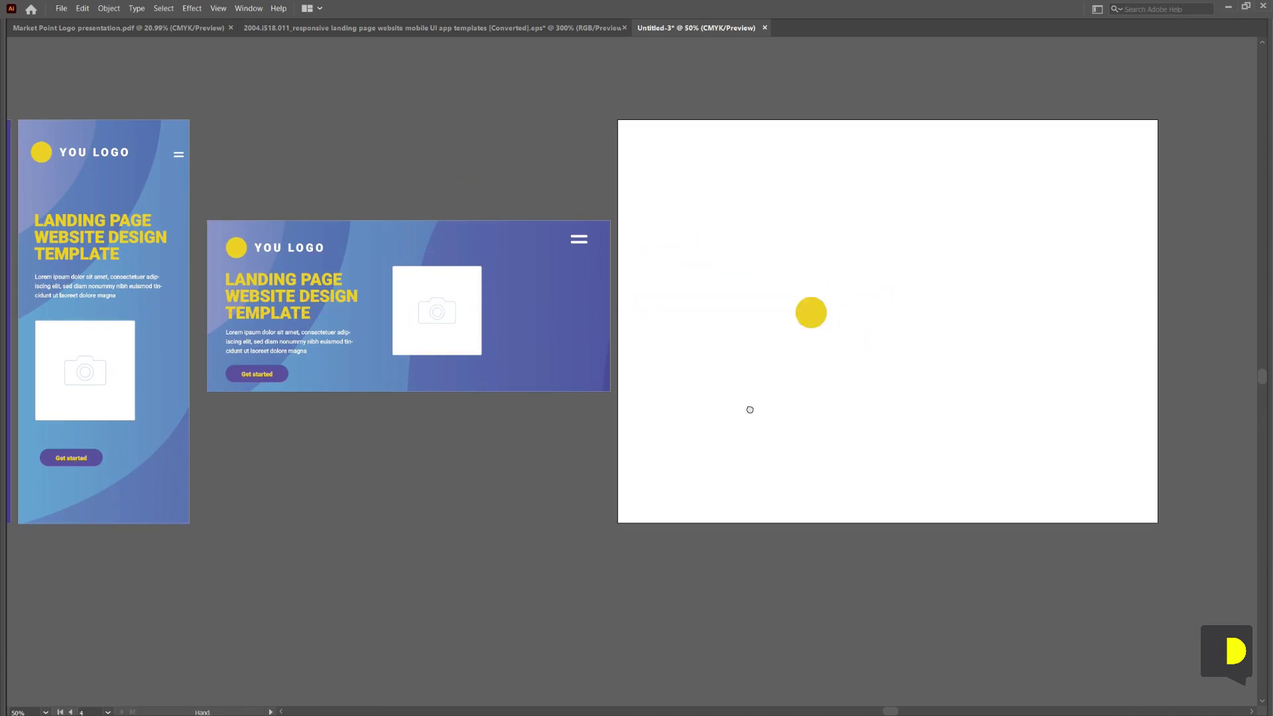
Enlarge the yellow circle on the new artboard by dragging a corner handle
drag(750, 410, 796, 412)
click(872, 326)
drag(872, 329, 916, 373)
click(965, 398)
drag(791, 433, 695, 469)
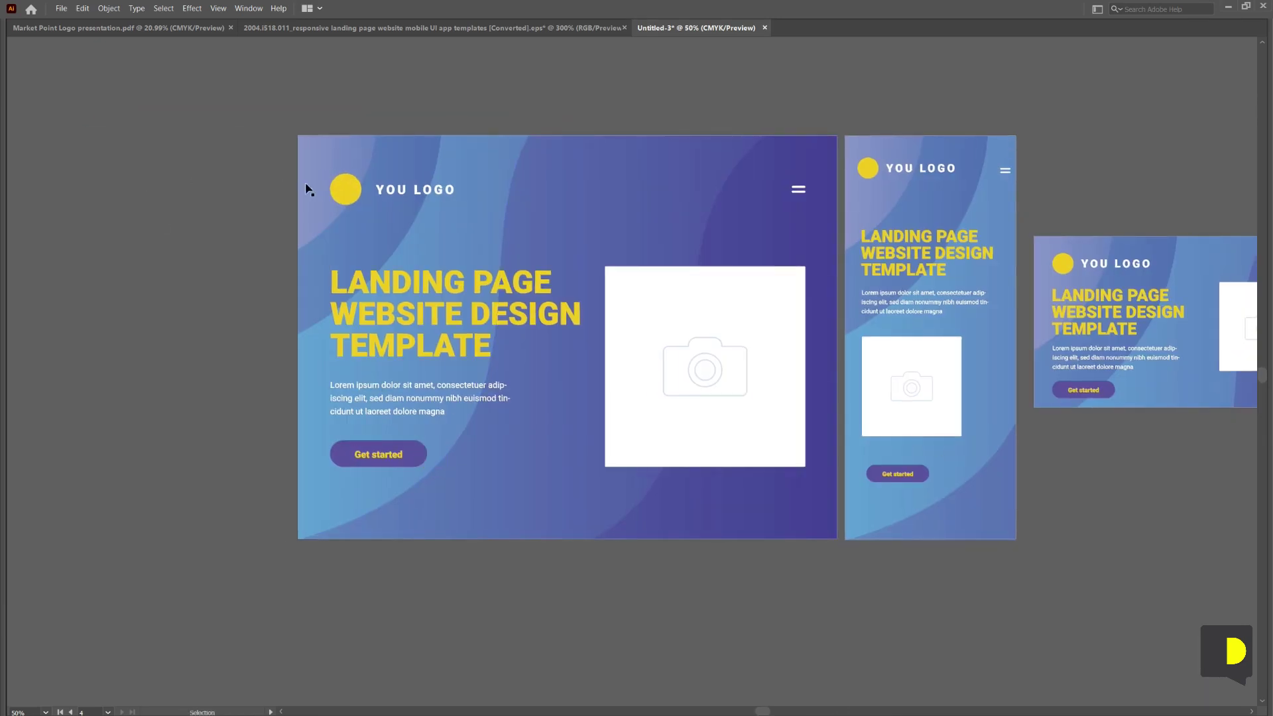
Start Global Edit on the logo circle with Size matching and fill it dark green
click(338, 192)
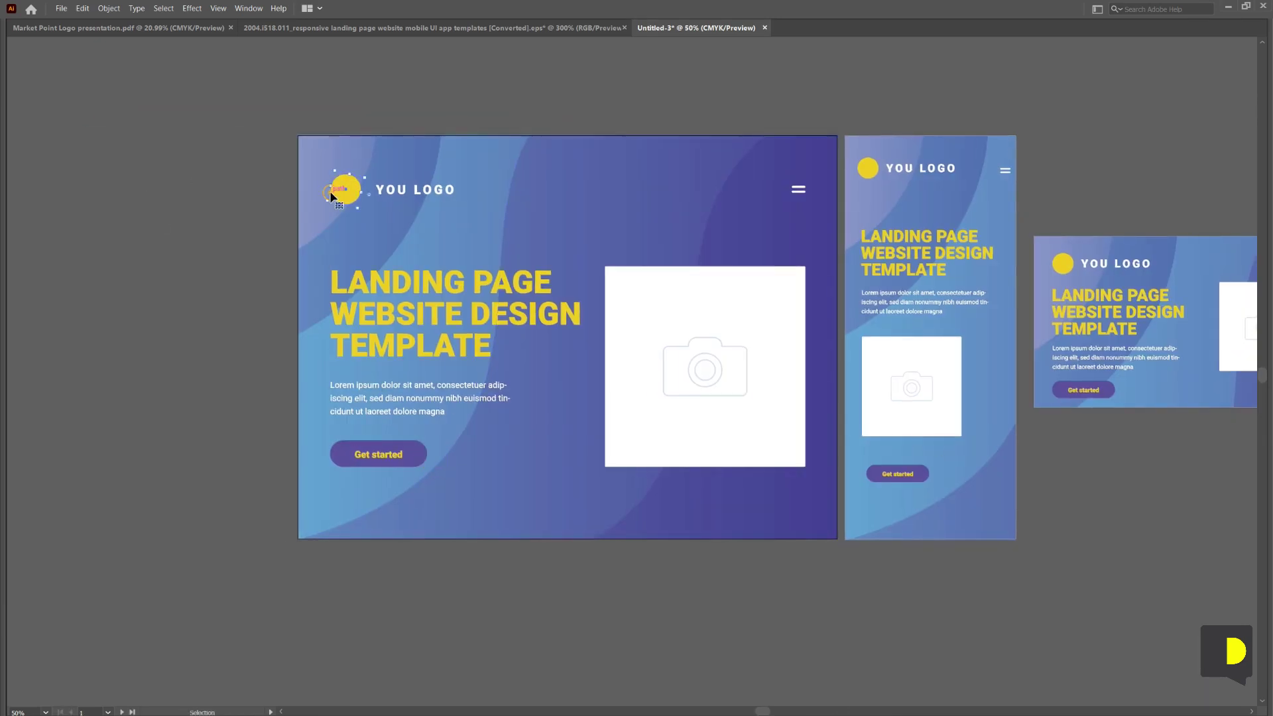
key(Tab)
click(1187, 412)
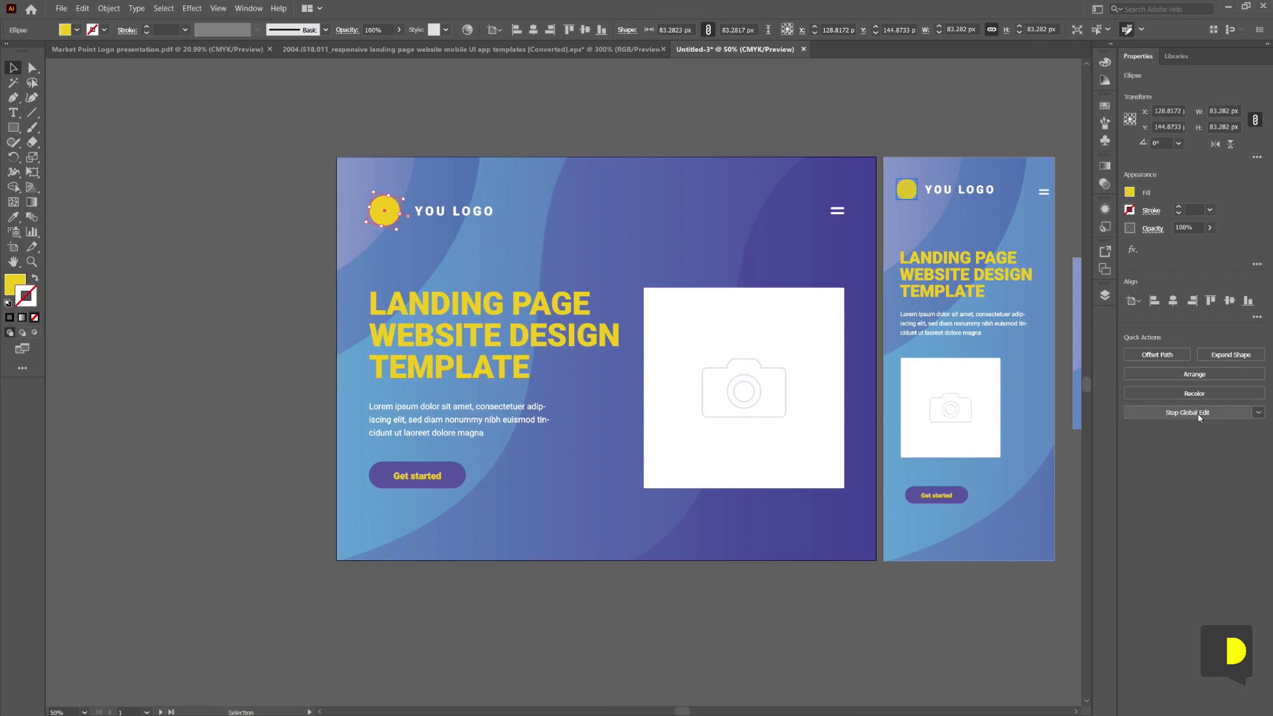
click(1259, 412)
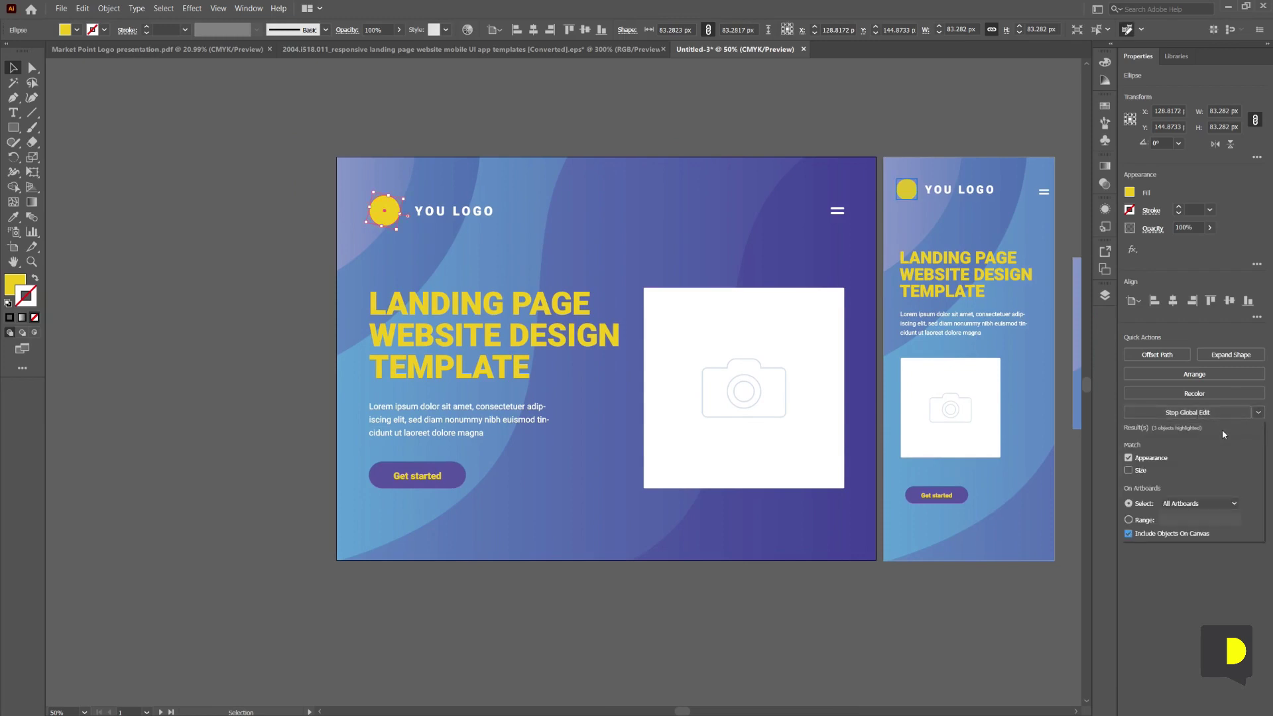
click(1129, 470)
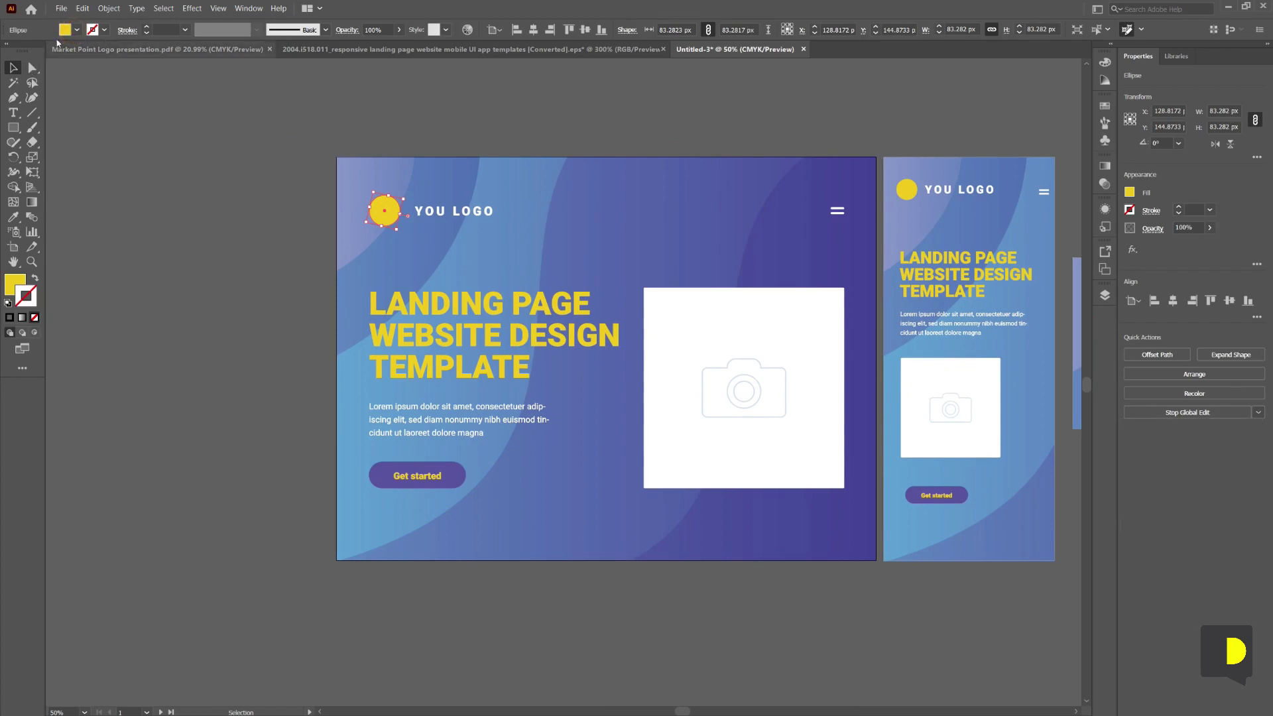
click(76, 32)
click(35, 98)
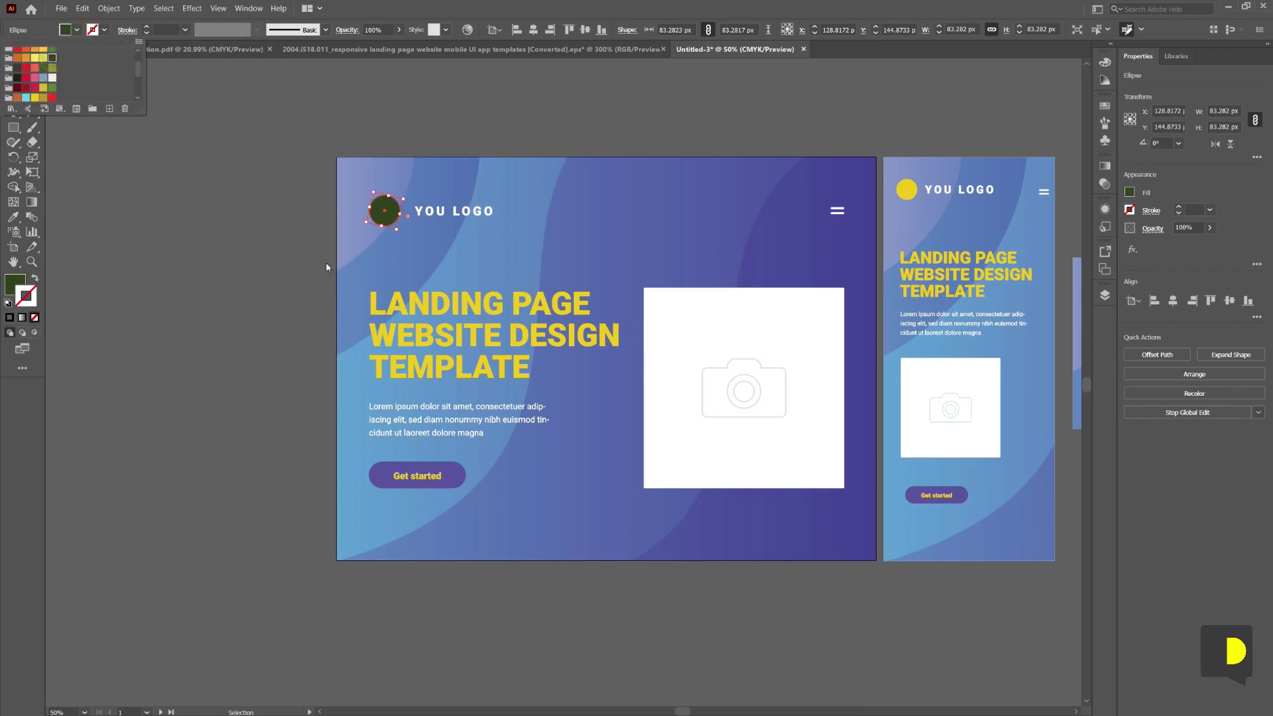
click(296, 263)
Review the artboards, then apply dark green to all matching logo circles
key(Tab)
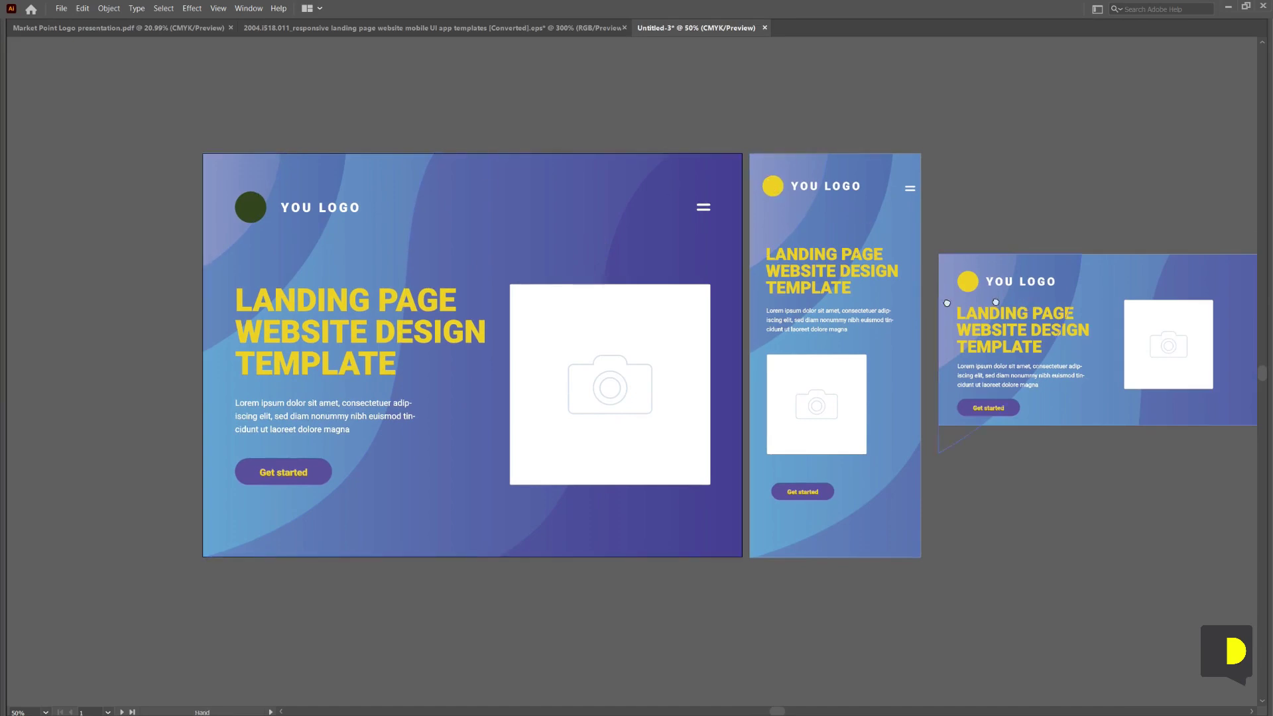
scroll(968, 324, right, 5)
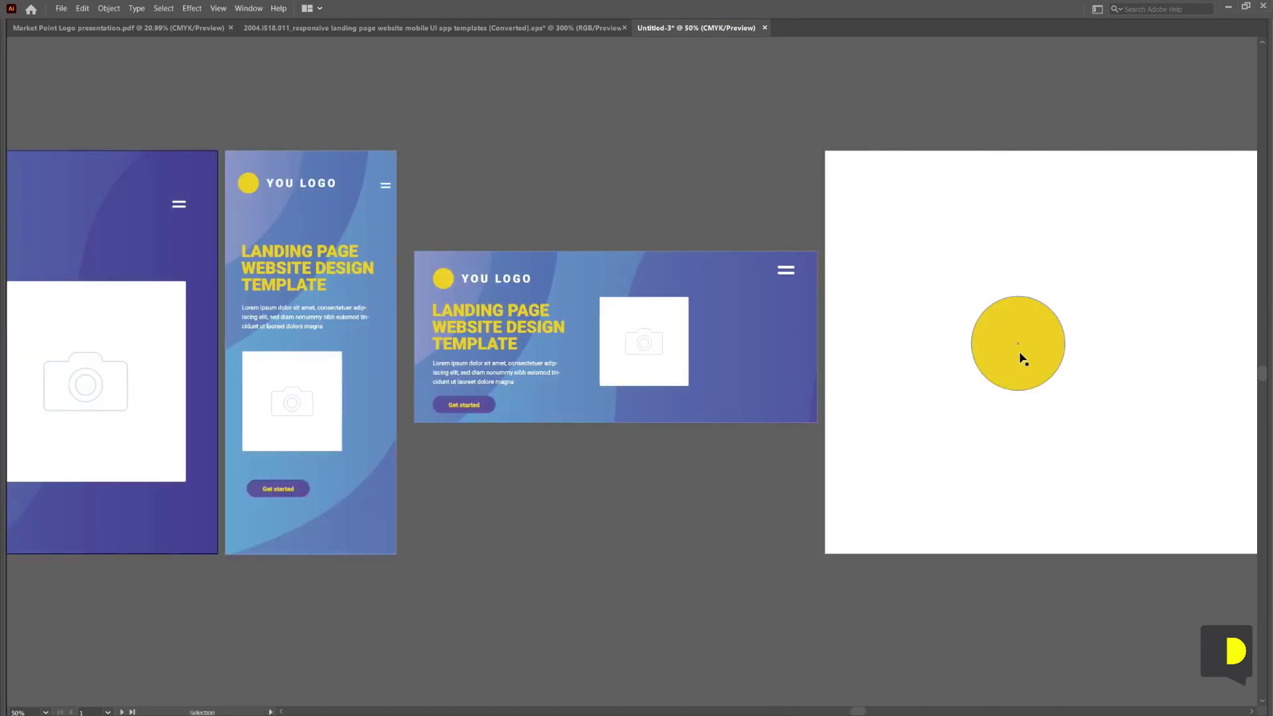
click(971, 396)
scroll(944, 405, left, 5)
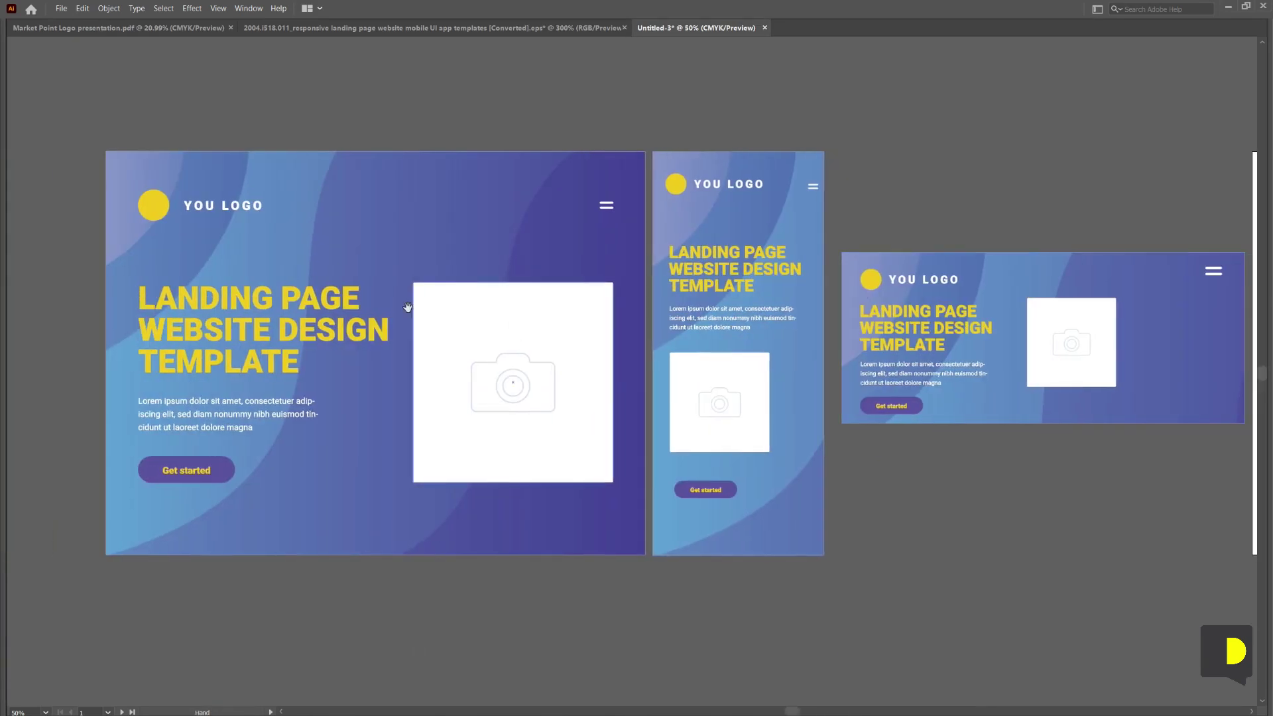
key(Tab)
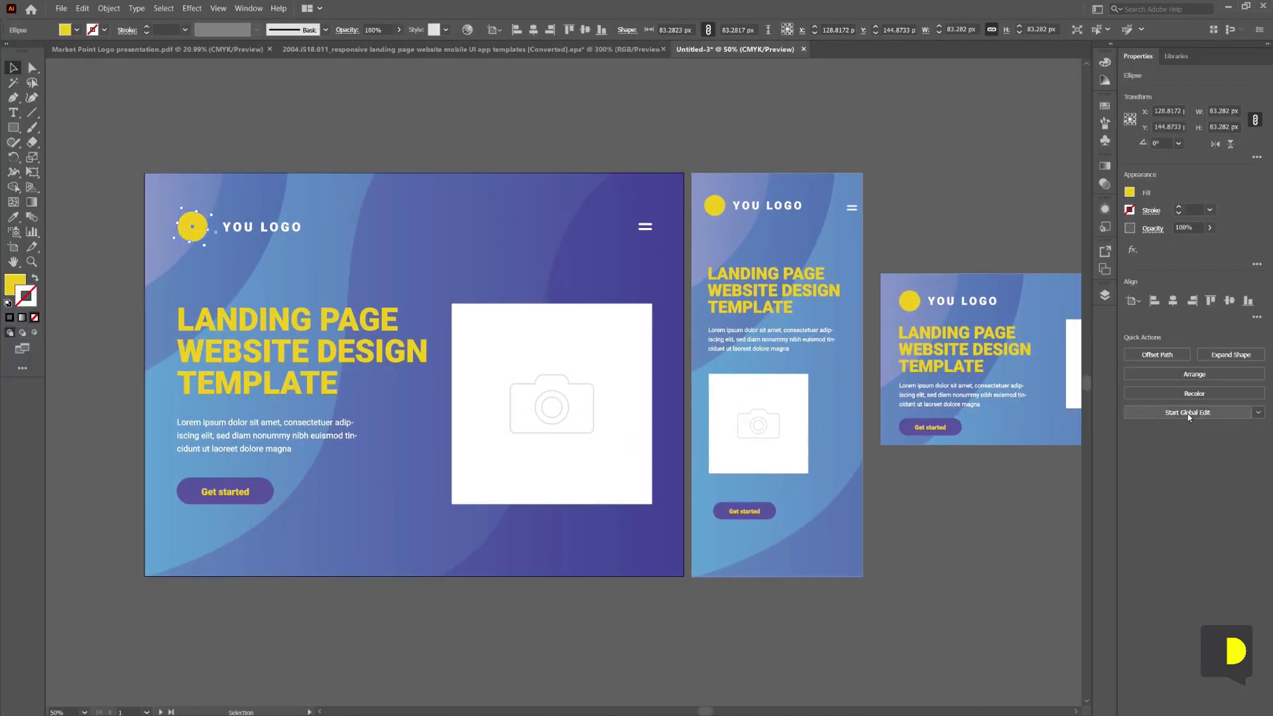
click(77, 30)
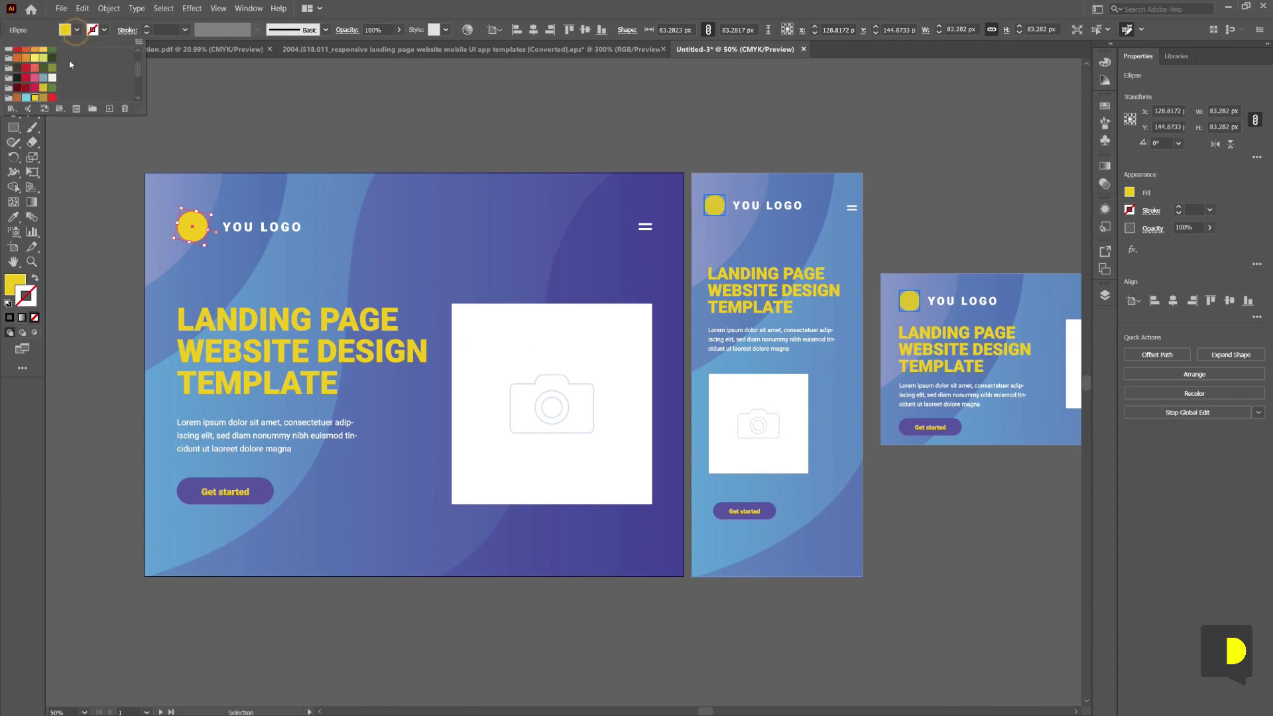
click(53, 58)
click(264, 101)
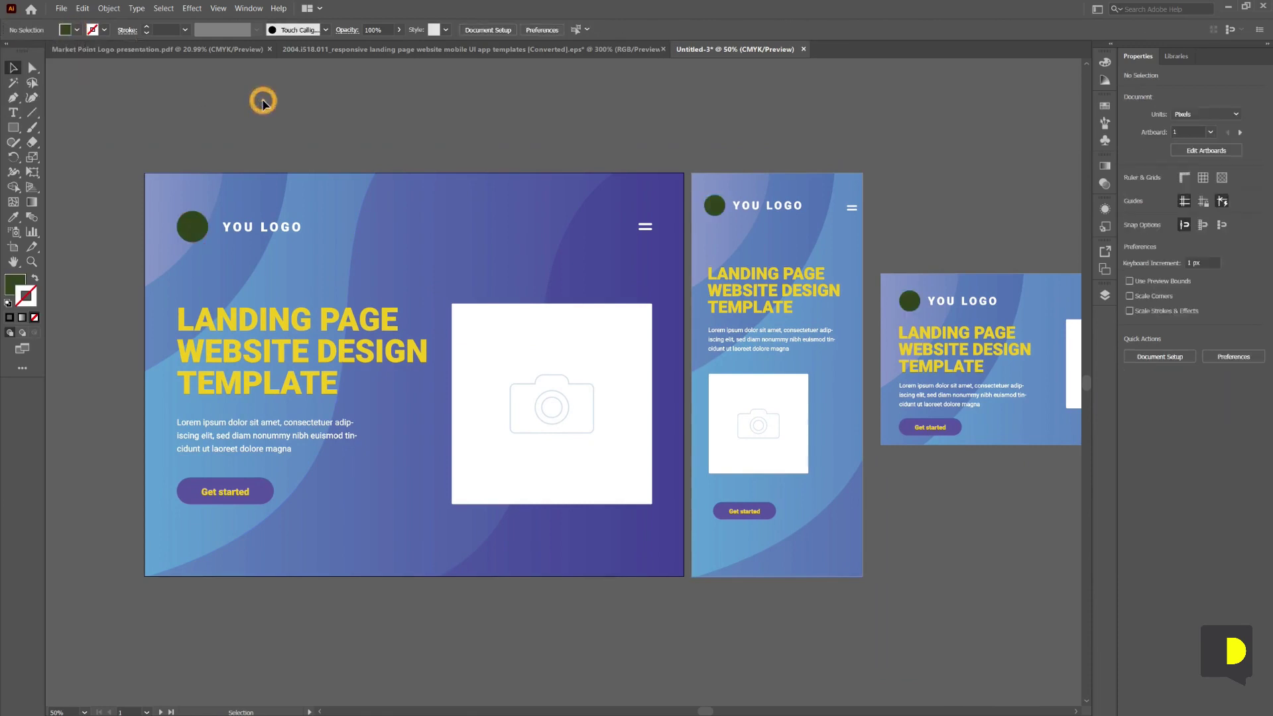
Undo the green fill and enable Size matching in the Global Edit options
key(Tab)
key(ctrl+z)
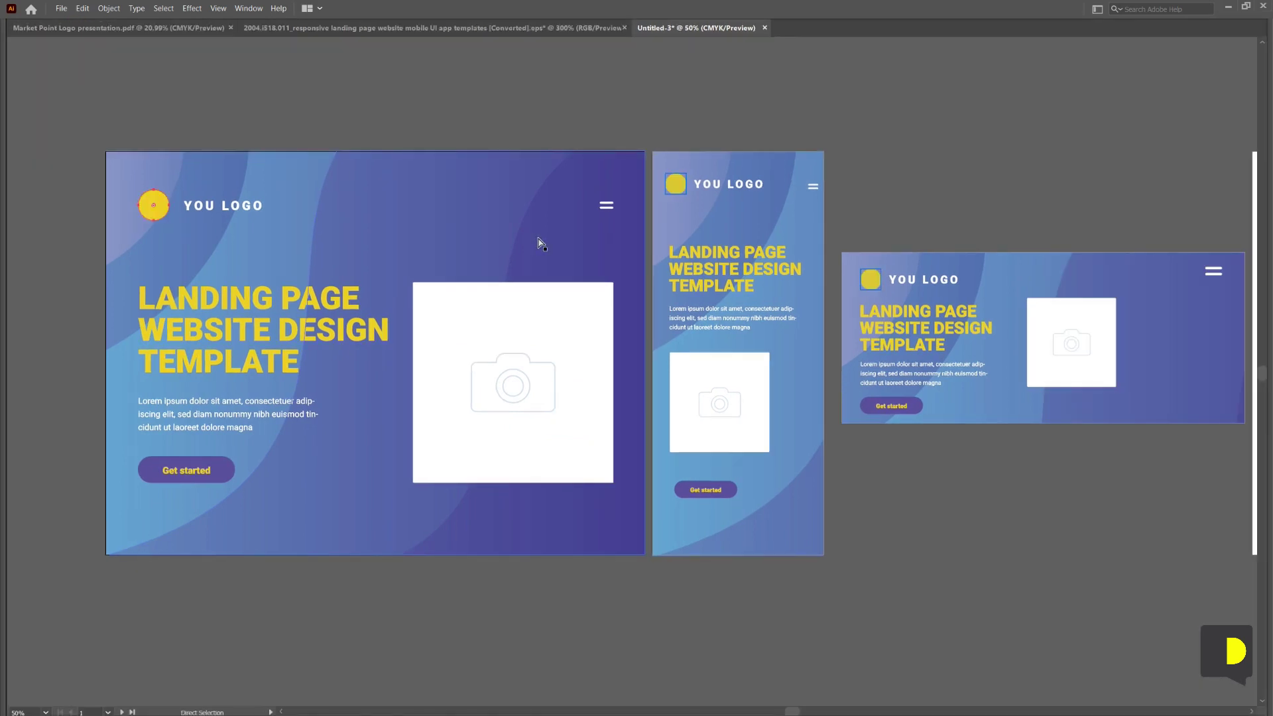
key(Tab)
click(1262, 413)
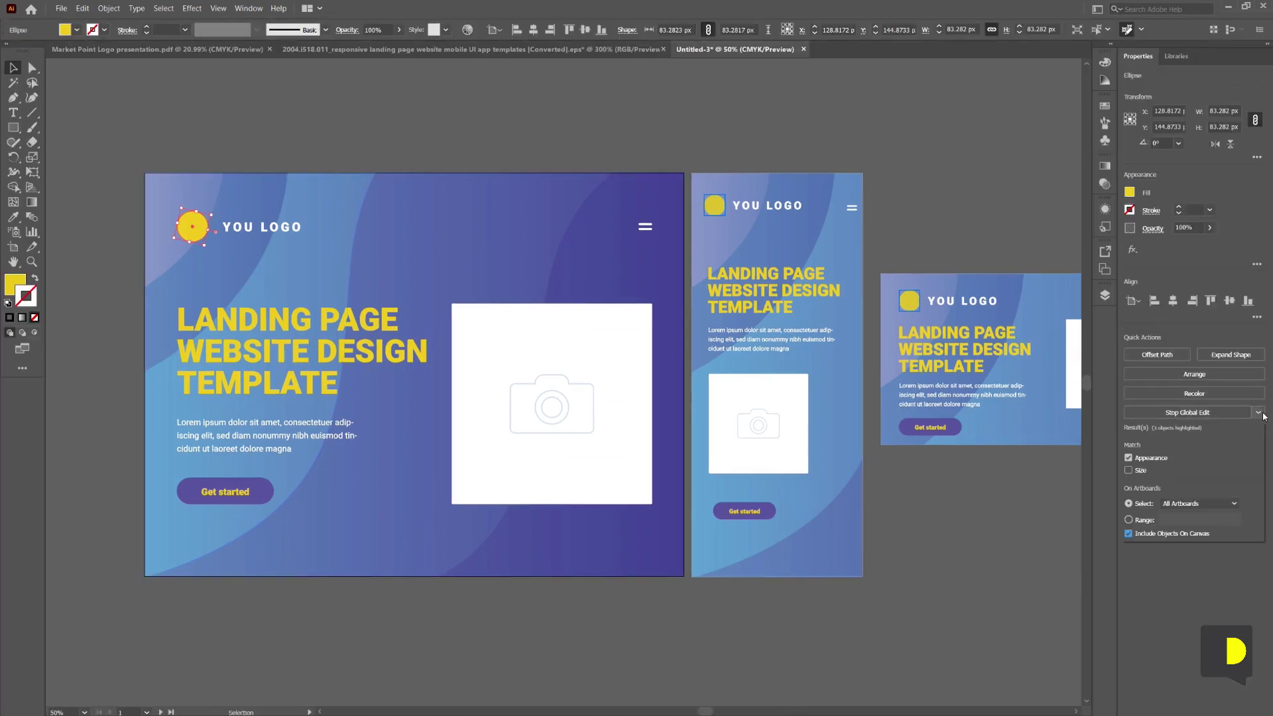
click(1136, 470)
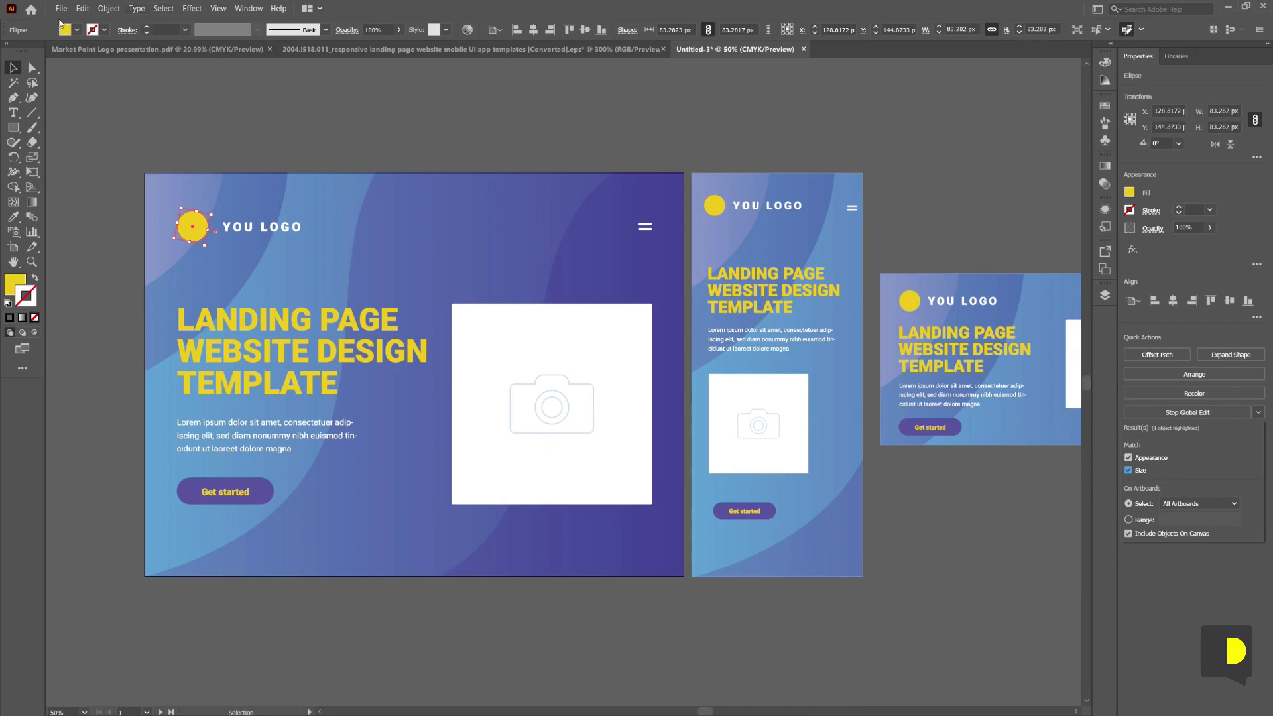
Try a dark green fill and a move on the main logo, then undo and deselect
click(77, 30)
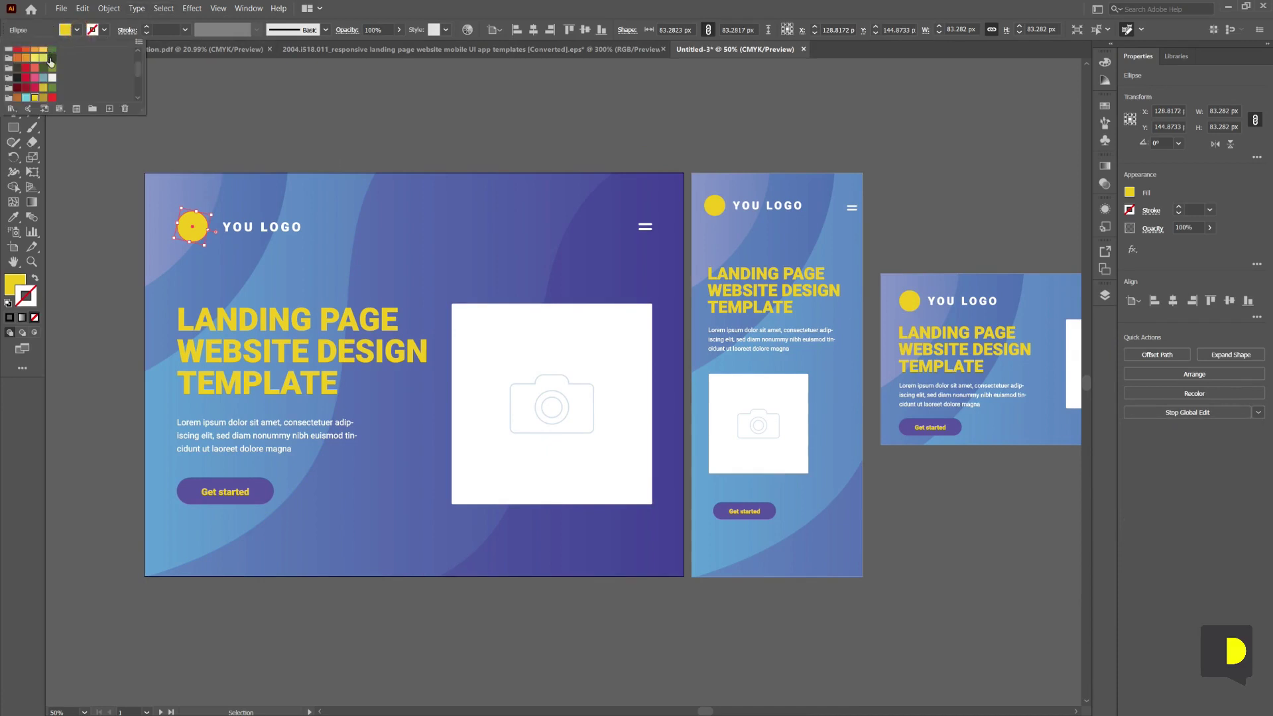
click(50, 59)
click(375, 141)
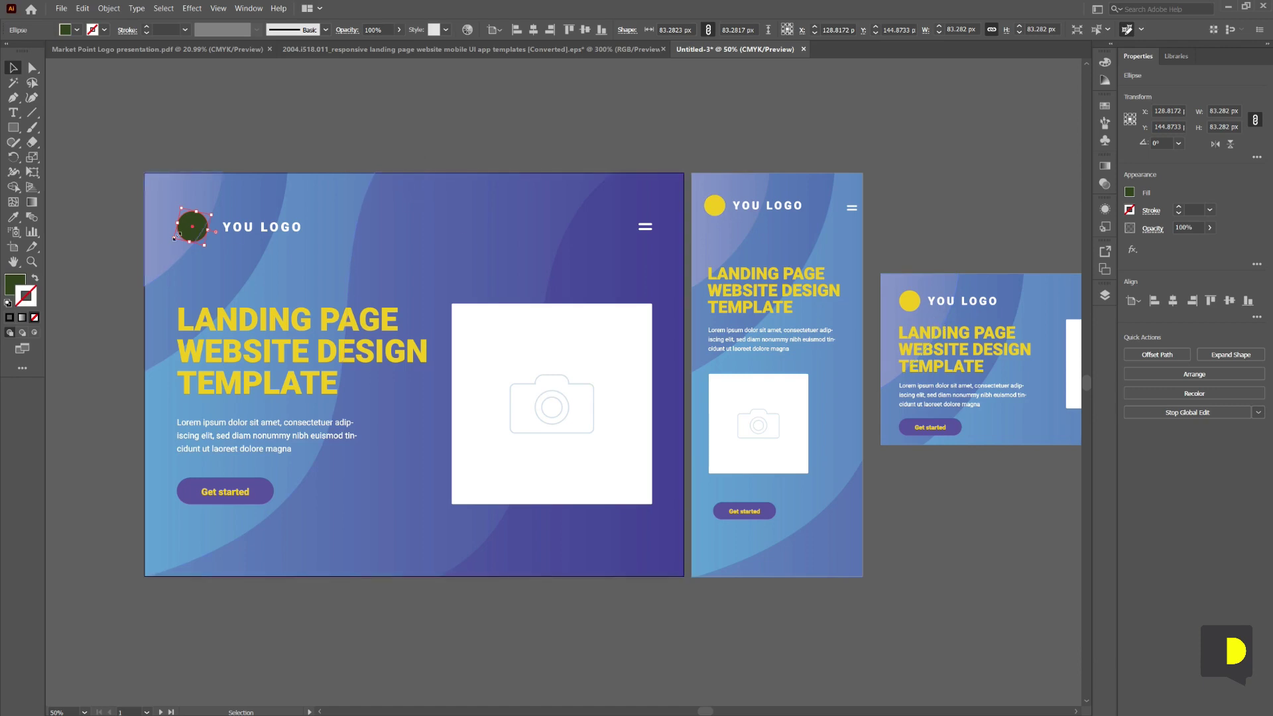
drag(174, 237, 872, 353)
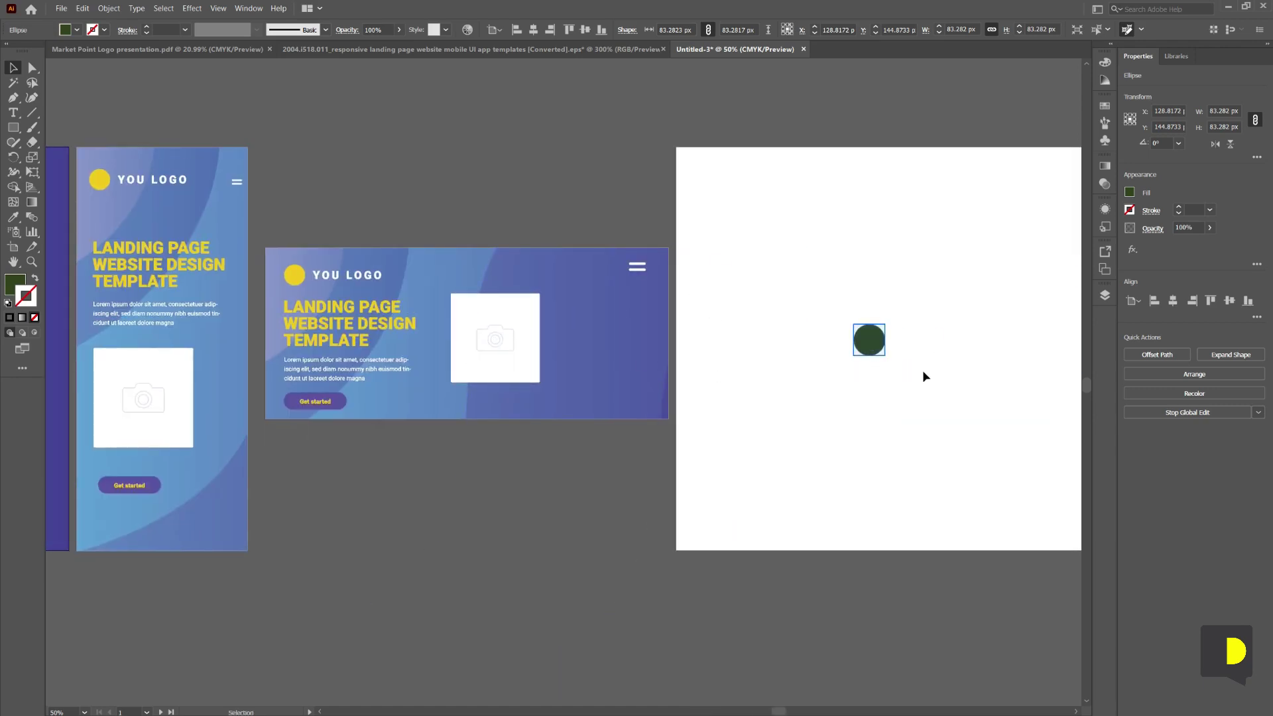
key(ctrl+z)
key(ctrl+z)
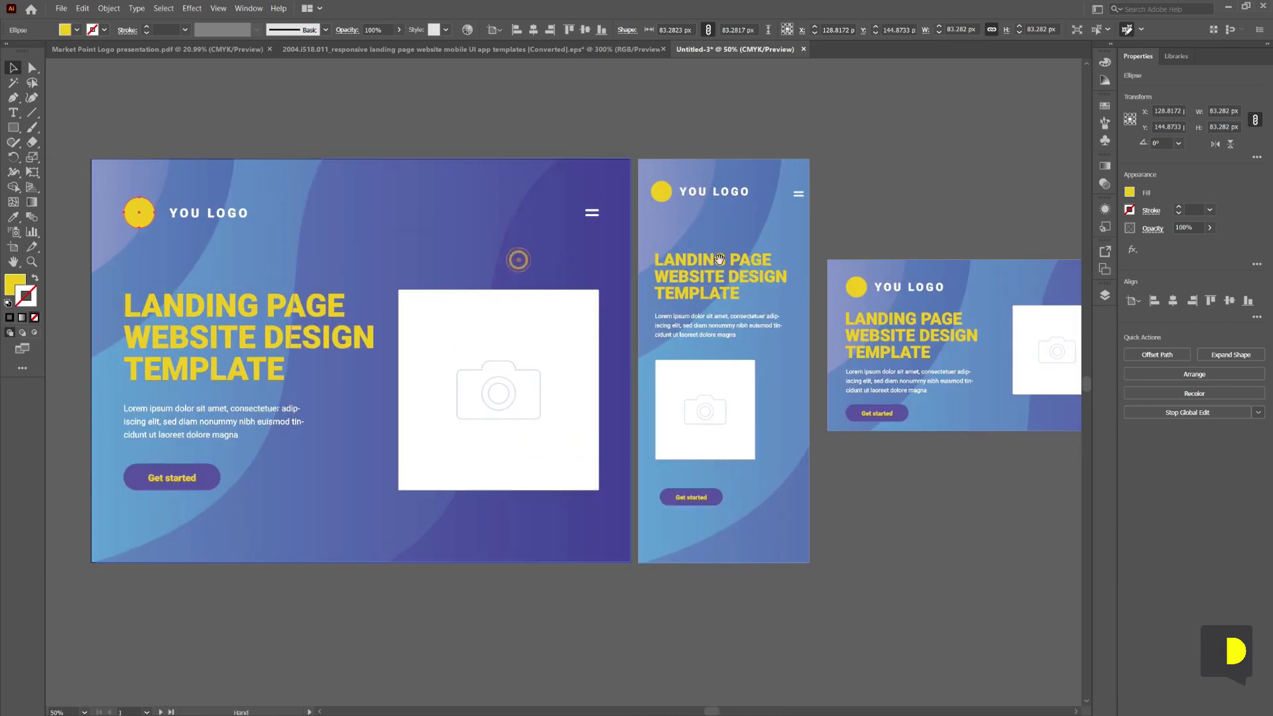
click(417, 120)
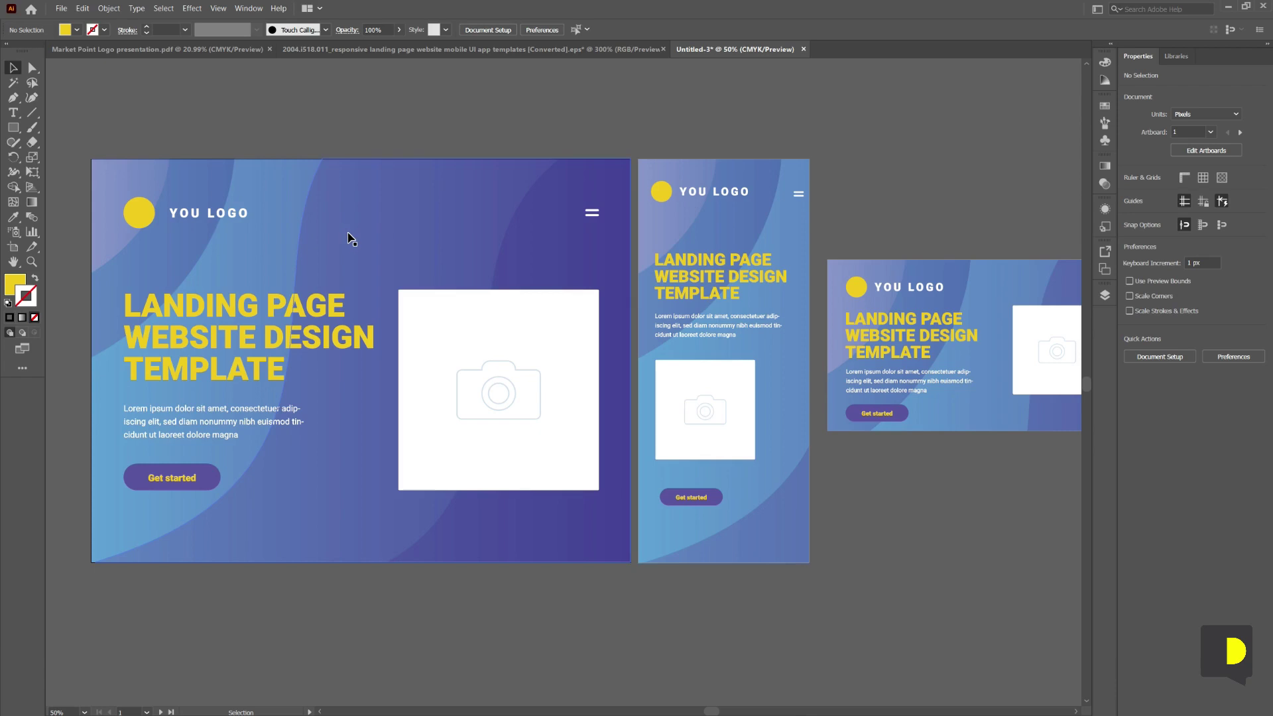
Select the large artboard's wave background group and start Global Edit to link matching backgrounds
click(371, 245)
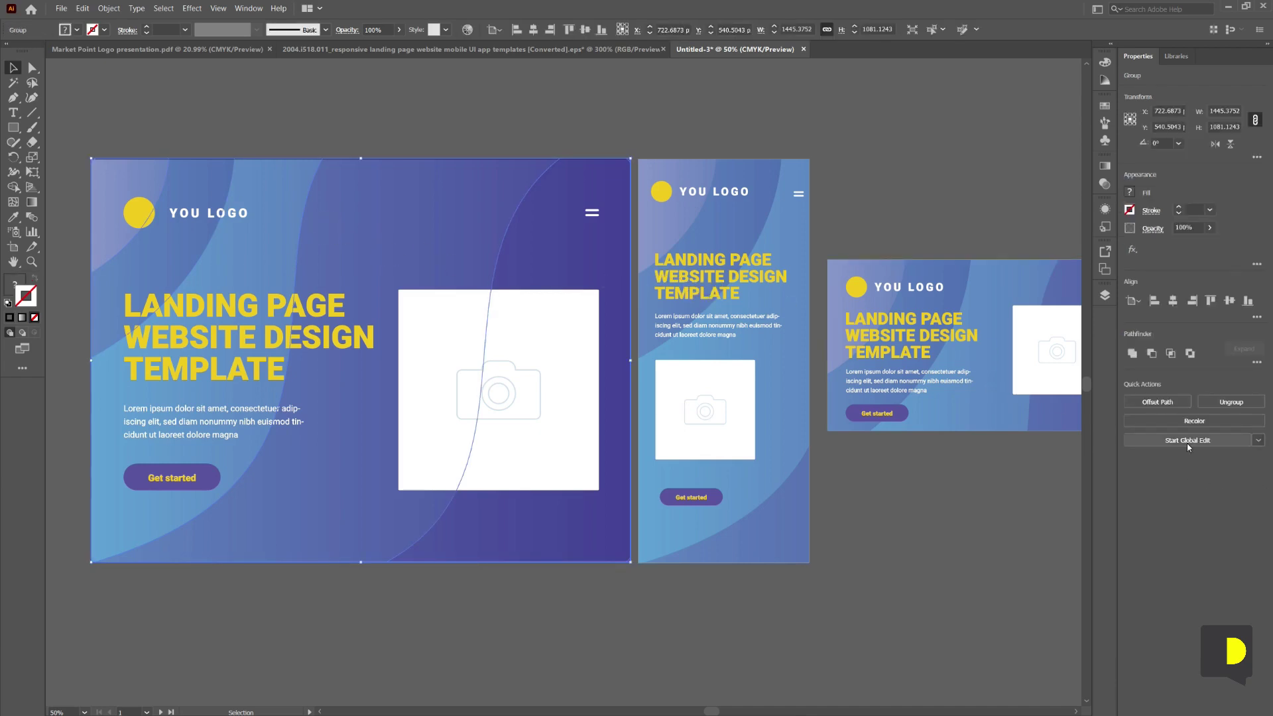
drag(871, 442, 707, 391)
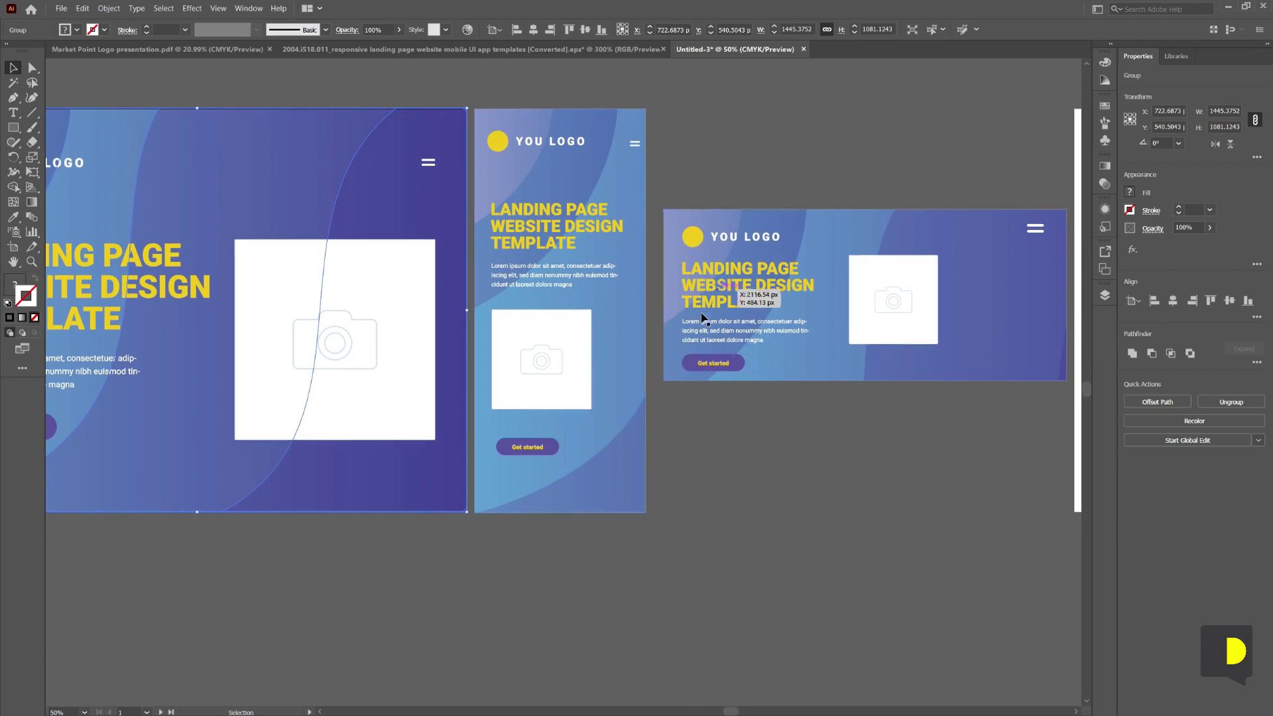
drag(353, 272, 657, 265)
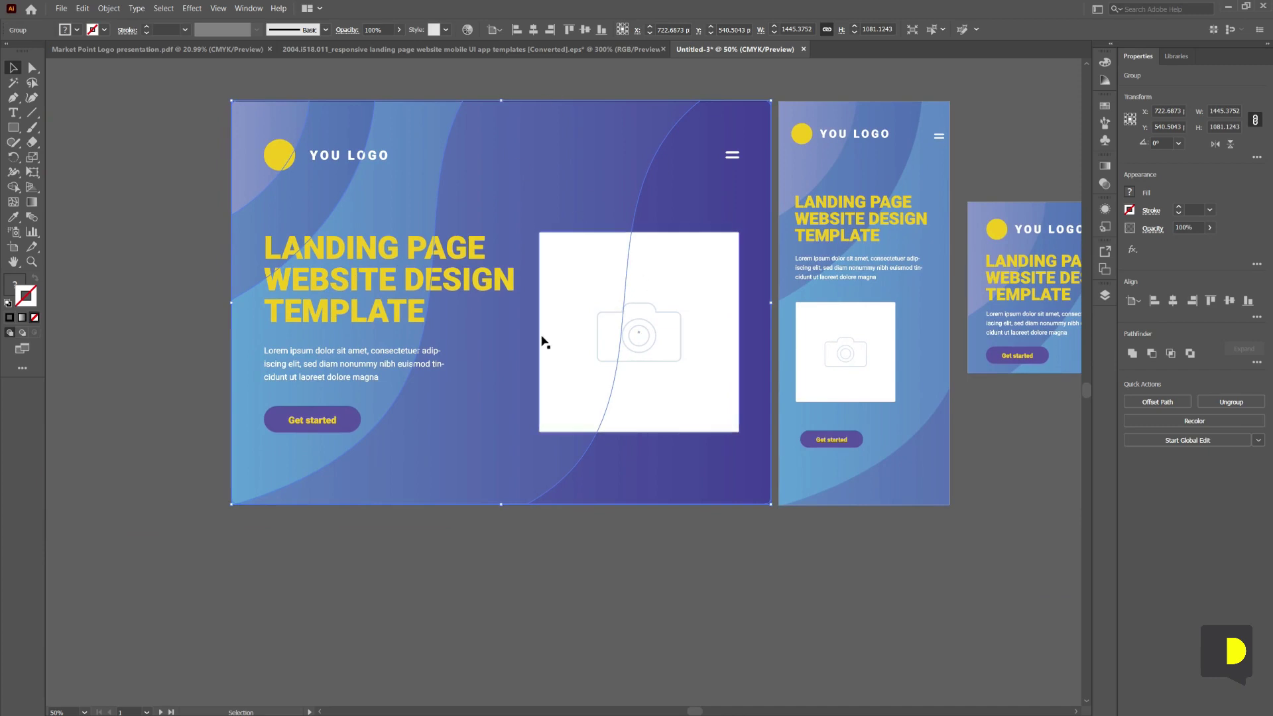
click(1155, 445)
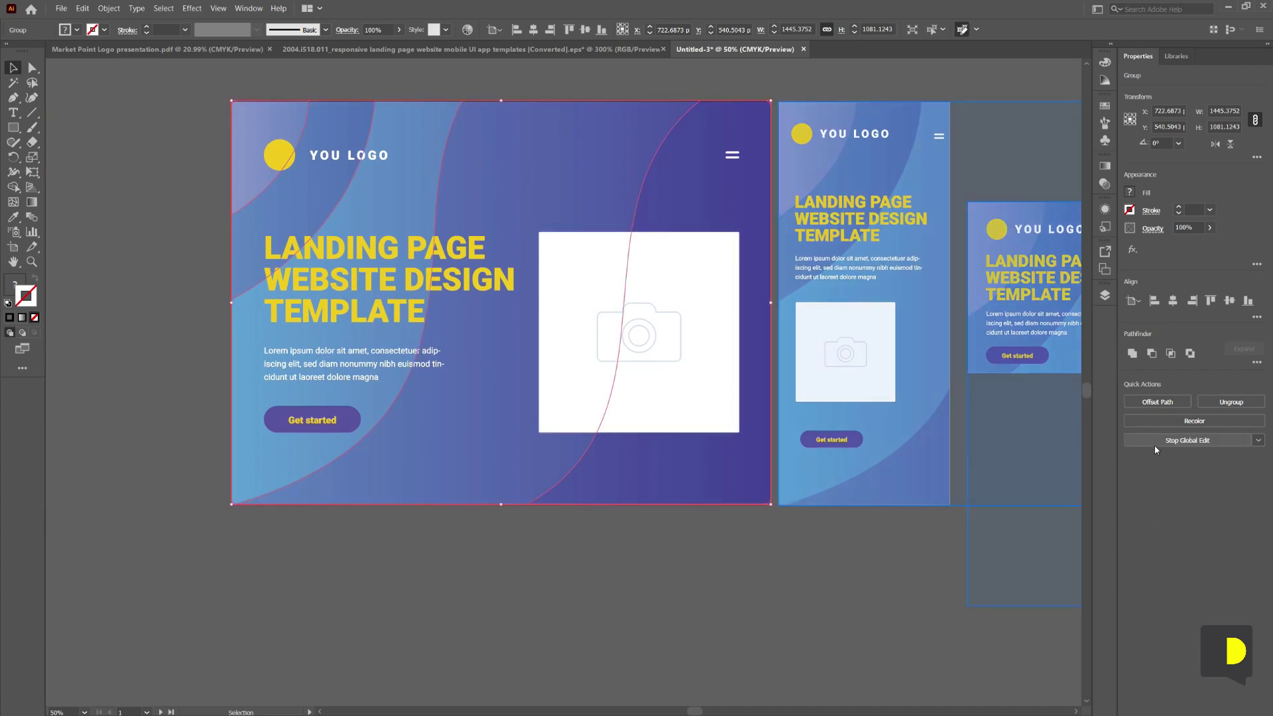
click(1258, 440)
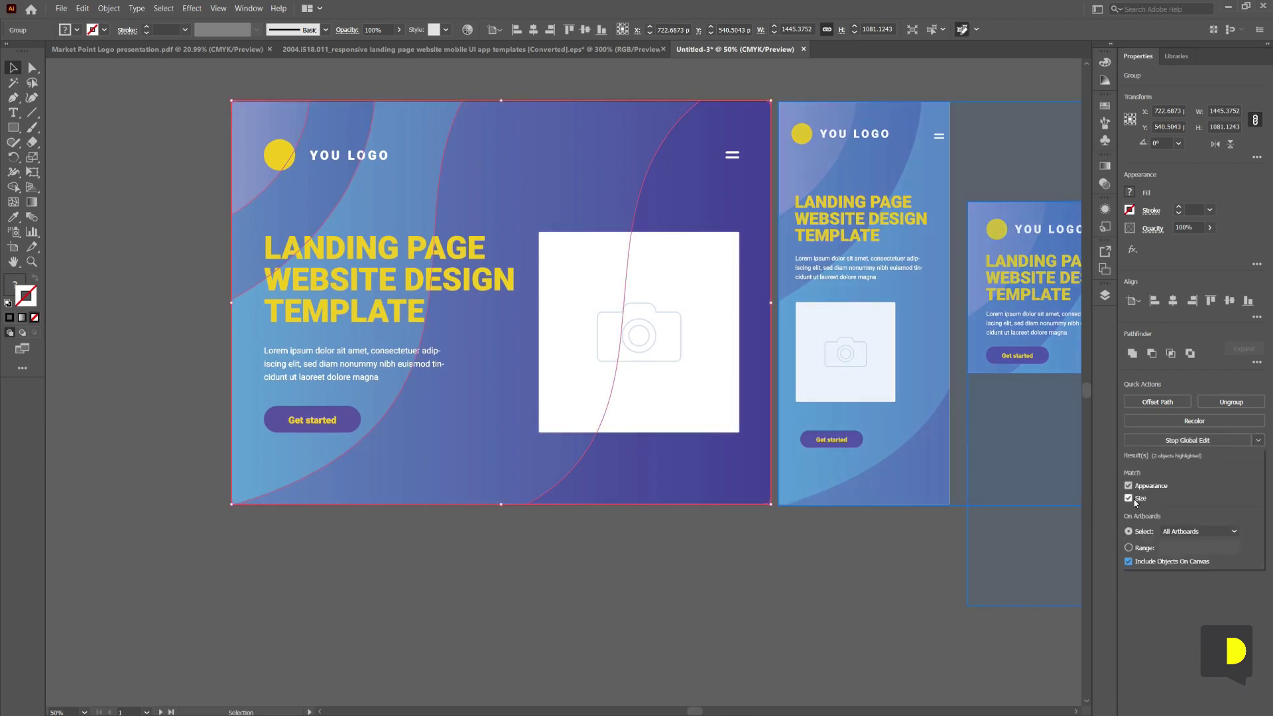
click(467, 30)
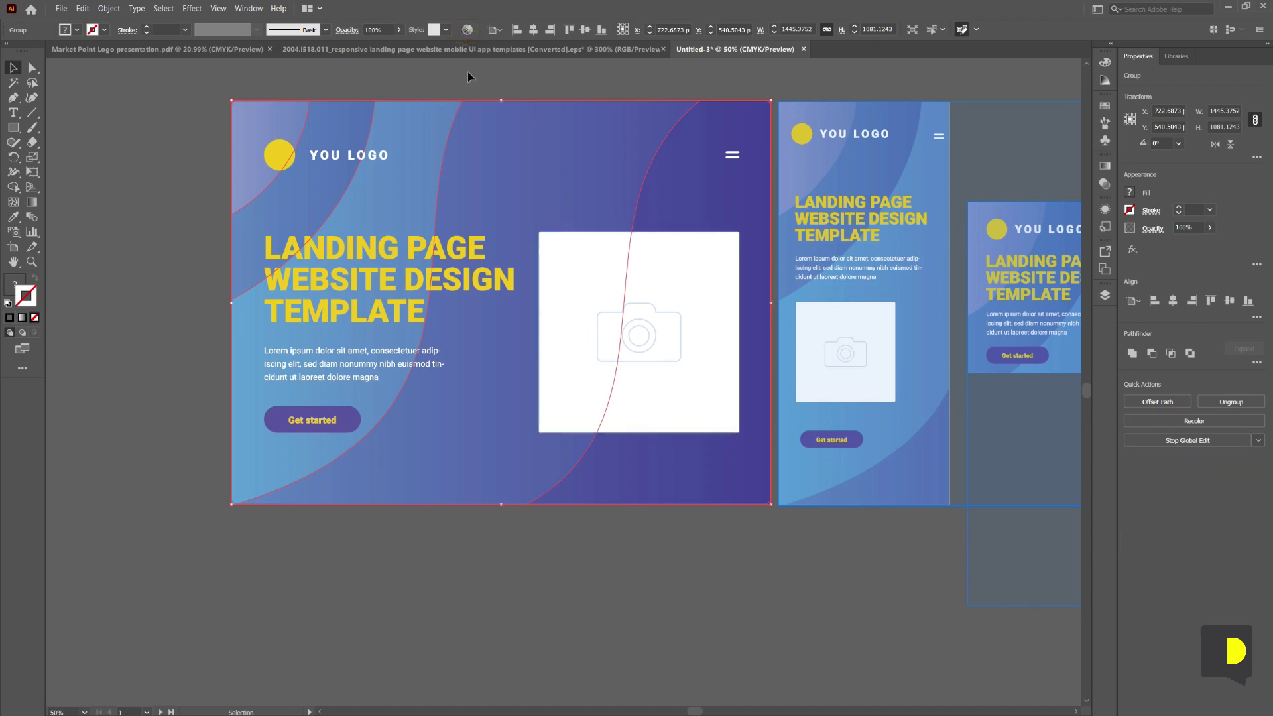
Recolor the linked wave backgrounds from purple-blue to green and view all three artboards
click(467, 29)
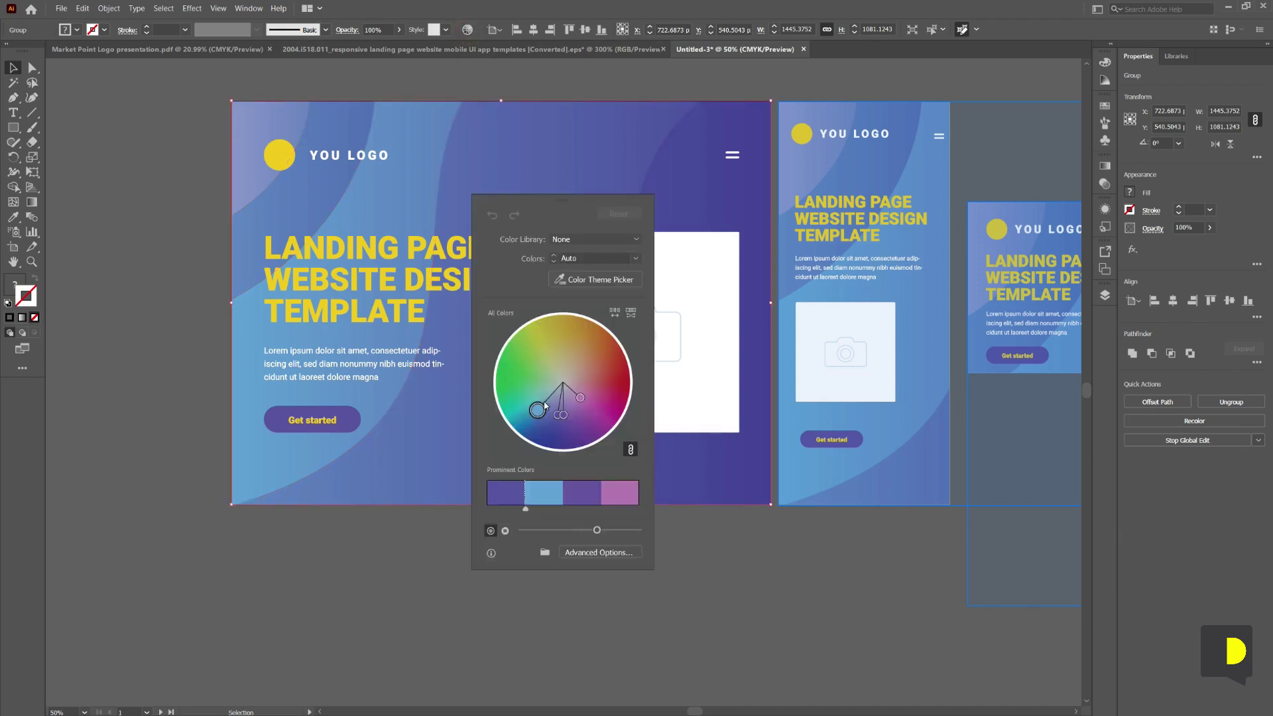
drag(537, 409, 515, 370)
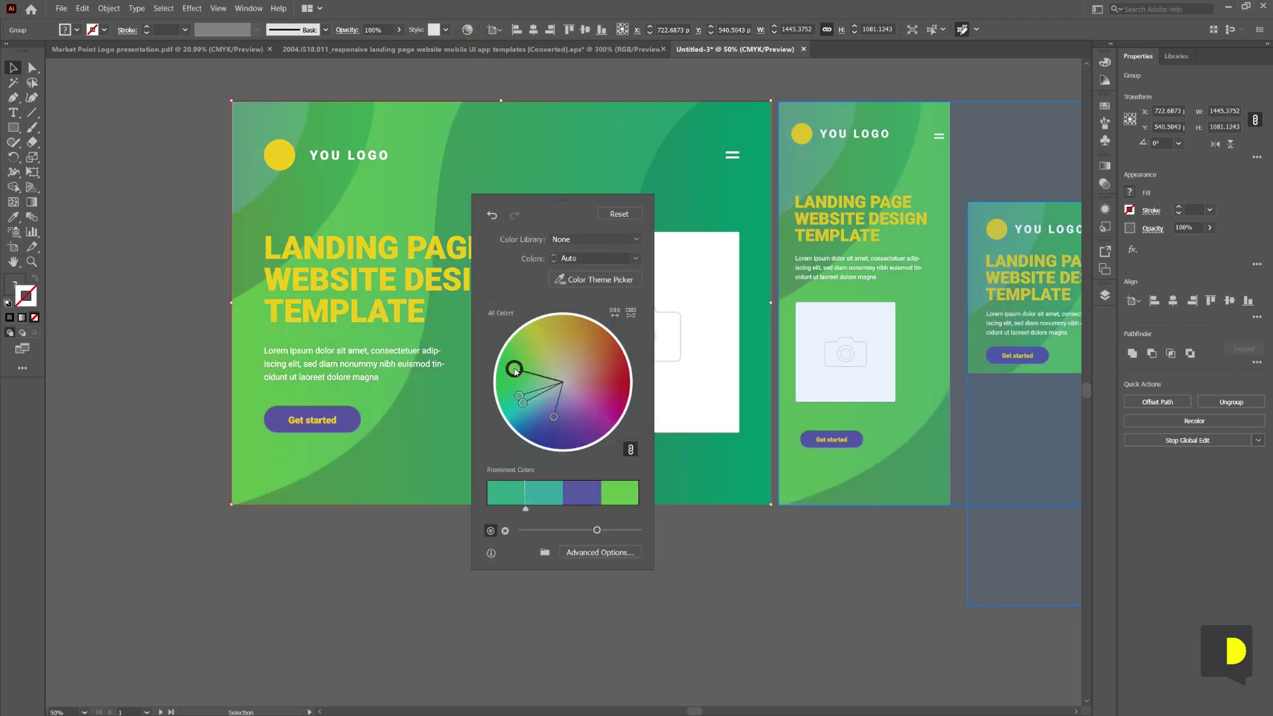
click(792, 593)
key(Tab)
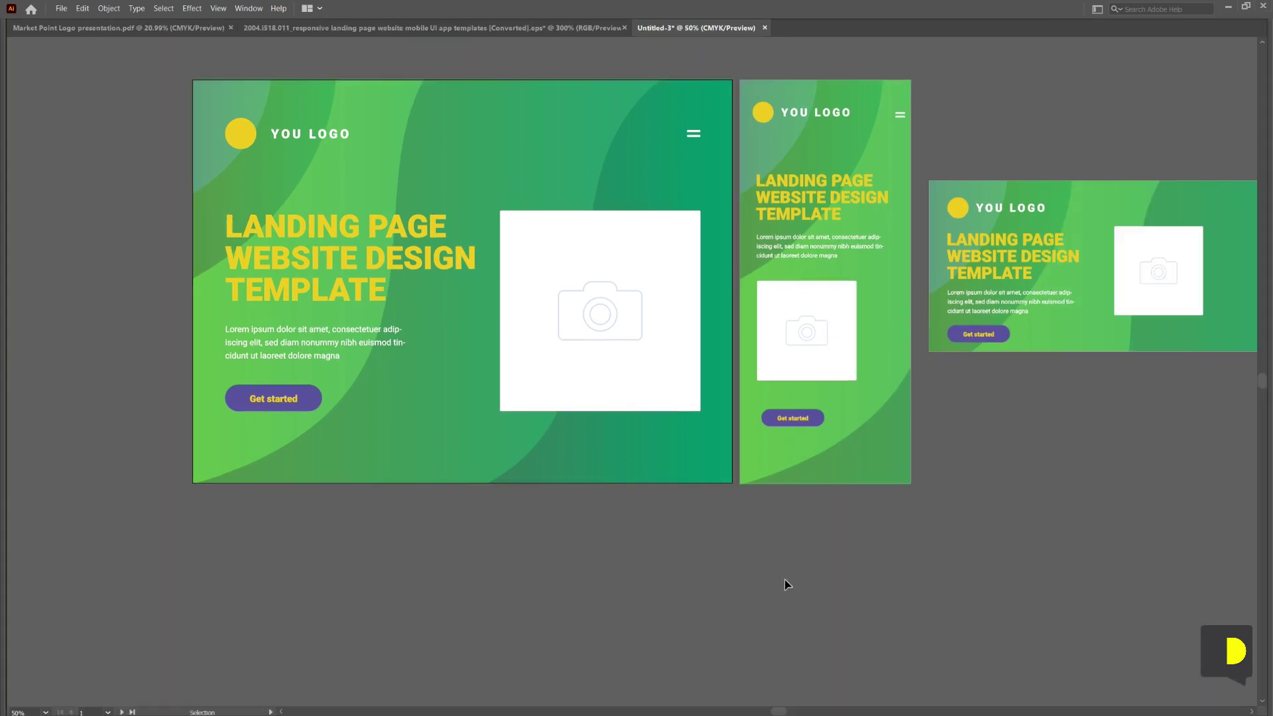
mouse_move(891, 564)
mouse_down()
mouse_move(495, 591)
mouse_move(899, 560)
mouse_move(858, 595)
mouse_up()
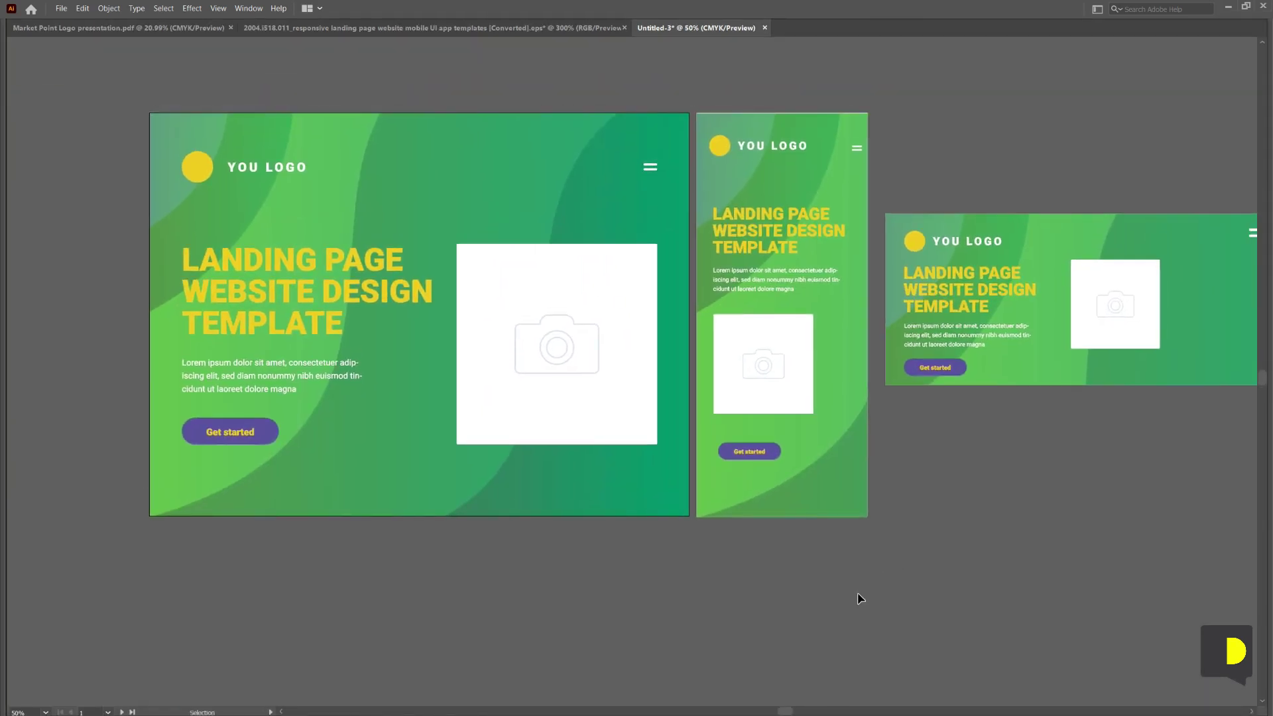